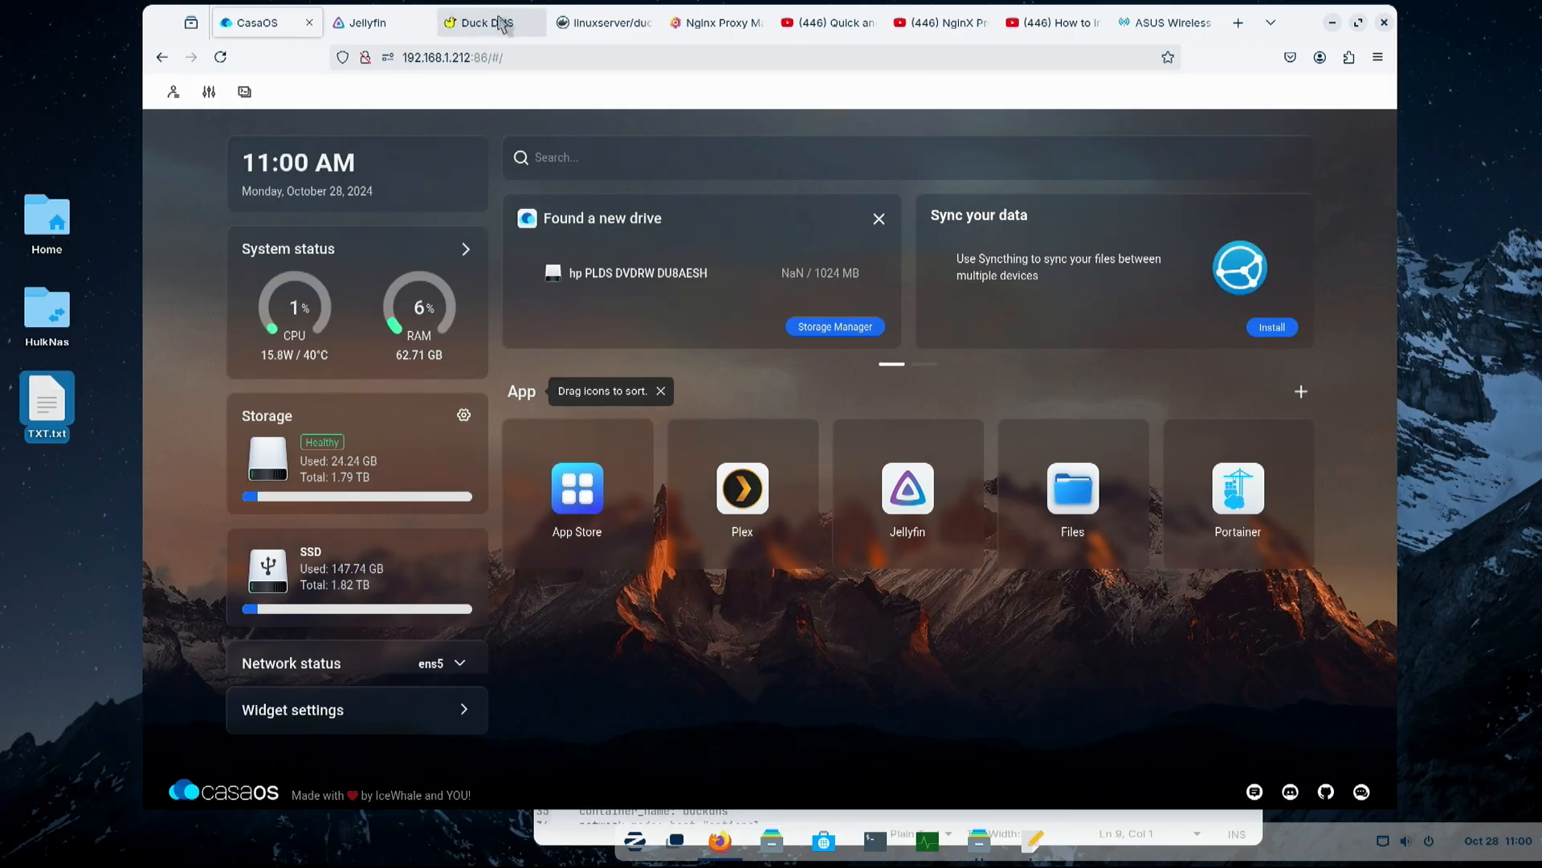
- Sign in to Duck DNS with the Google account and add the subdomain jelf
click(482, 24)
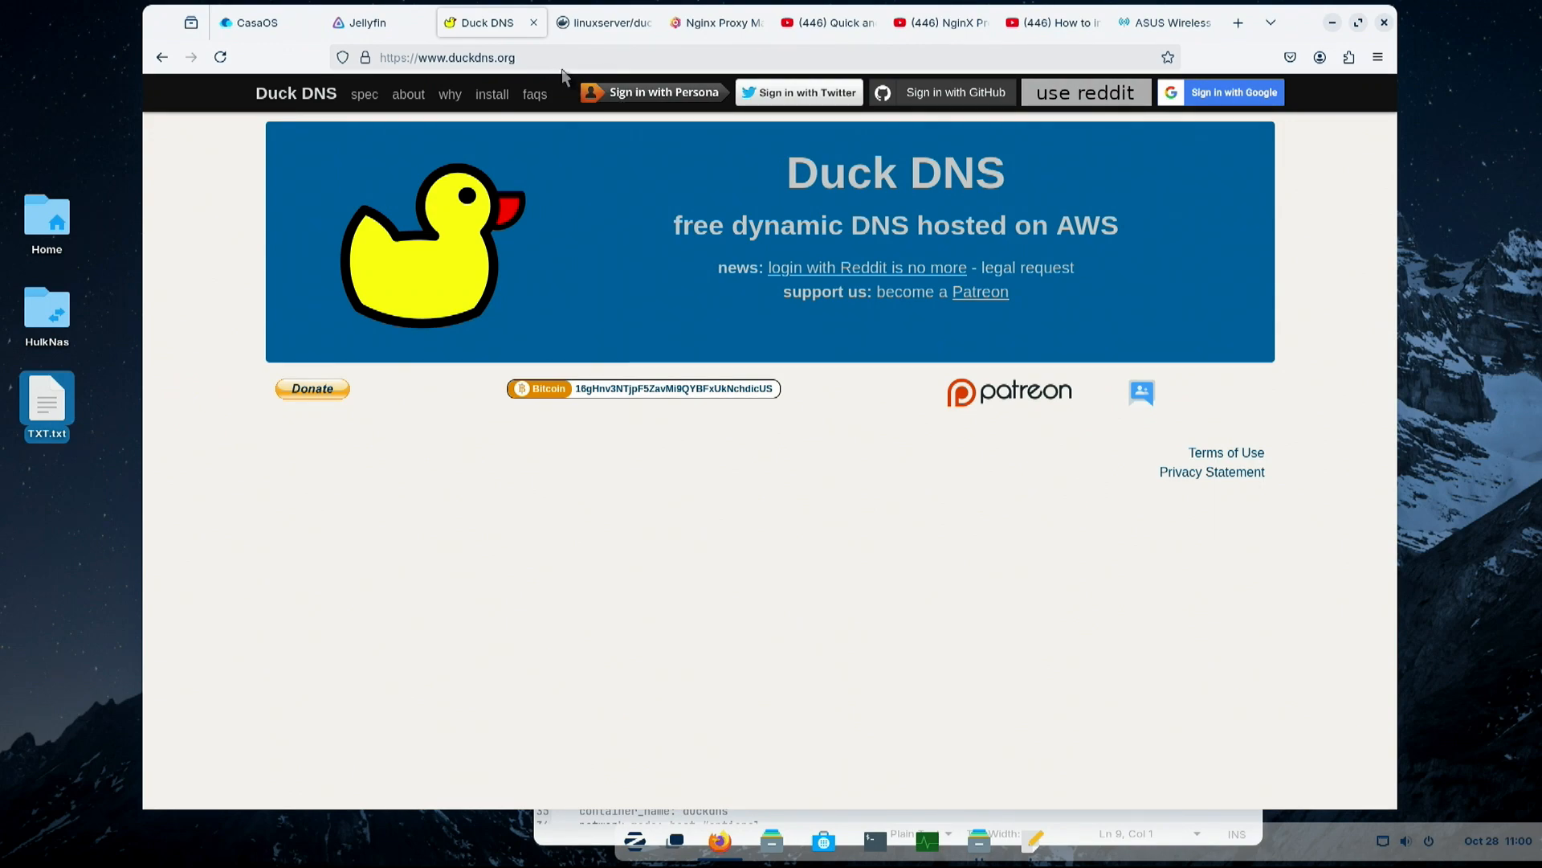
click(1233, 107)
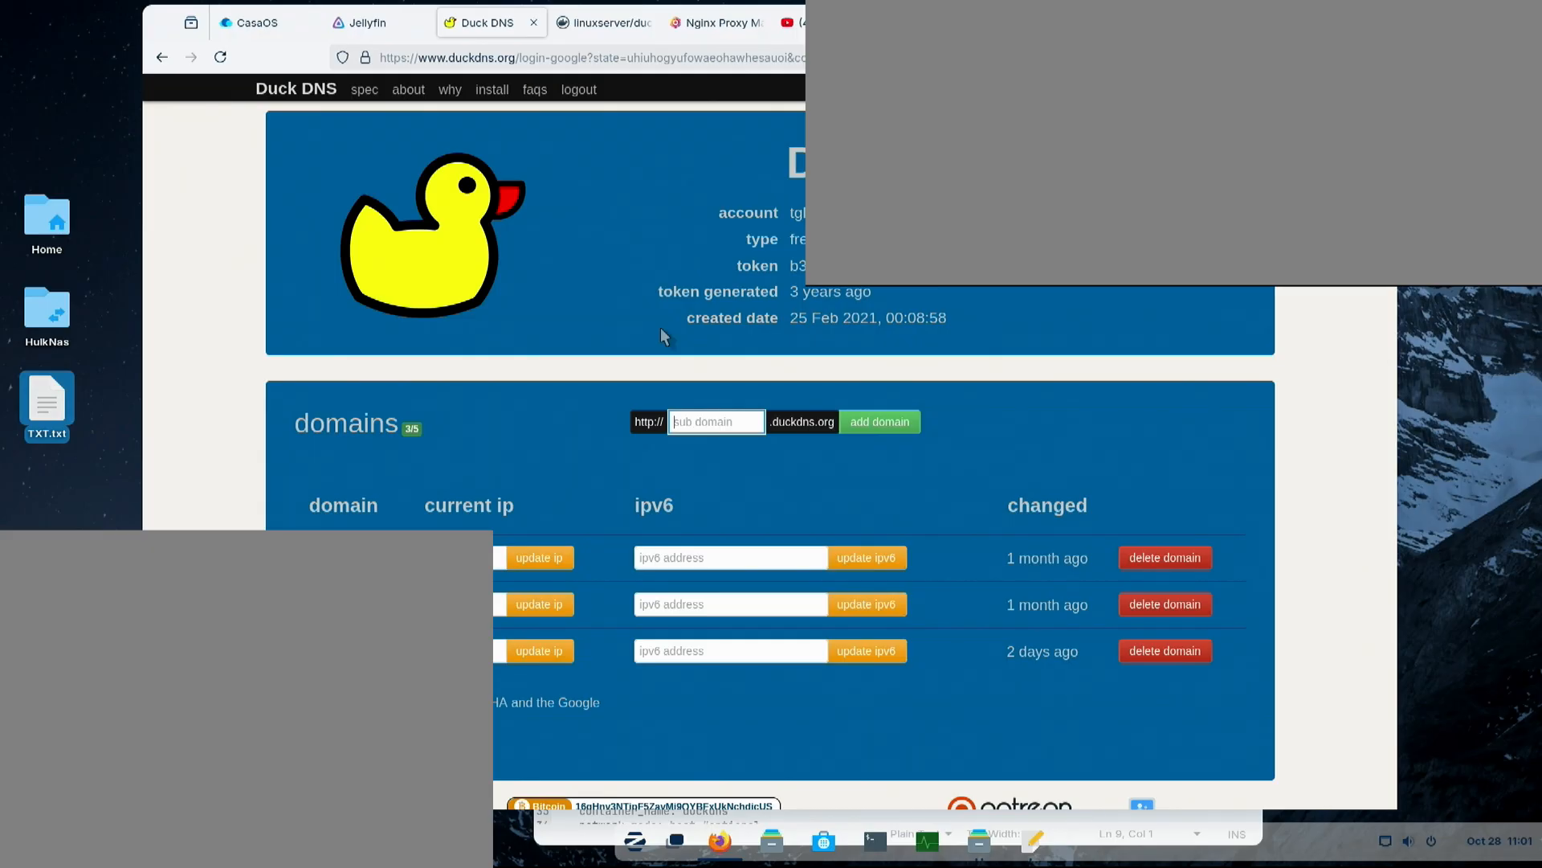
text(jelf)
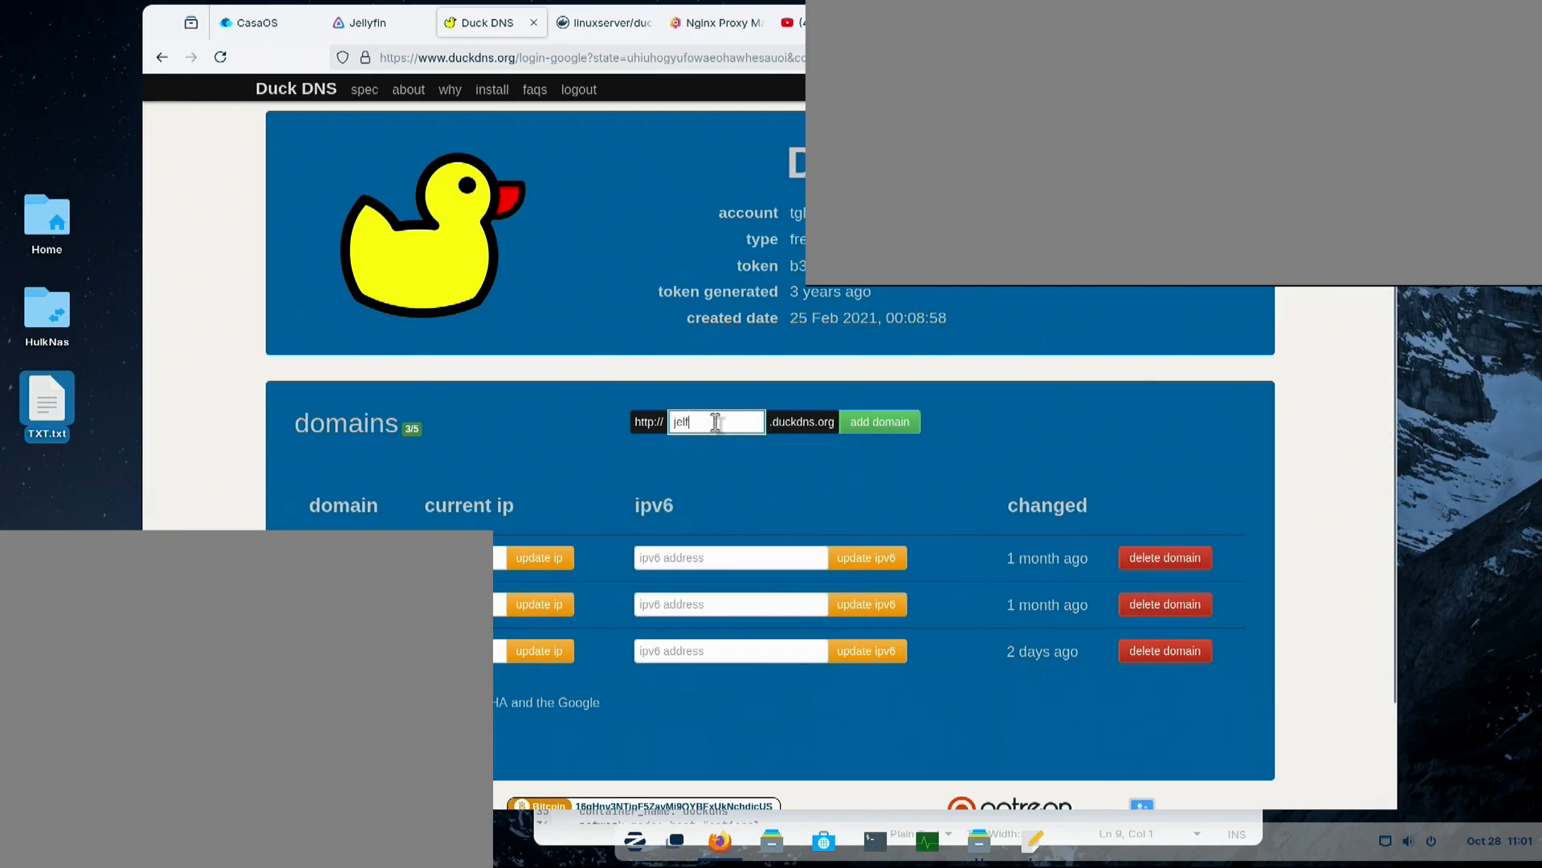
click(880, 423)
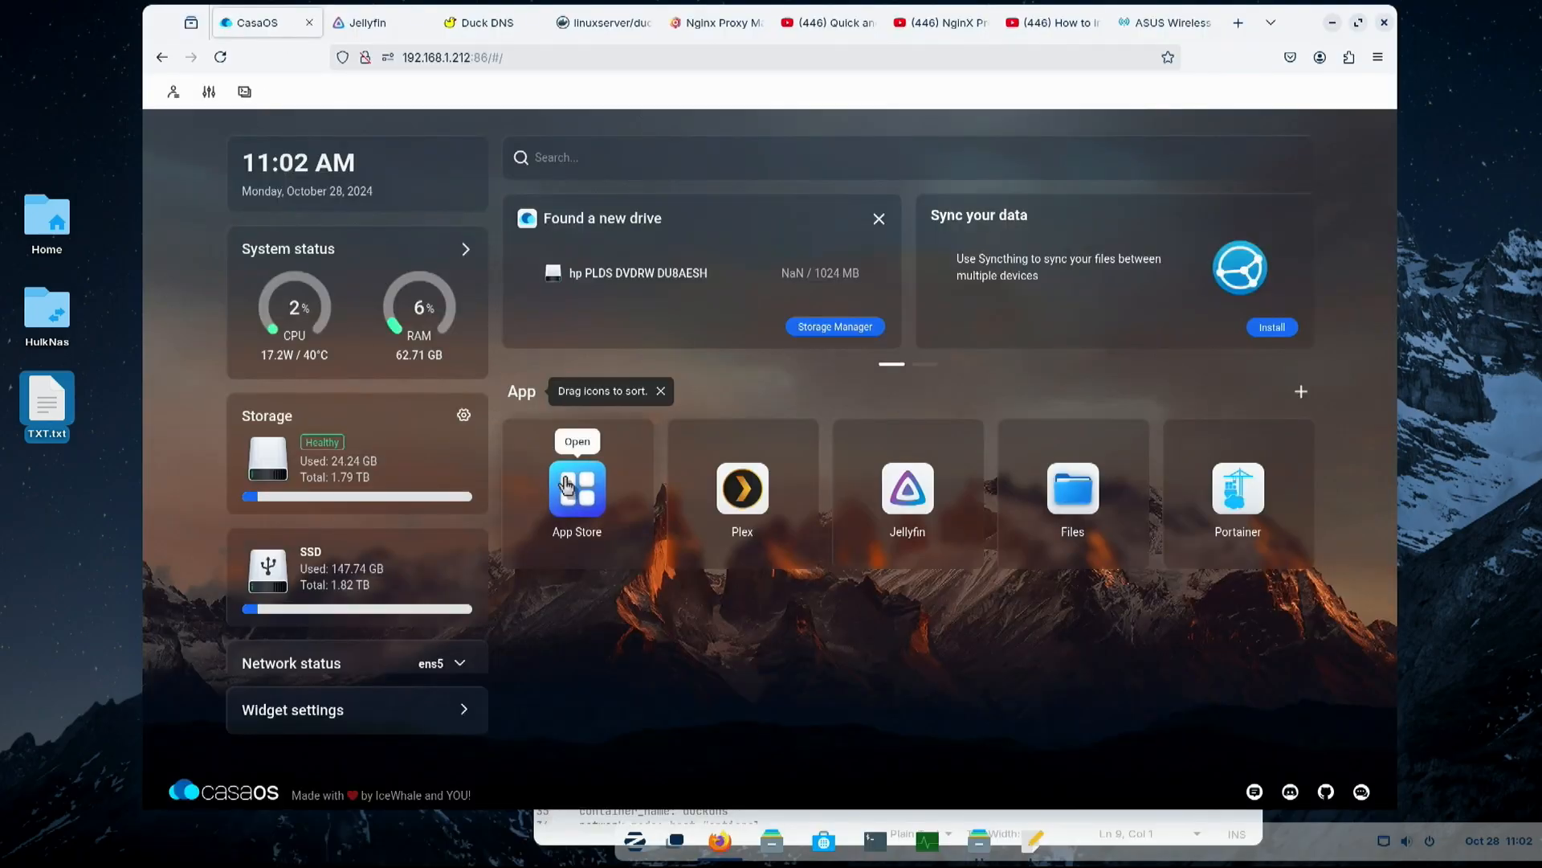
- Search the CasaOS App Store for "duc", clear the search and close the store
click(569, 486)
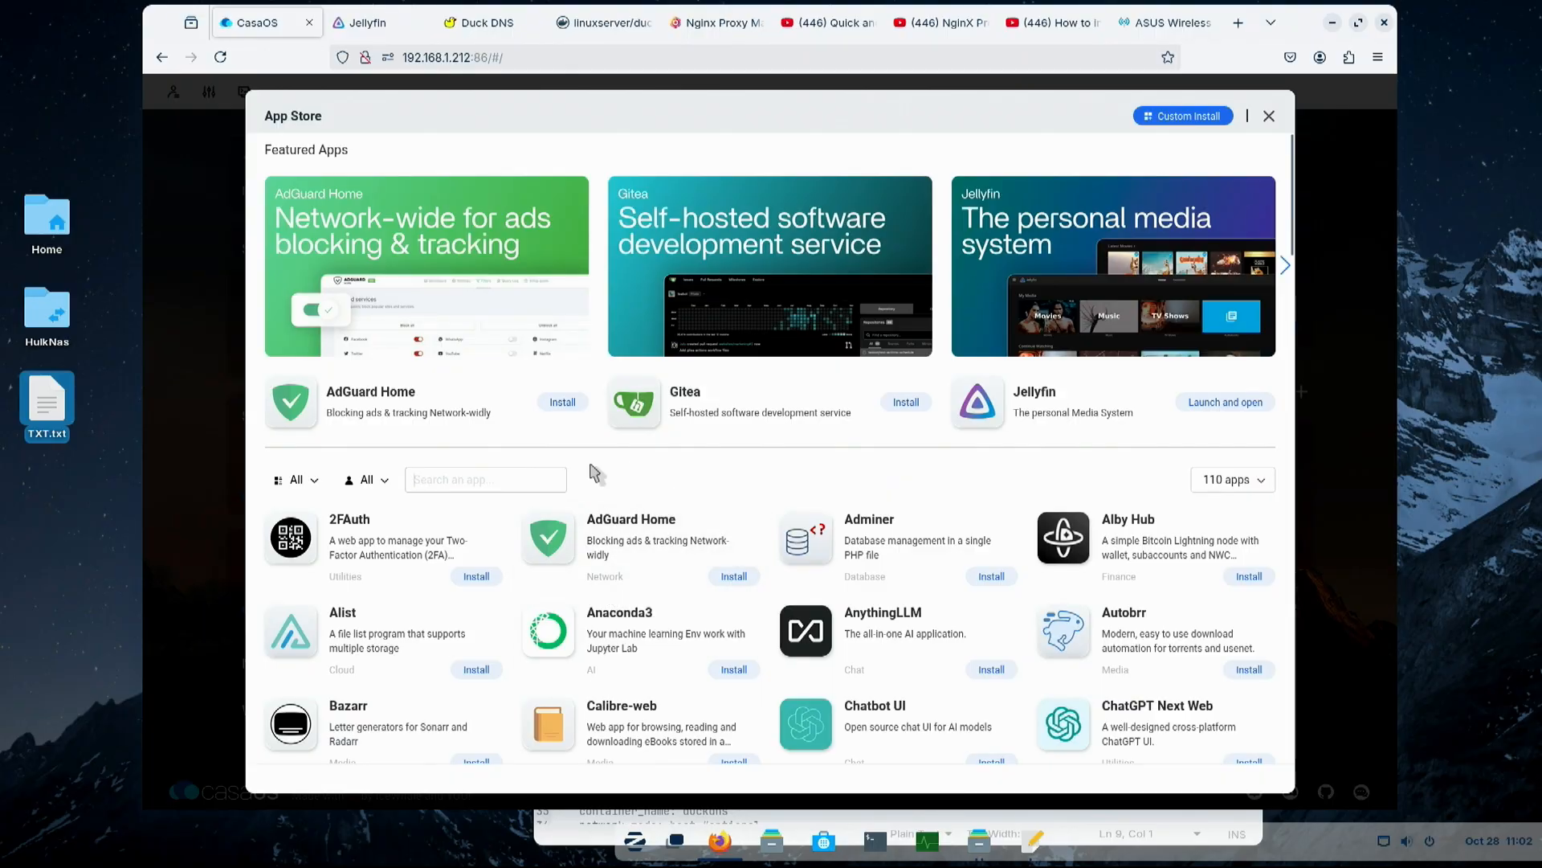
text(dus)
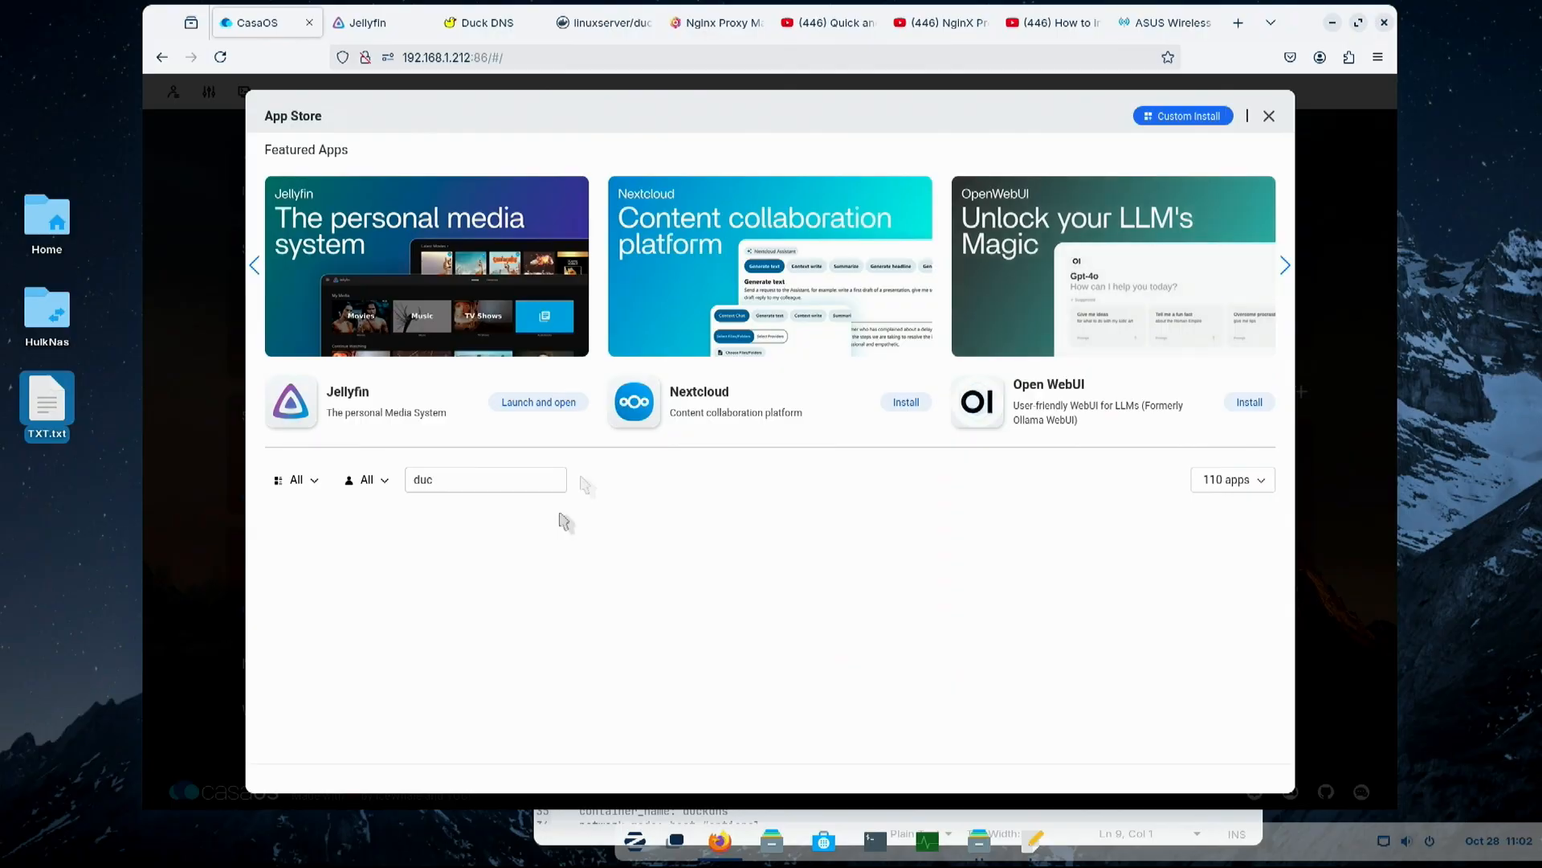
key(BackSpace)
key(BackSpace)
key(BackSpace)
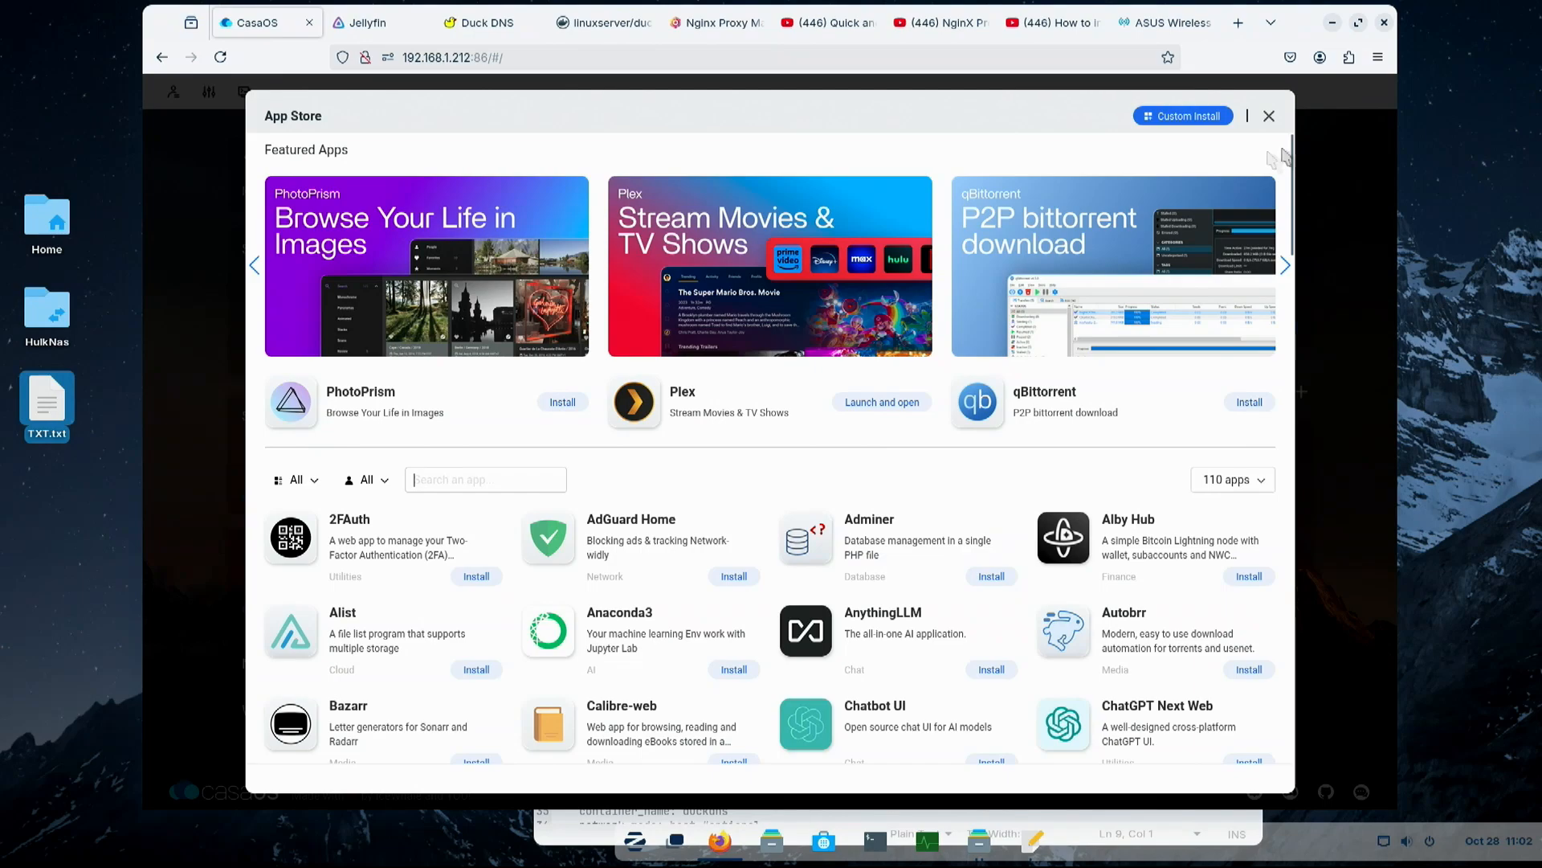
click(1269, 119)
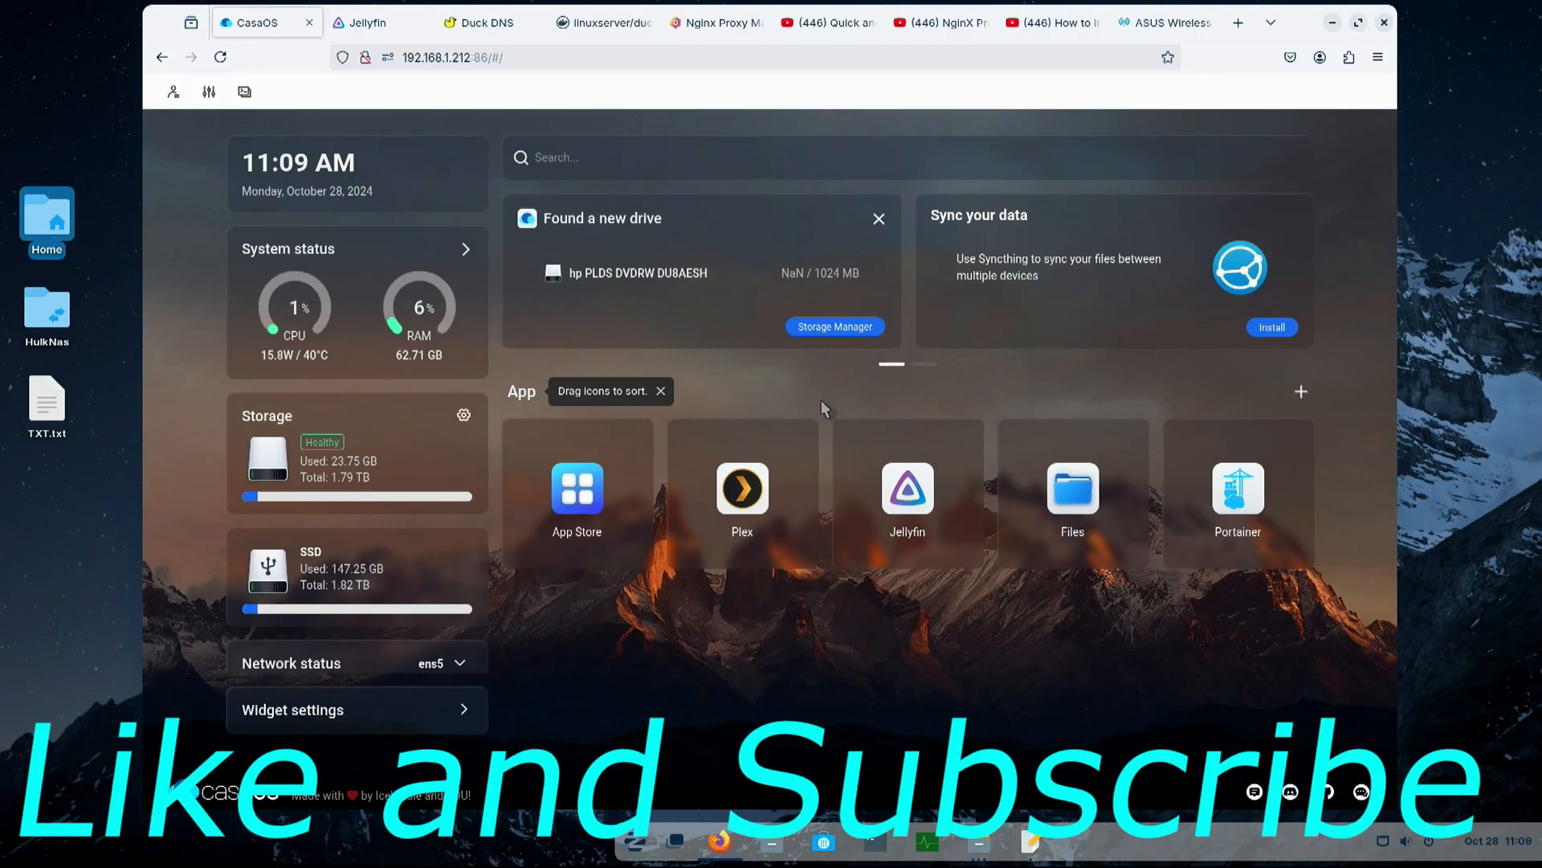
- Examine the docker-compose usage example on the Docker Hub page for linuxserver/duckdns
click(604, 23)
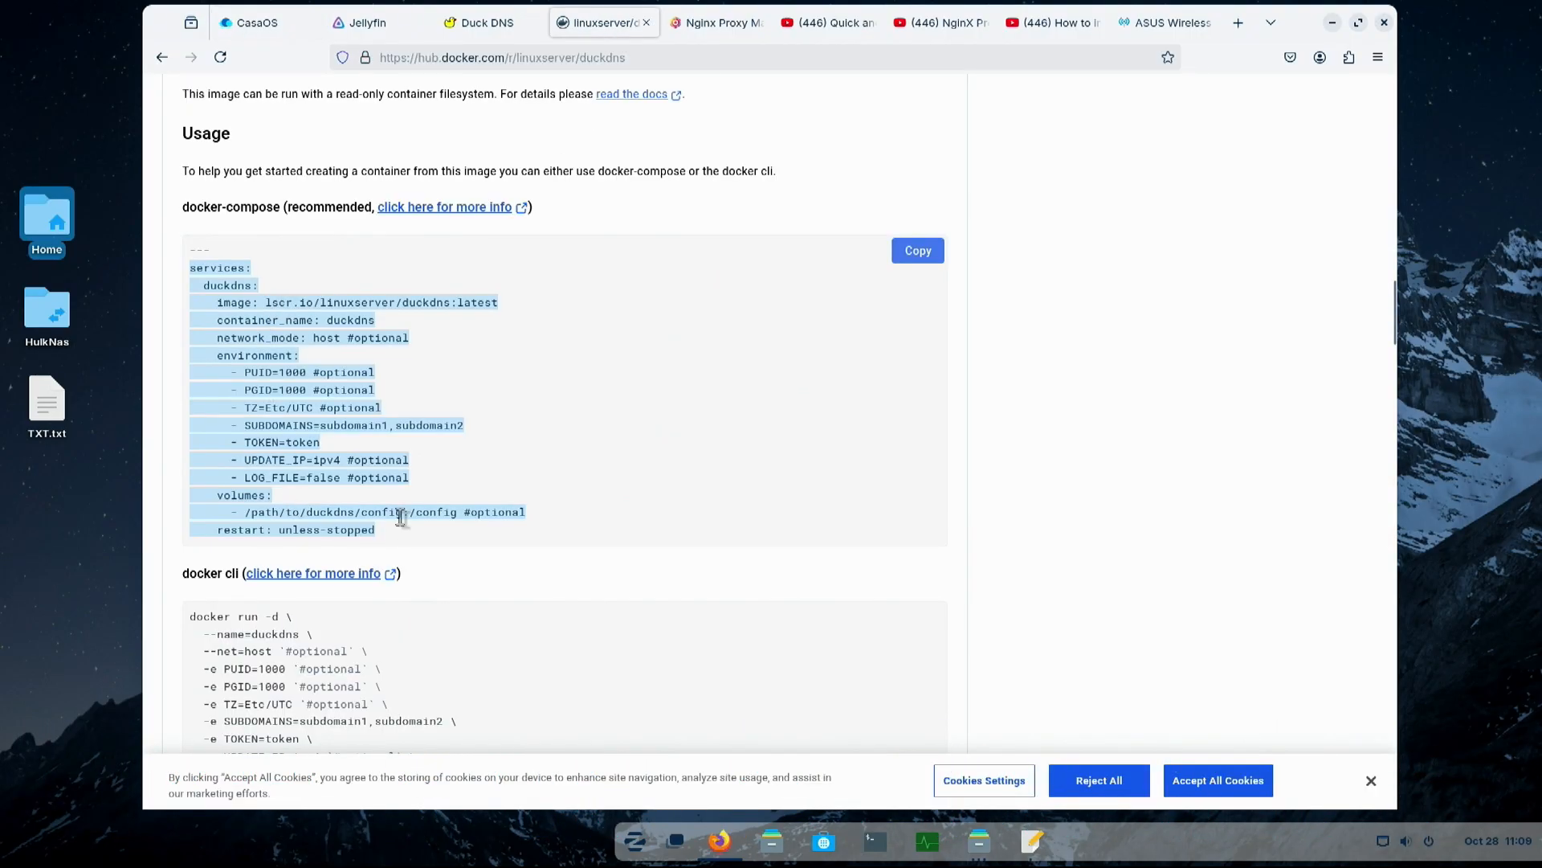
scroll(567, 315, up, 15)
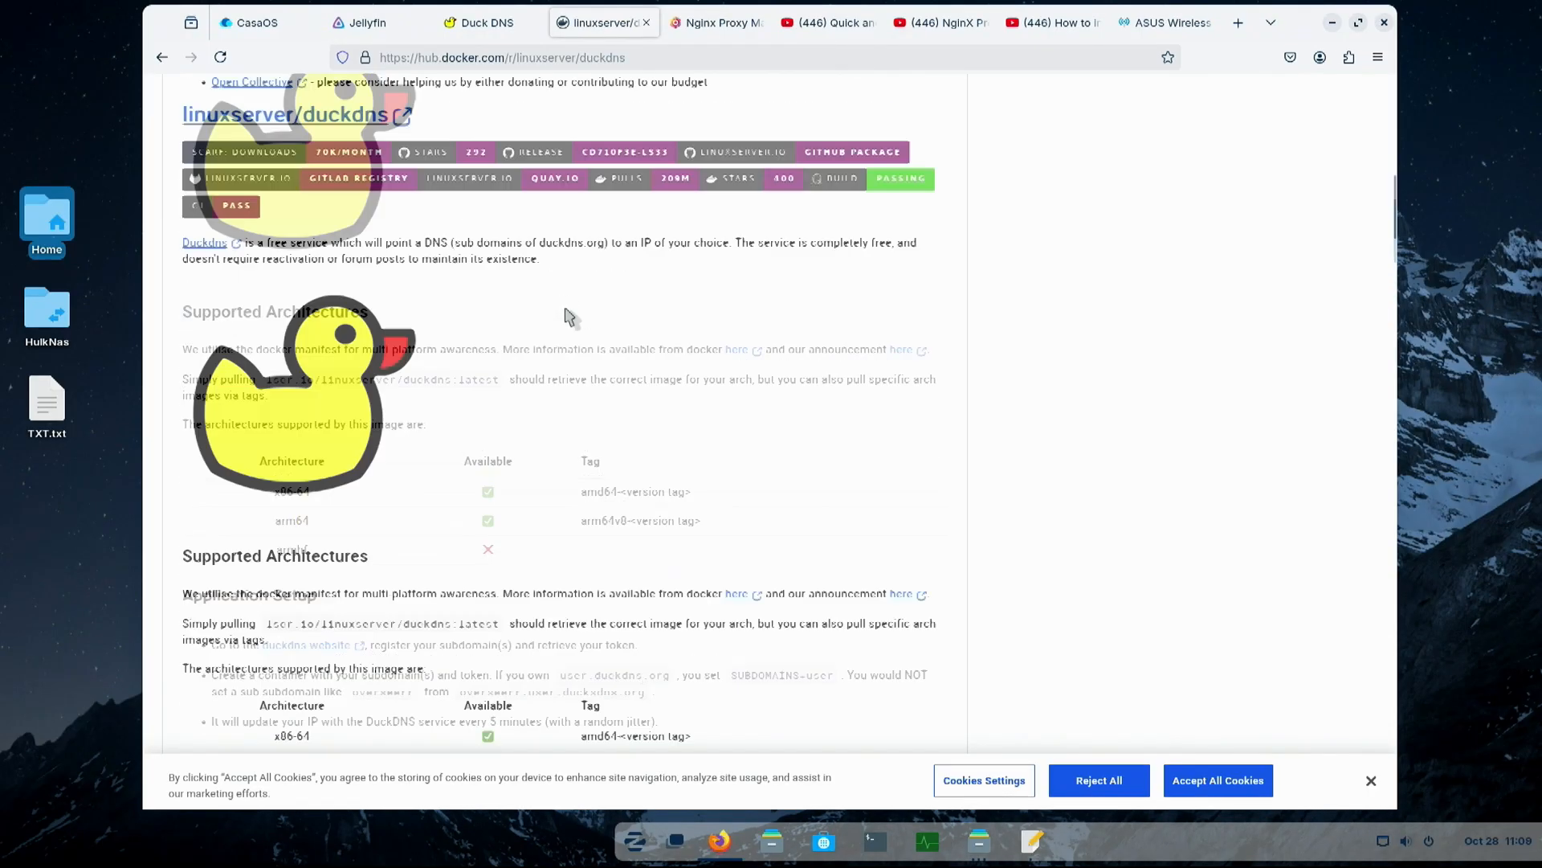
scroll(665, 473, down, 15)
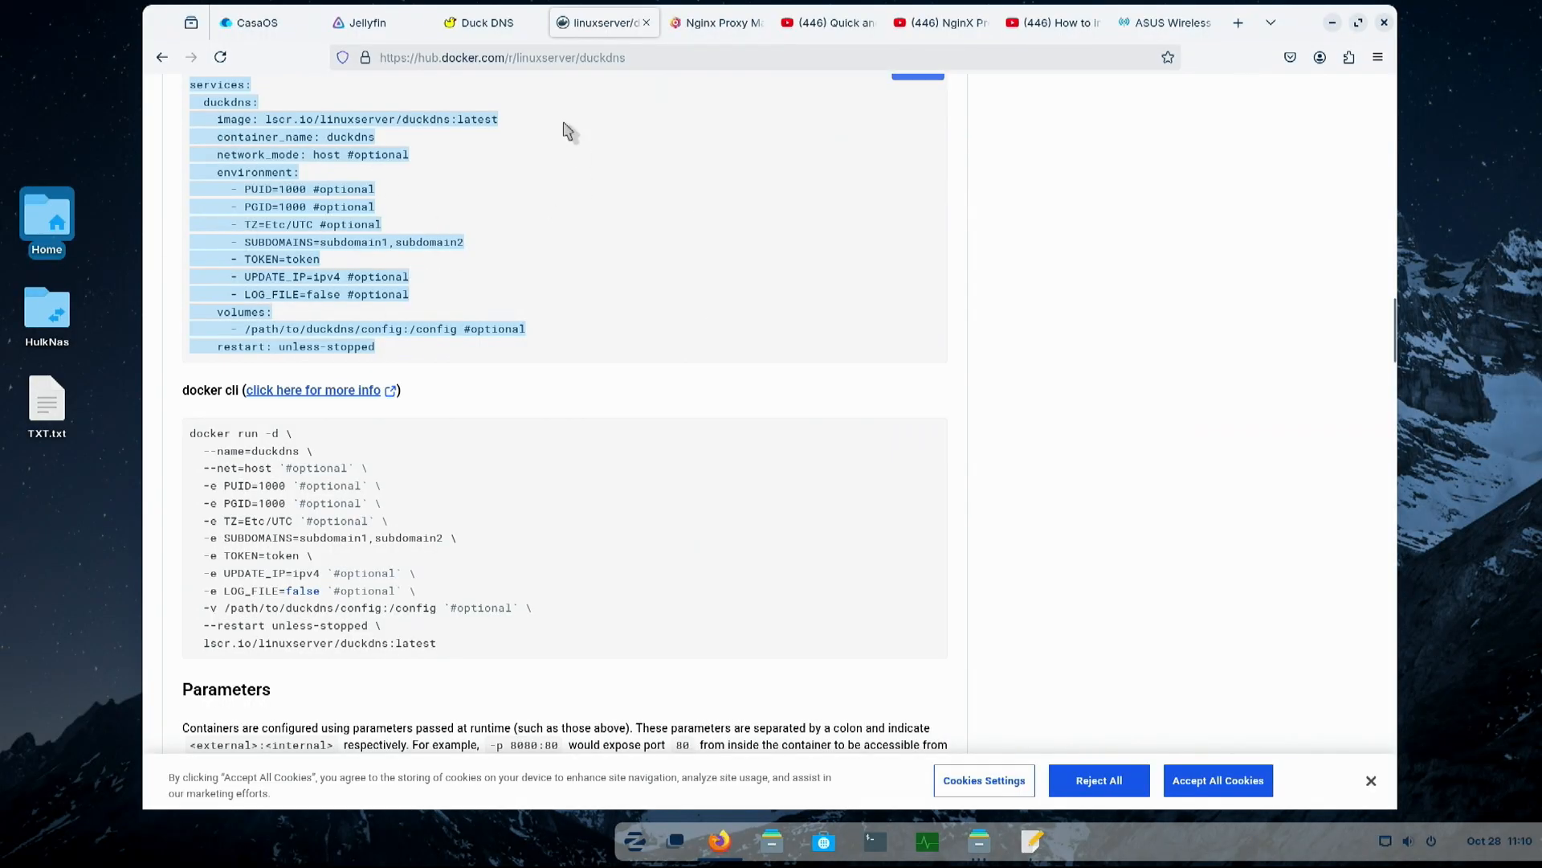
- Switch to the text editor and review the subdomain, token, update, log and volume entries in duckdns.txt
click(1032, 841)
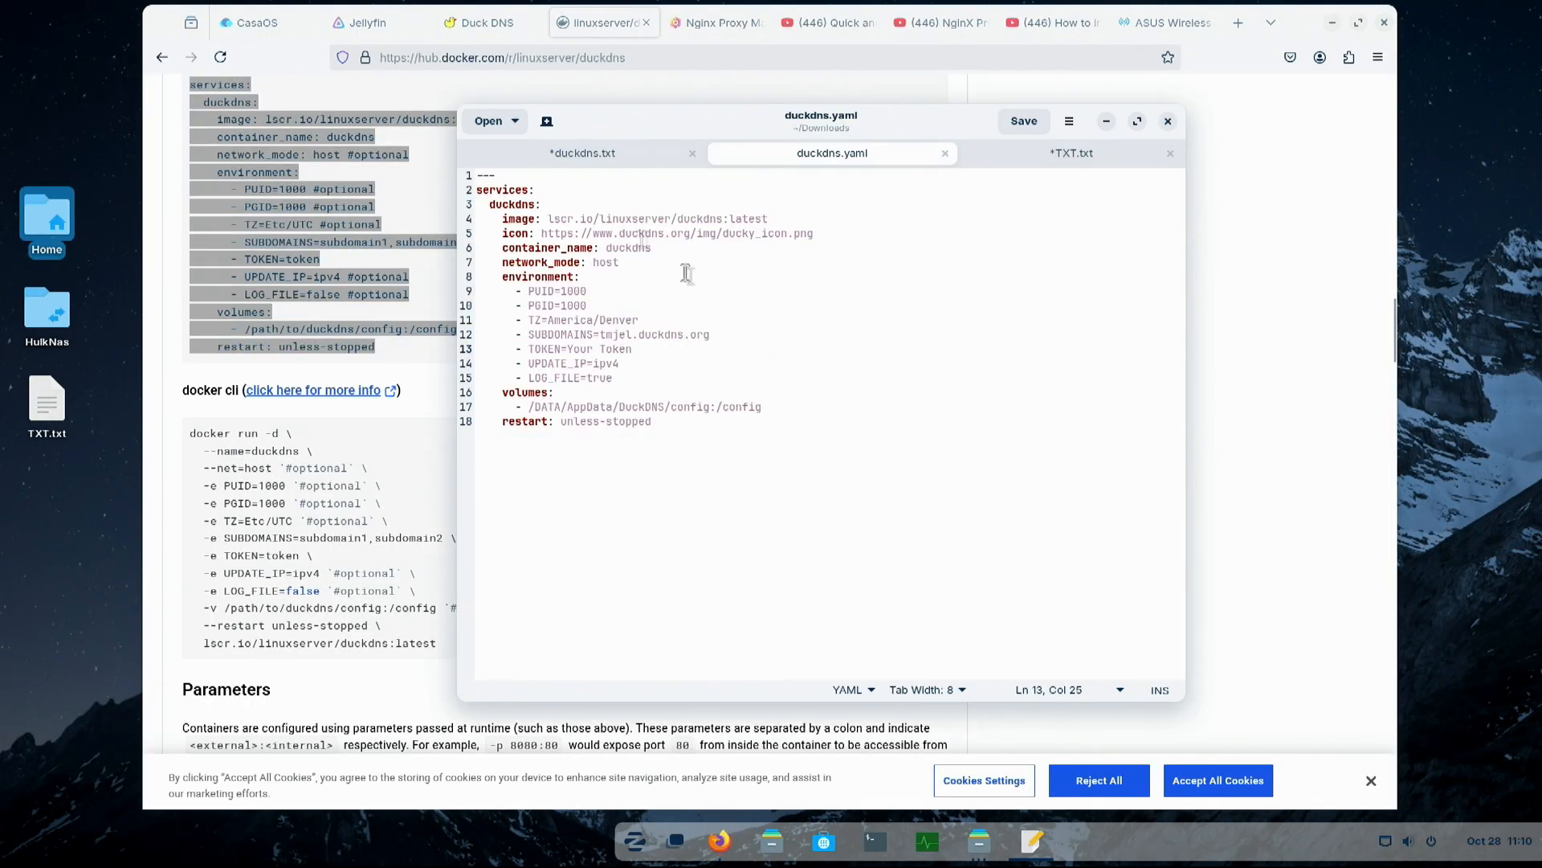
click(587, 158)
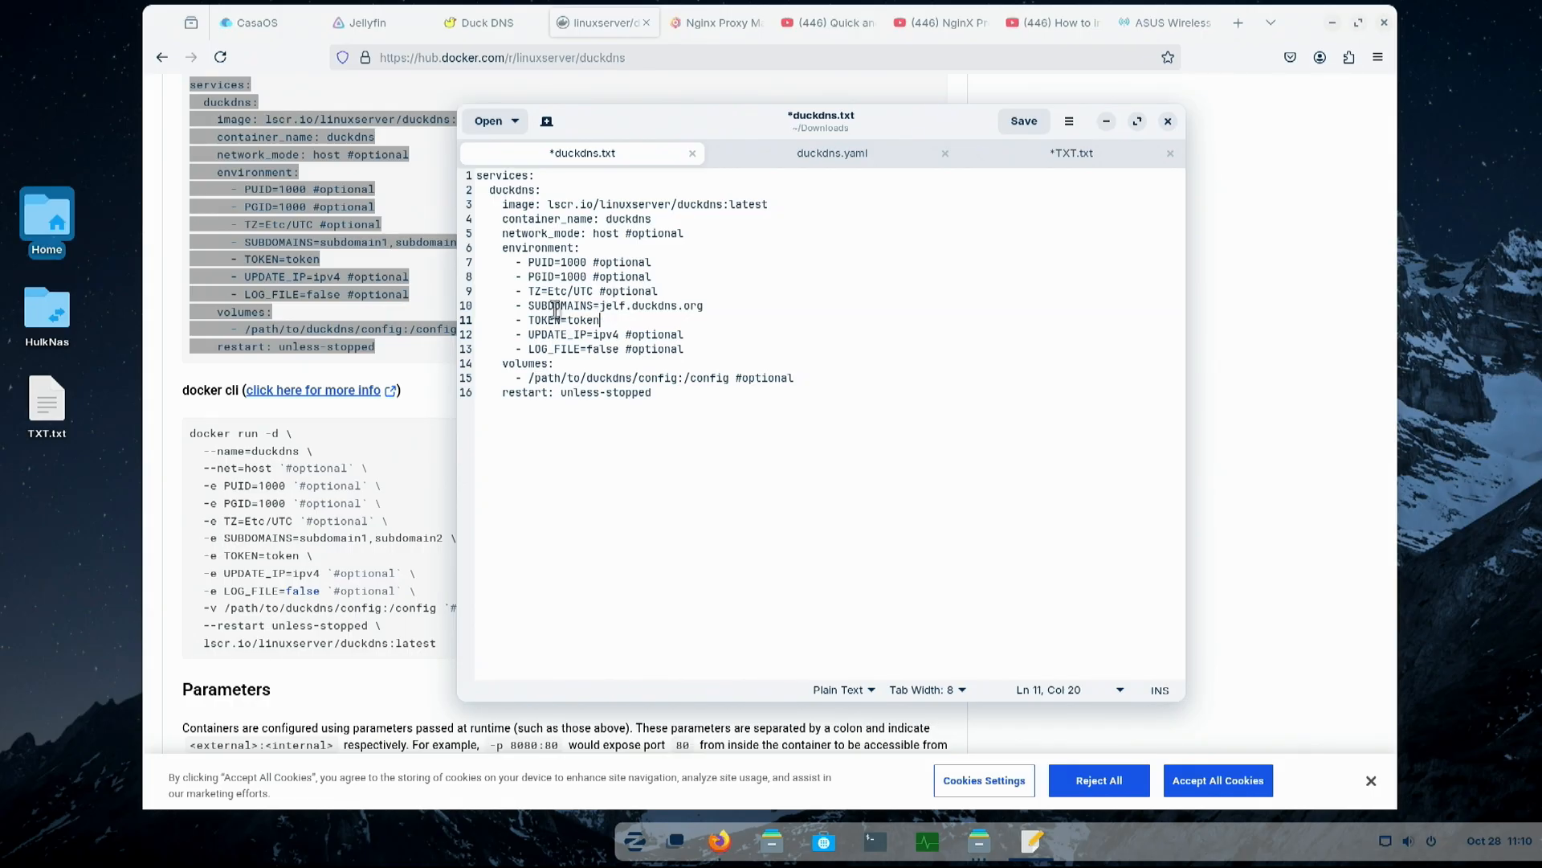
drag(602, 308, 625, 308)
click(607, 322)
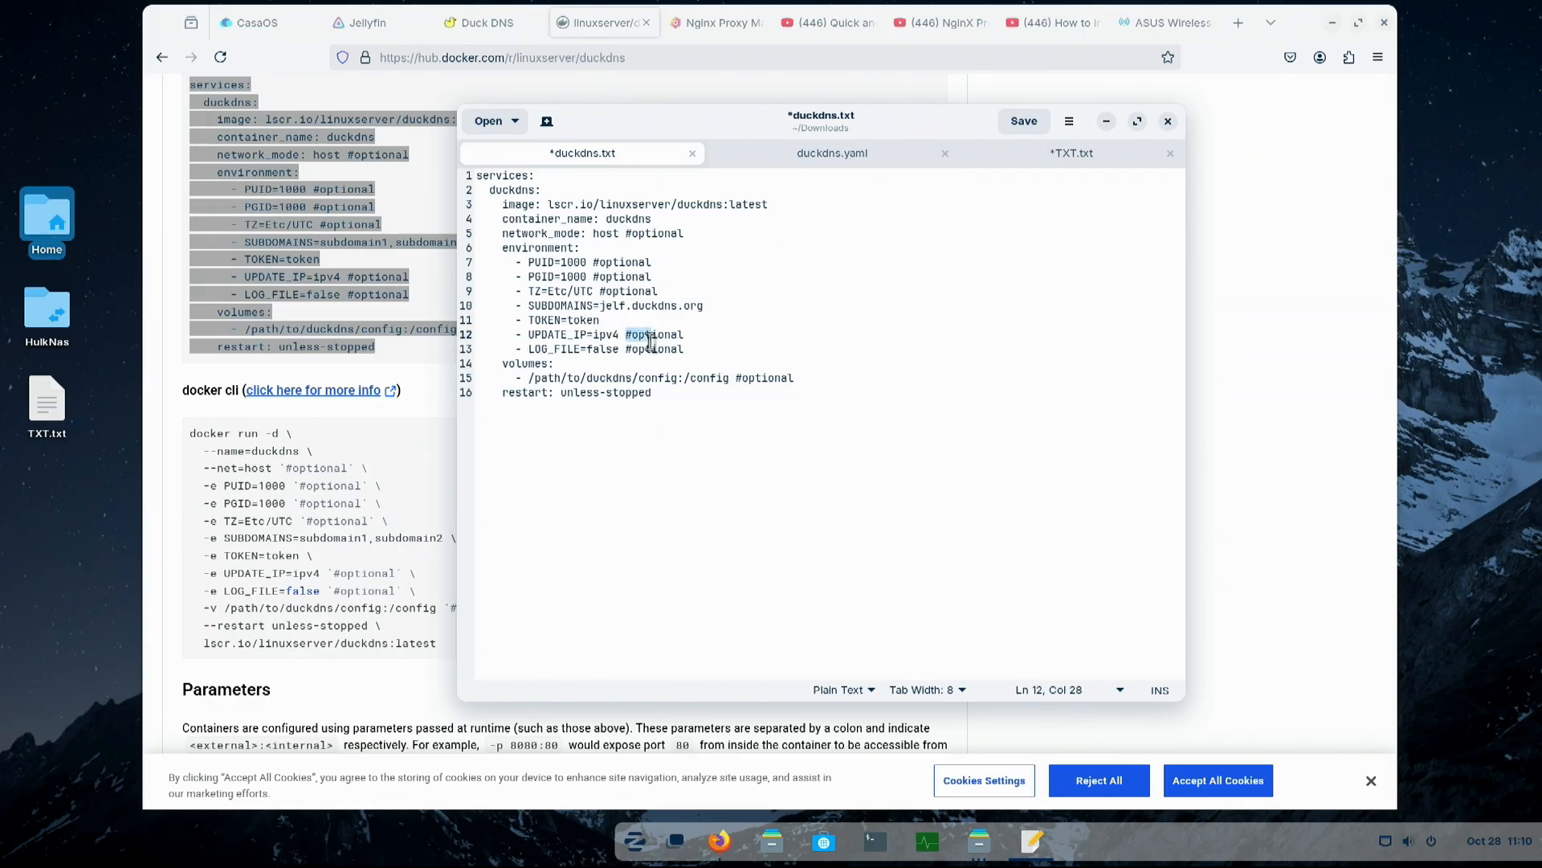
drag(620, 349, 685, 353)
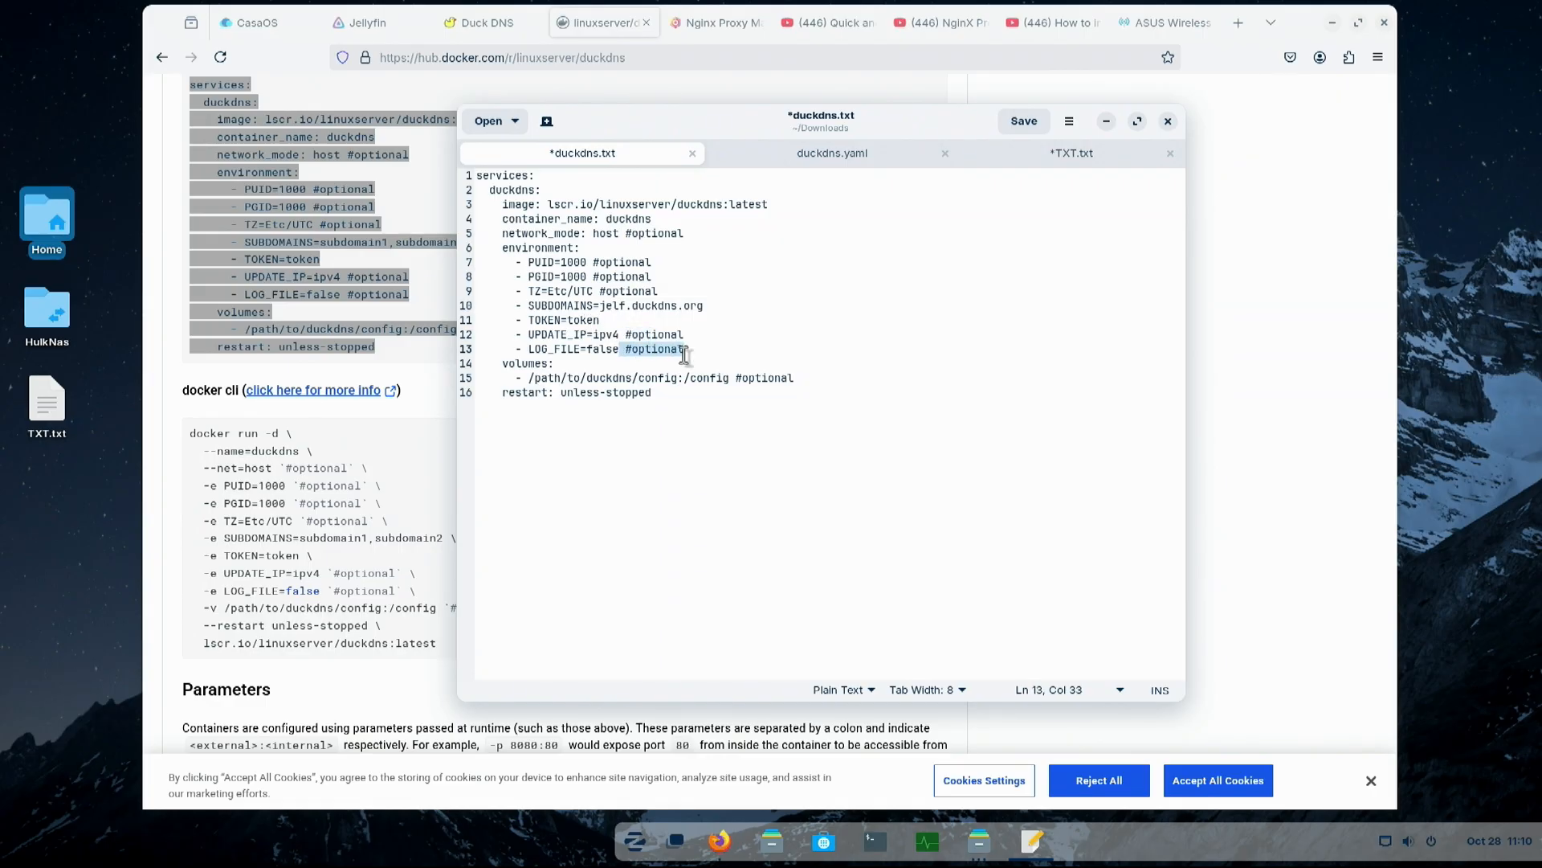
click(629, 377)
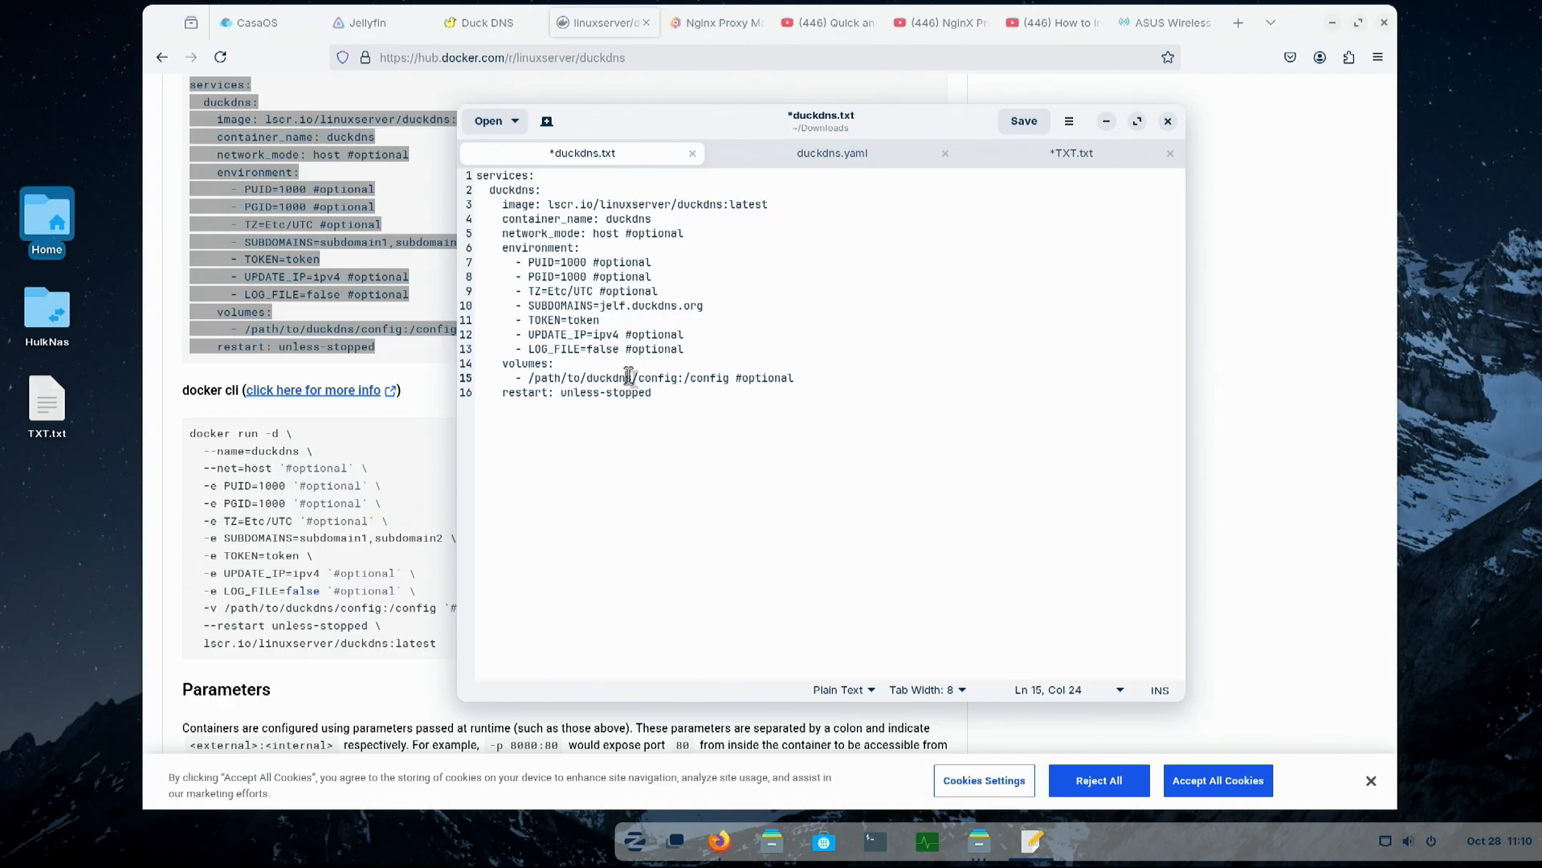
- Review the time zone, SUBDOMAINS and LOG_FILE entries in duckdns.yaml
click(841, 161)
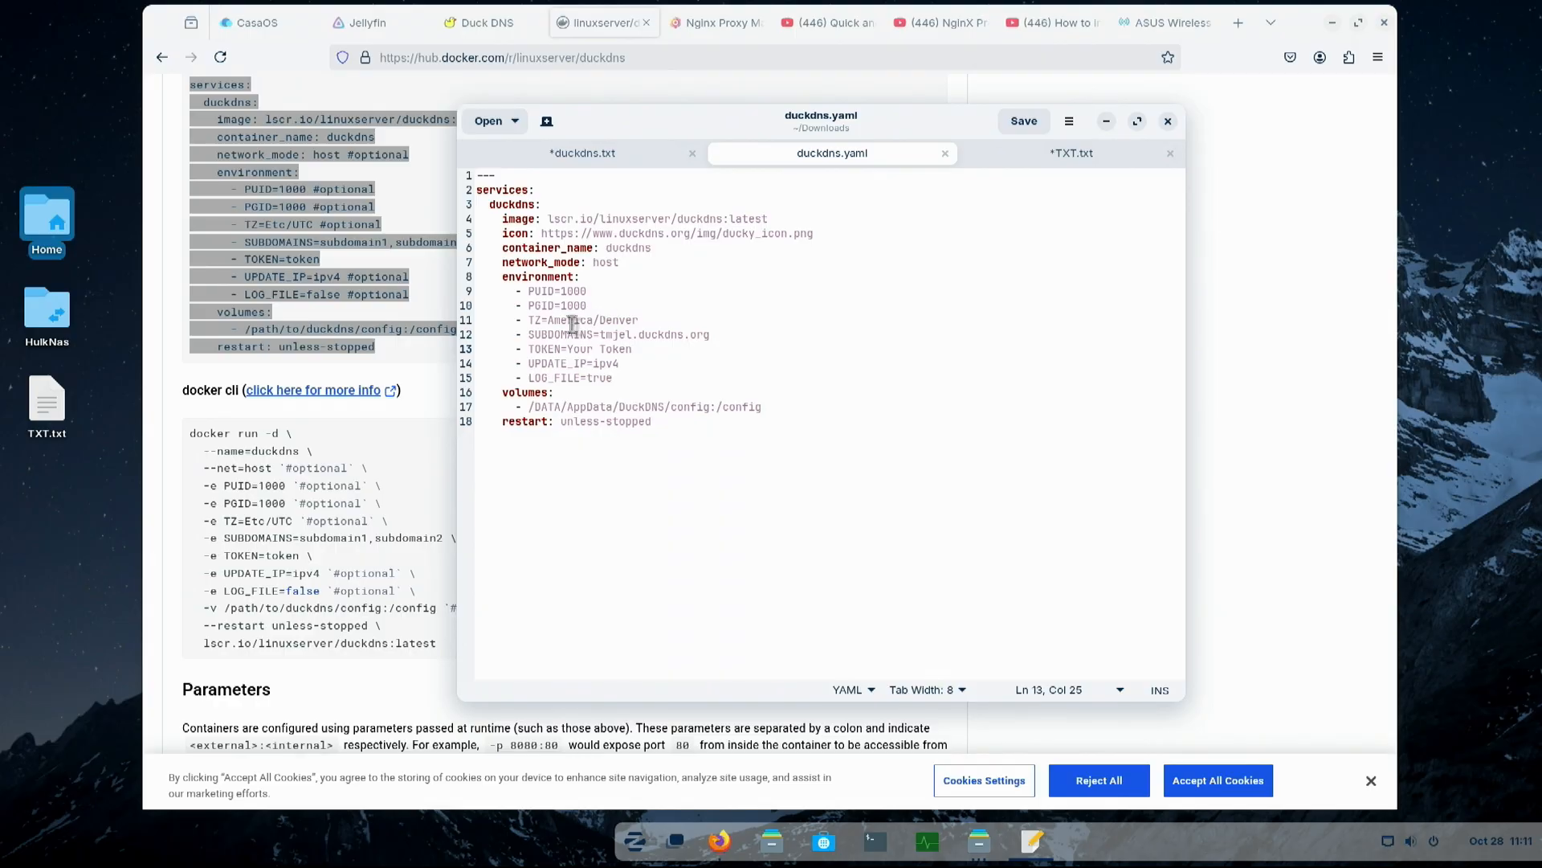
drag(599, 335, 709, 340)
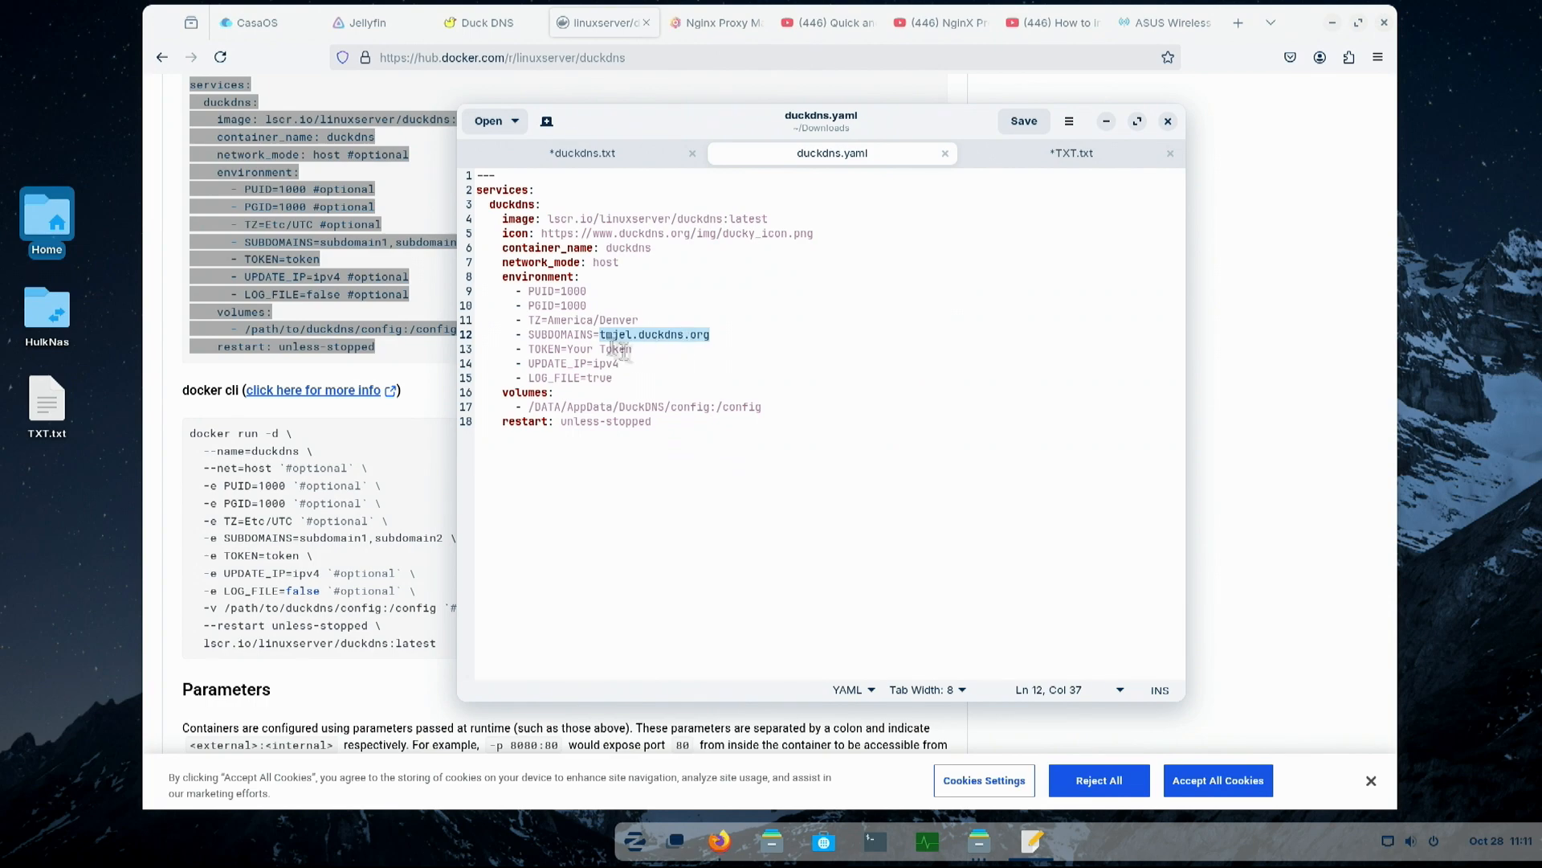
click(593, 380)
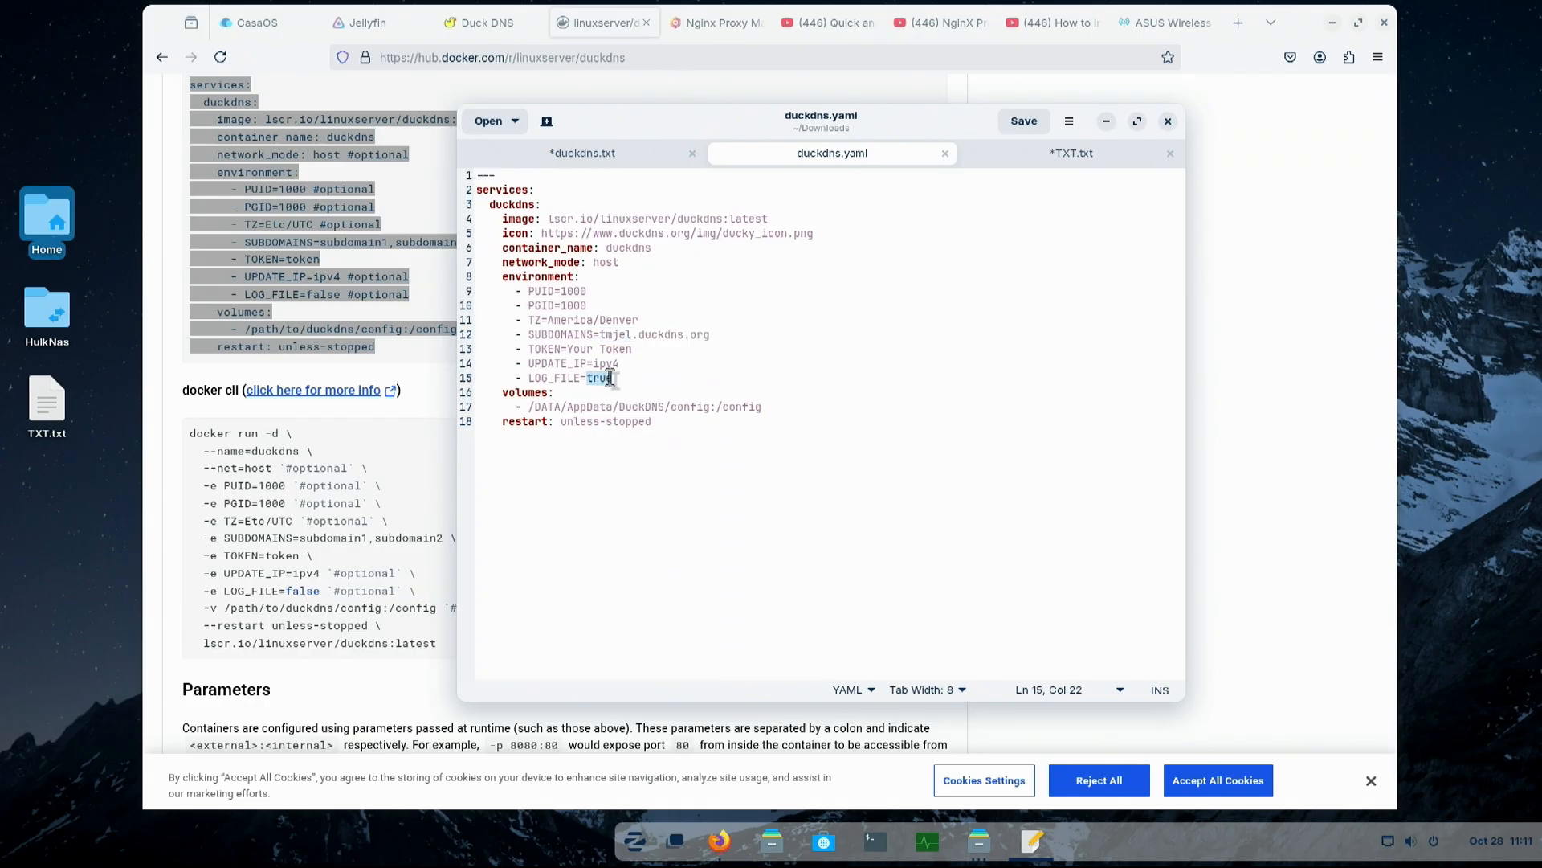
click(634, 377)
- Check the DuckDNS folder under DATA/AppData in the CasaOS files, and compare it with the volume path in duckdns.yaml
click(257, 25)
click(1072, 490)
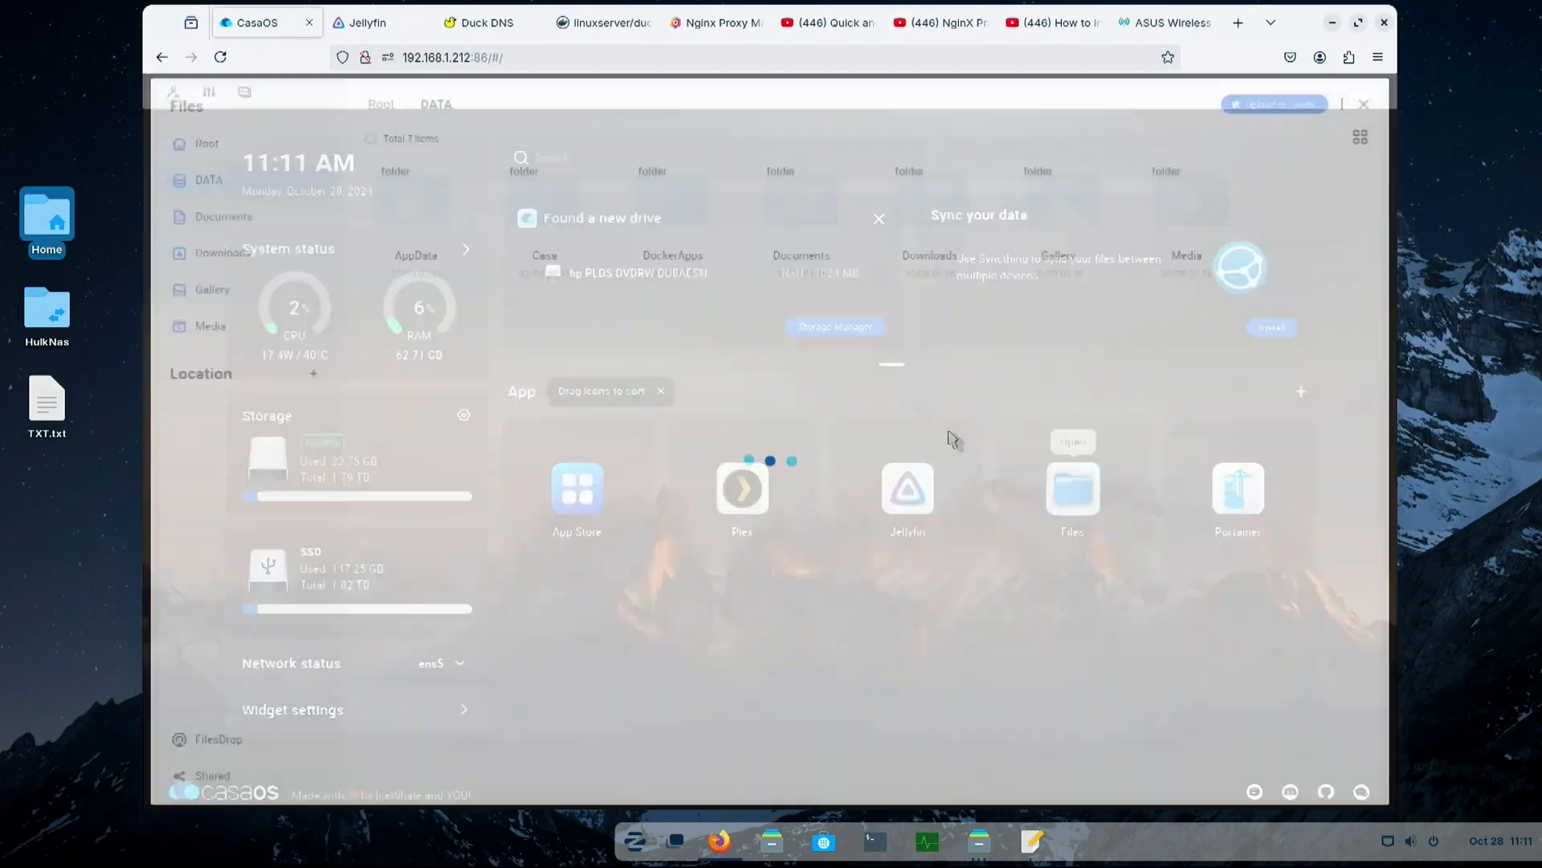
click(416, 210)
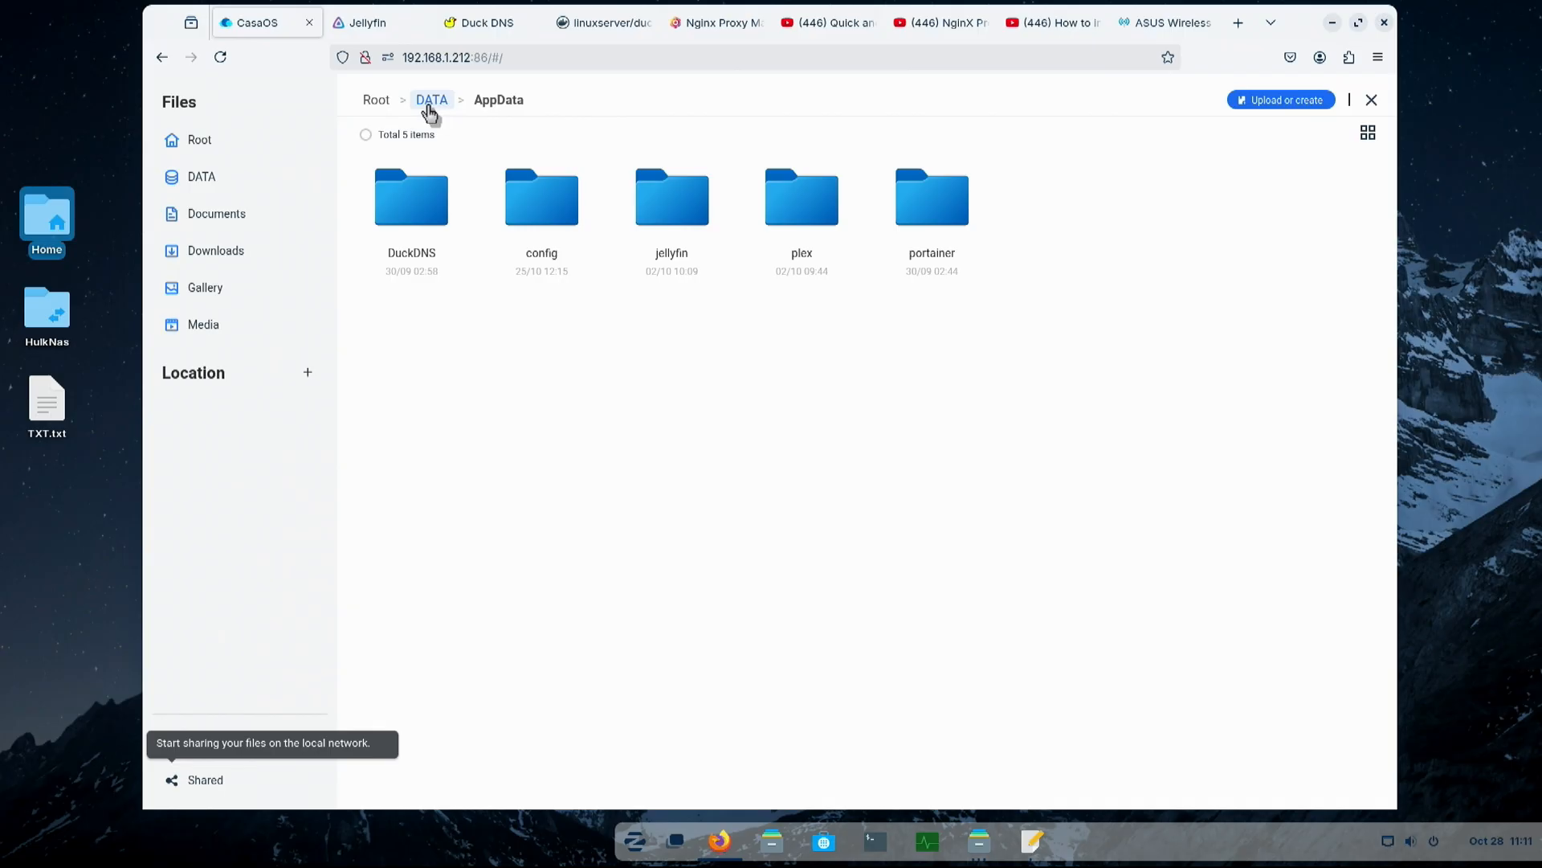
double_click(409, 212)
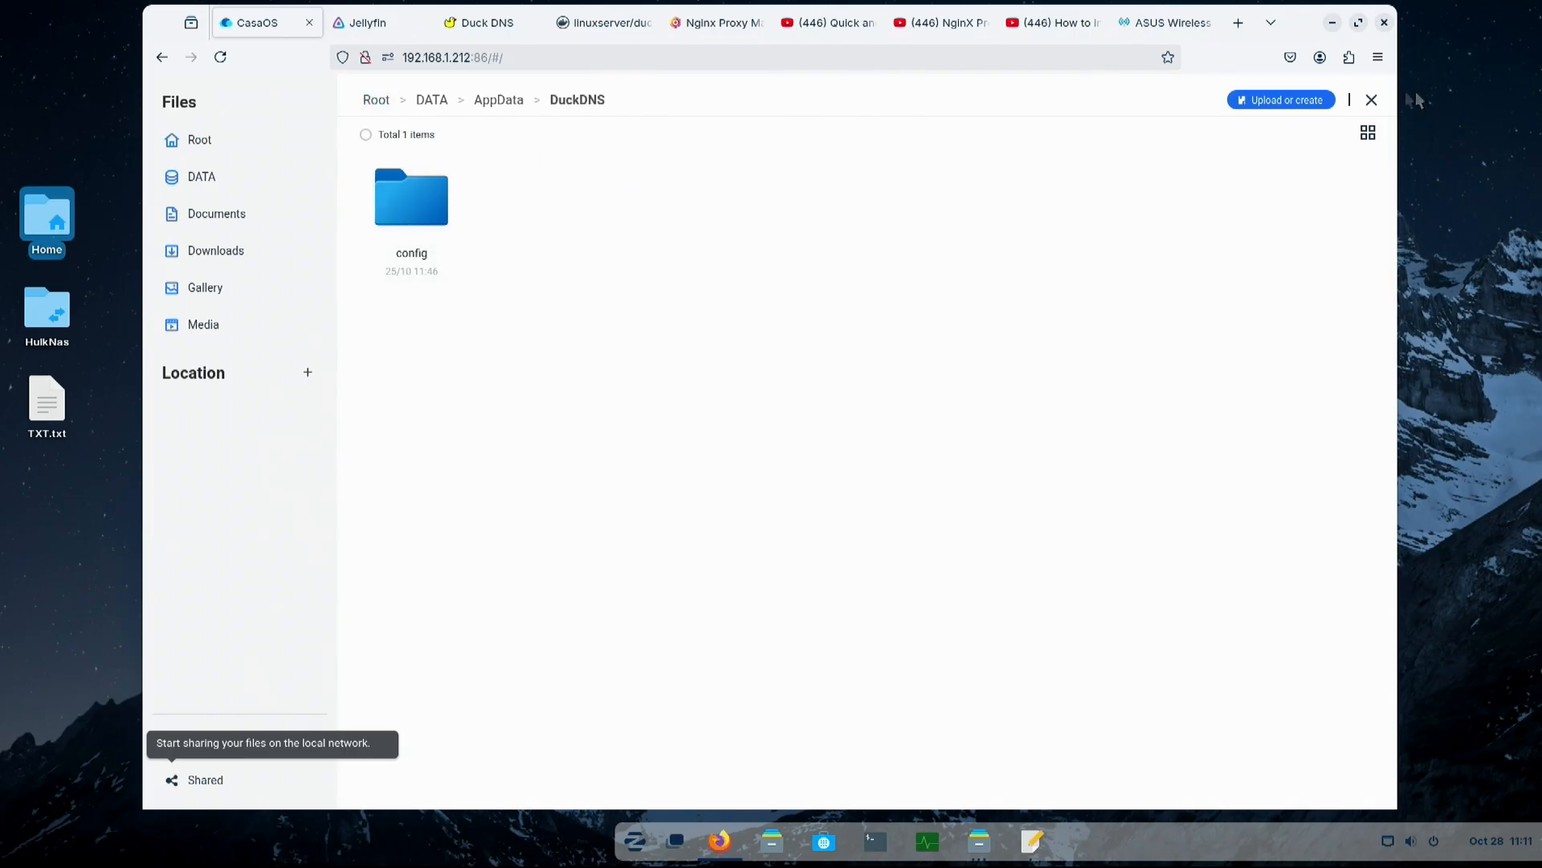
click(1372, 99)
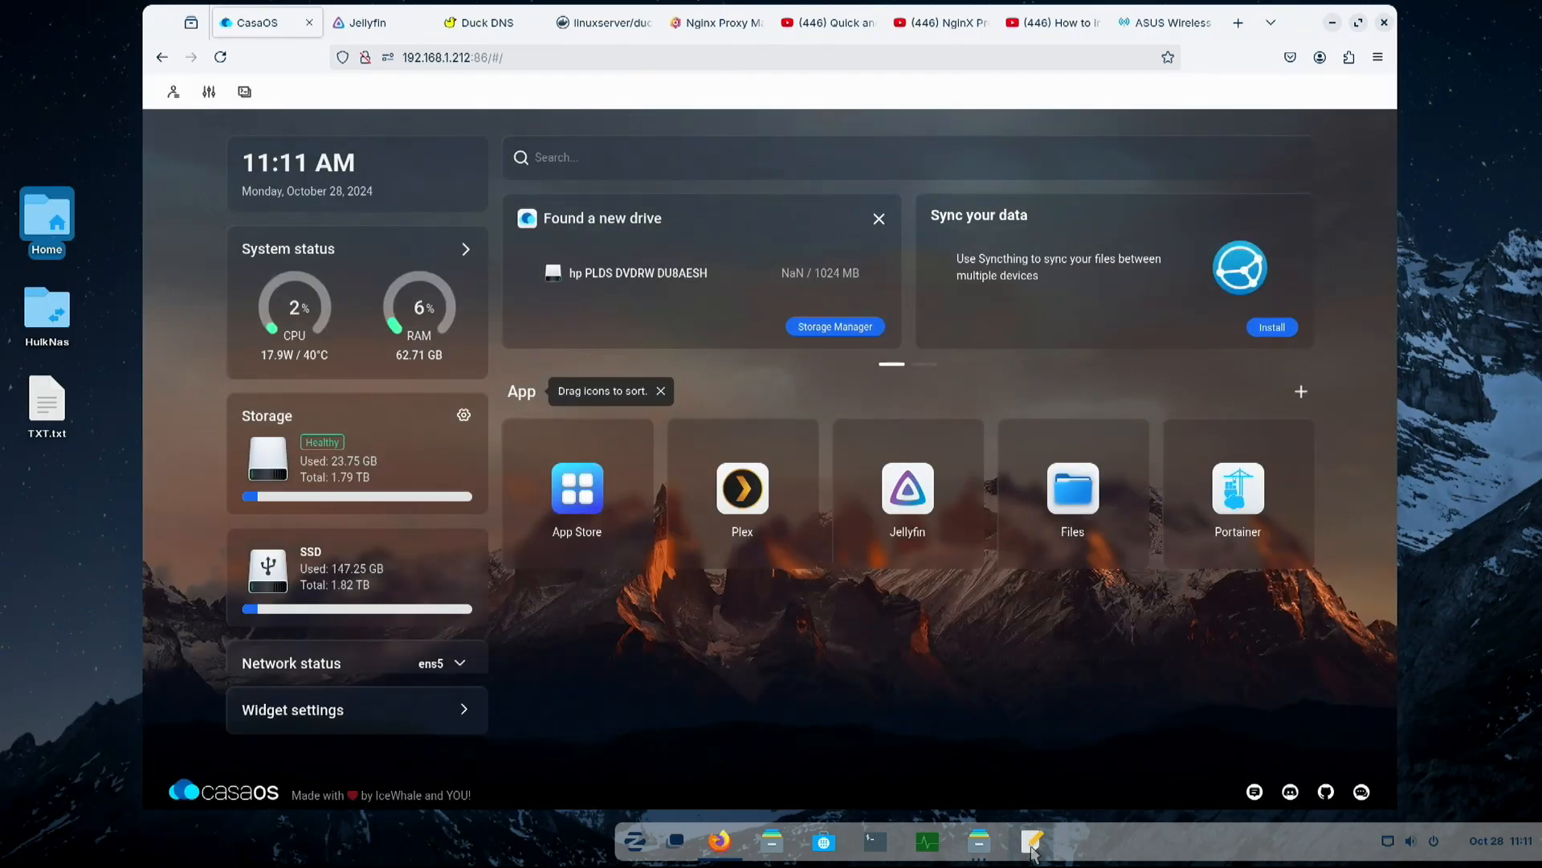
click(1033, 840)
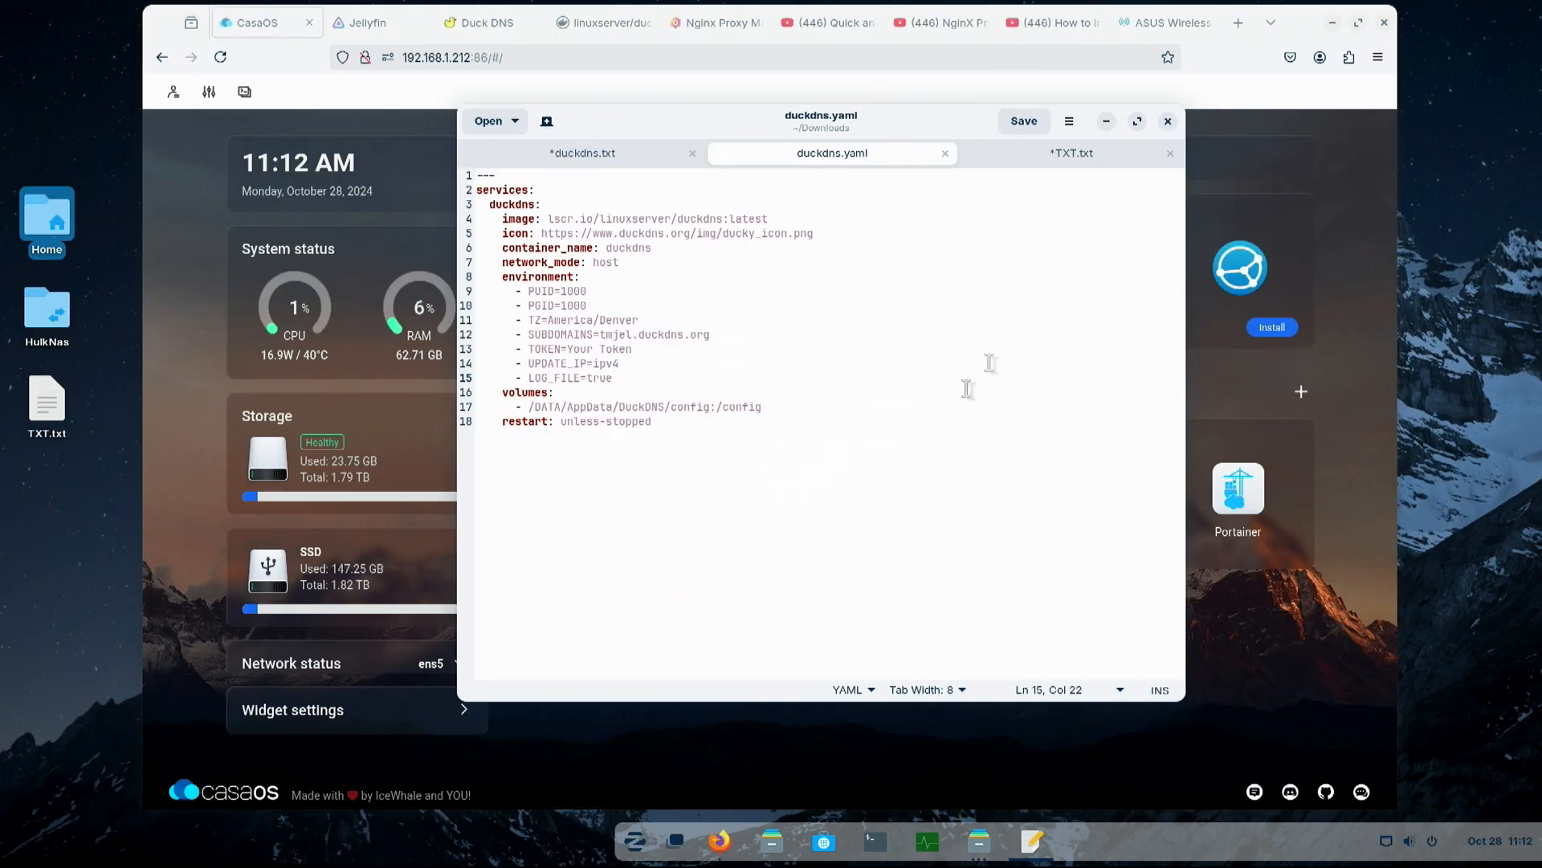
click(1107, 122)
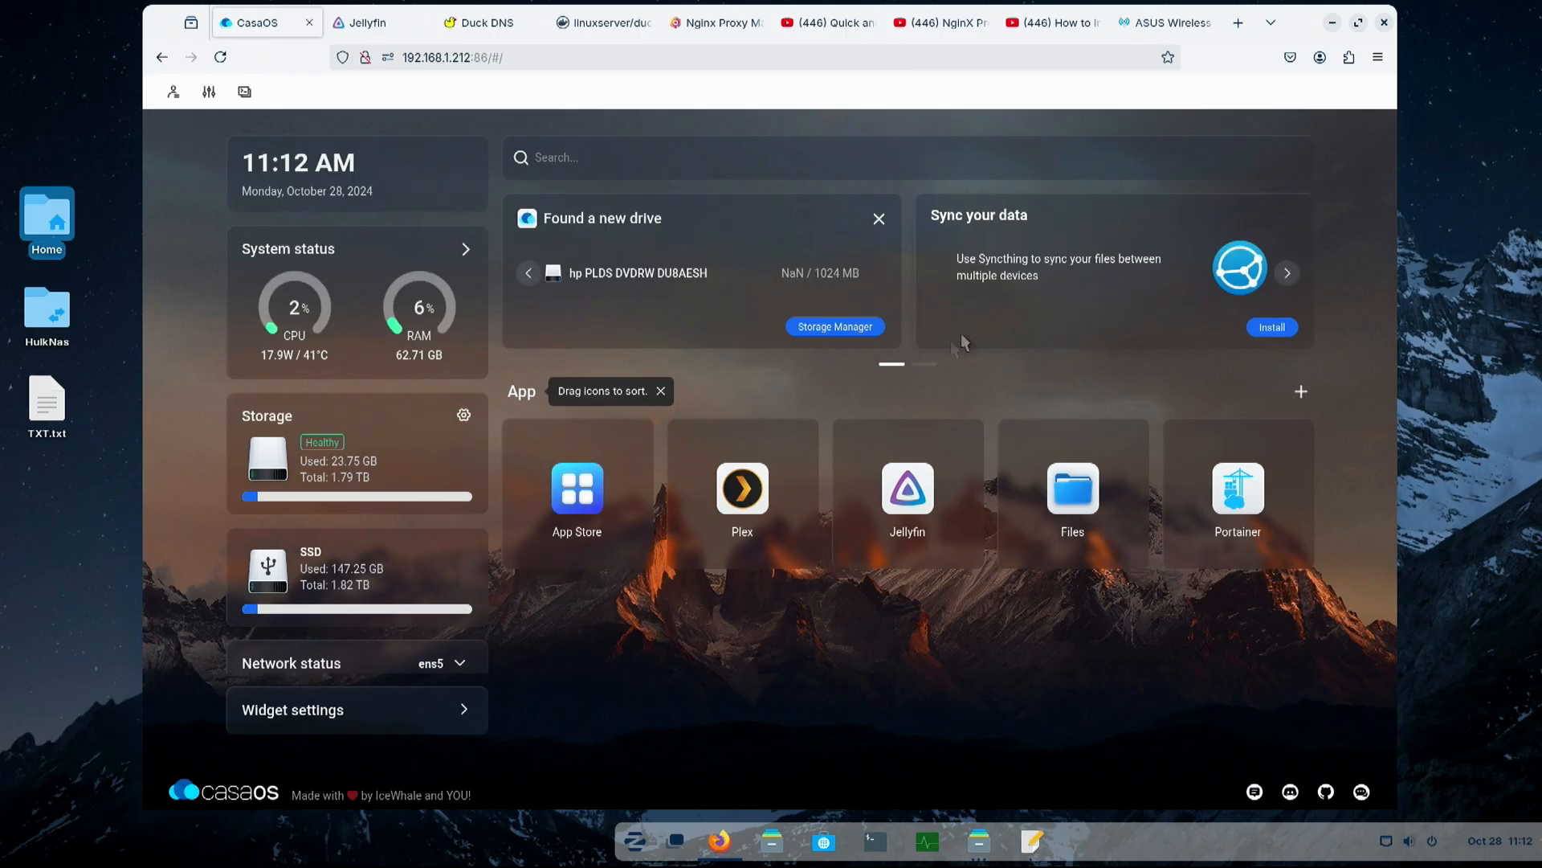
- Start a customized app install in CasaOS and import duckdns.yaml from Downloads as its Docker Compose configuration
click(1302, 394)
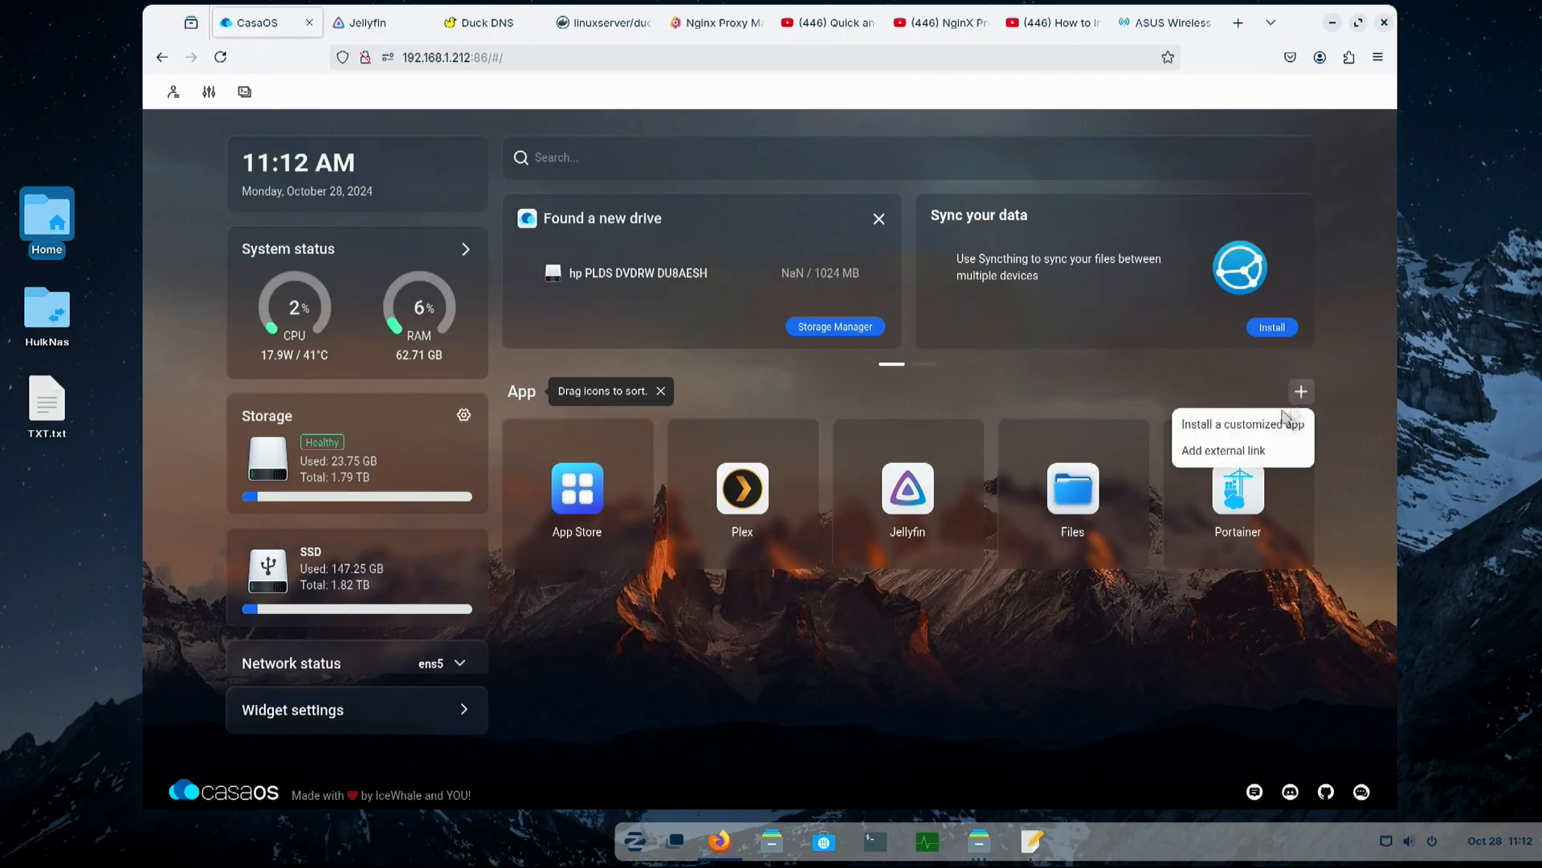
click(1240, 426)
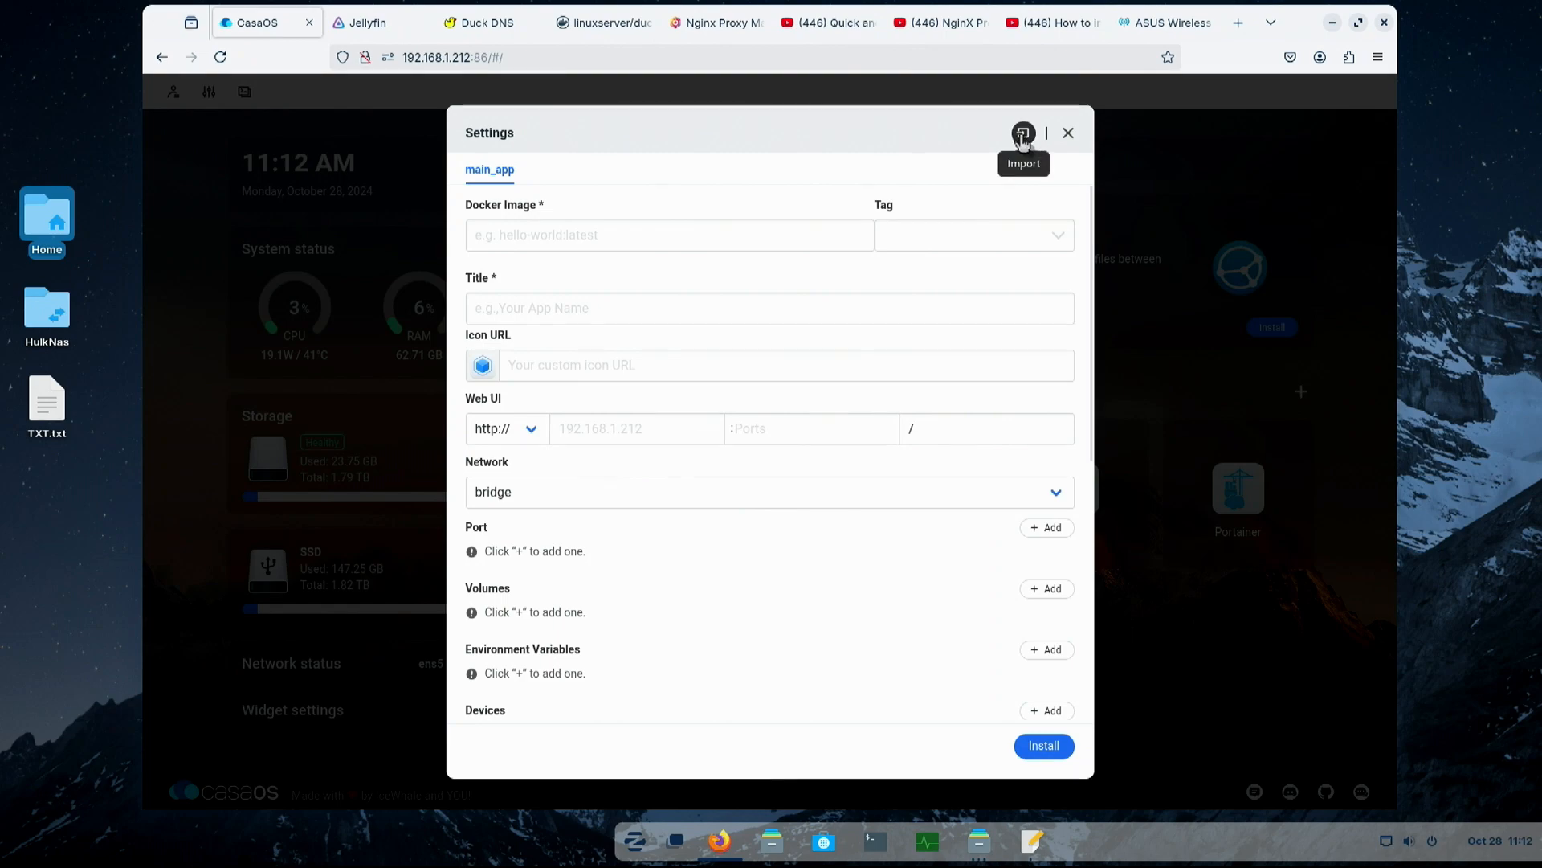
click(1032, 137)
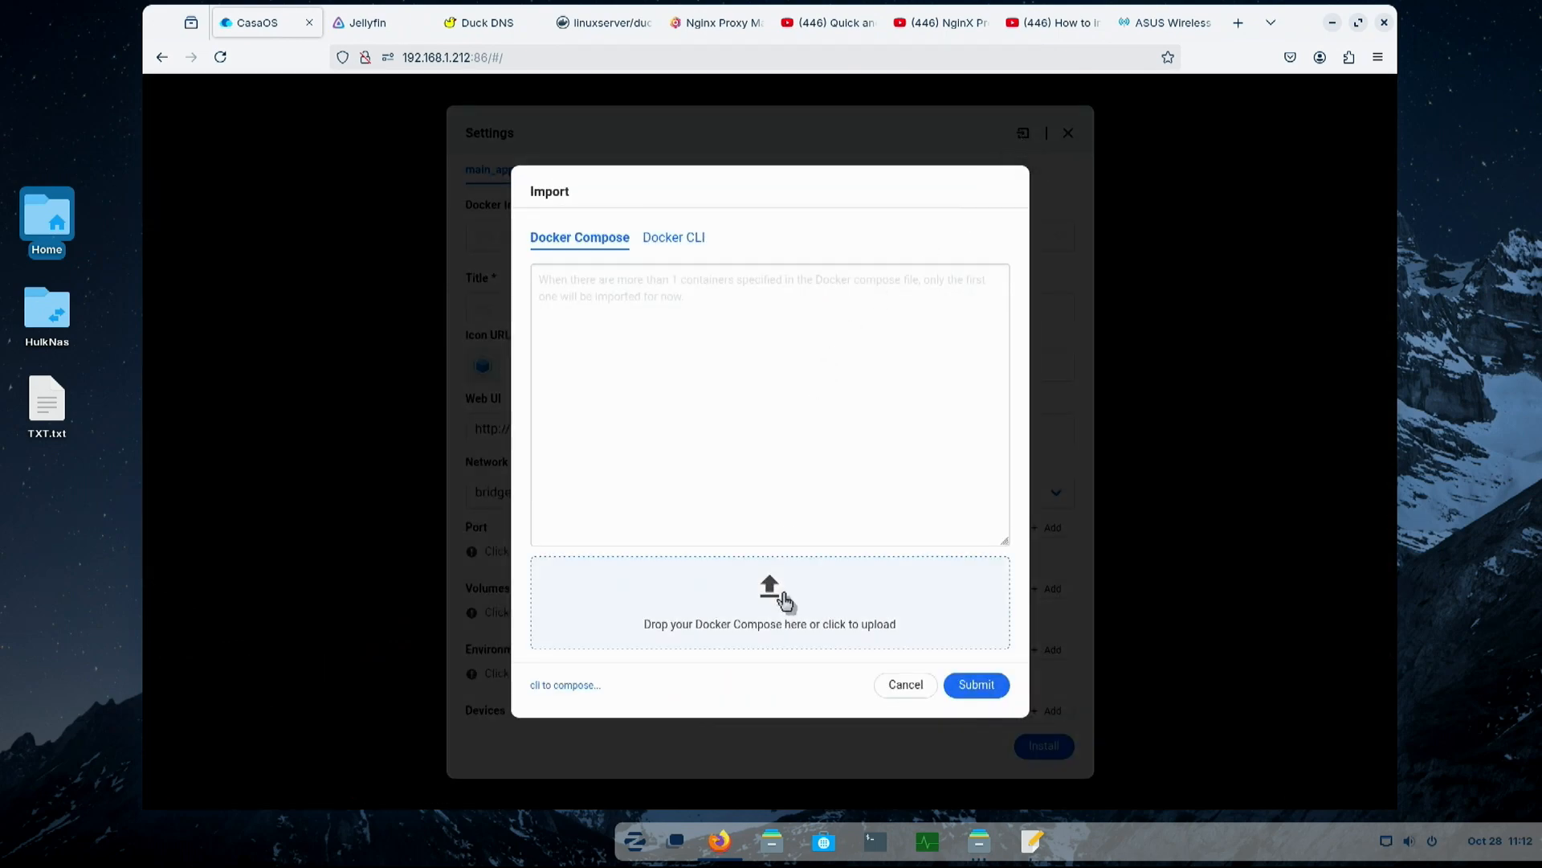
click(786, 599)
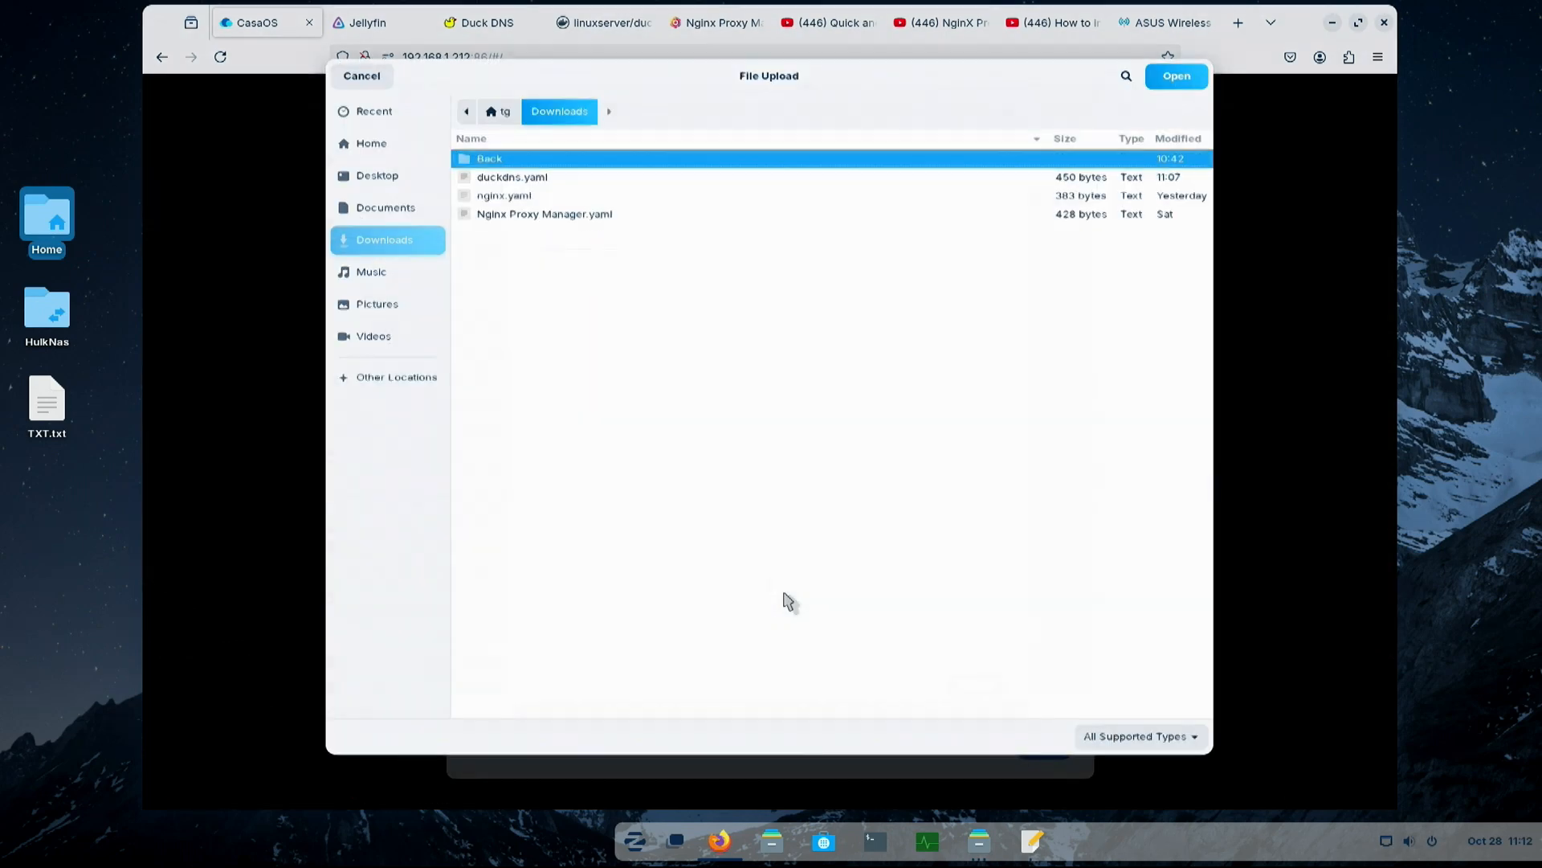
double_click(507, 178)
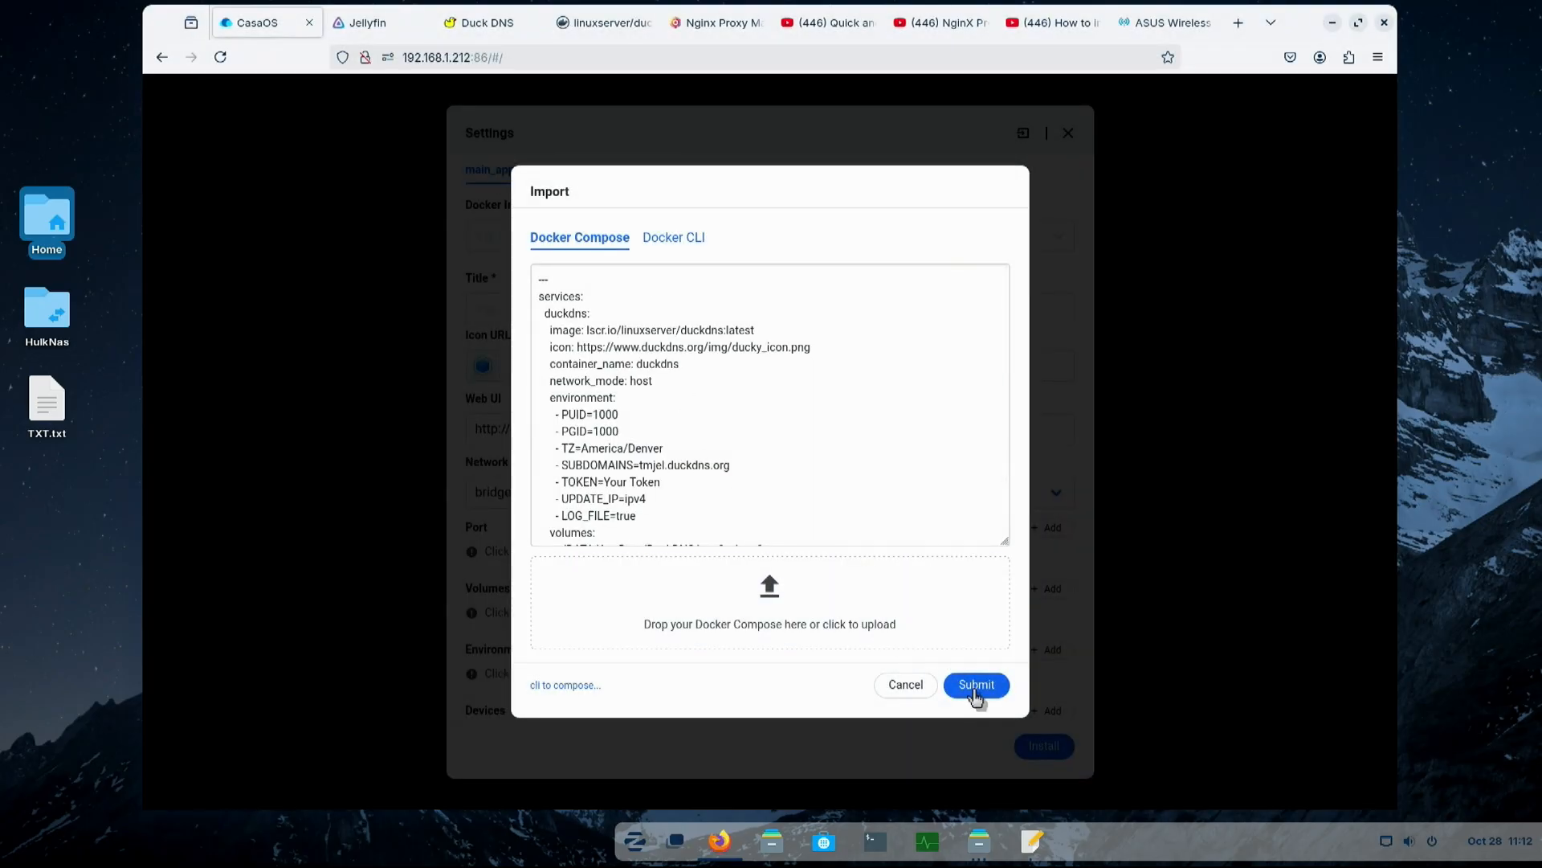
click(974, 687)
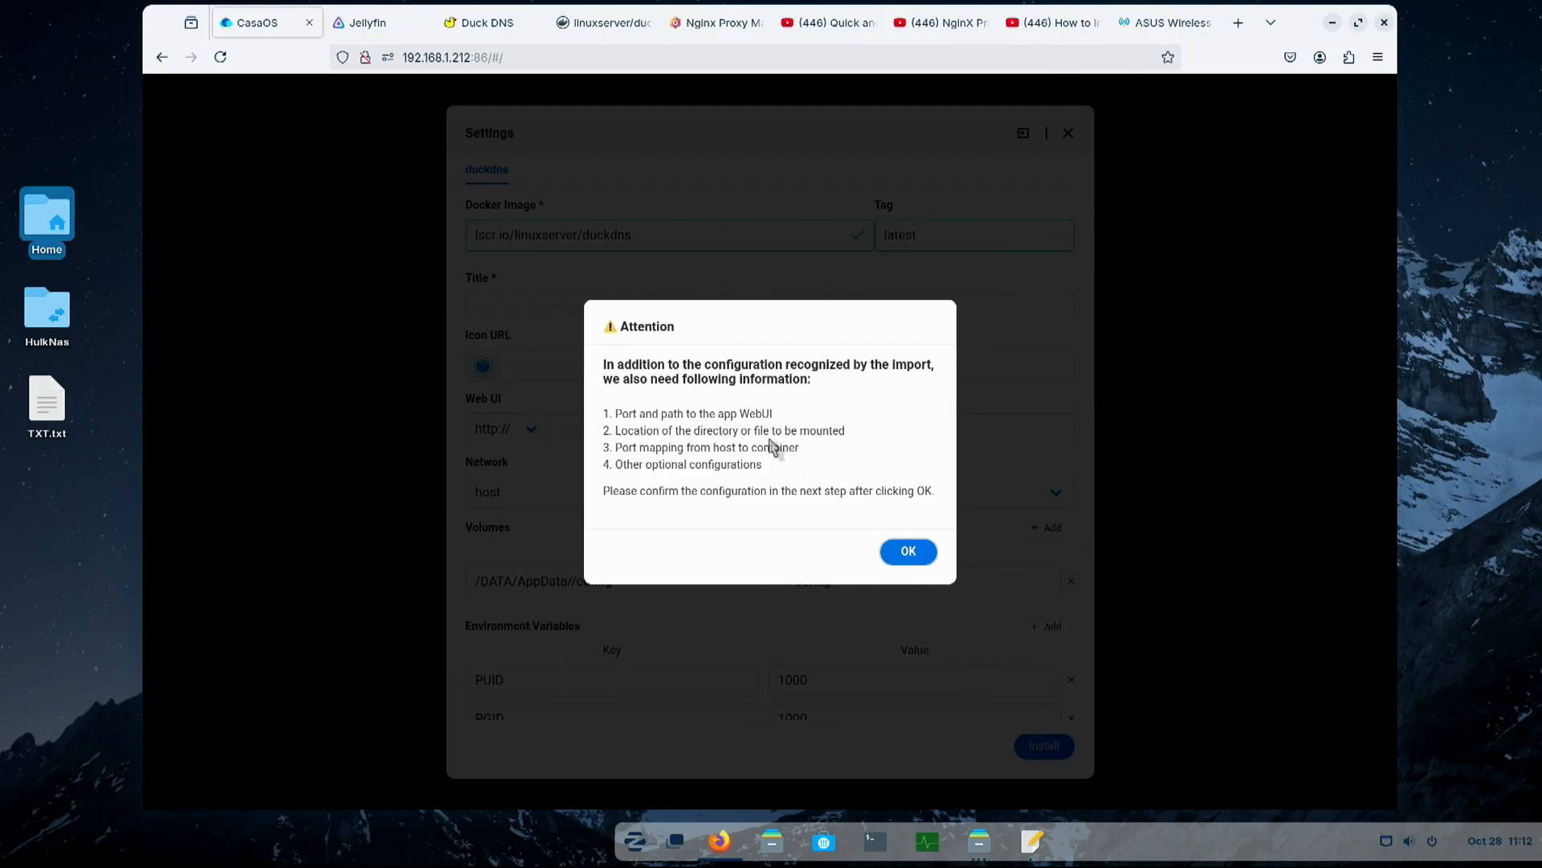
click(914, 554)
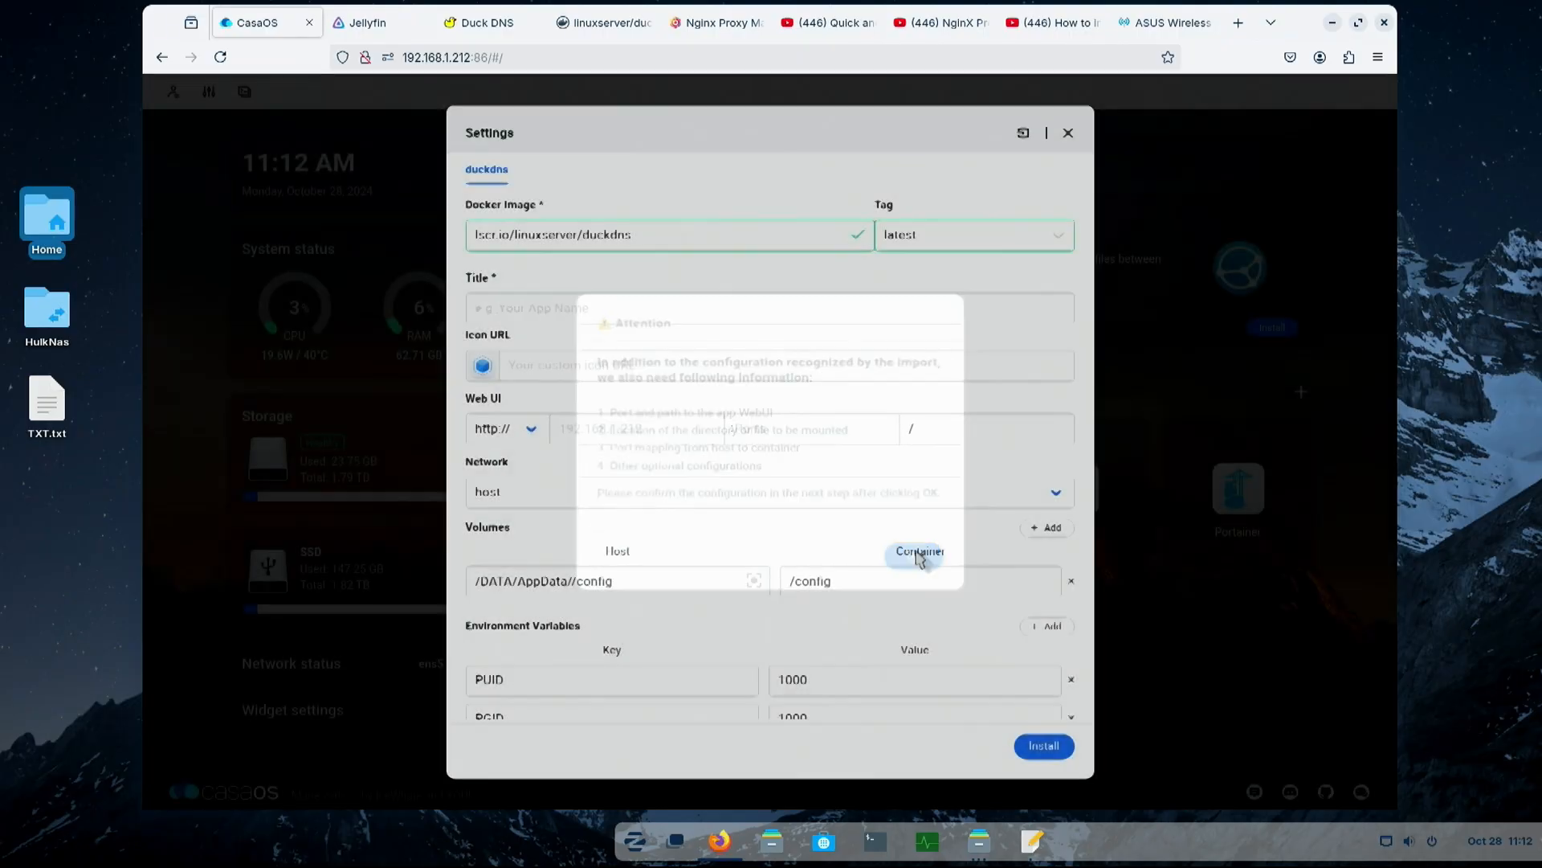
- Try installing the imported duckdns configuration, and fill in its required title as DuckDNS
click(1036, 743)
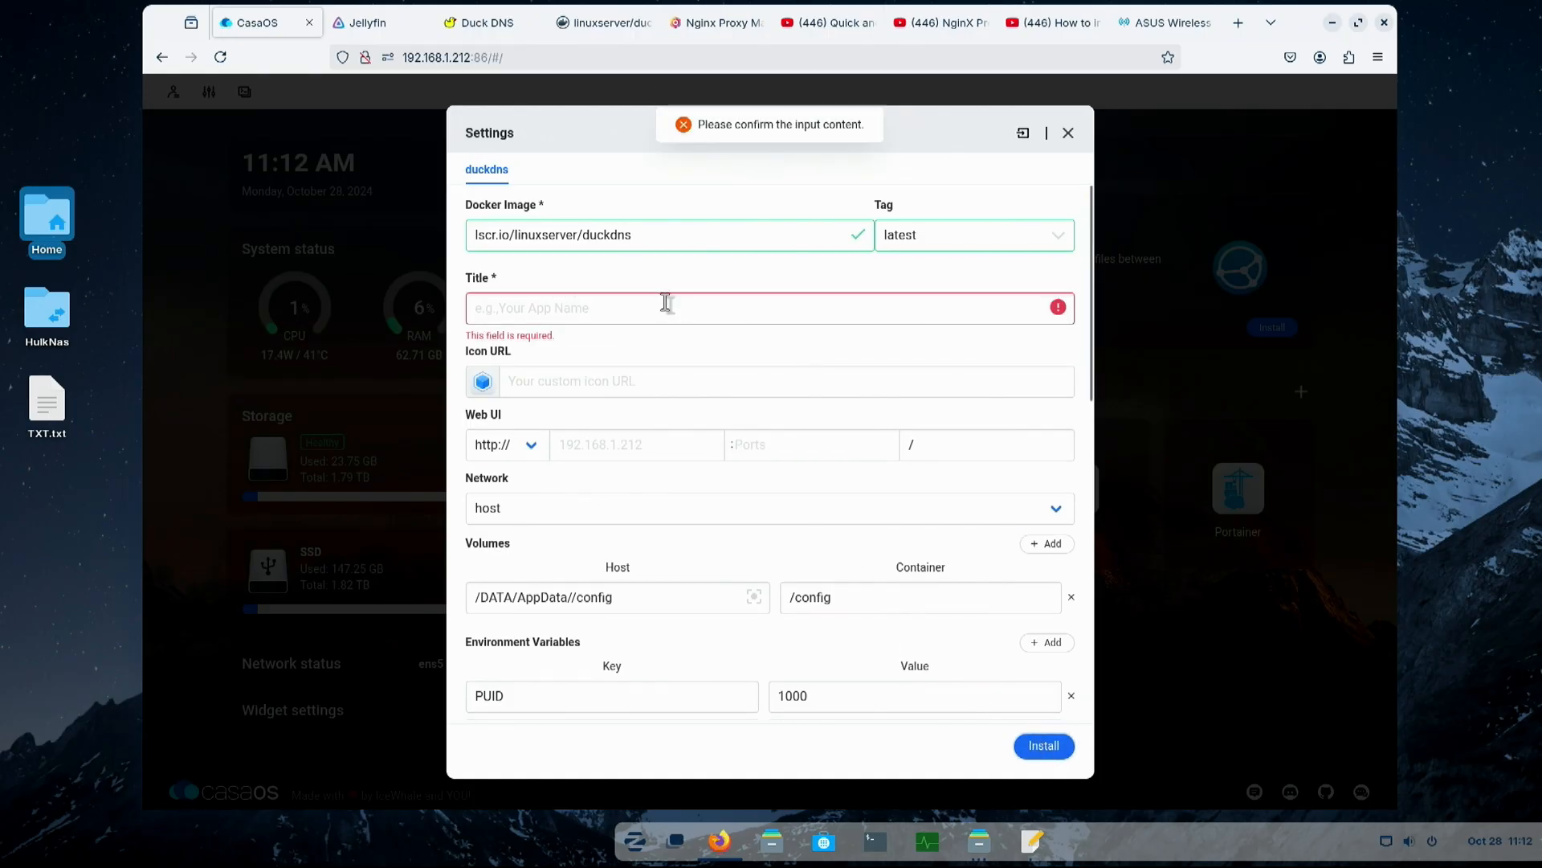
click(689, 307)
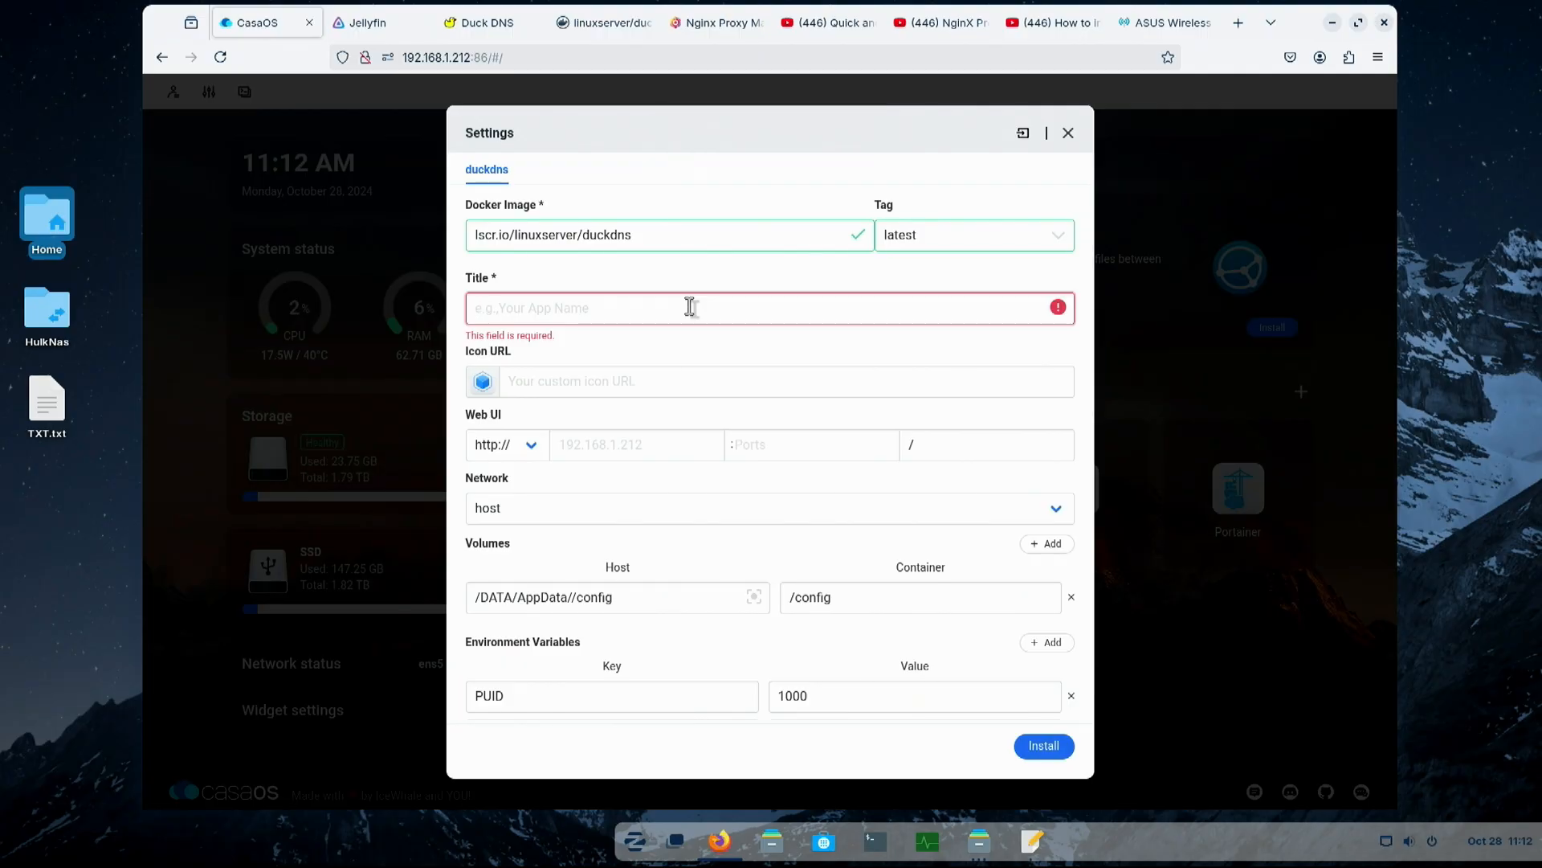
text(Duck)
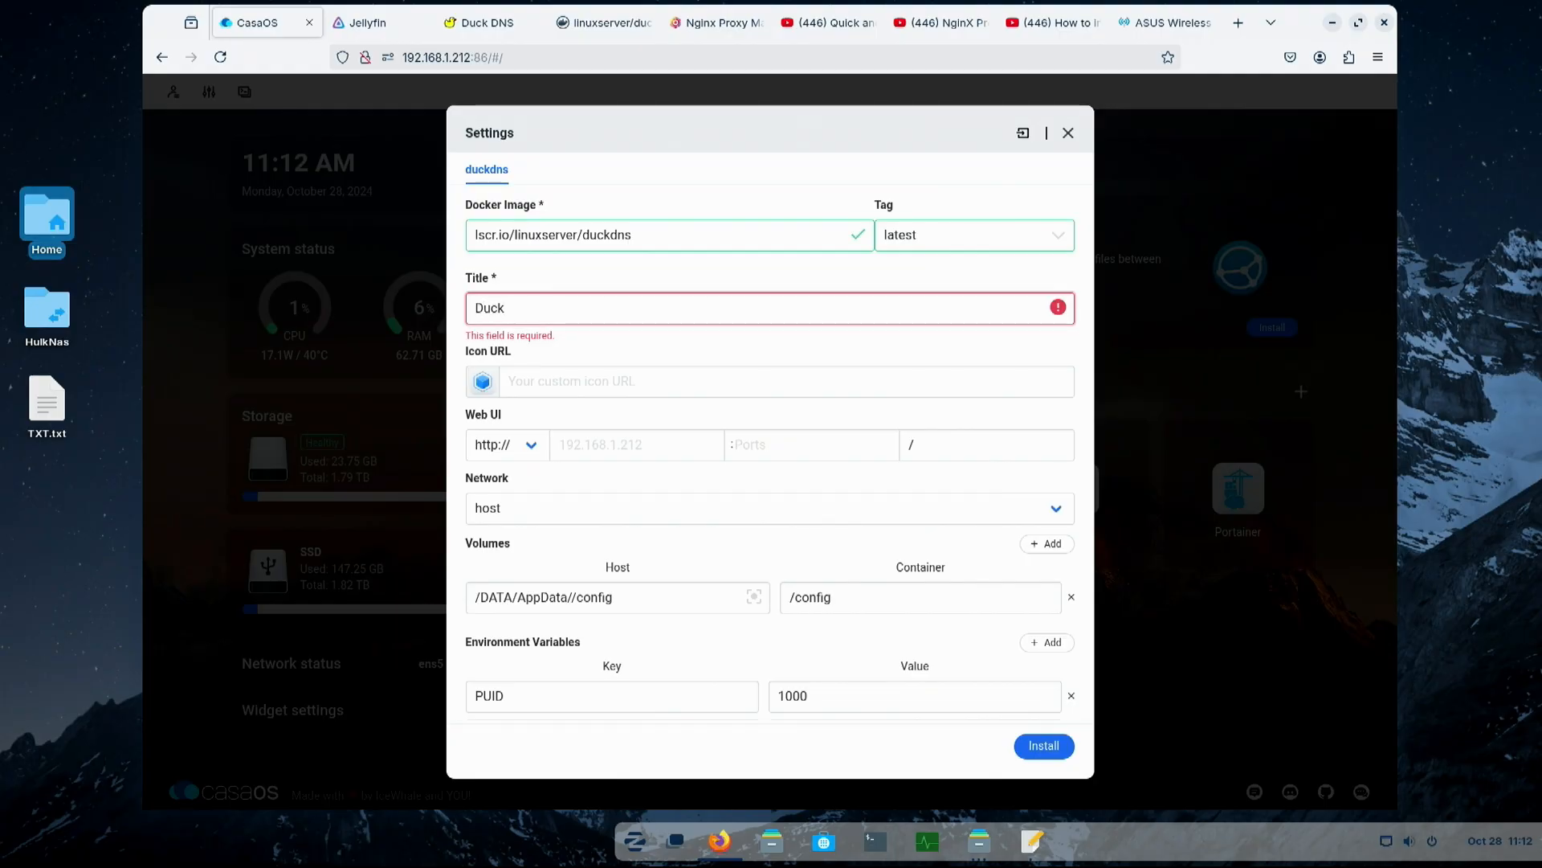
text(DNS)
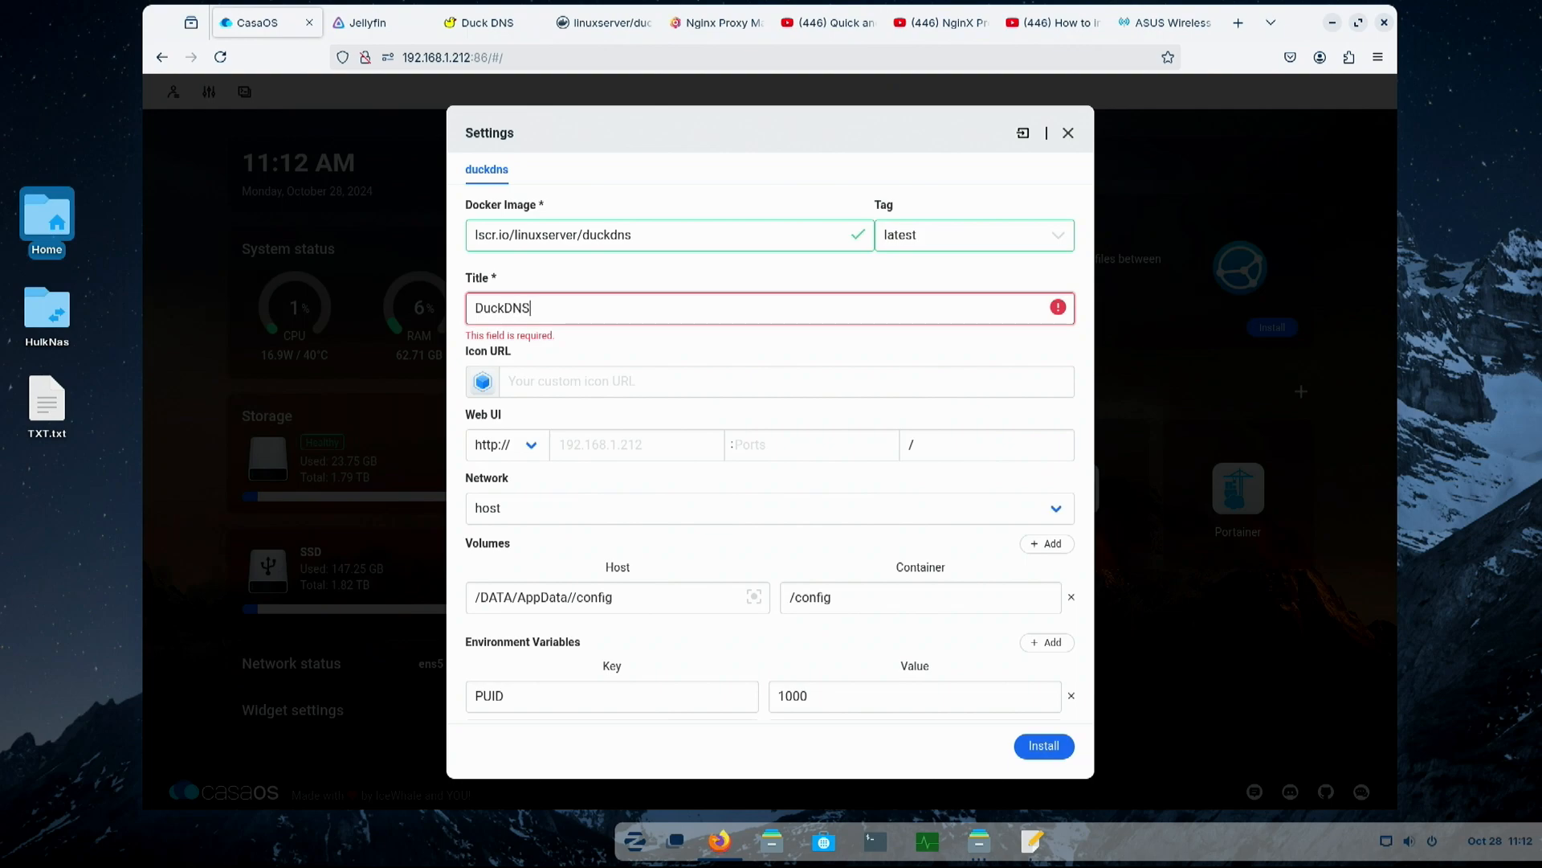
click(575, 374)
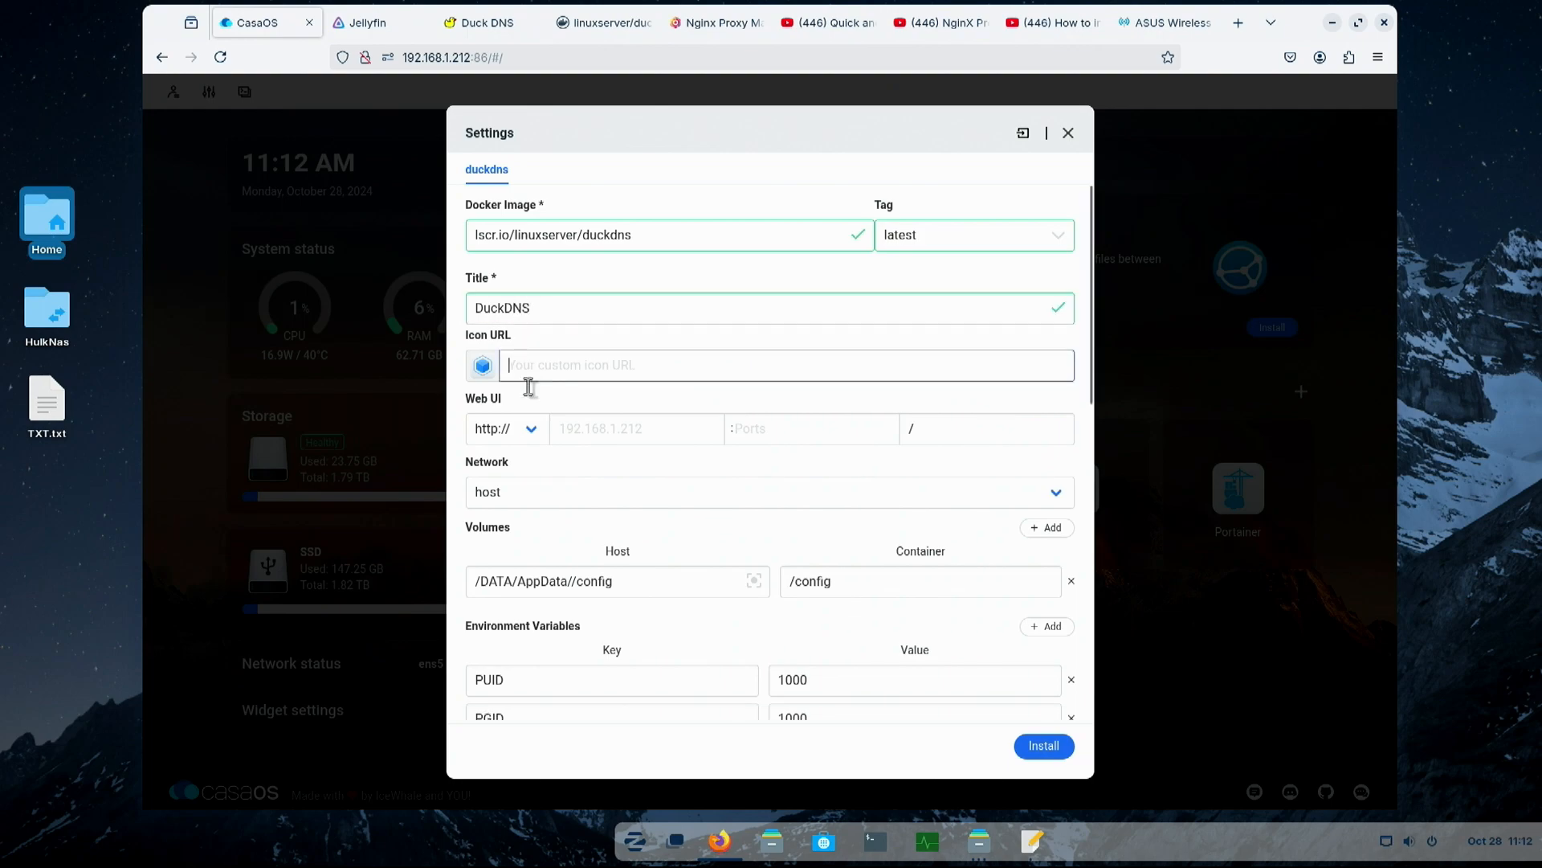
click(1030, 841)
drag(541, 233, 815, 237)
key(ctrl+c)
right_click(754, 241)
click(797, 359)
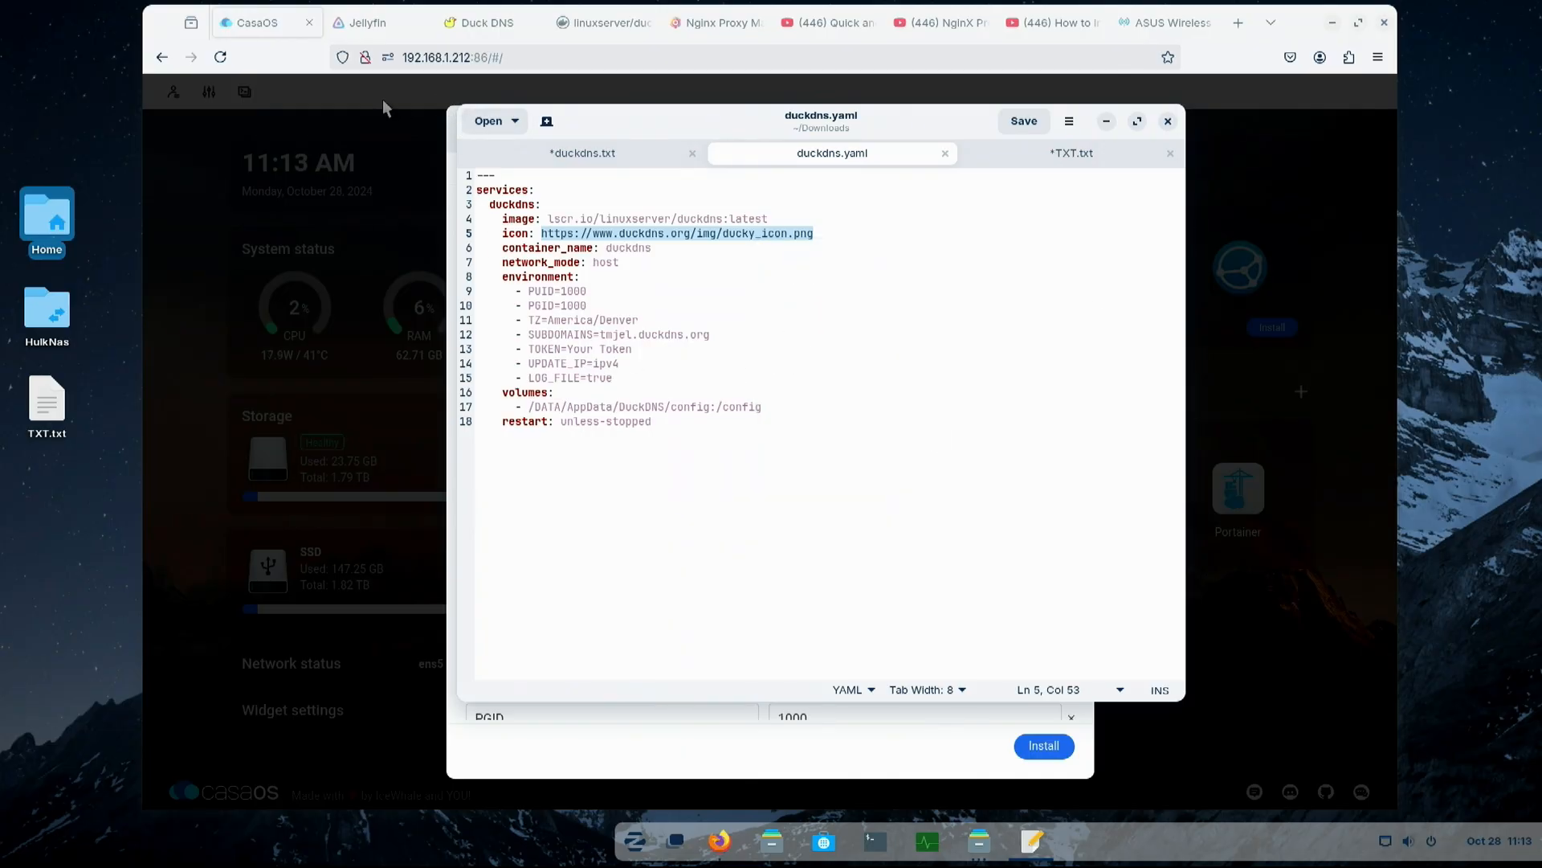
click(384, 102)
click(566, 369)
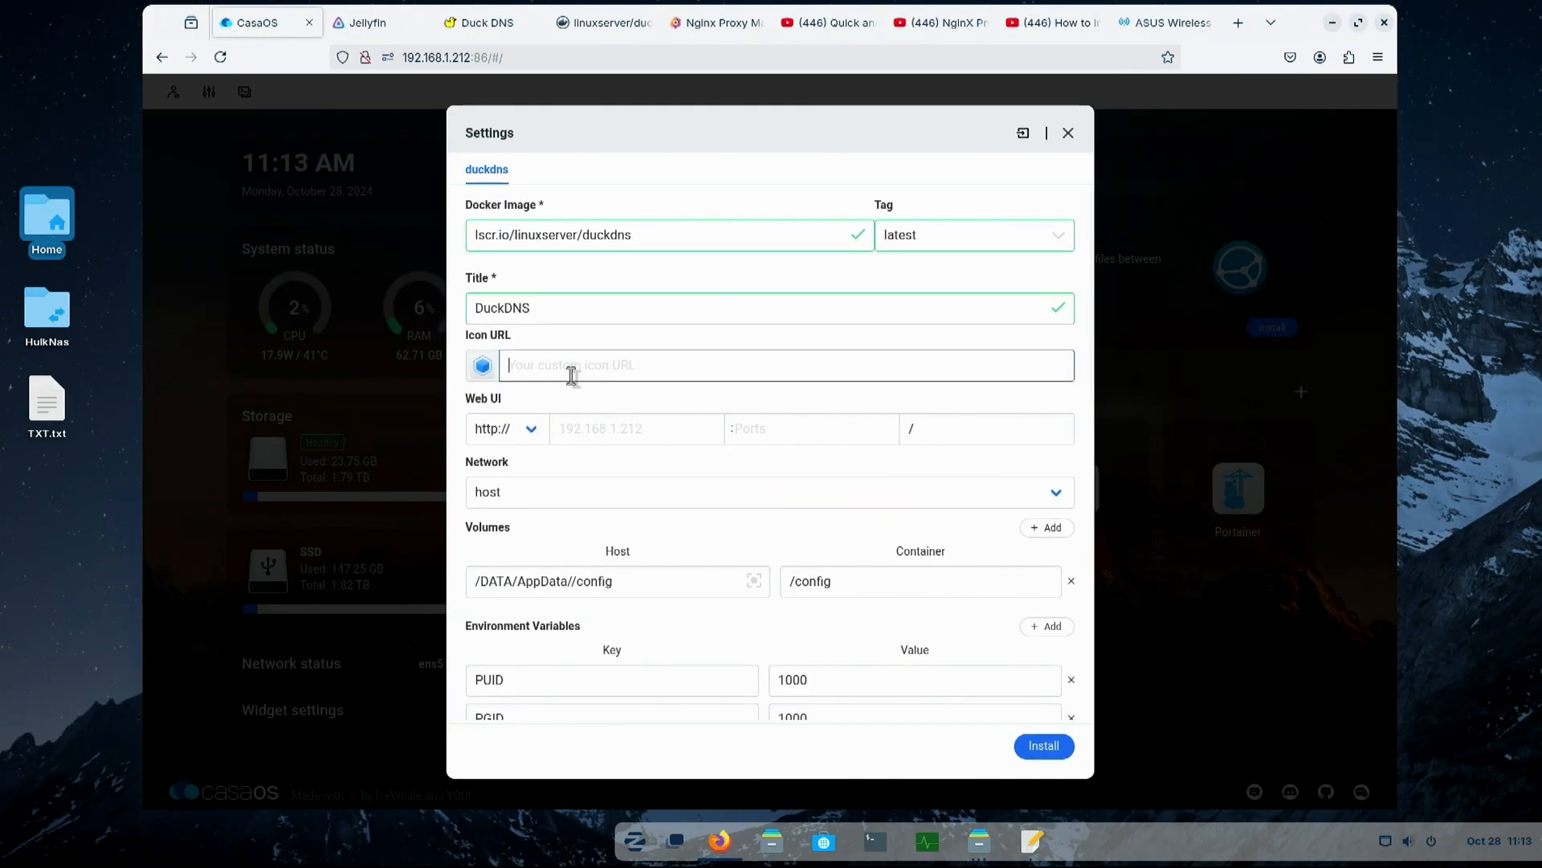
key(ctrl+v)
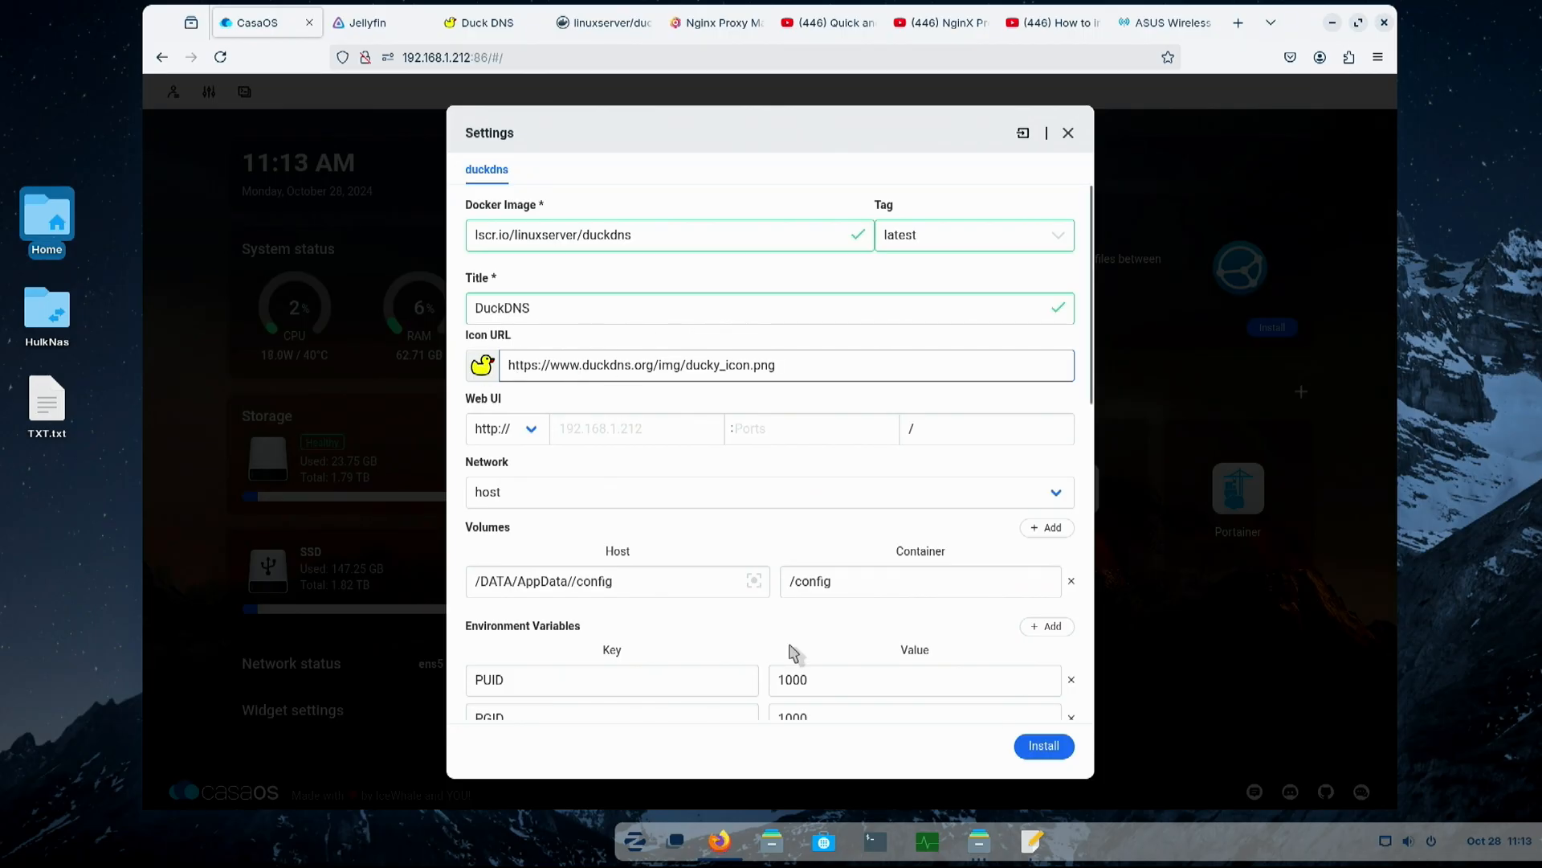
- Check the volume and environment variable entries of the DuckDNS app, and start its installation
scroll(794, 652, down, 6)
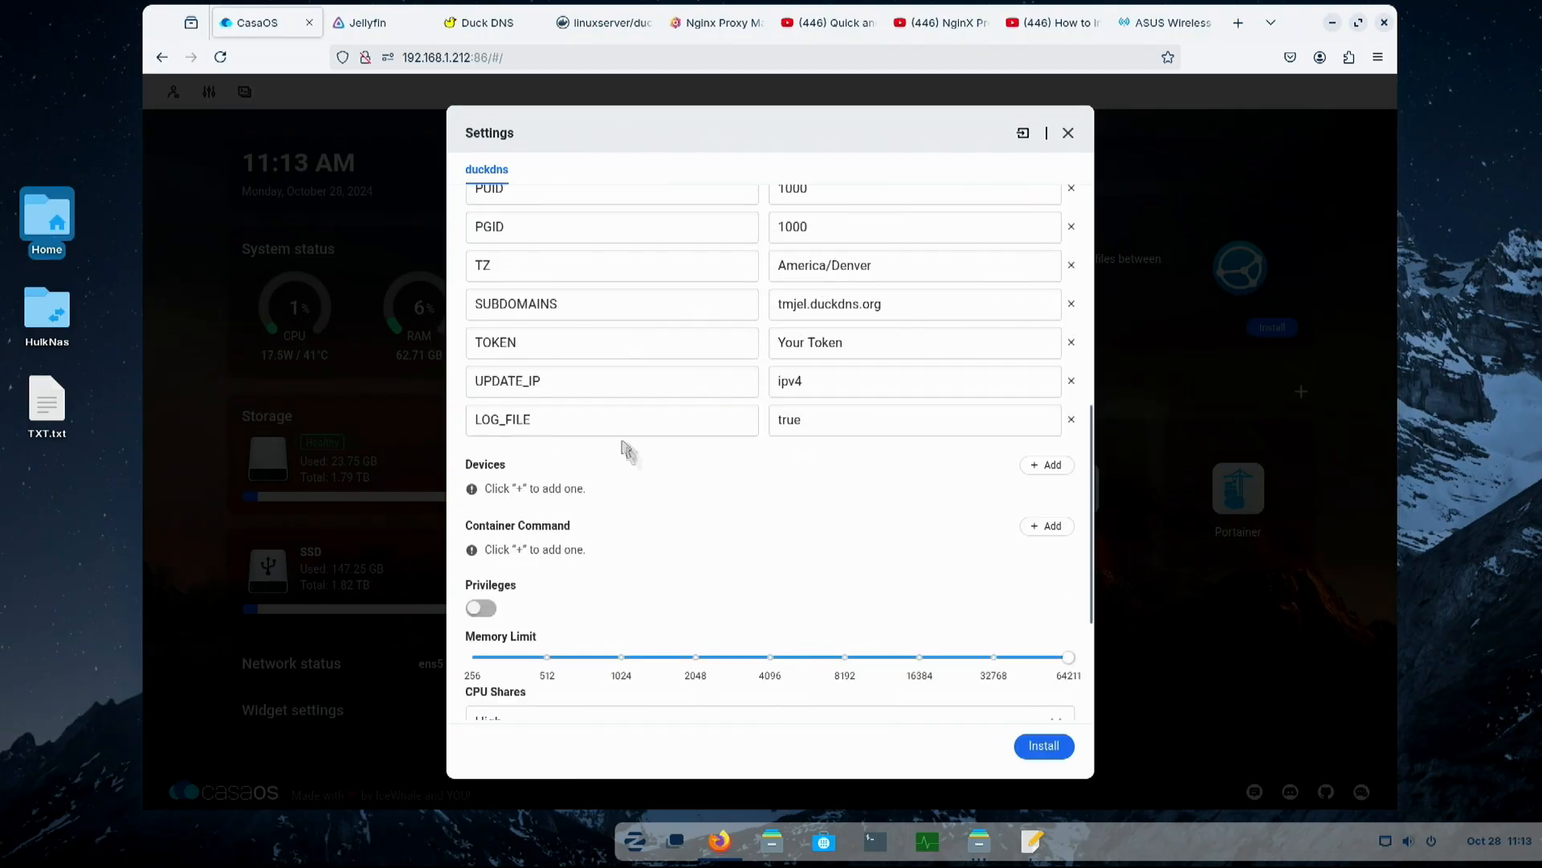
scroll(775, 527, up, 5)
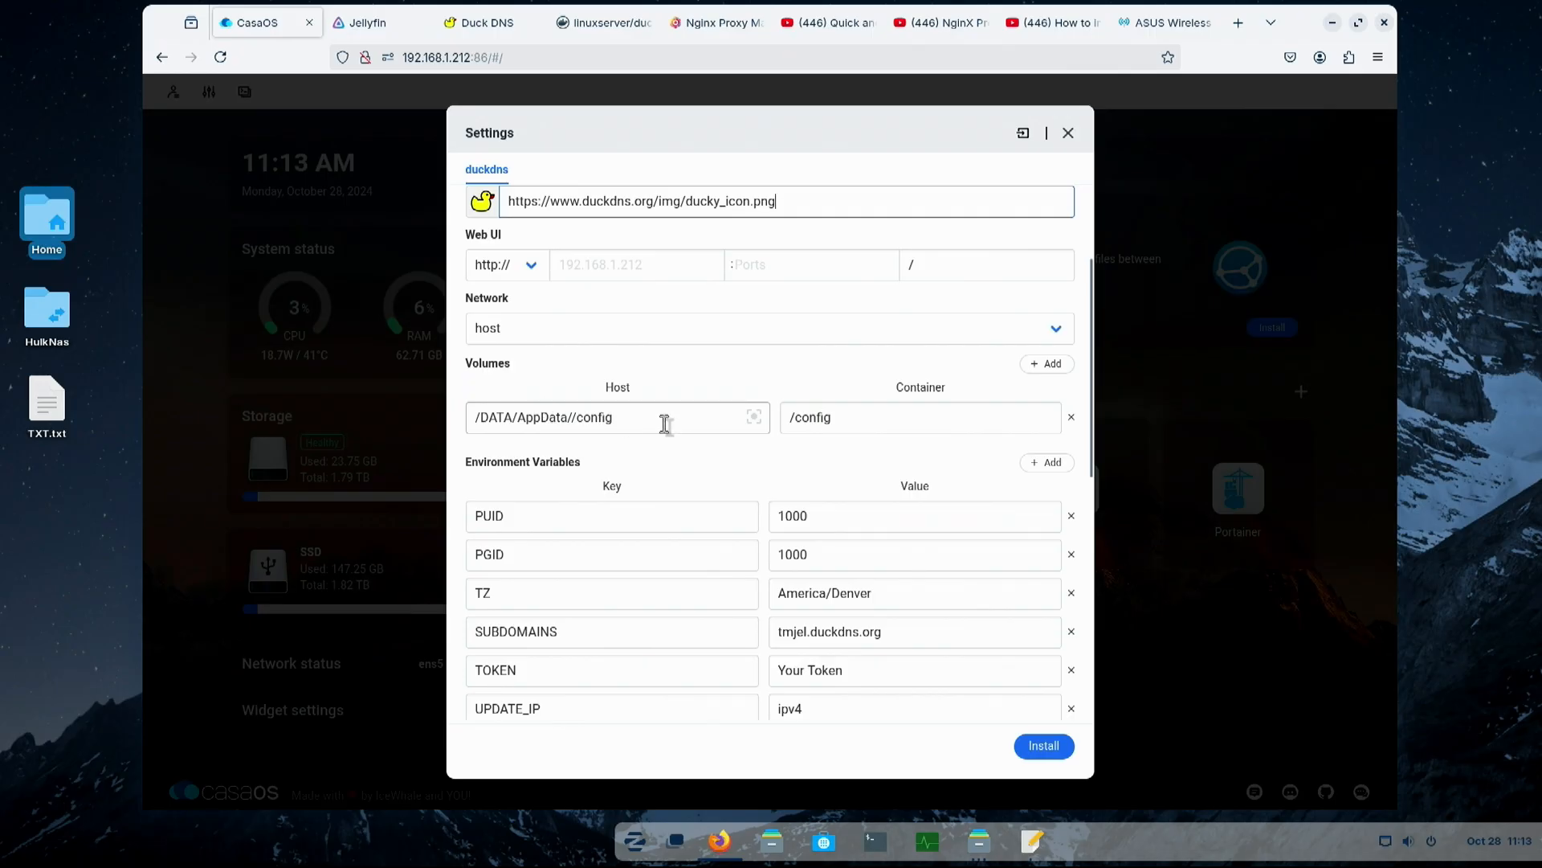
scroll(838, 492, down, 3)
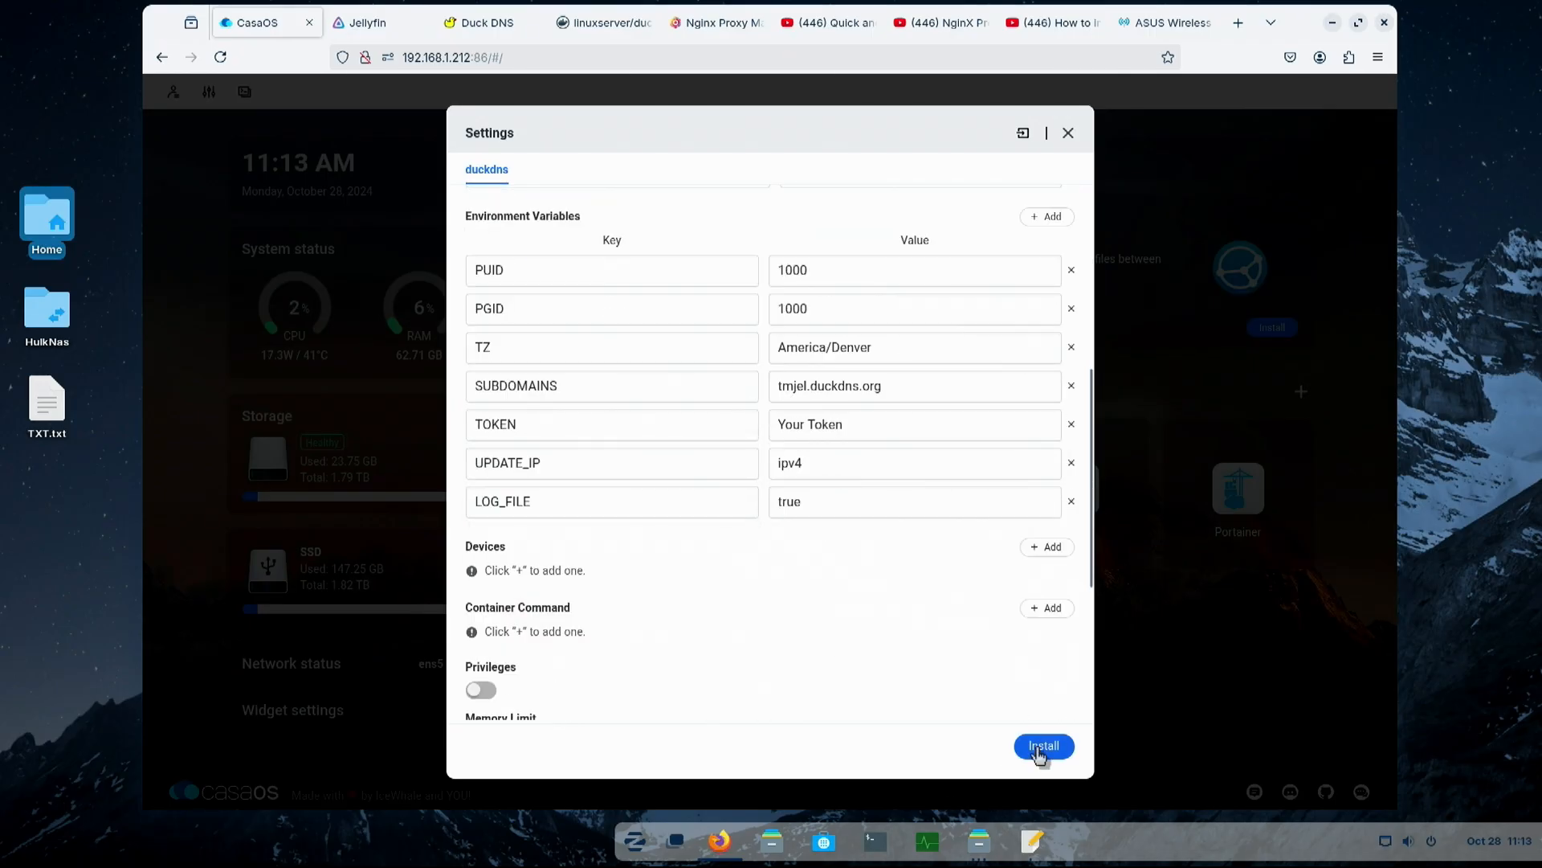
click(1041, 746)
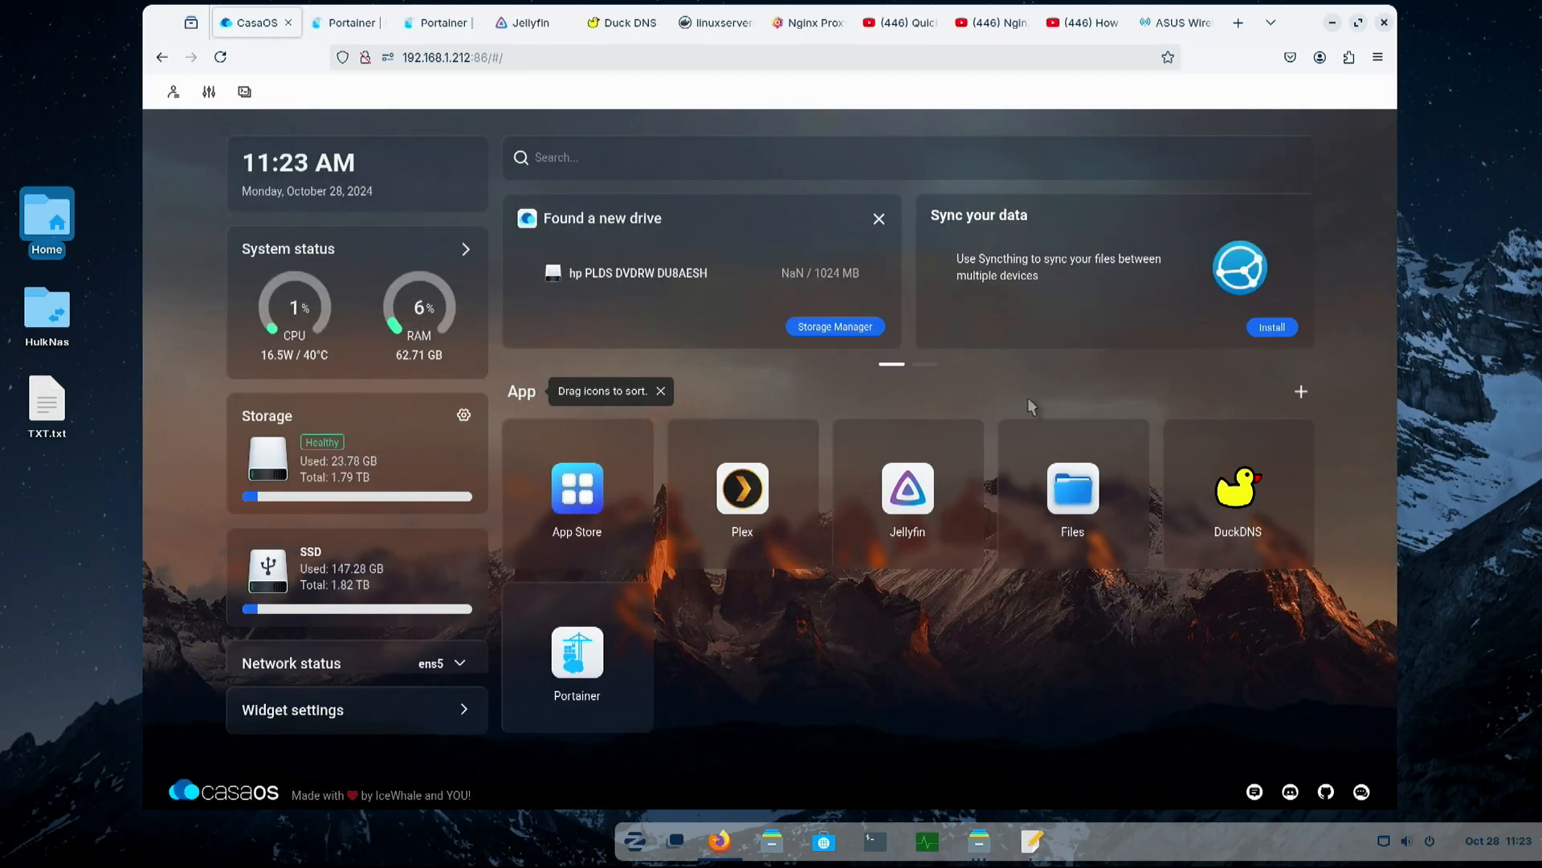
- Open the installed DuckDNS app's settings and try appending a comma and a second subdomain to the SUBDOMAINS value
mouse_move(1285, 466)
click(1299, 443)
click(1209, 533)
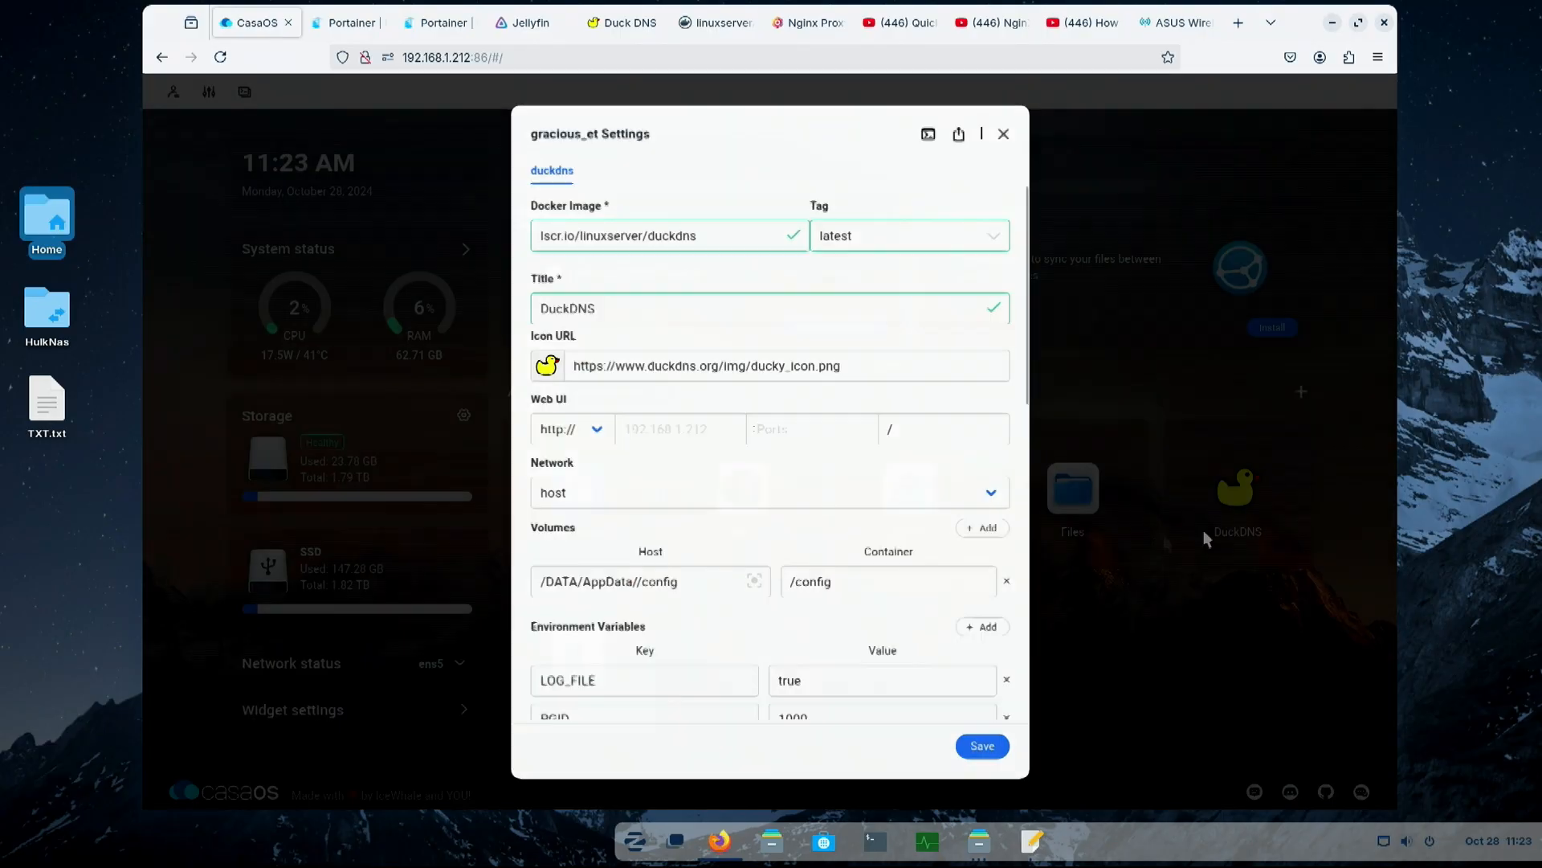
scroll(869, 562, down, 3)
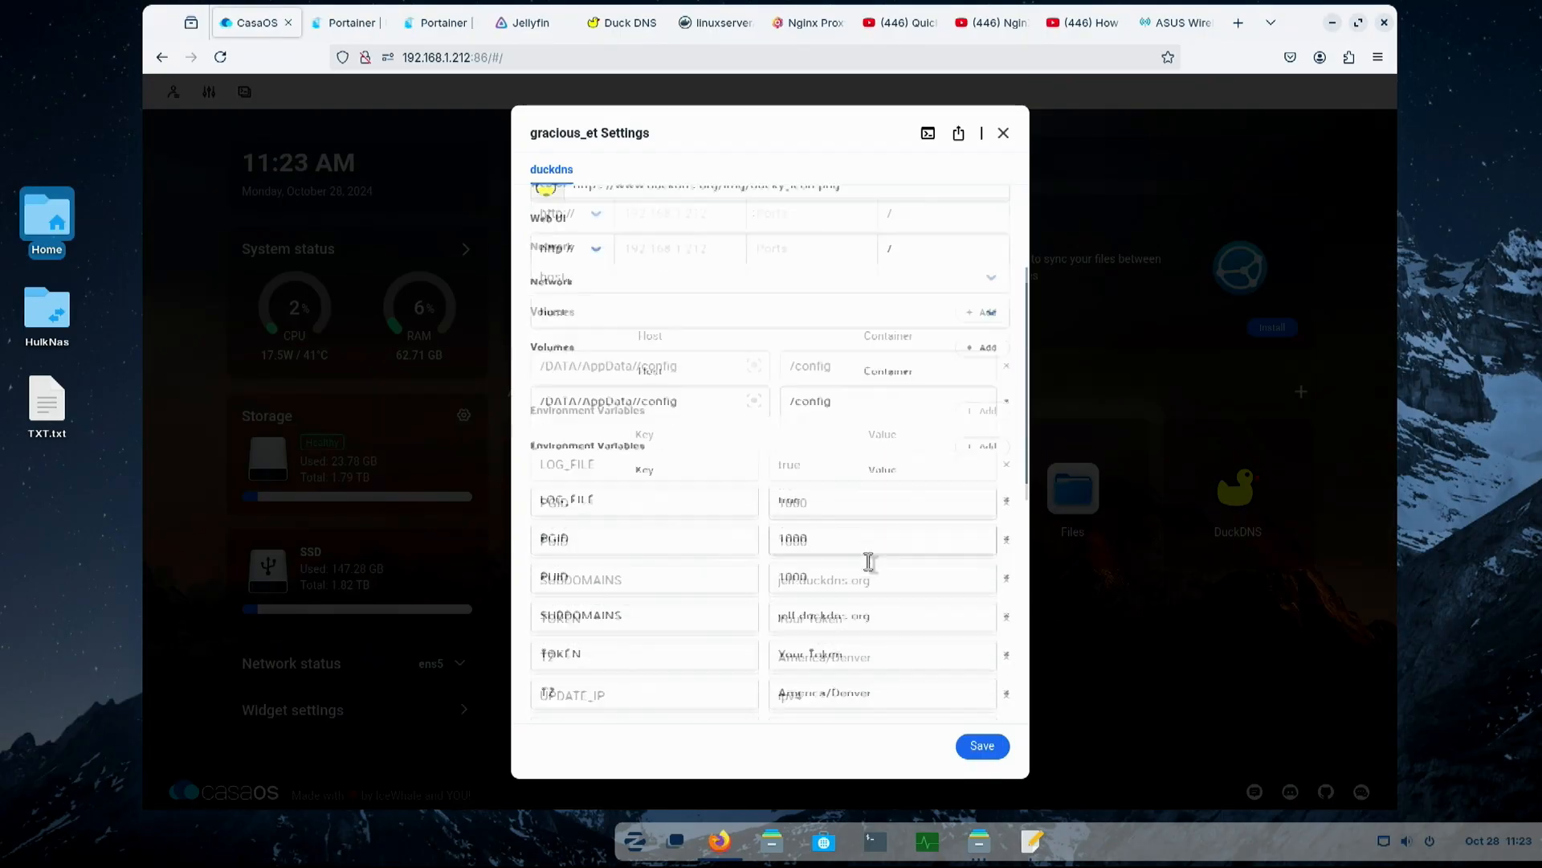
scroll(869, 563, down, 3)
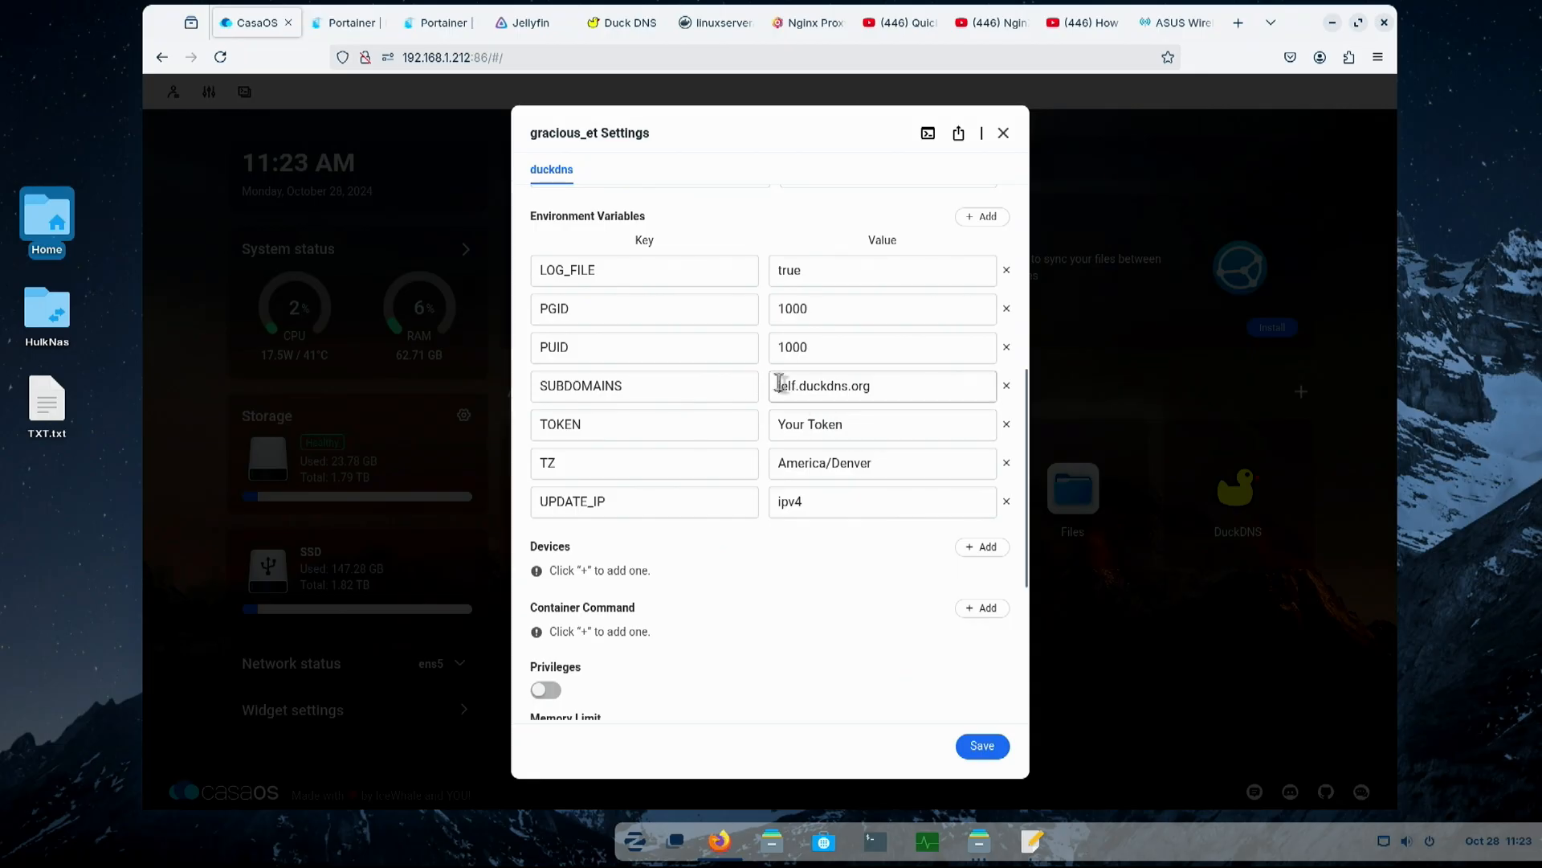
drag(780, 382, 865, 382)
click(895, 393)
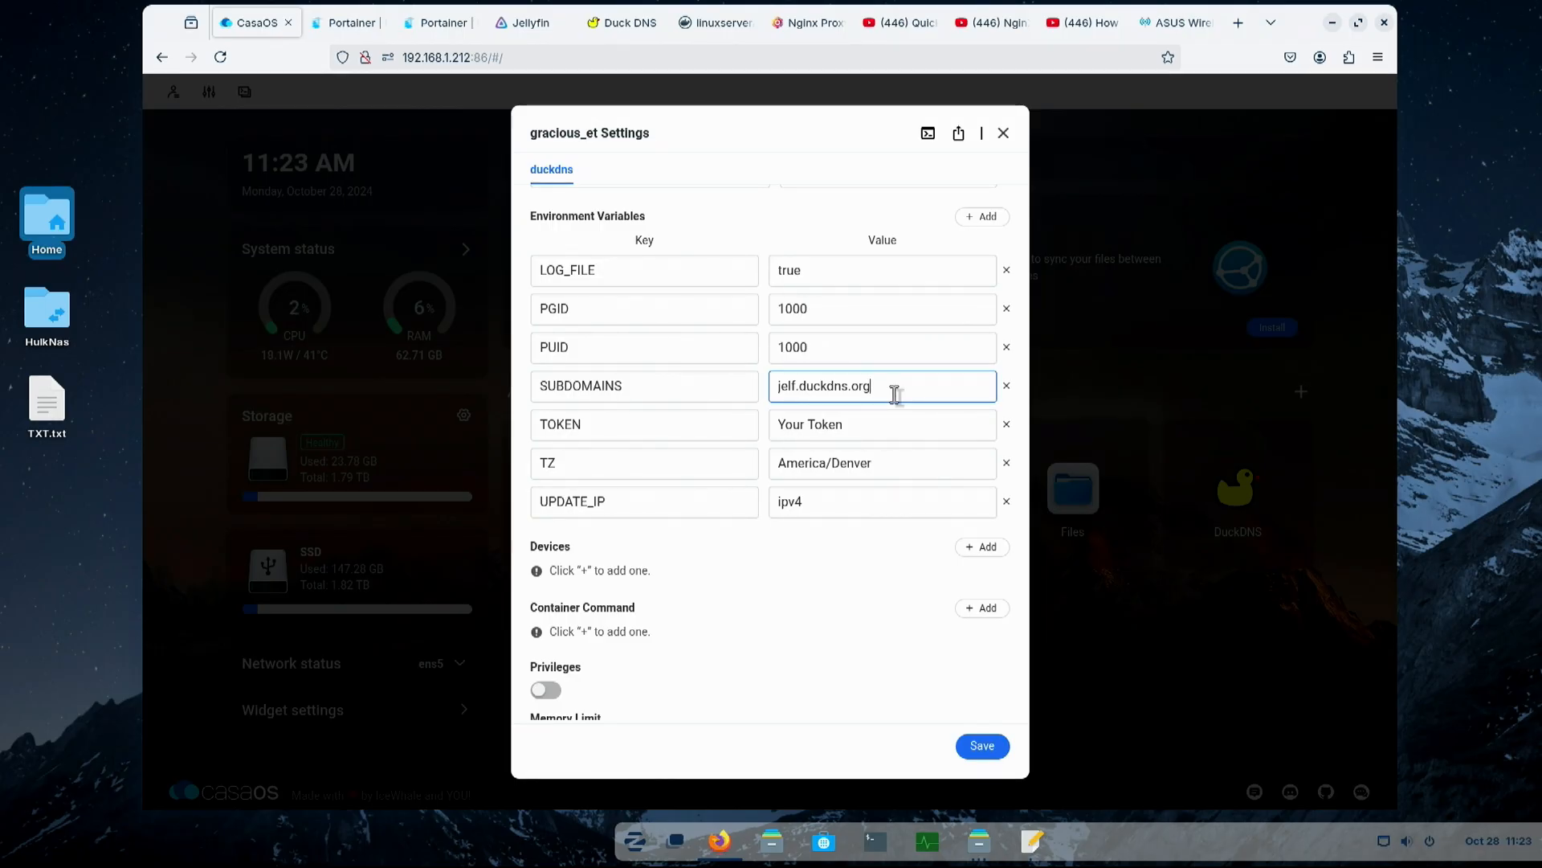
text(,tmj)
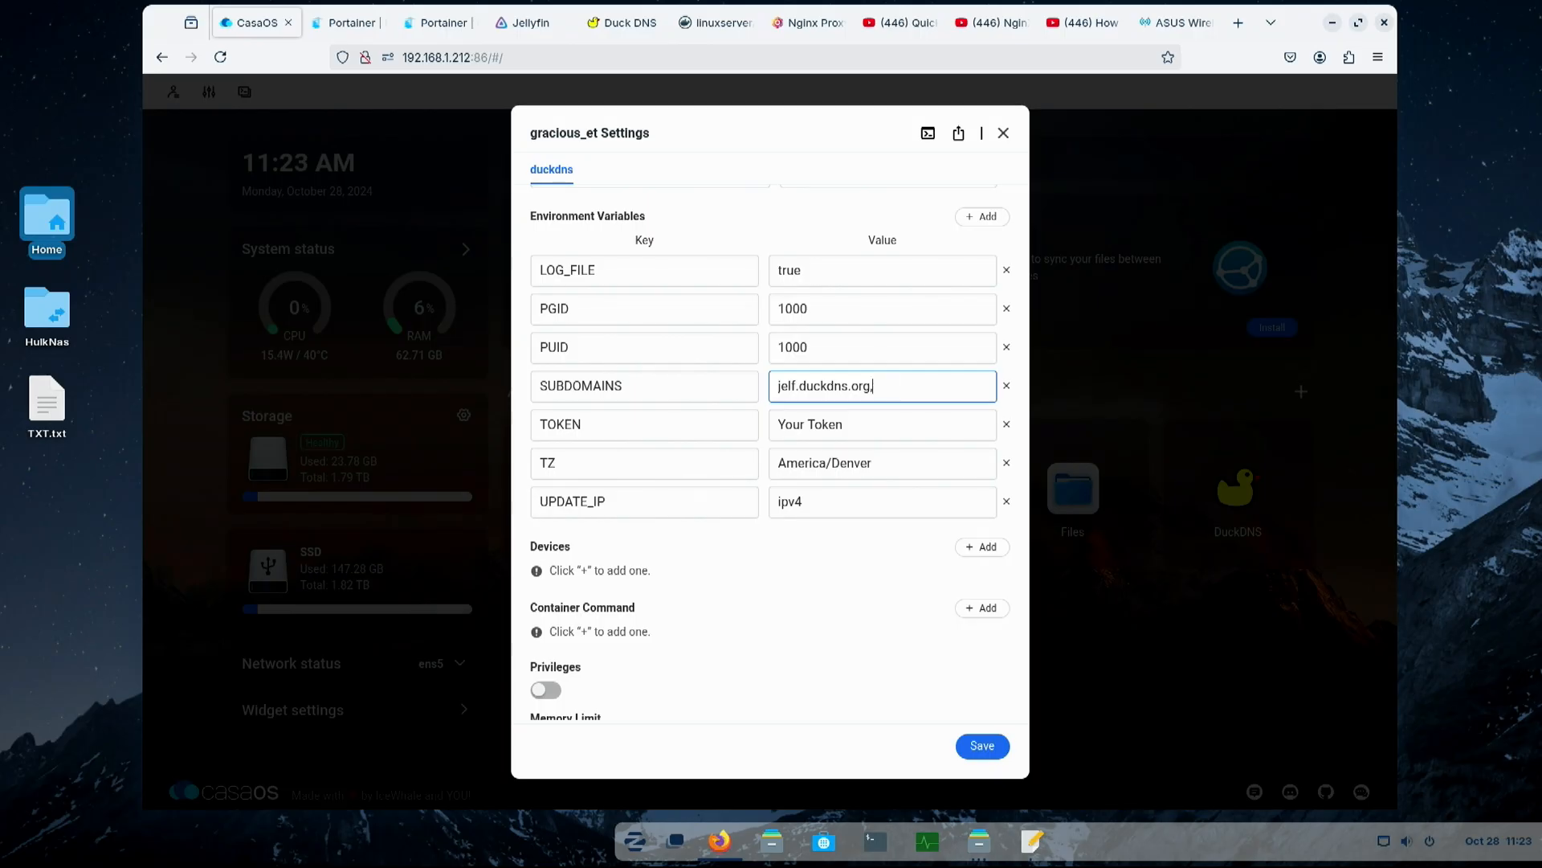
- Select the placeholder value of the TOKEN environment variable in the DuckDNS settings
click(856, 424)
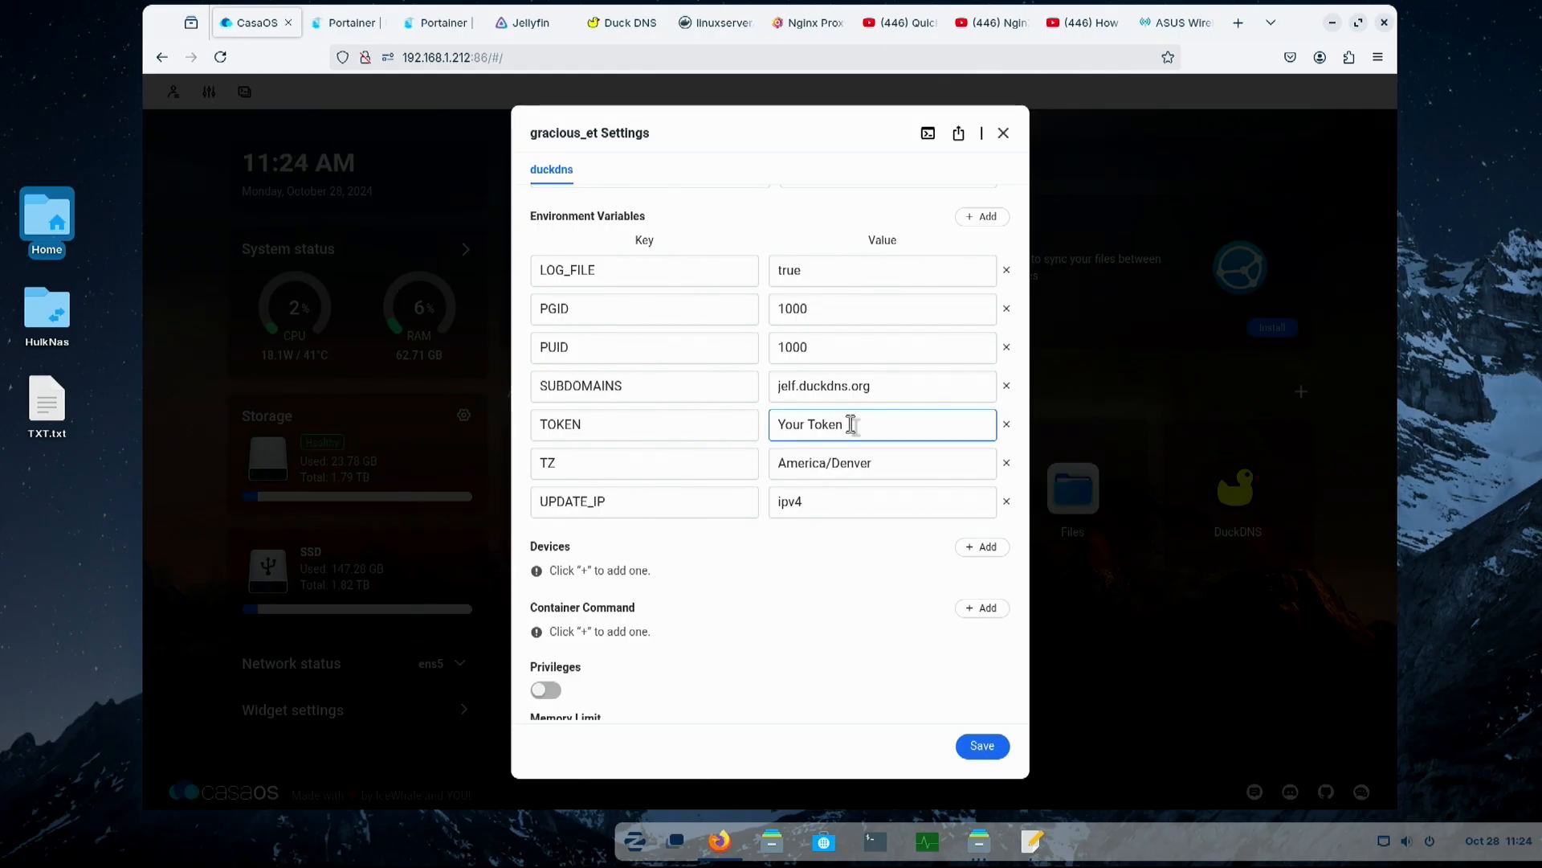
drag(852, 424, 671, 396)
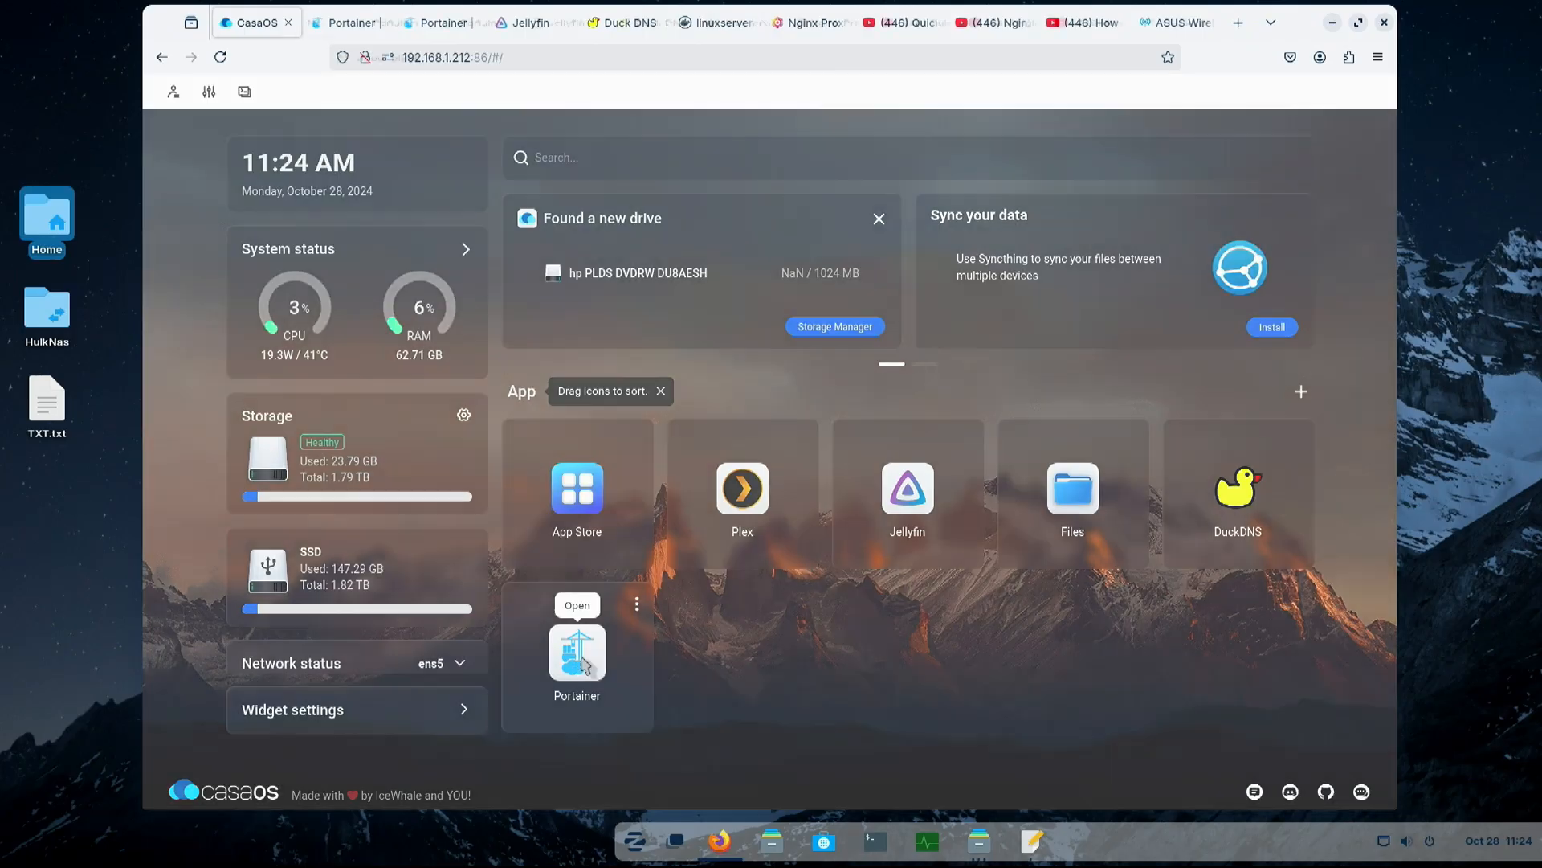
- Open Portainer from the CasaOS dashboard and show the logs of the duckdns container in the local environment
click(580, 664)
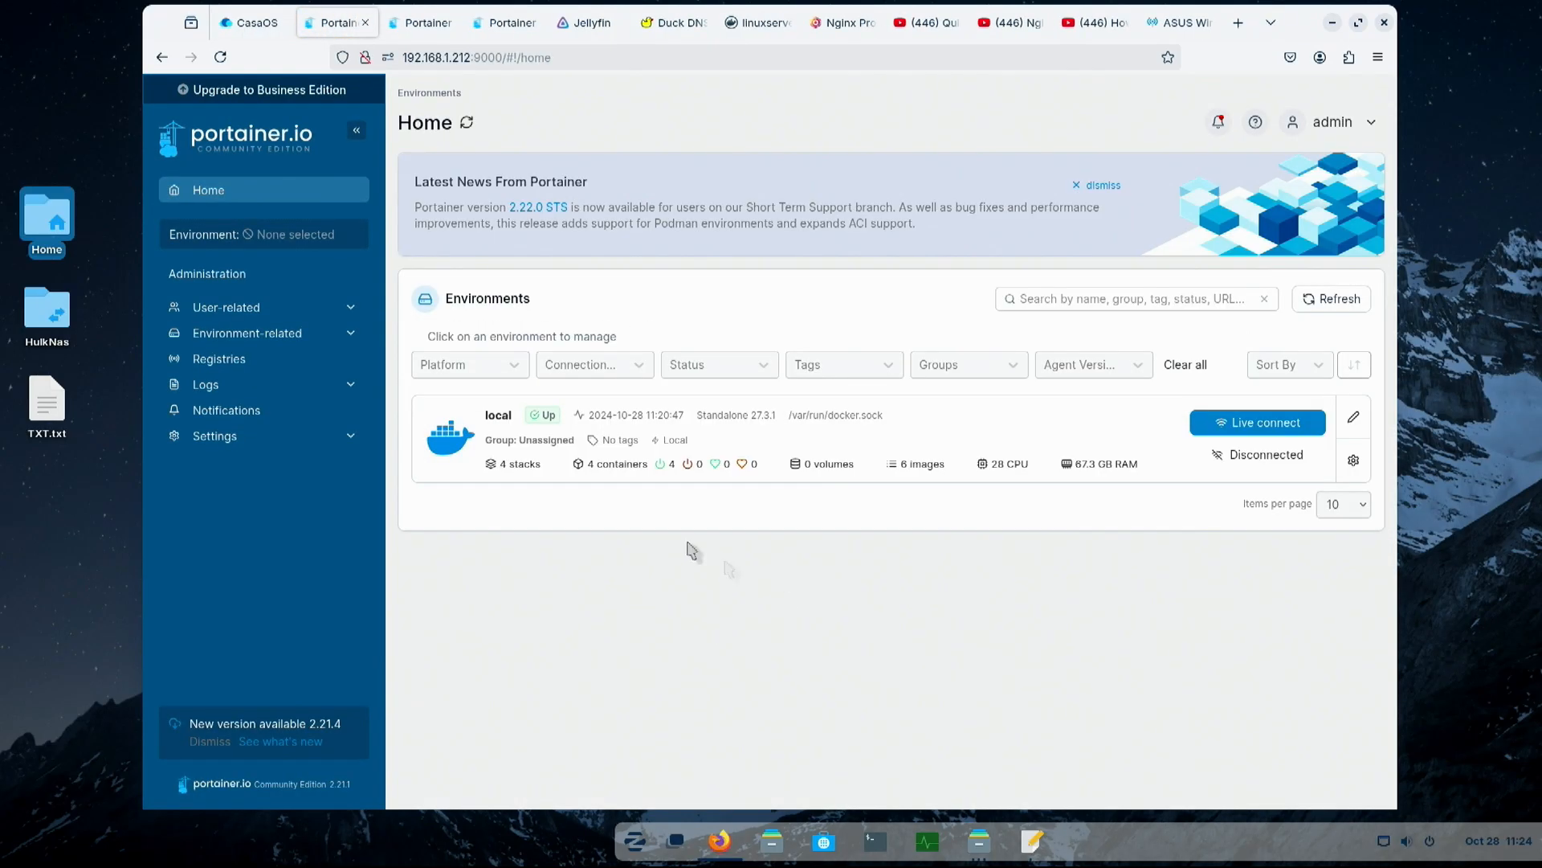
click(620, 475)
click(982, 440)
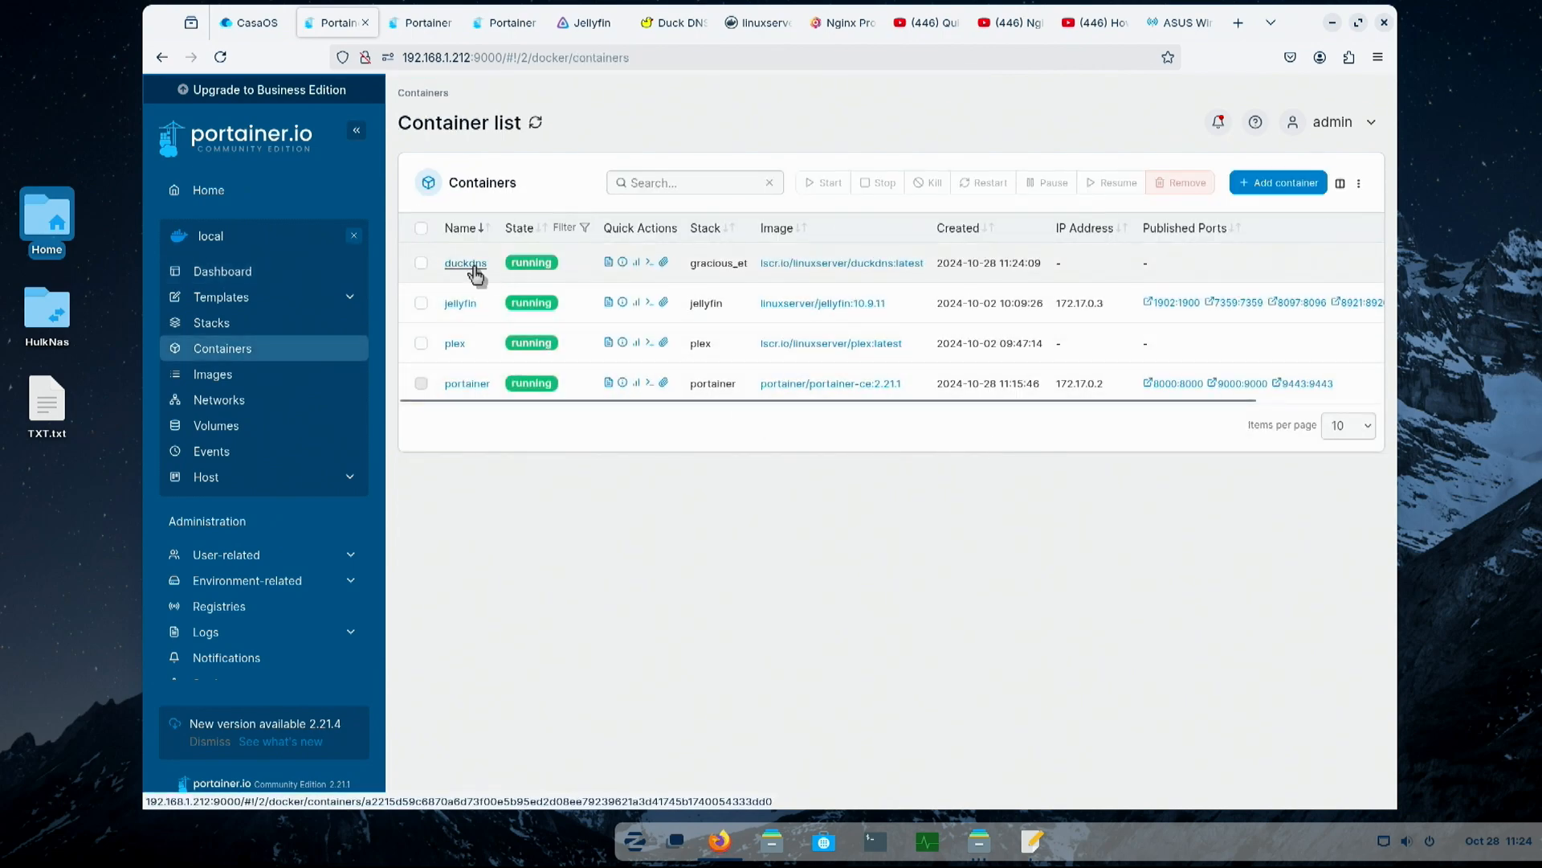
click(608, 265)
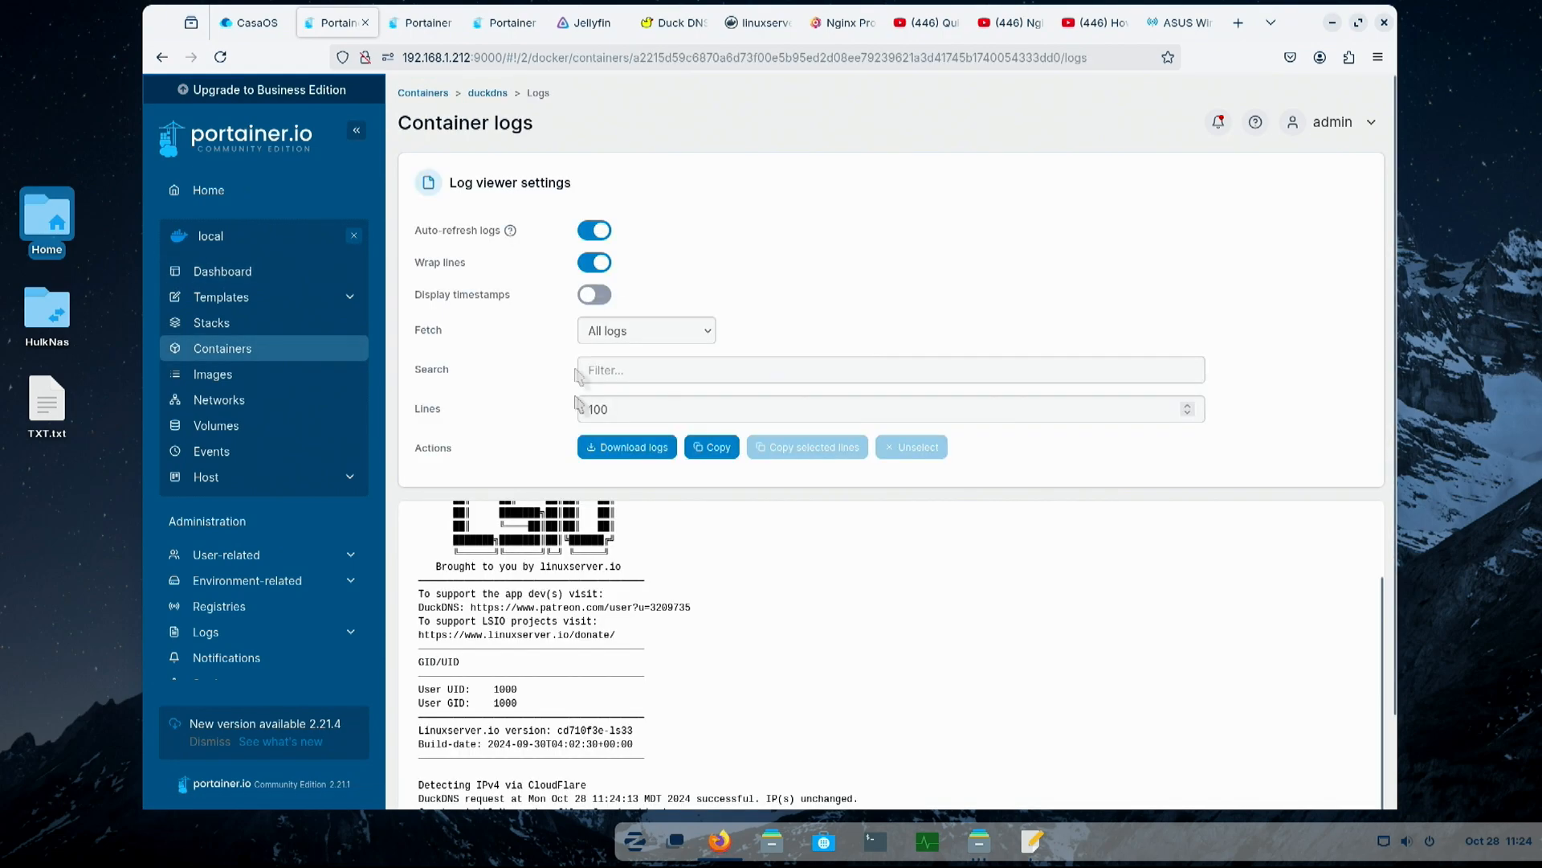
- Examine the duckdns container log, from the startup messages to the DuckDNS IP update request and the init lines
scroll(828, 594, down, 2)
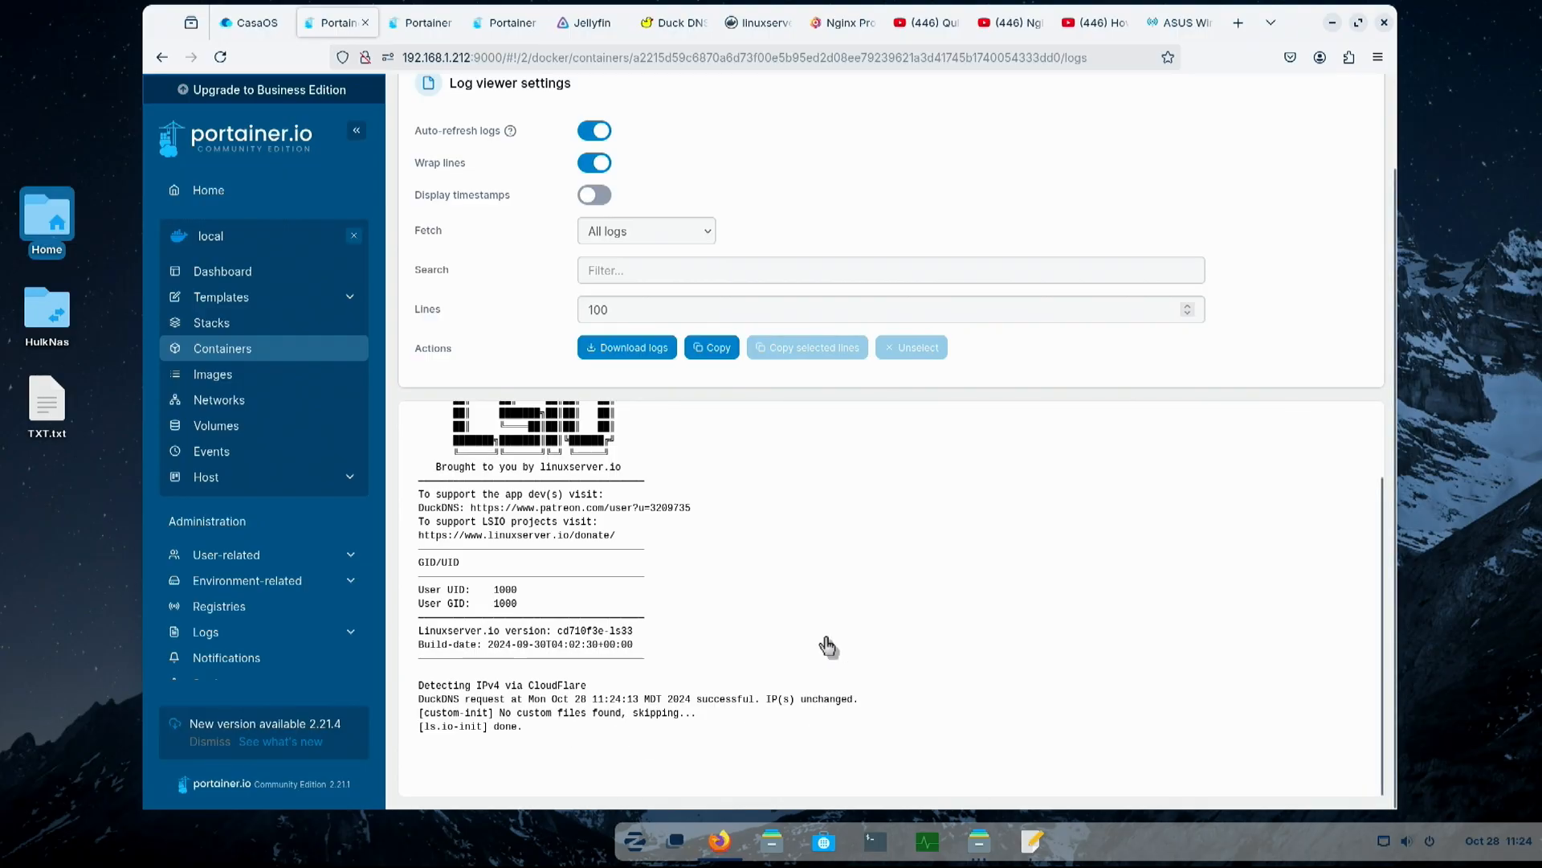
scroll(828, 646, up, 2)
scroll(828, 647, down, 1)
scroll(828, 646, up, 1)
scroll(828, 646, up, 1)
scroll(827, 647, down, 1)
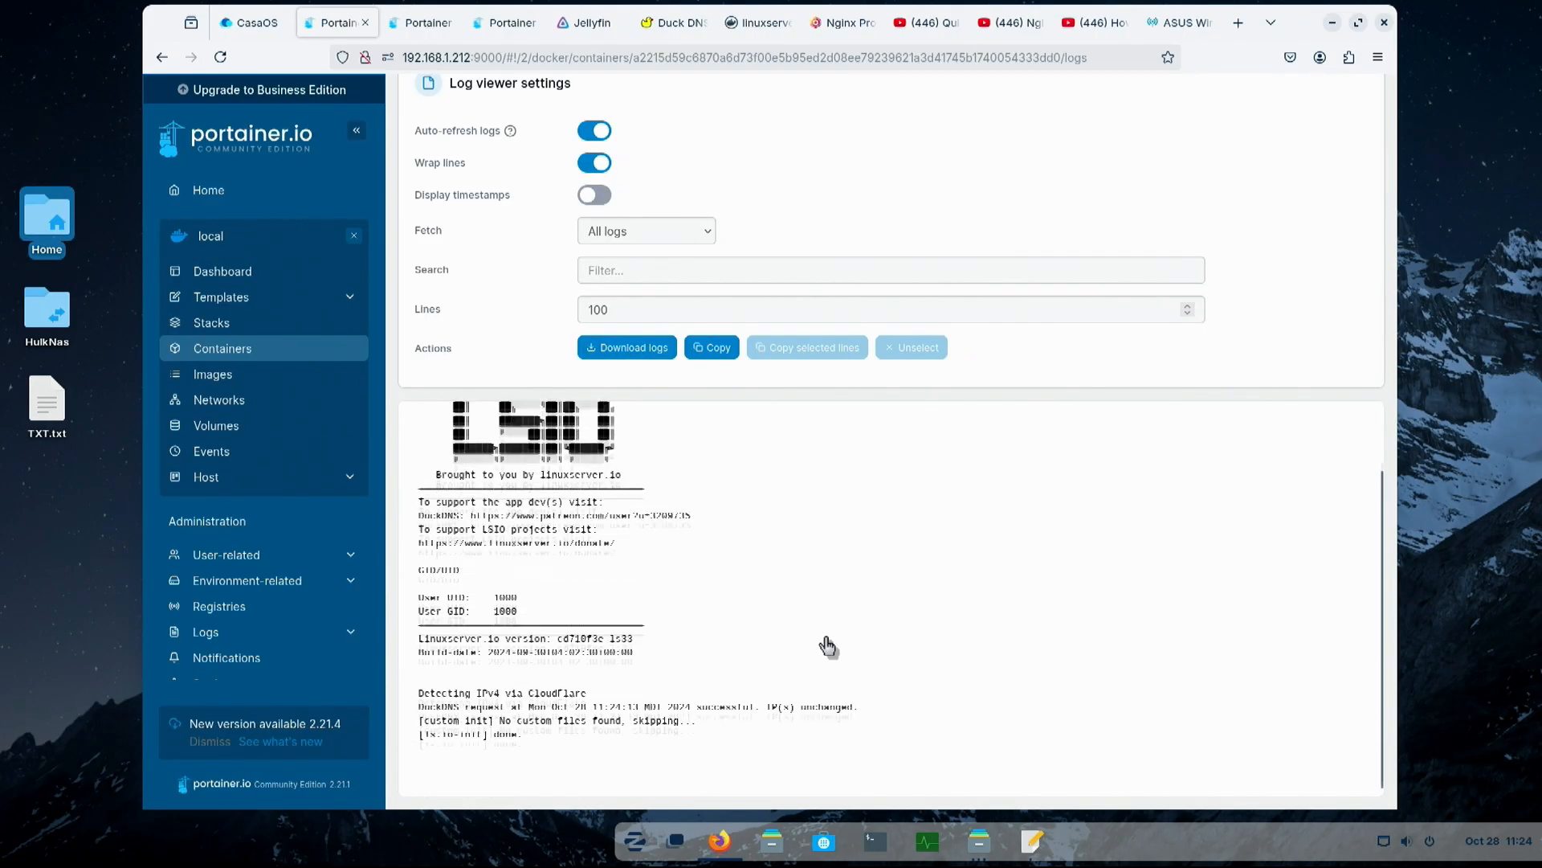
scroll(828, 646, up, 1)
scroll(828, 646, down, 1)
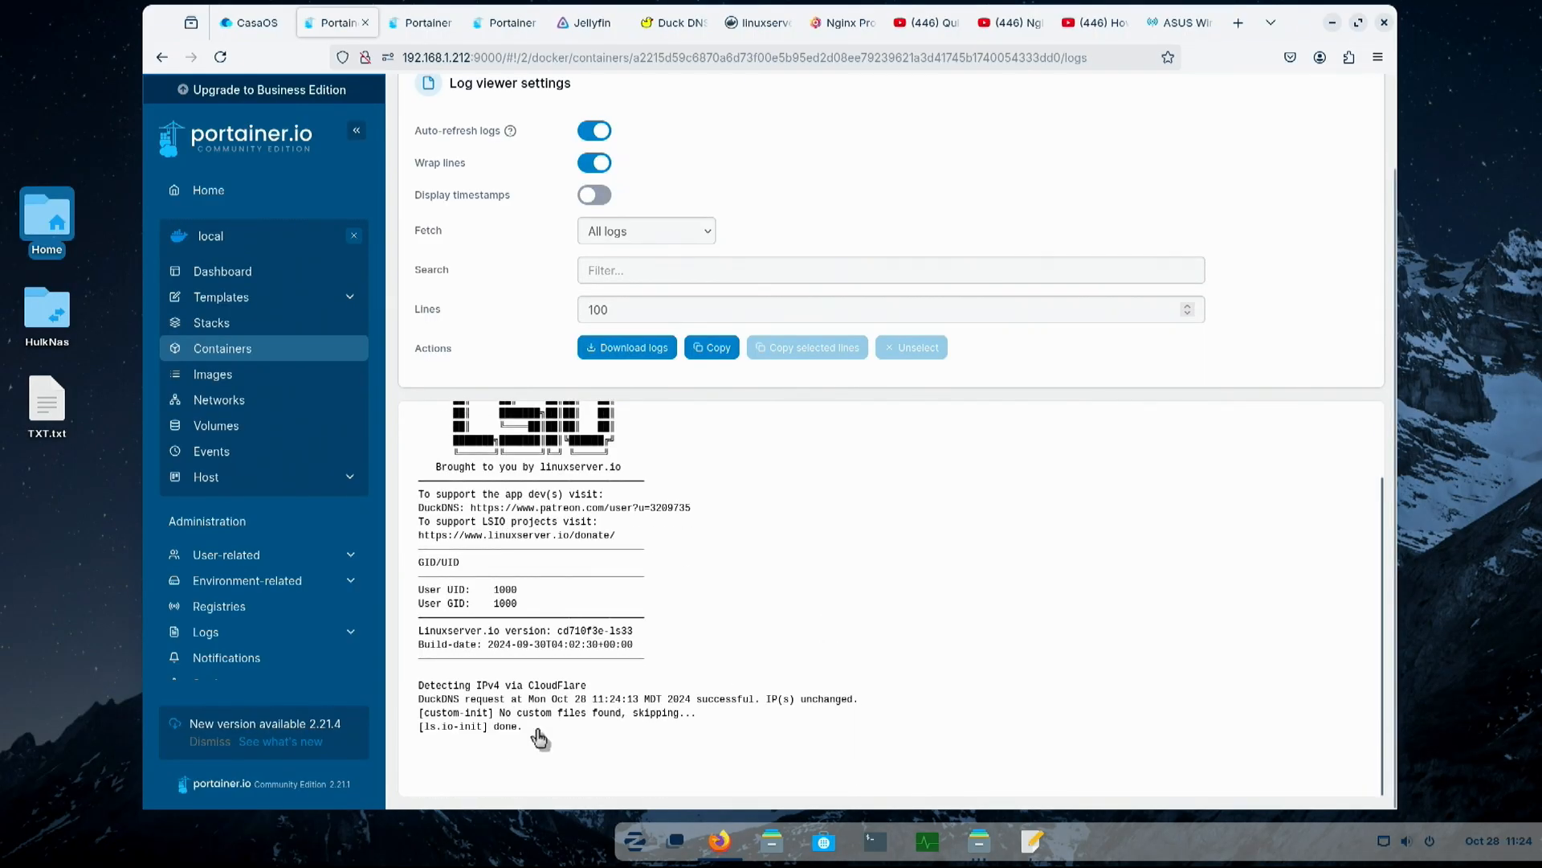
scroll(803, 631, up, 1)
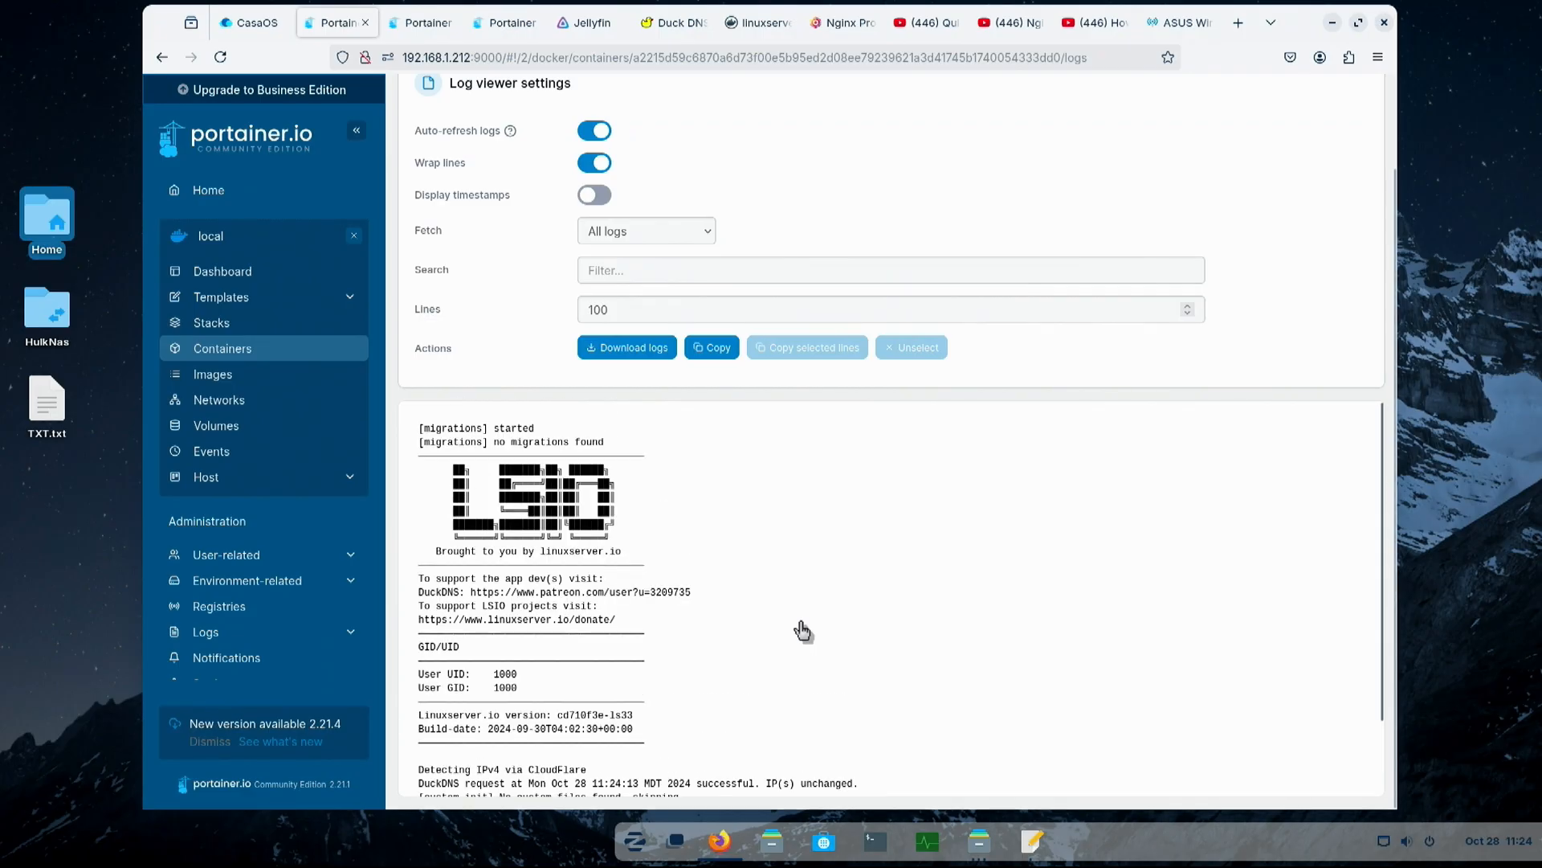
scroll(803, 631, down, 1)
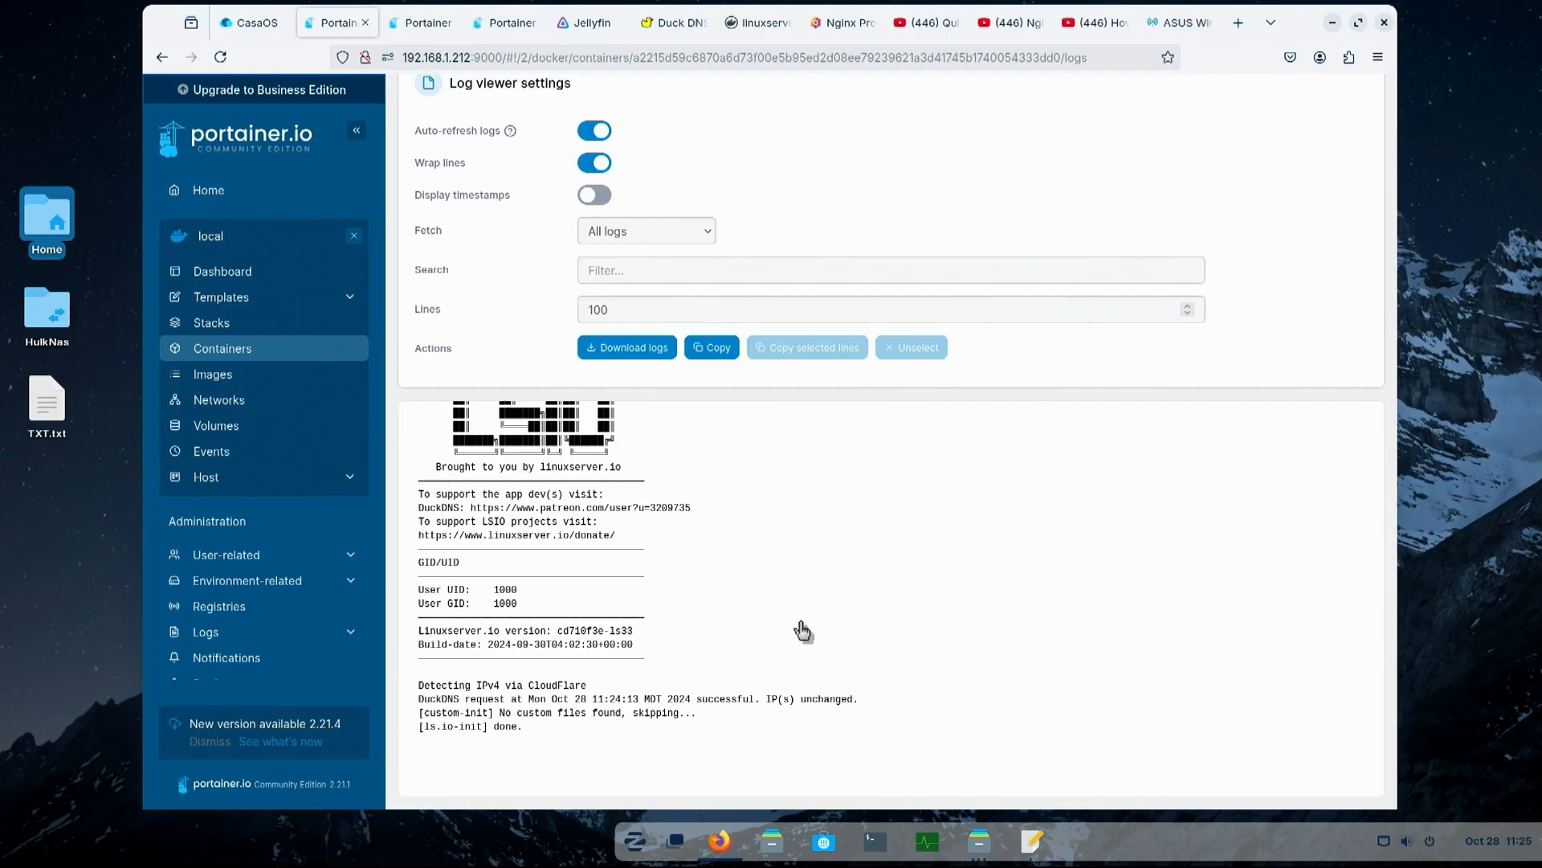
scroll(803, 631, up, 1)
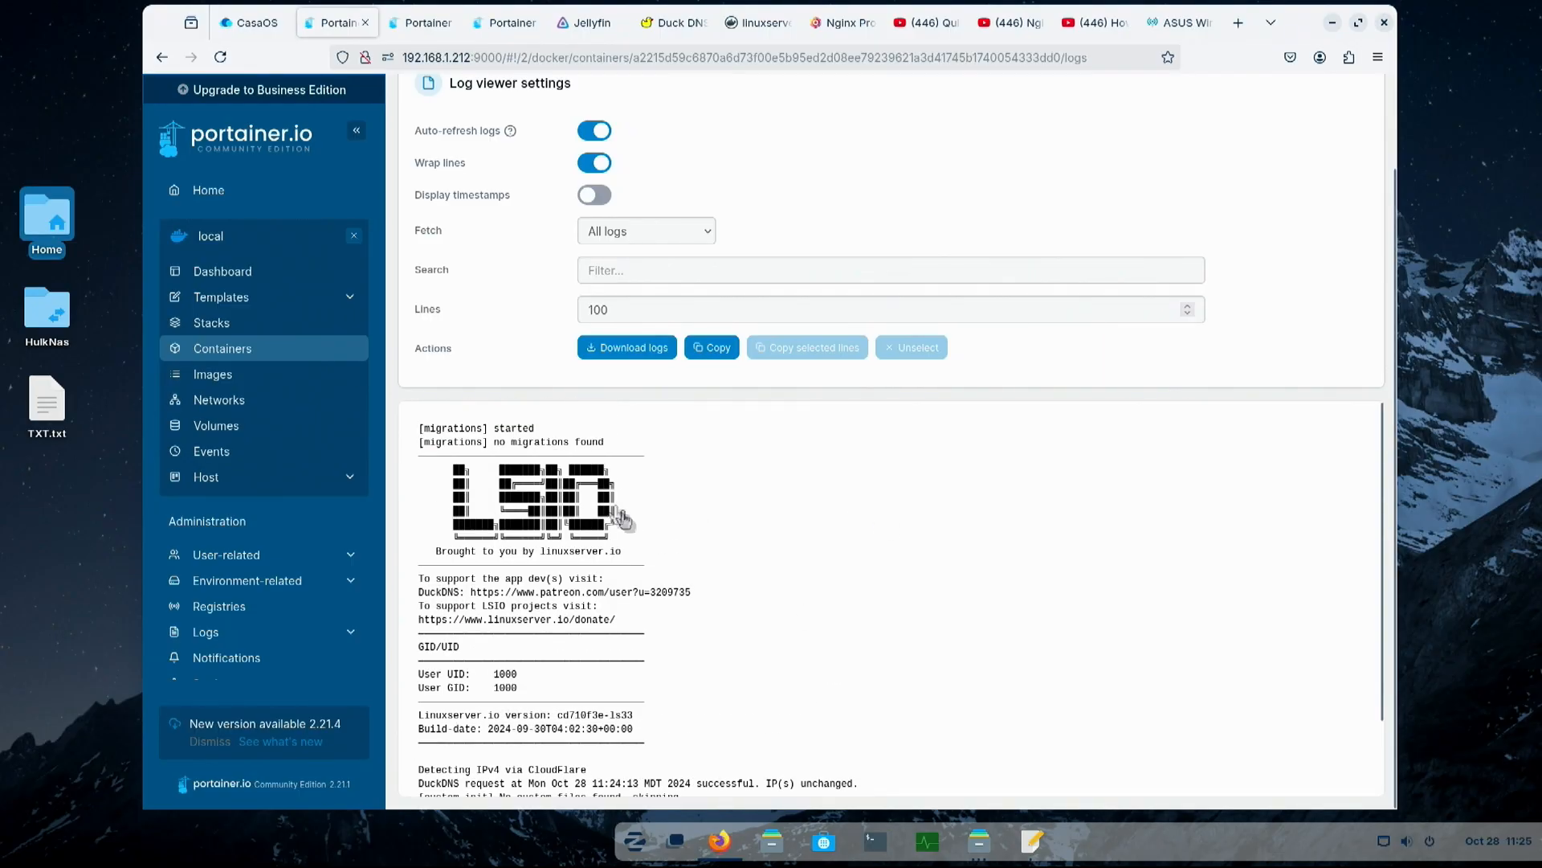
scroll(835, 502, down, 1)
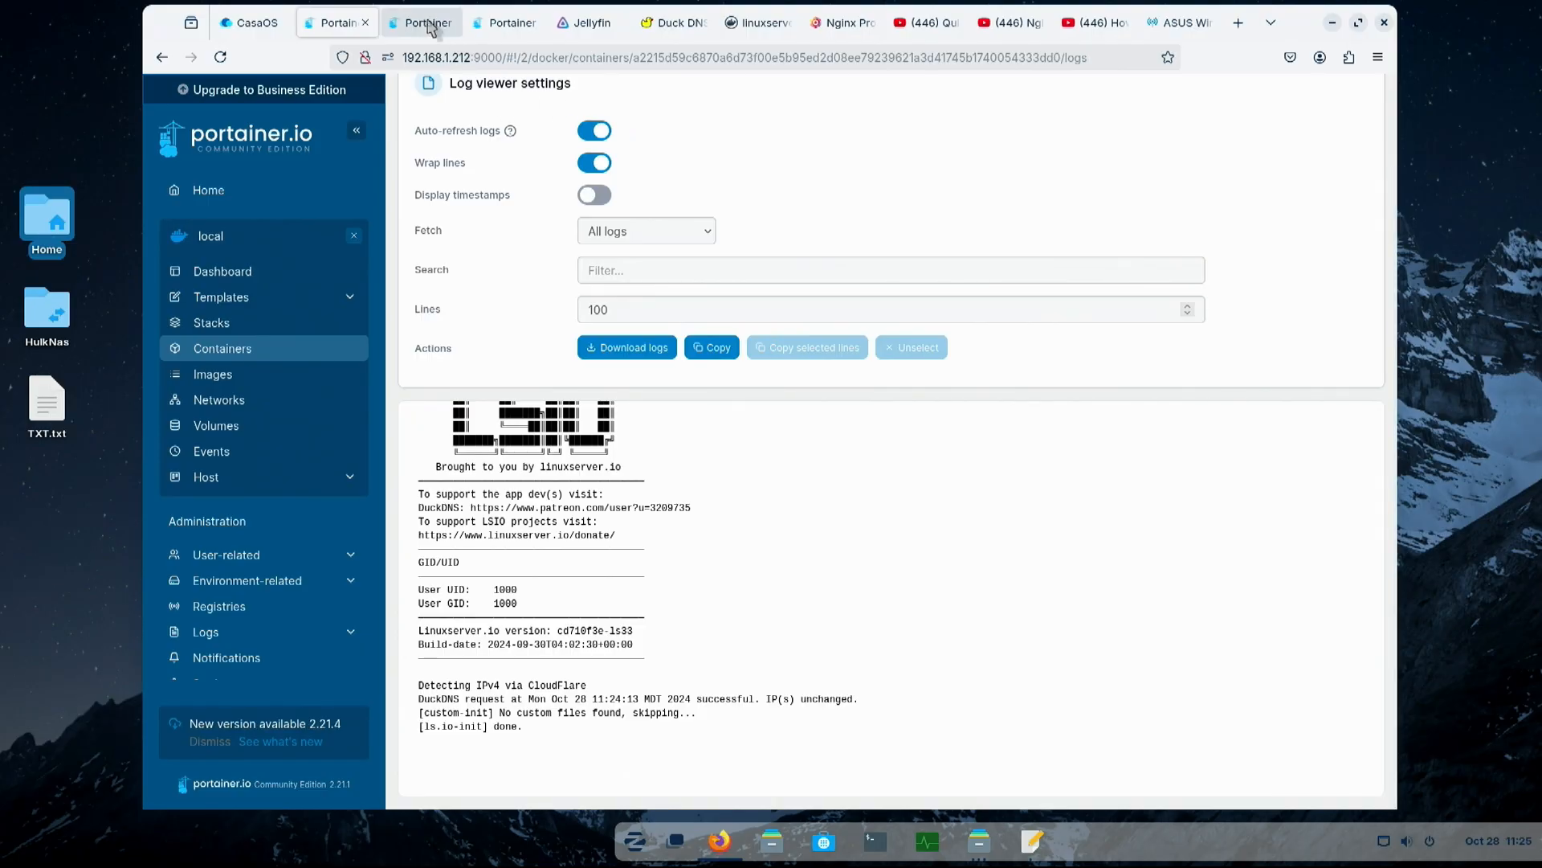
- Return to the CasaOS dashboard and close the open Portainer pages
click(257, 24)
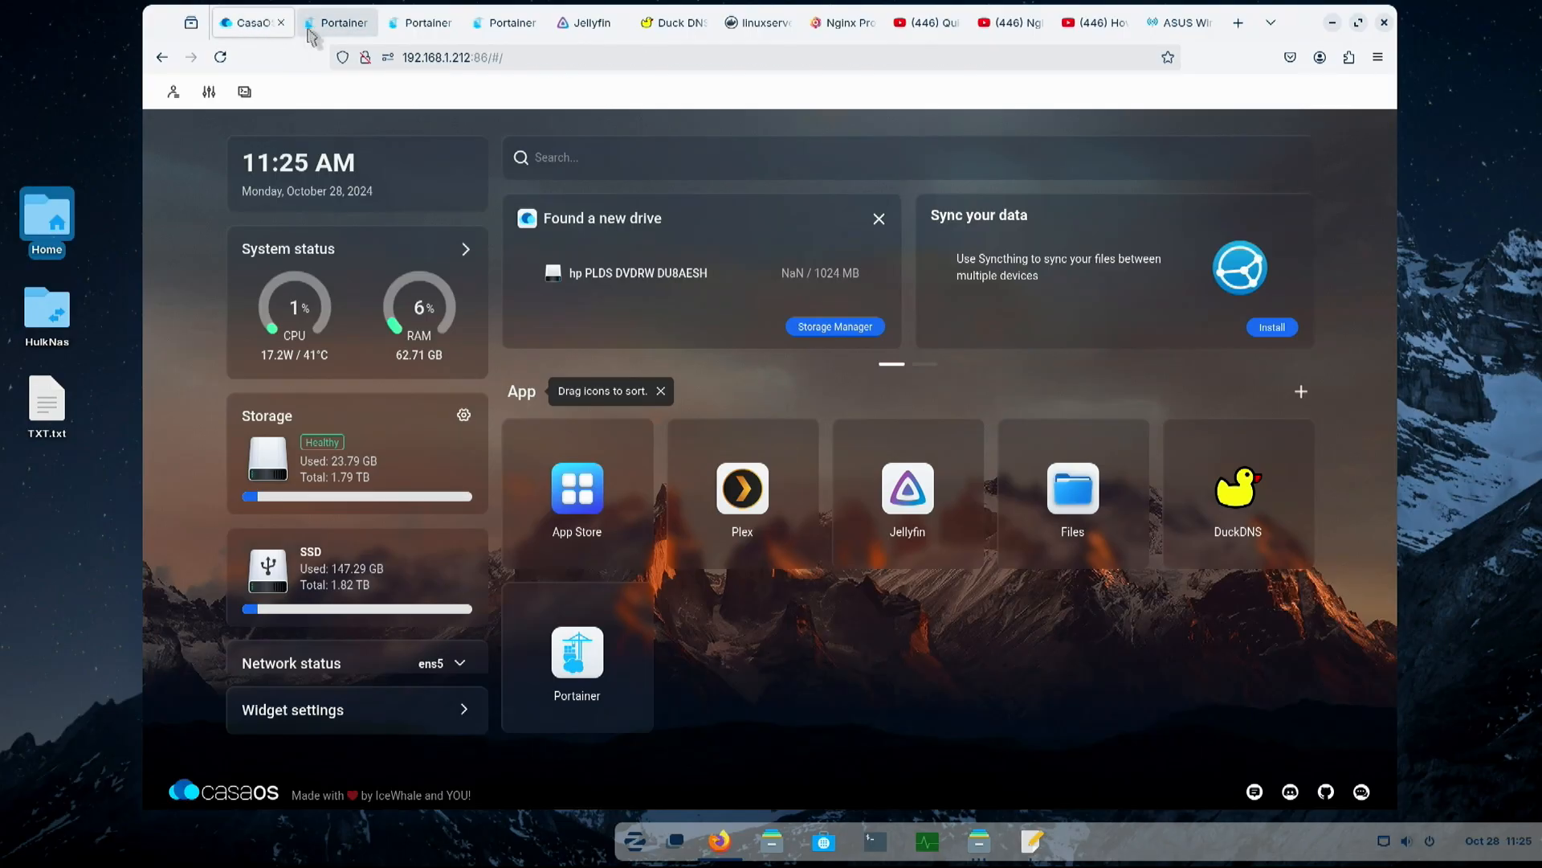
middle_click(309, 32)
middle_click(309, 32)
middle_click(309, 33)
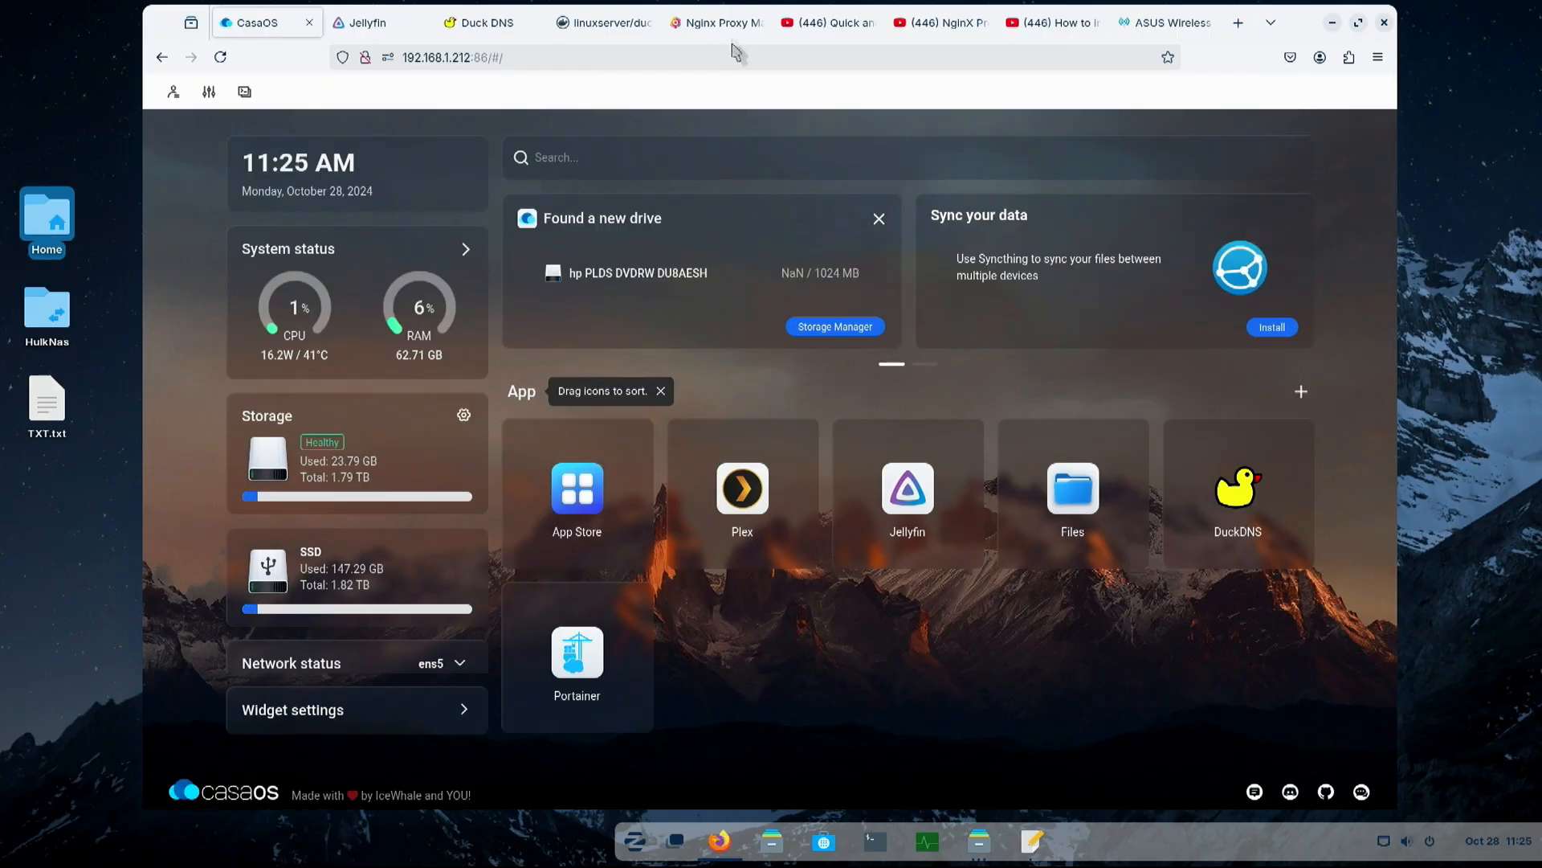
- Switch to the Nginx Proxy Manager website, open its getting-started guide and review the Quick Setup docker-compose example
click(717, 22)
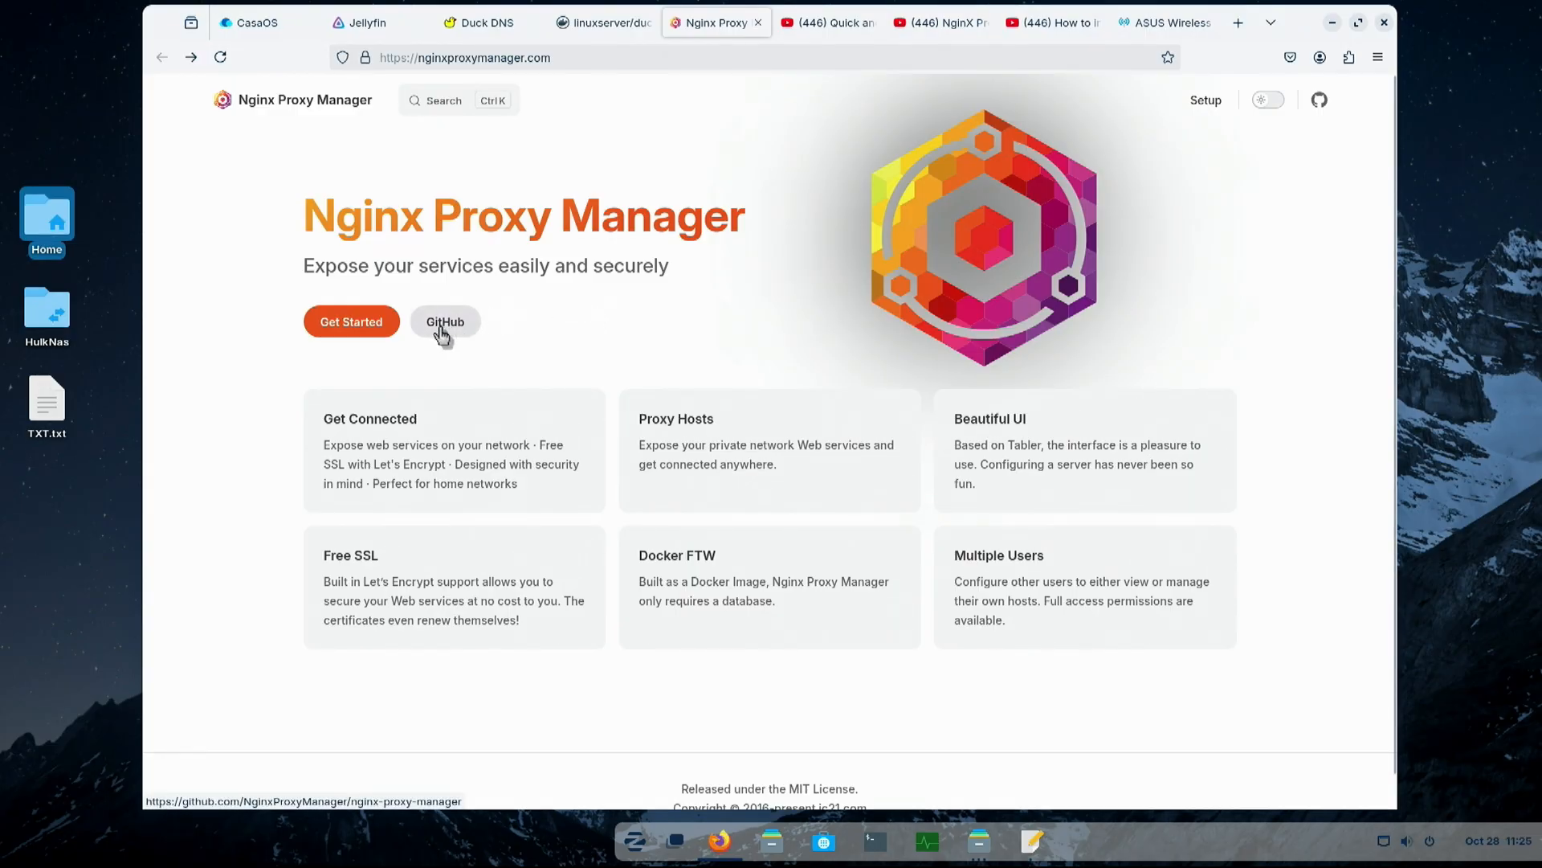
click(360, 328)
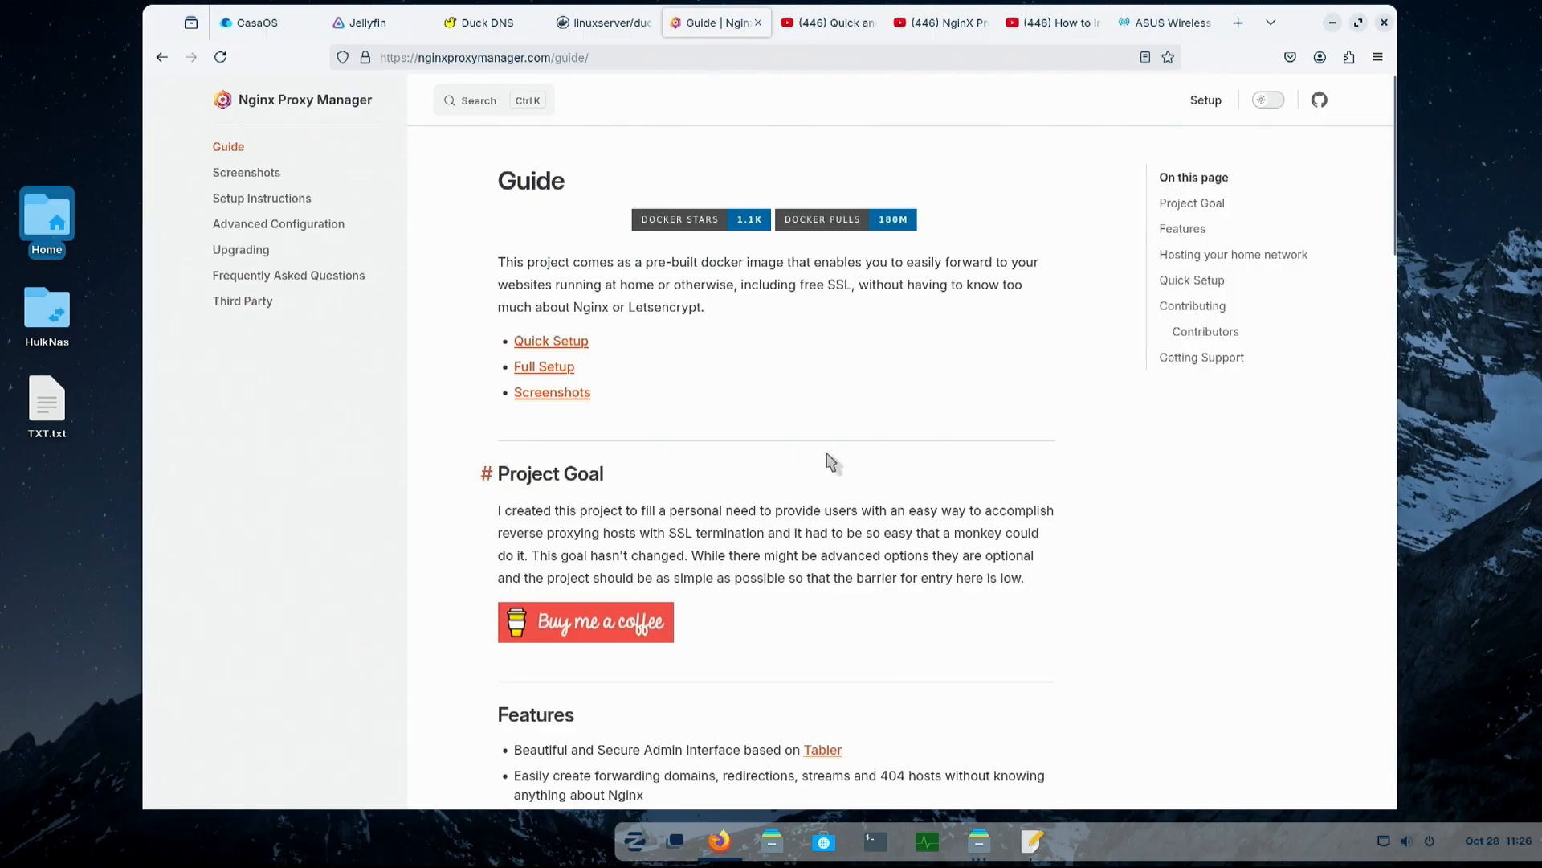
scroll(831, 462, down, 15)
scroll(831, 462, up, 3)
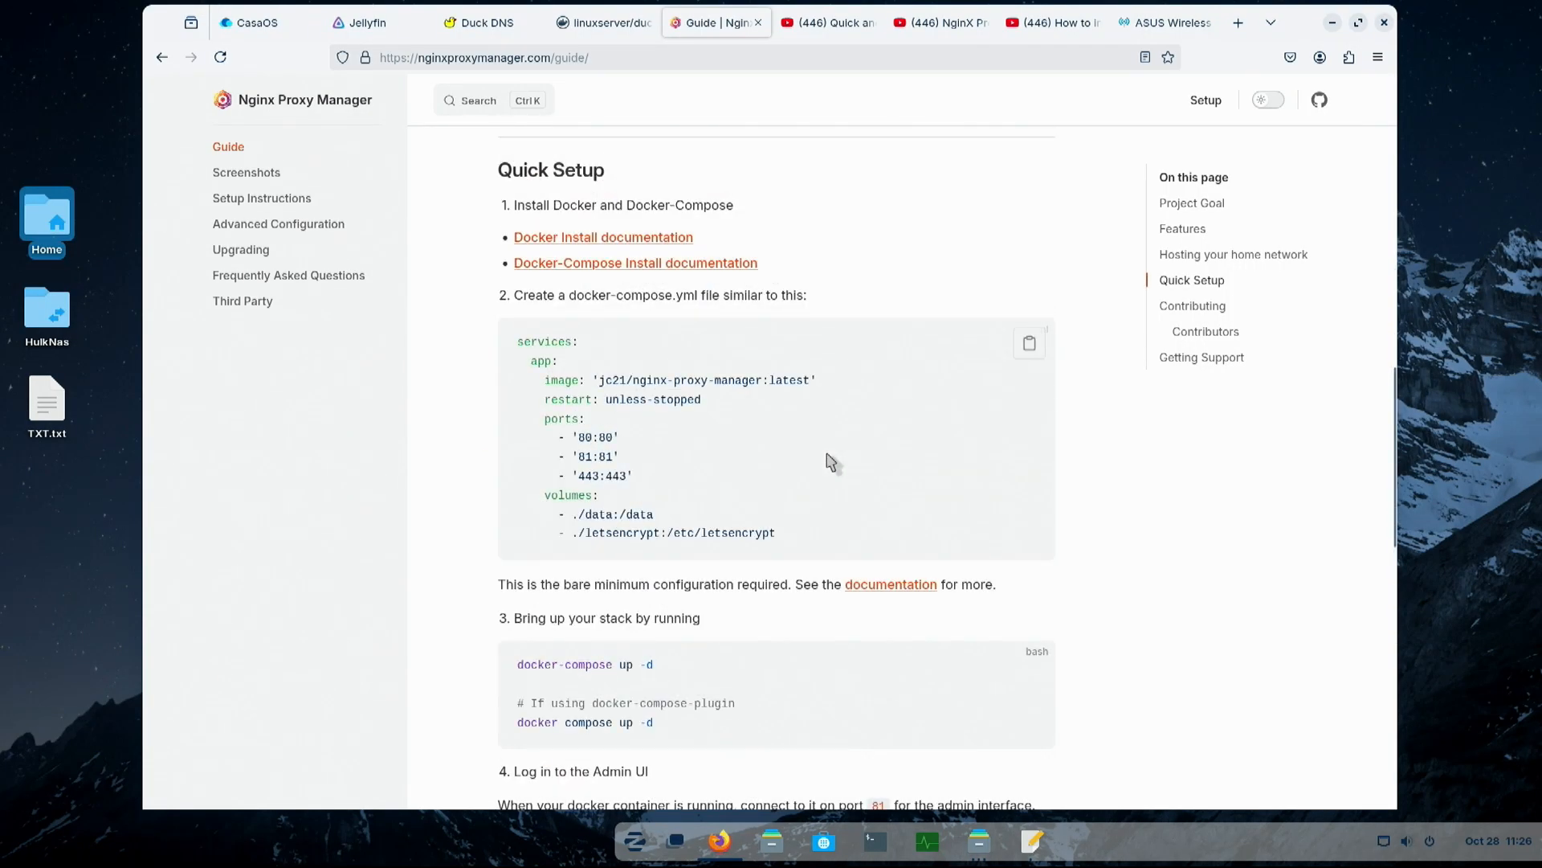
- Open the Nginx Proxy Manager GitHub repository and highlight the docker-compose example in the README's Quick Setup section
scroll(831, 461, up, 10)
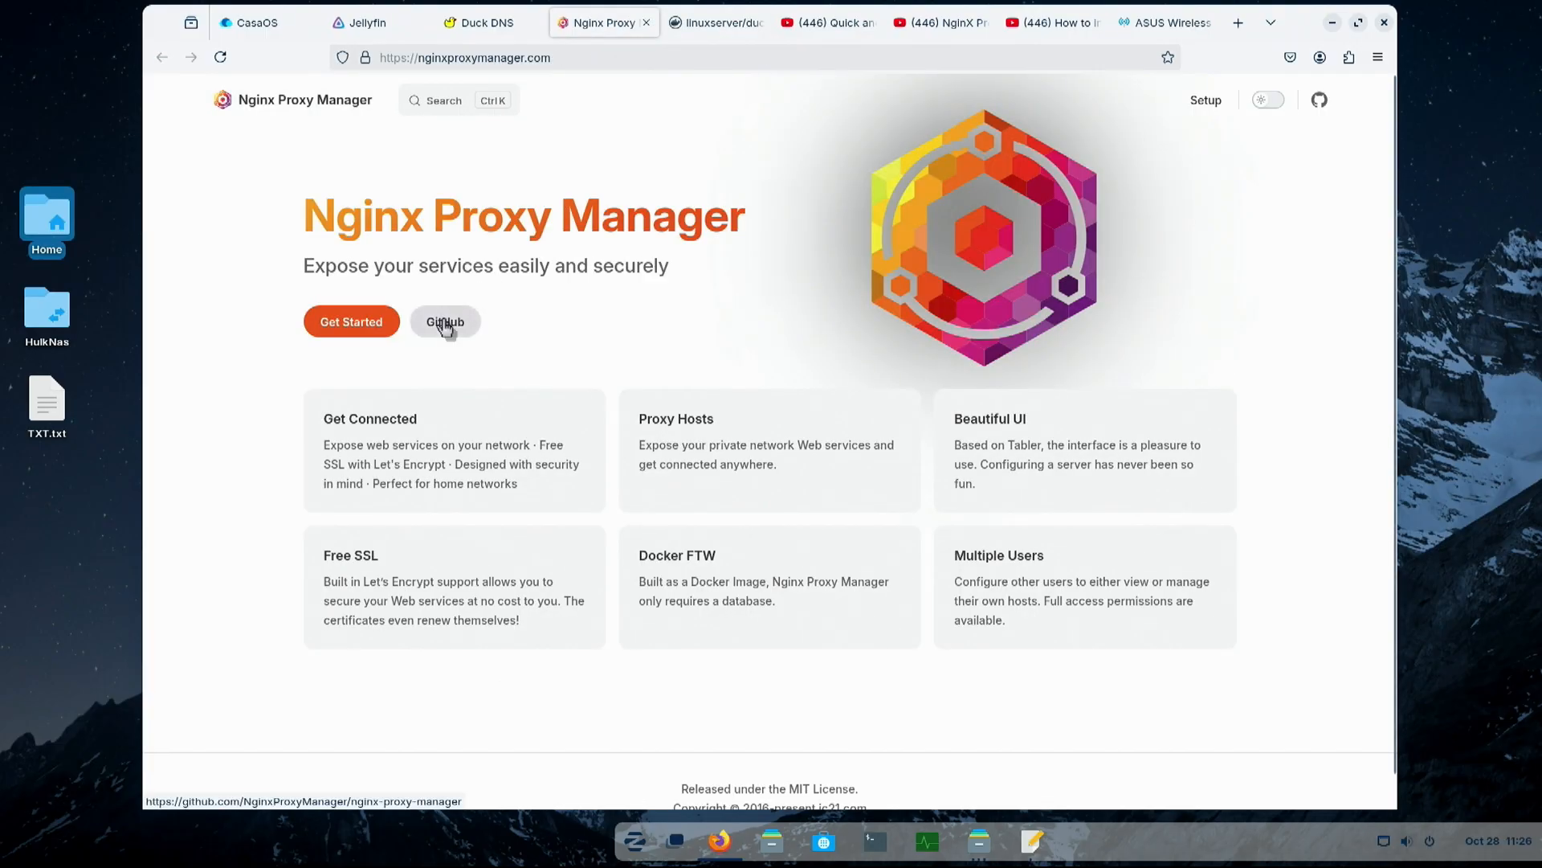
click(446, 323)
scroll(688, 435, down, 5)
scroll(687, 432, down, 10)
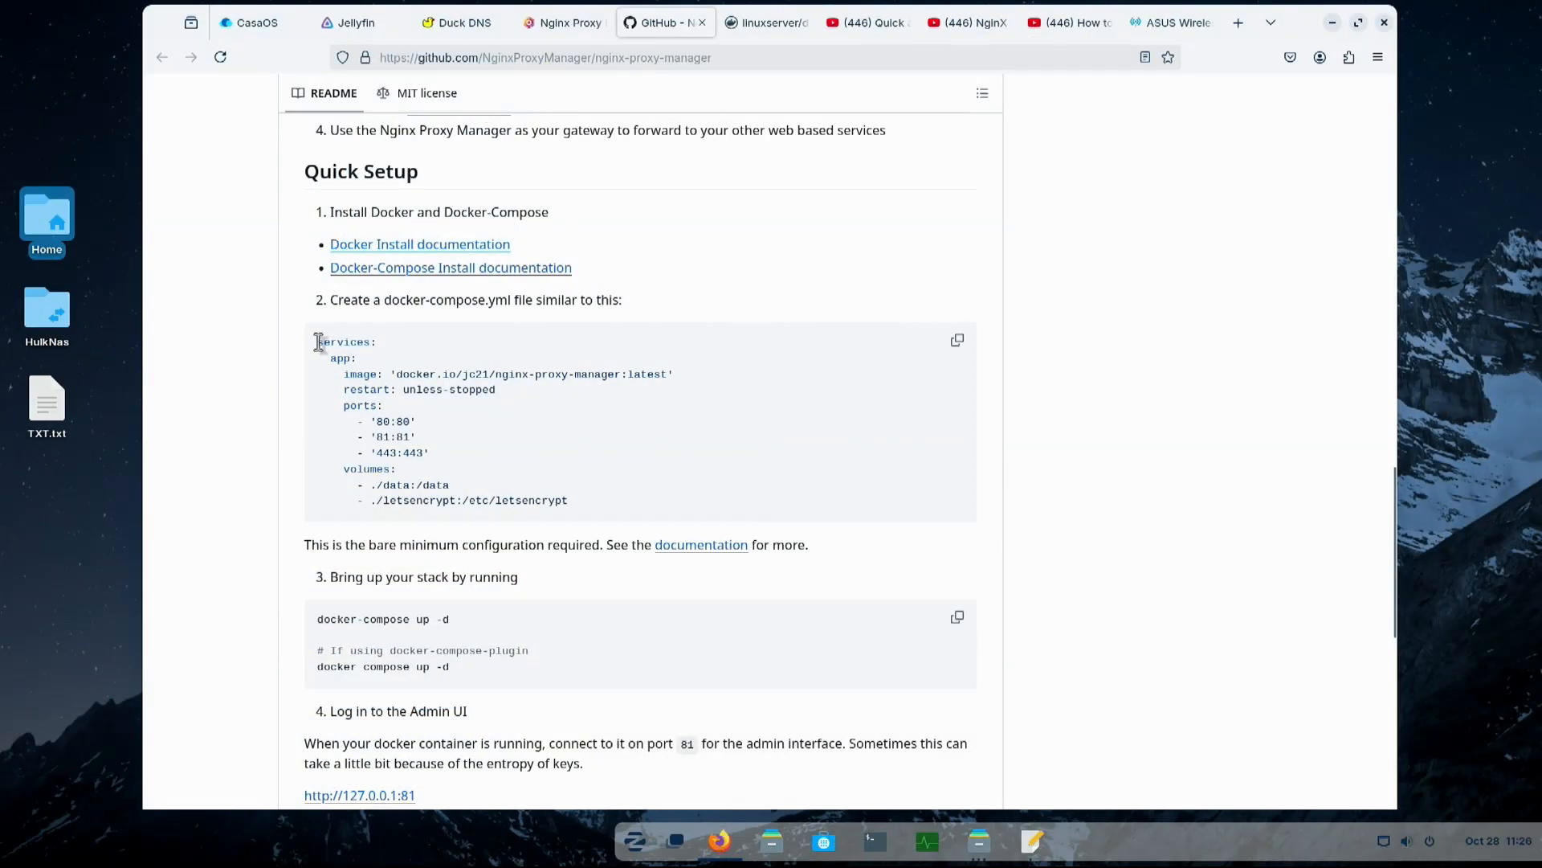
drag(318, 341, 591, 508)
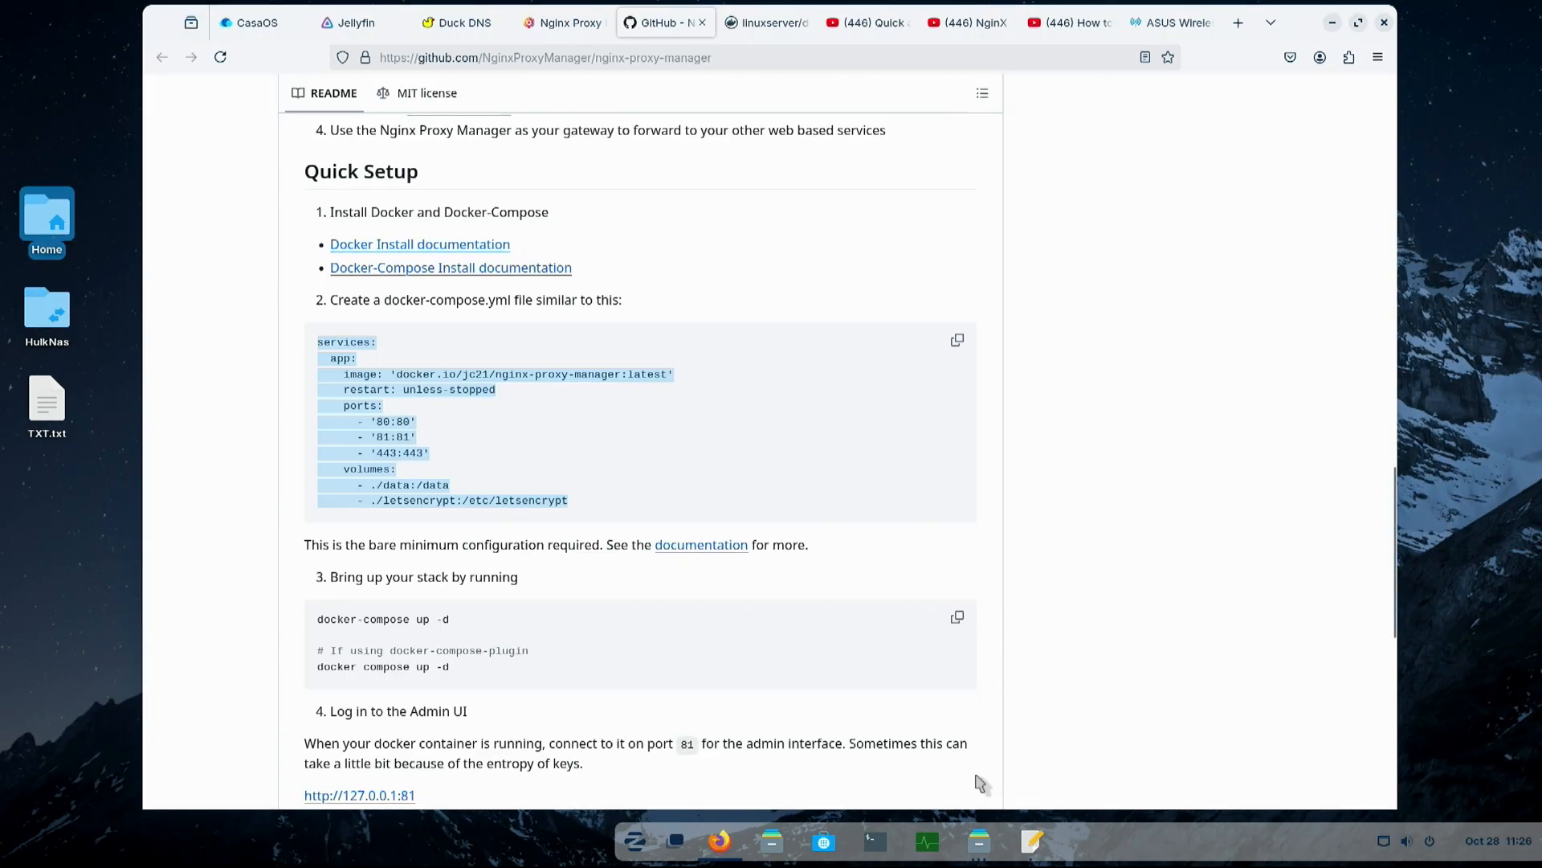
- Open nginx.yaml from the Downloads folder and examine its volume paths under /DATA/AppData
click(1032, 840)
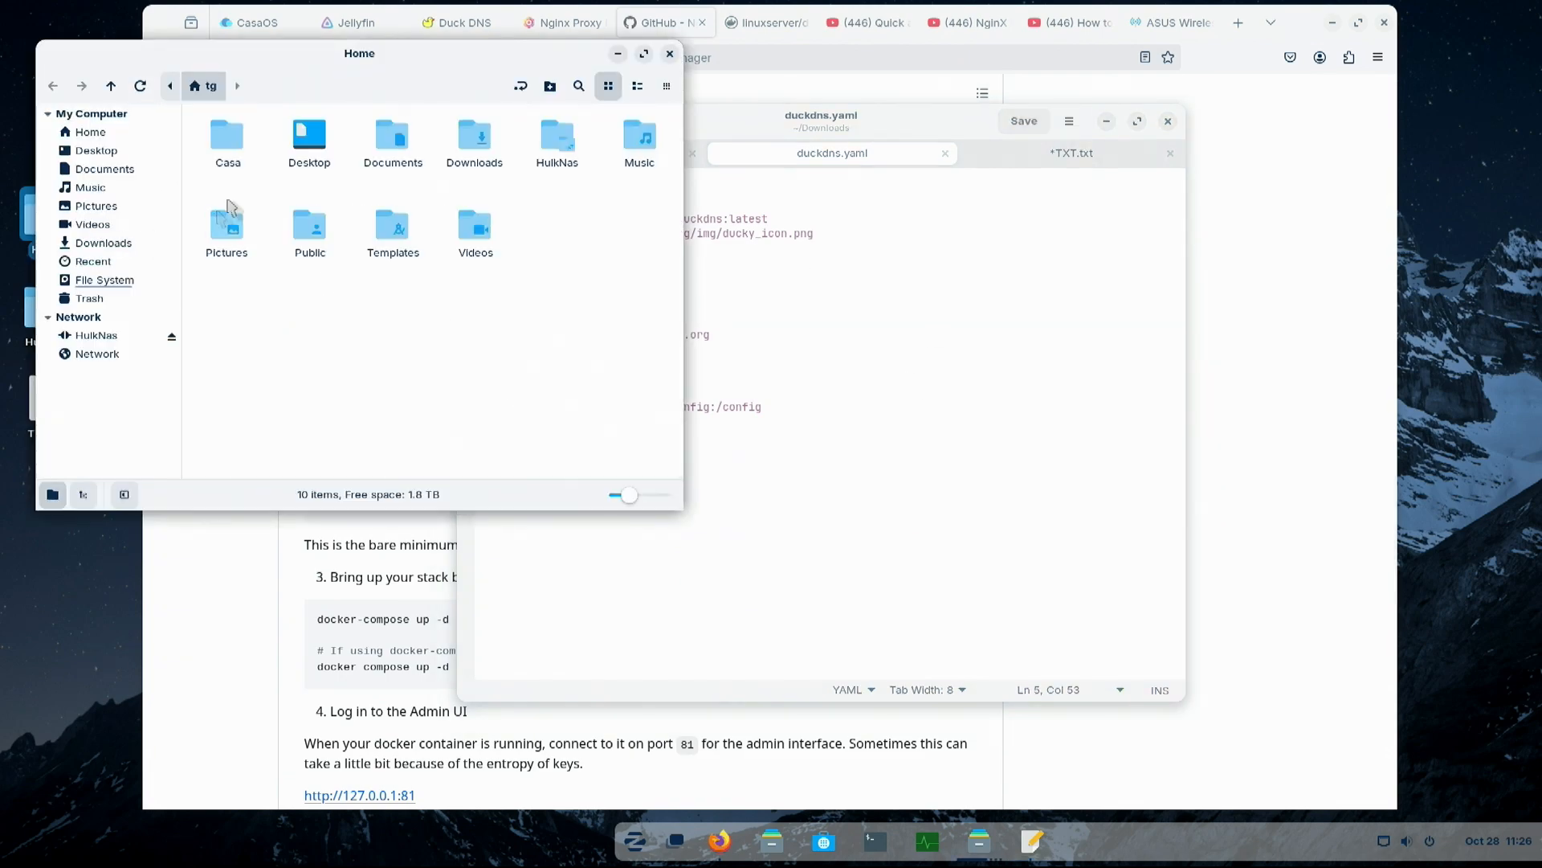
double_click(474, 139)
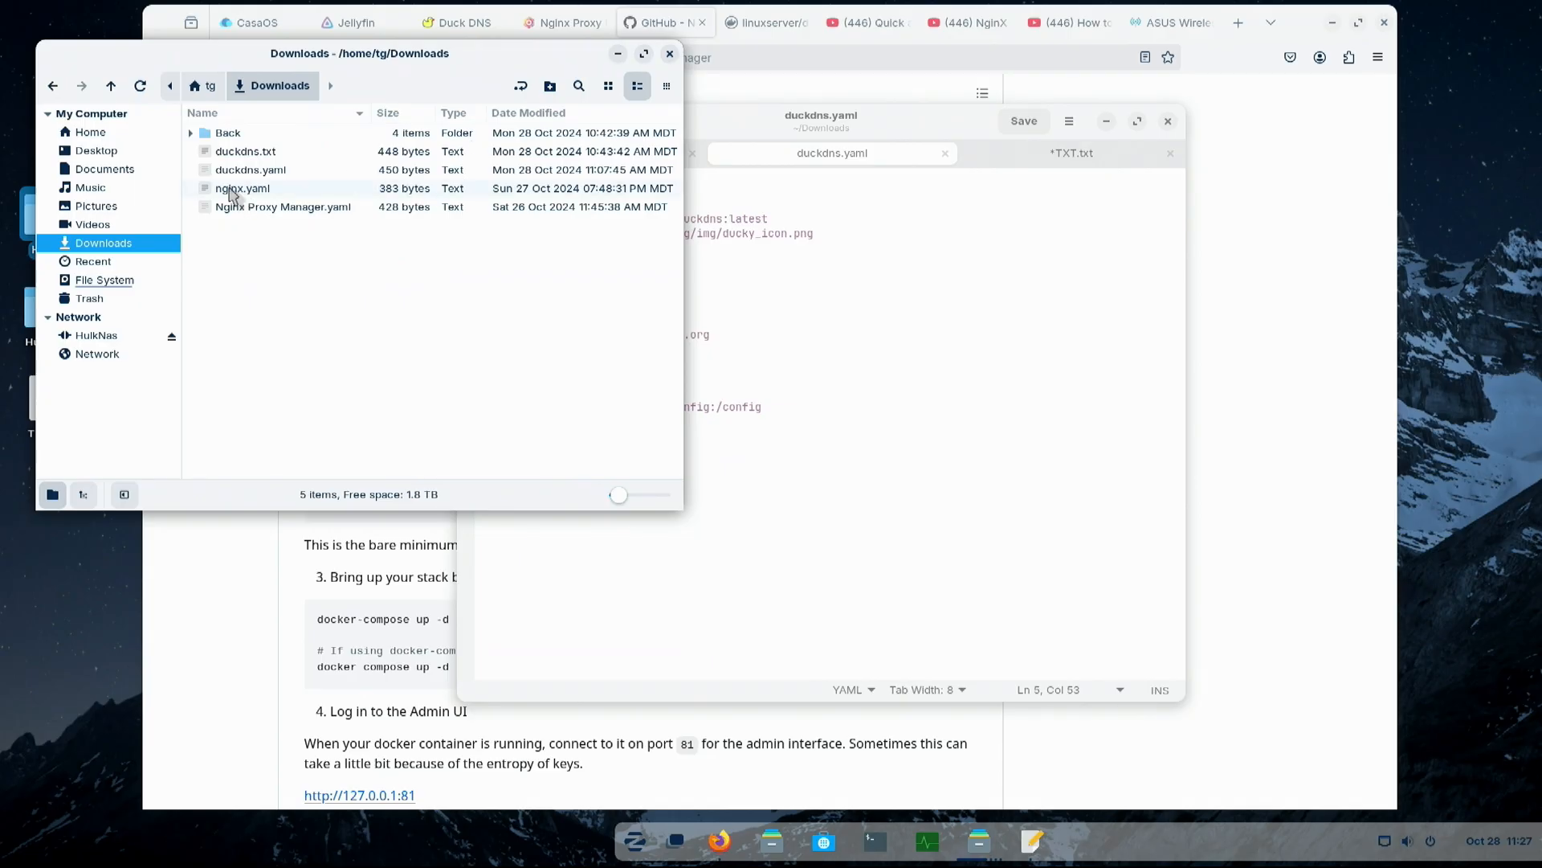
double_click(241, 190)
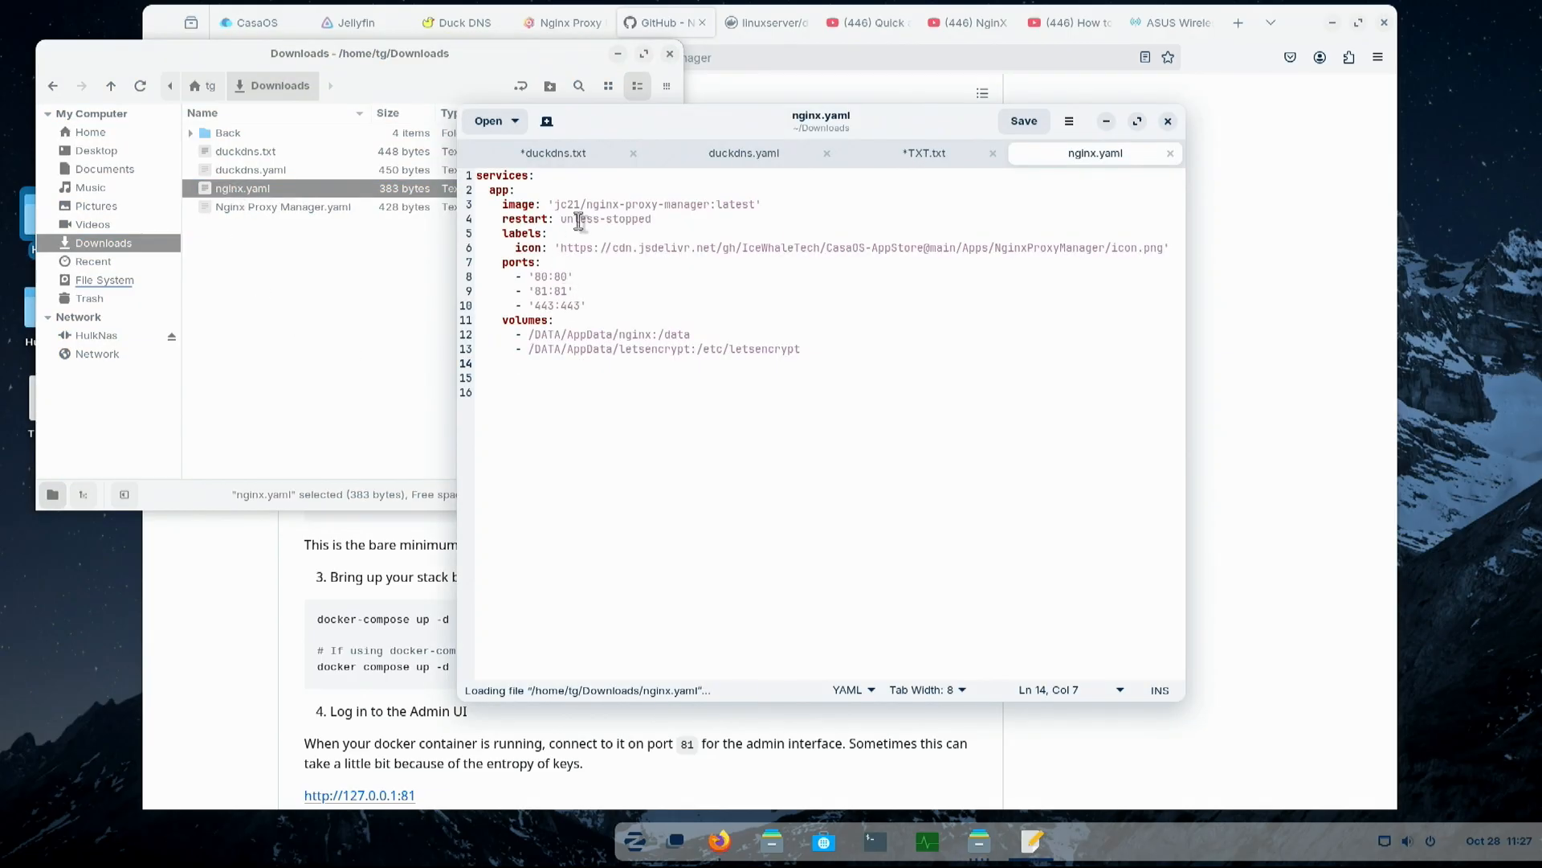
click(529, 337)
drag(529, 342, 836, 358)
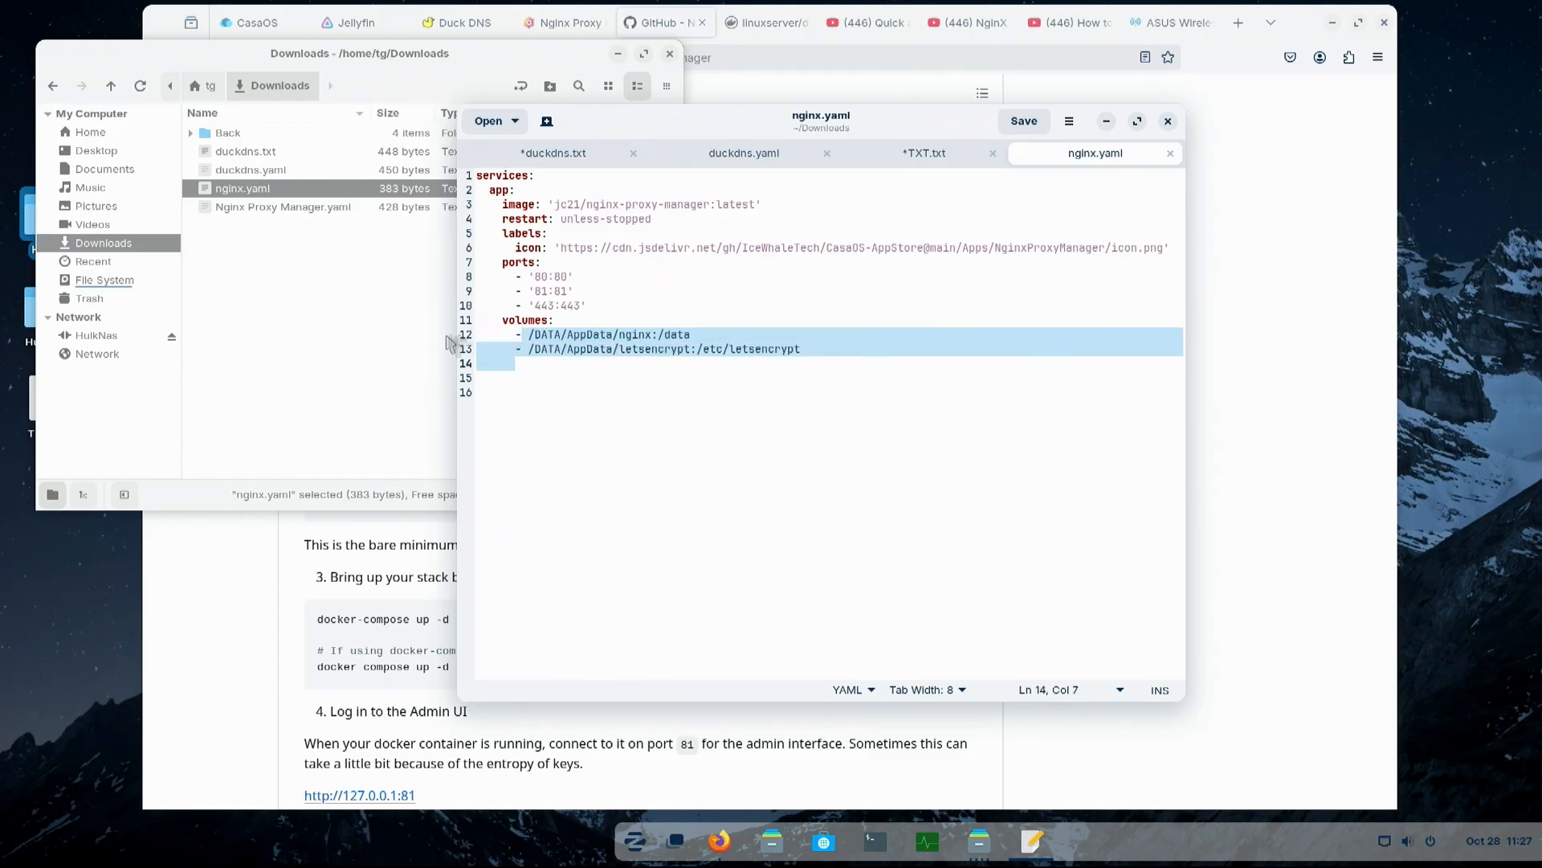
click(495, 334)
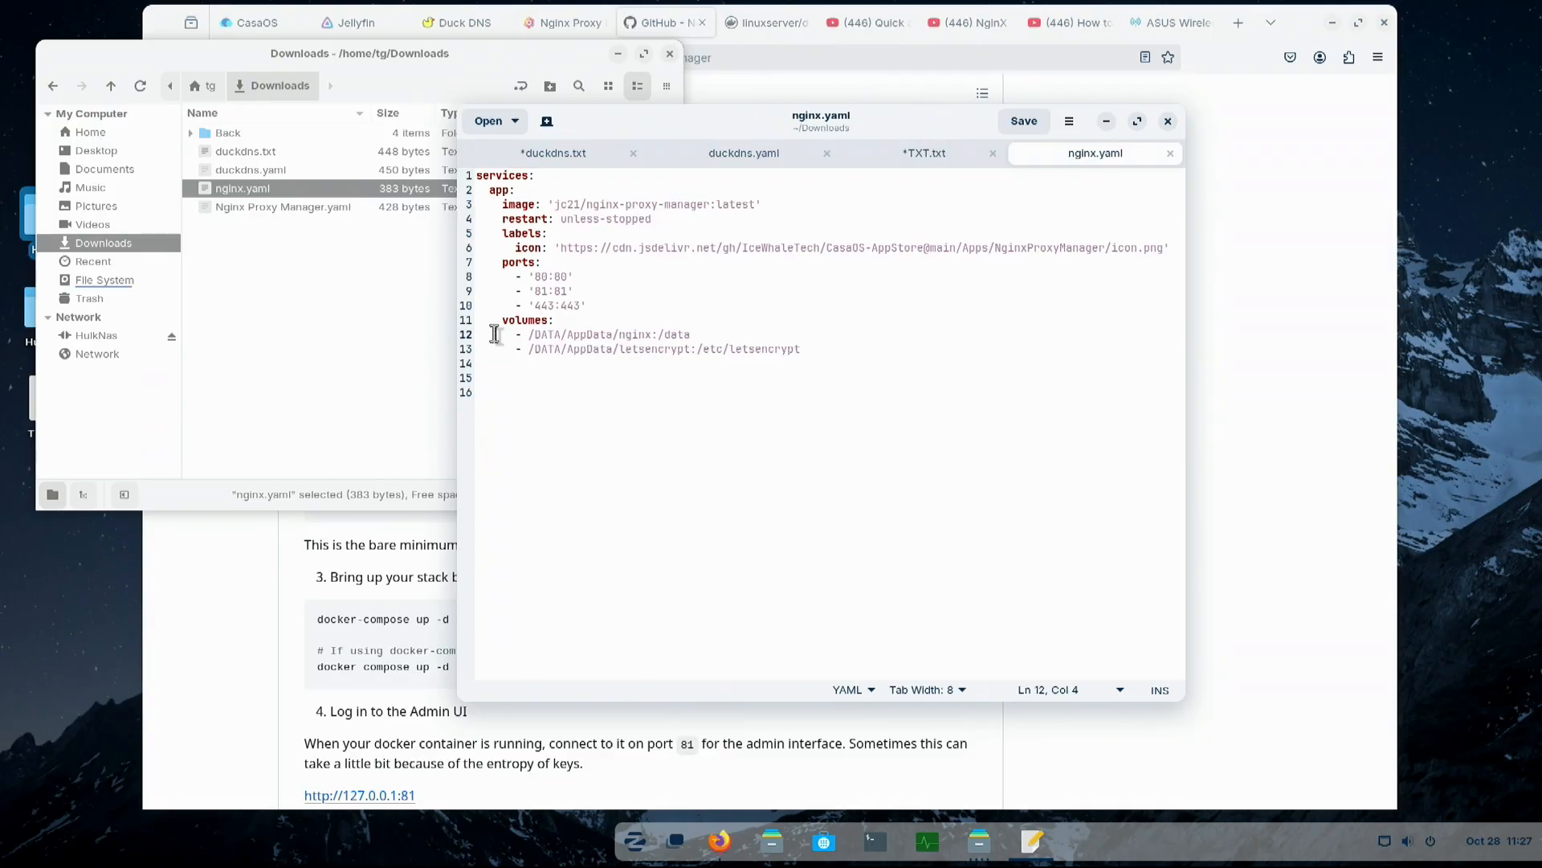
double_click(548, 335)
- Display the contents of Nginx Proxy Manager.yaml from Downloads, review the whole compose file, and minimize the editor and file manager
click(288, 211)
double_click(287, 210)
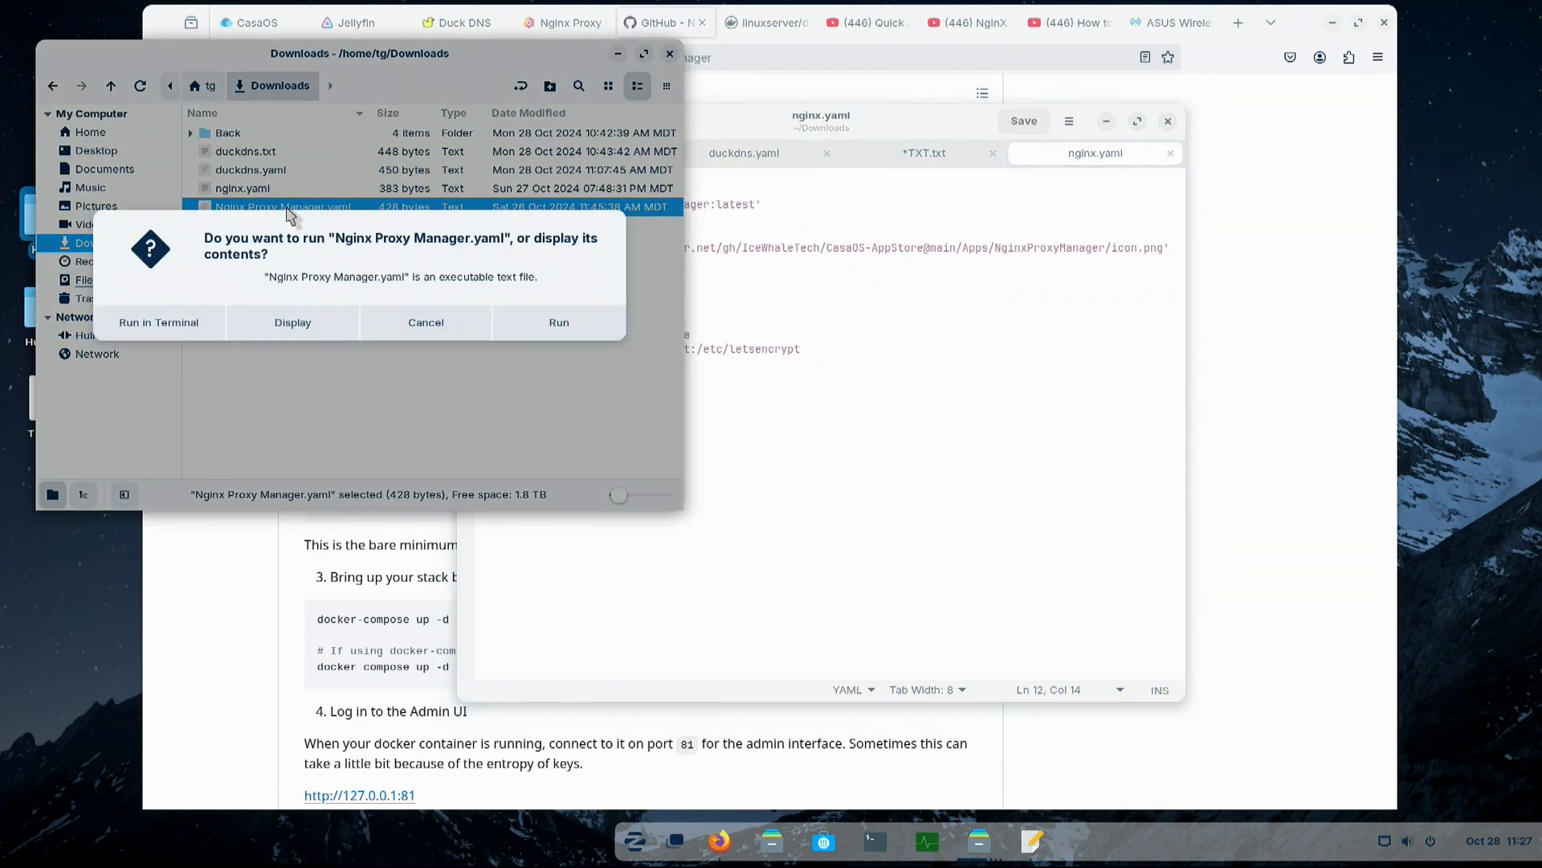
click(293, 325)
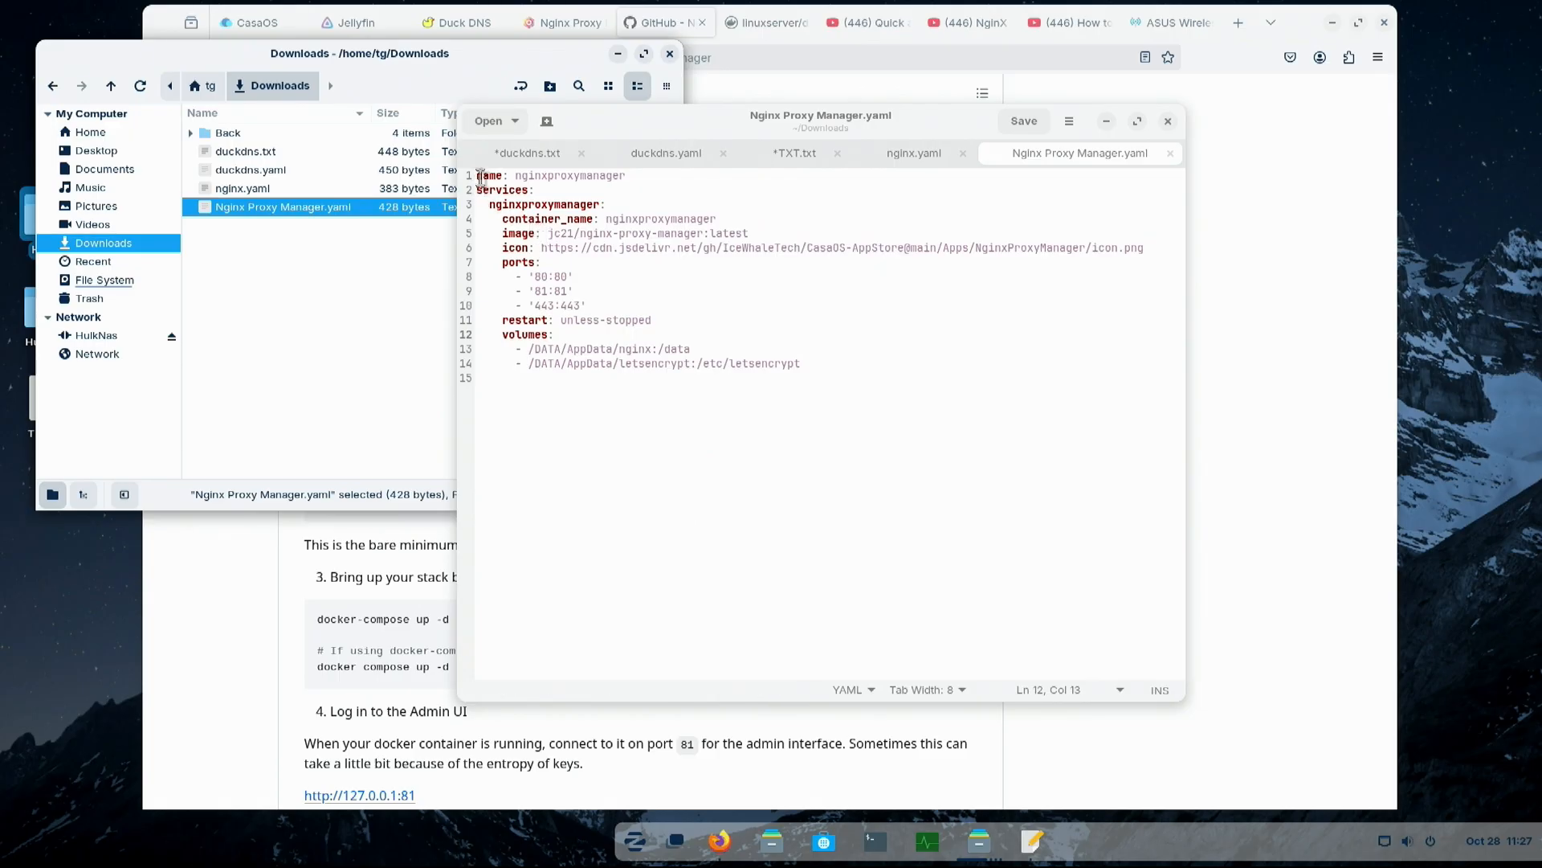
drag(480, 175, 664, 363)
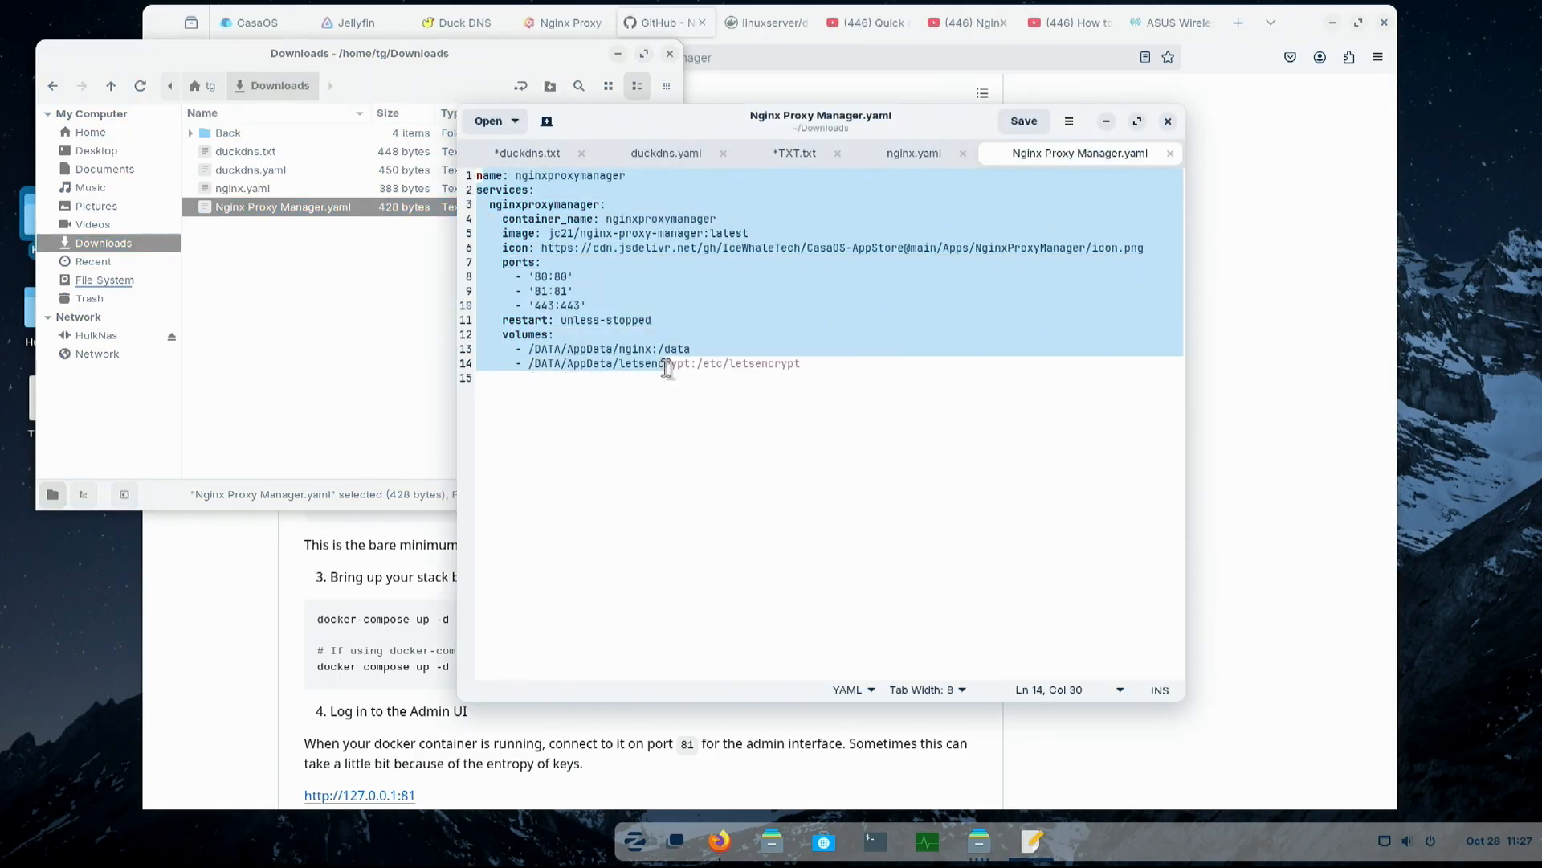
click(649, 410)
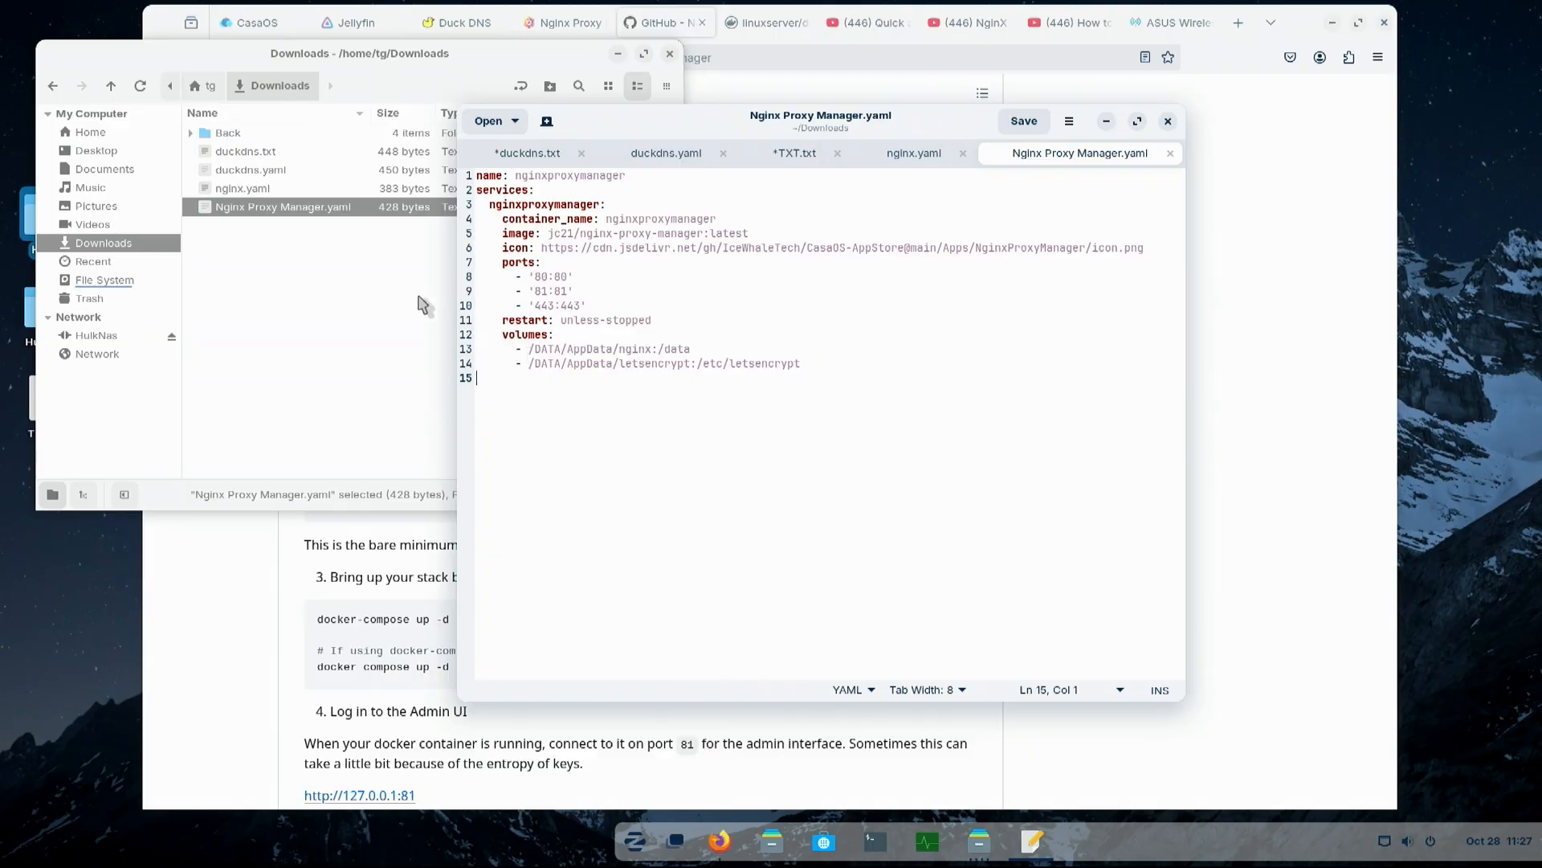
click(1107, 121)
click(617, 54)
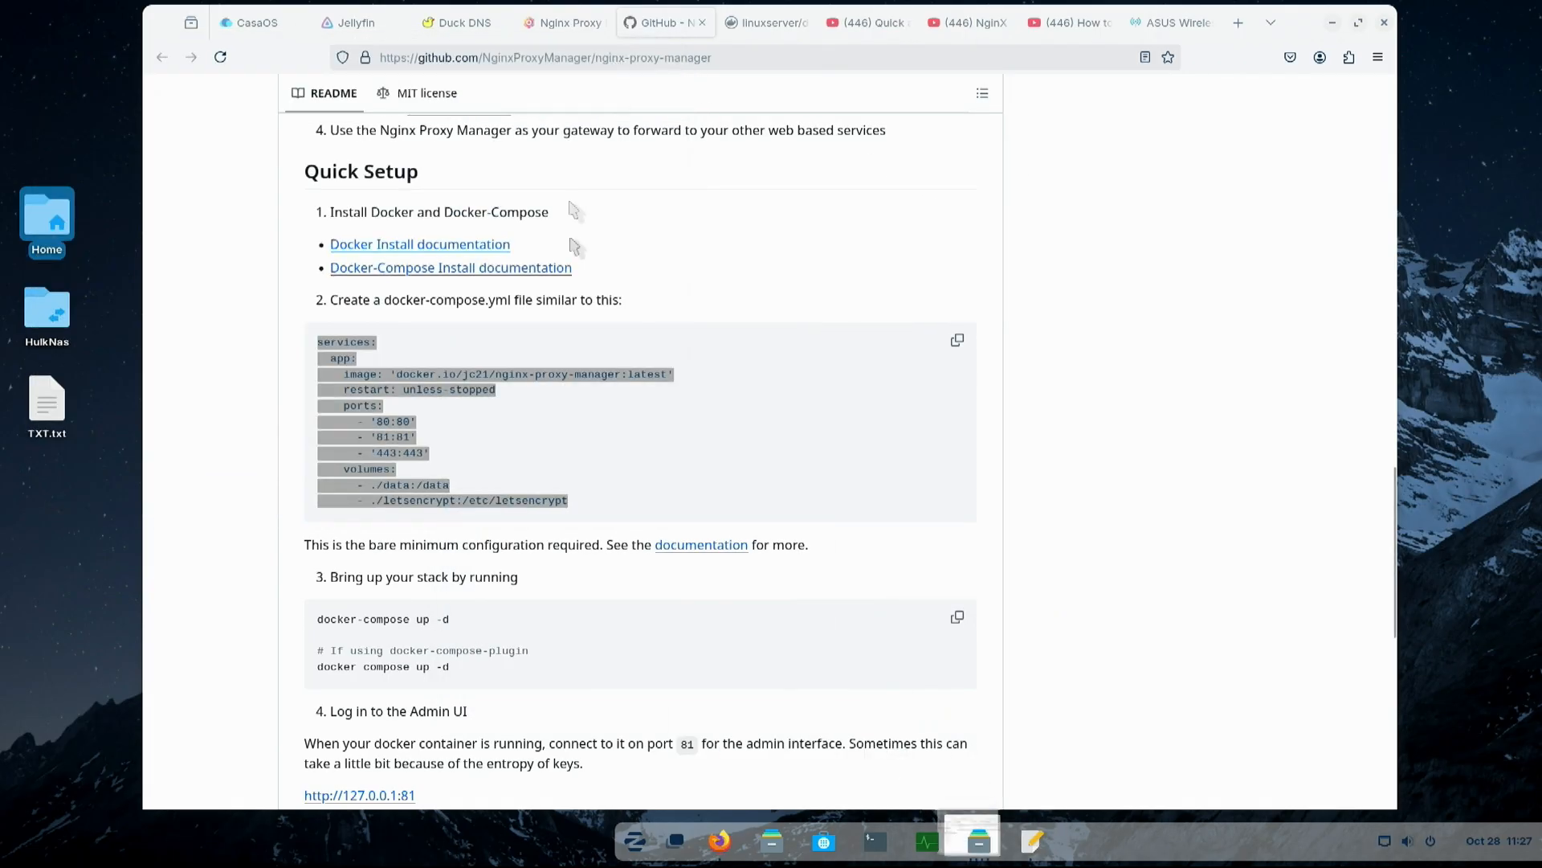
- Switch to CasaOS, search the App Store for "ngin" and start installing Nginx Proxy Manager
click(233, 23)
click(577, 490)
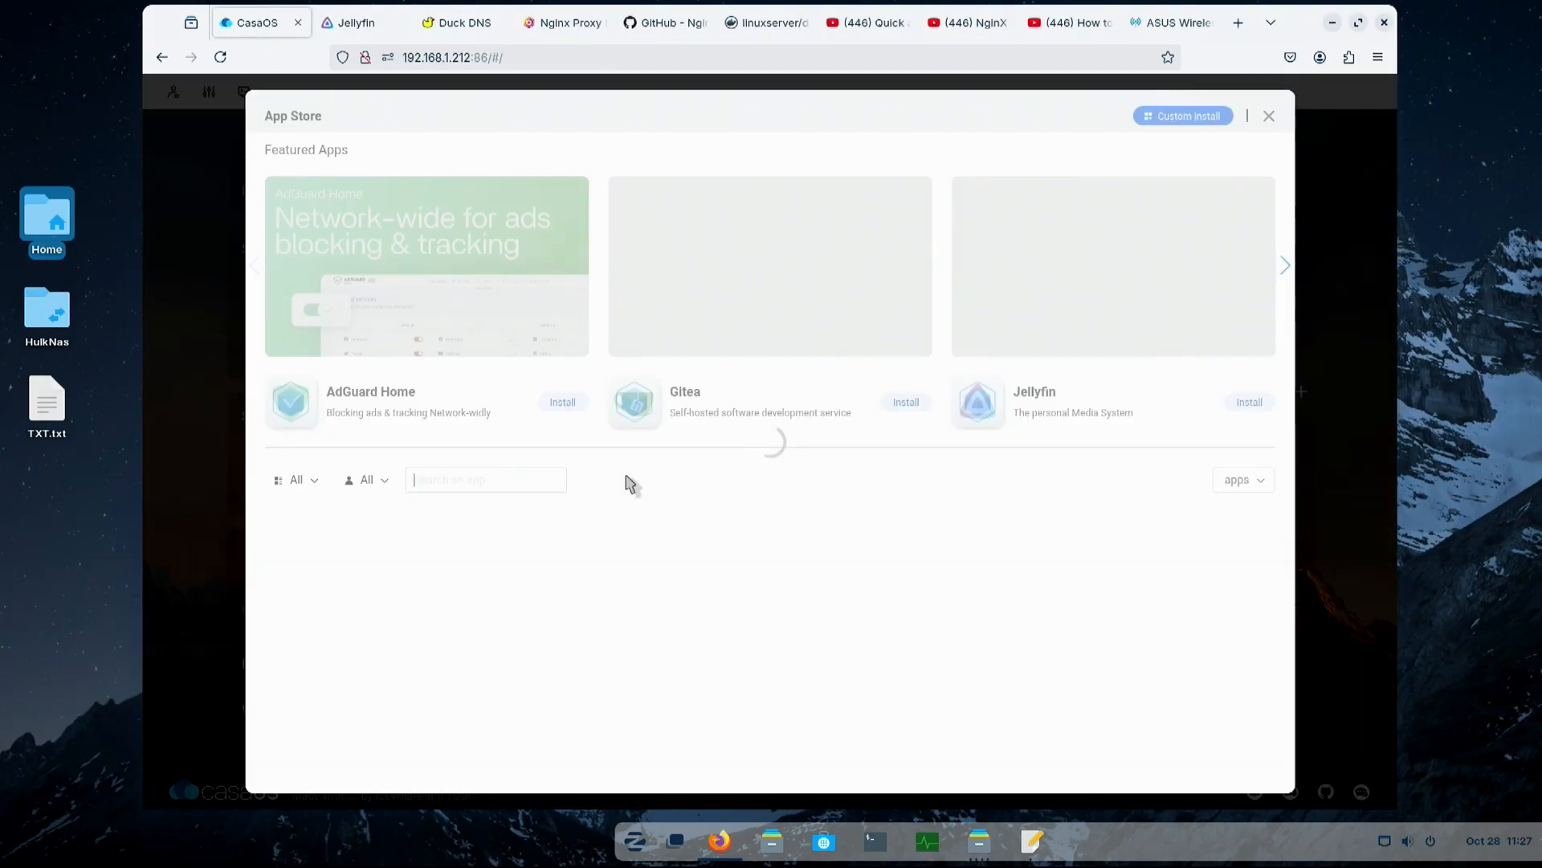
text(ngin)
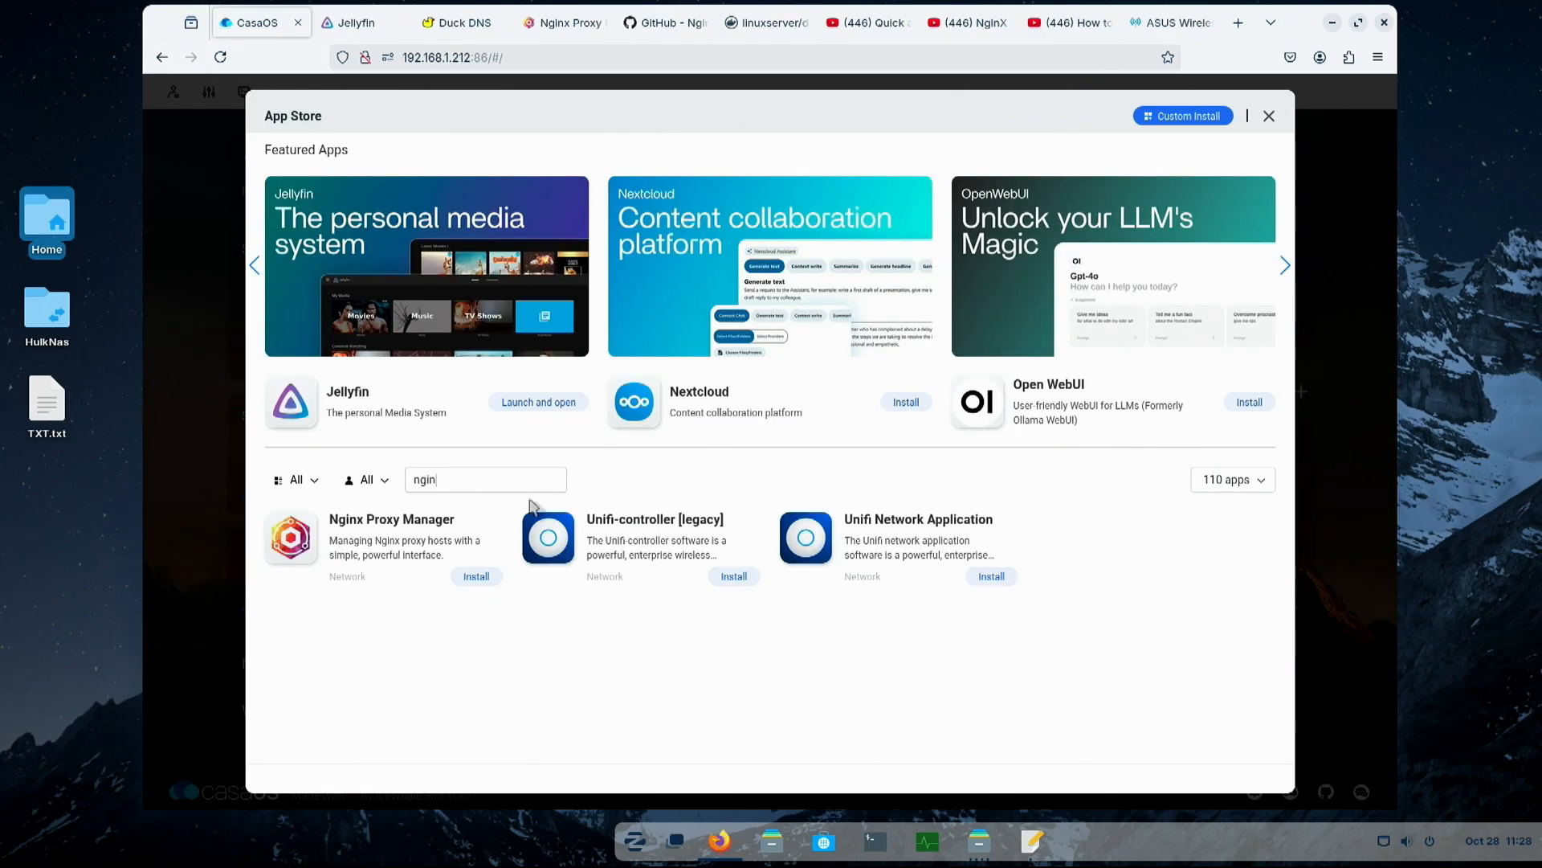
click(474, 576)
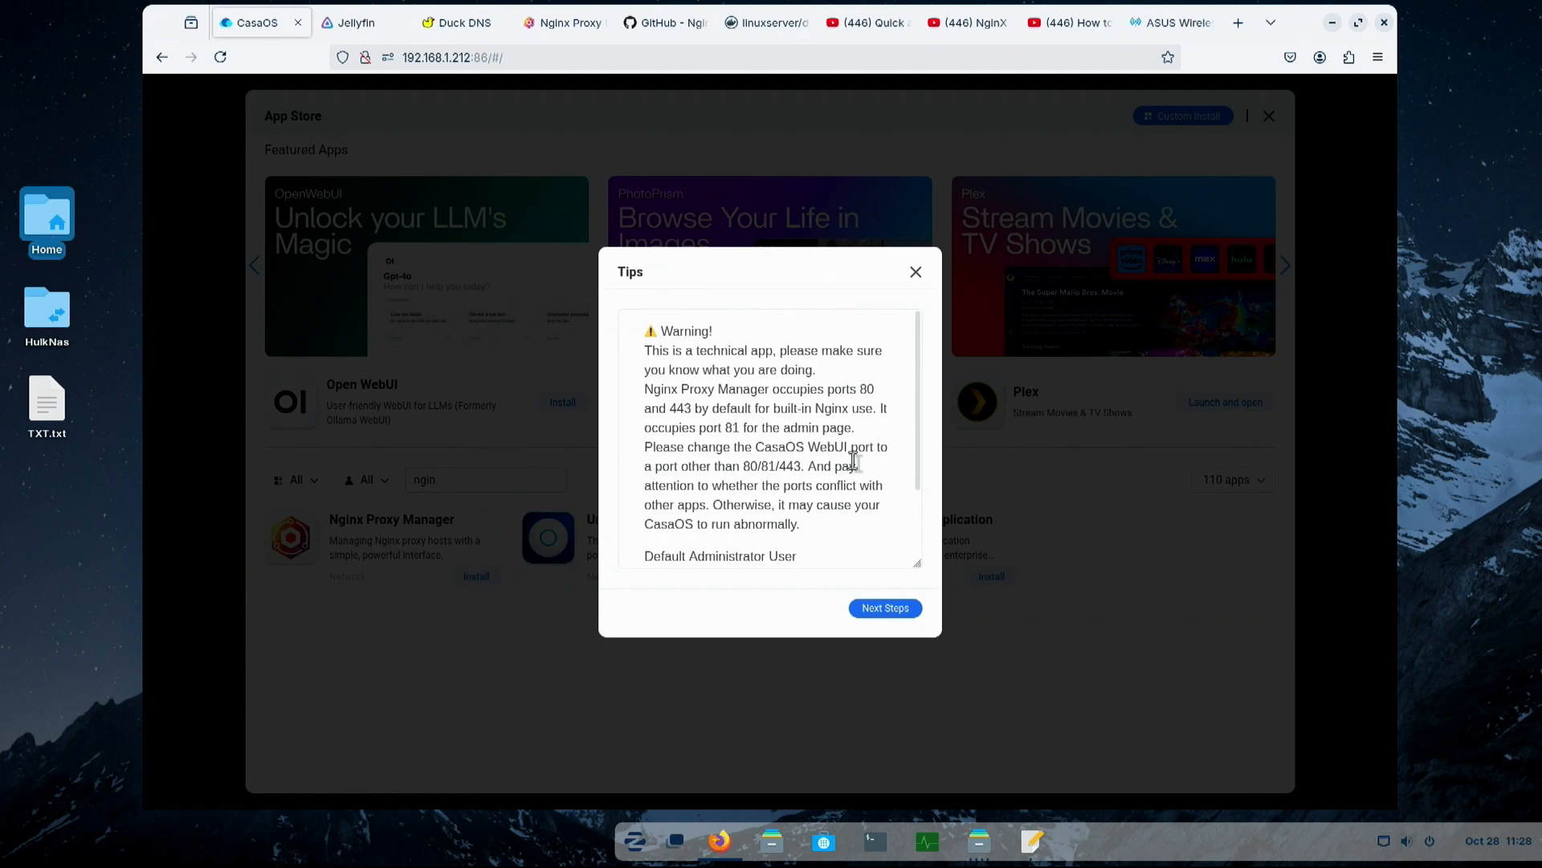
- Copy the default administrator username from the installation tips and continue the Nginx Proxy Manager installation
scroll(853, 462, down, 3)
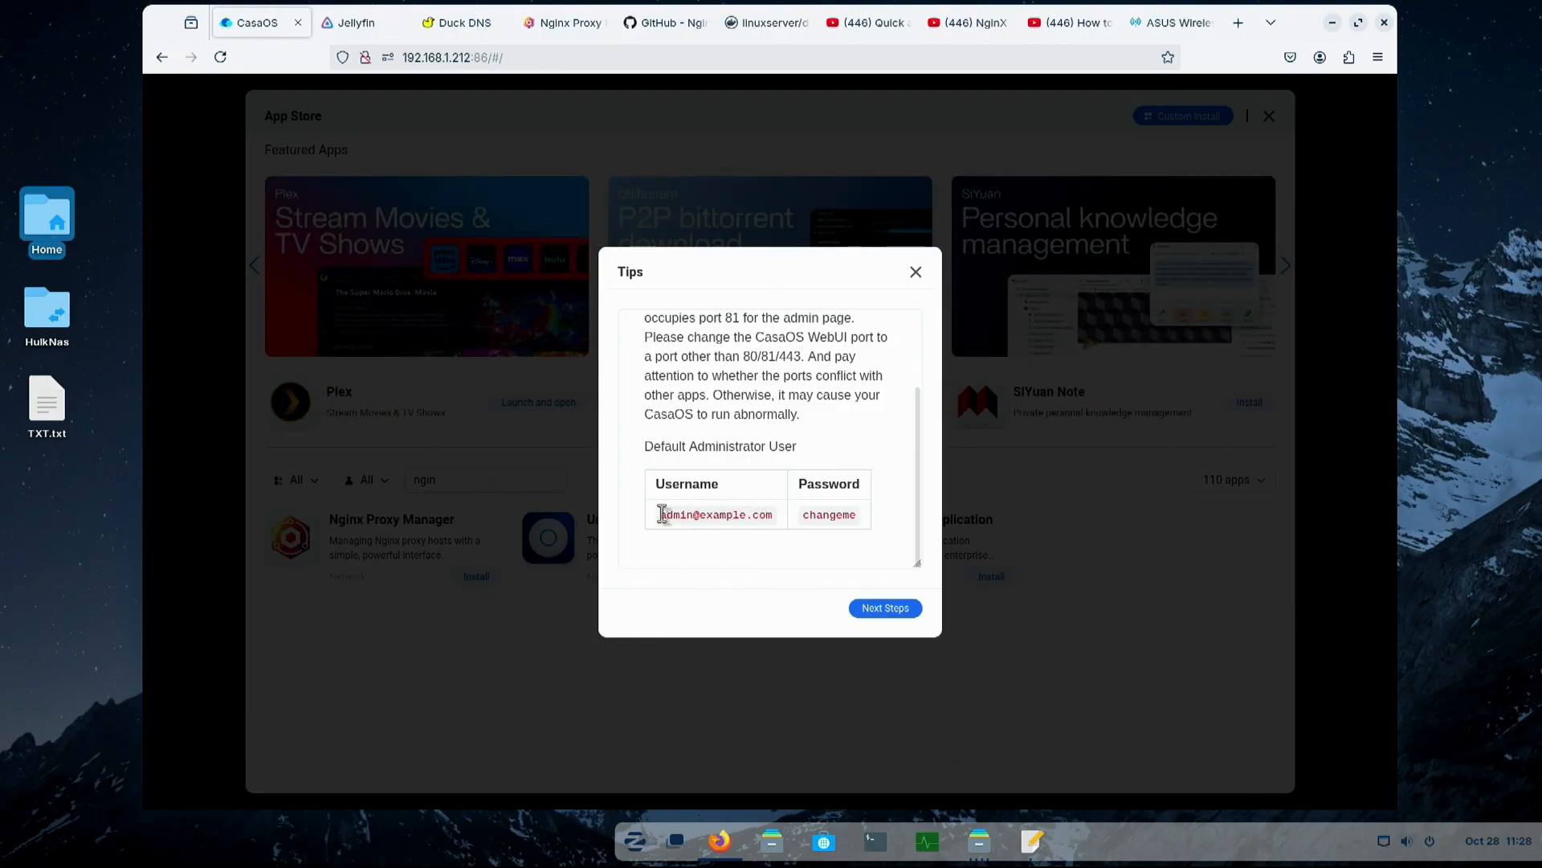
drag(660, 515, 792, 523)
key(ctrl+c)
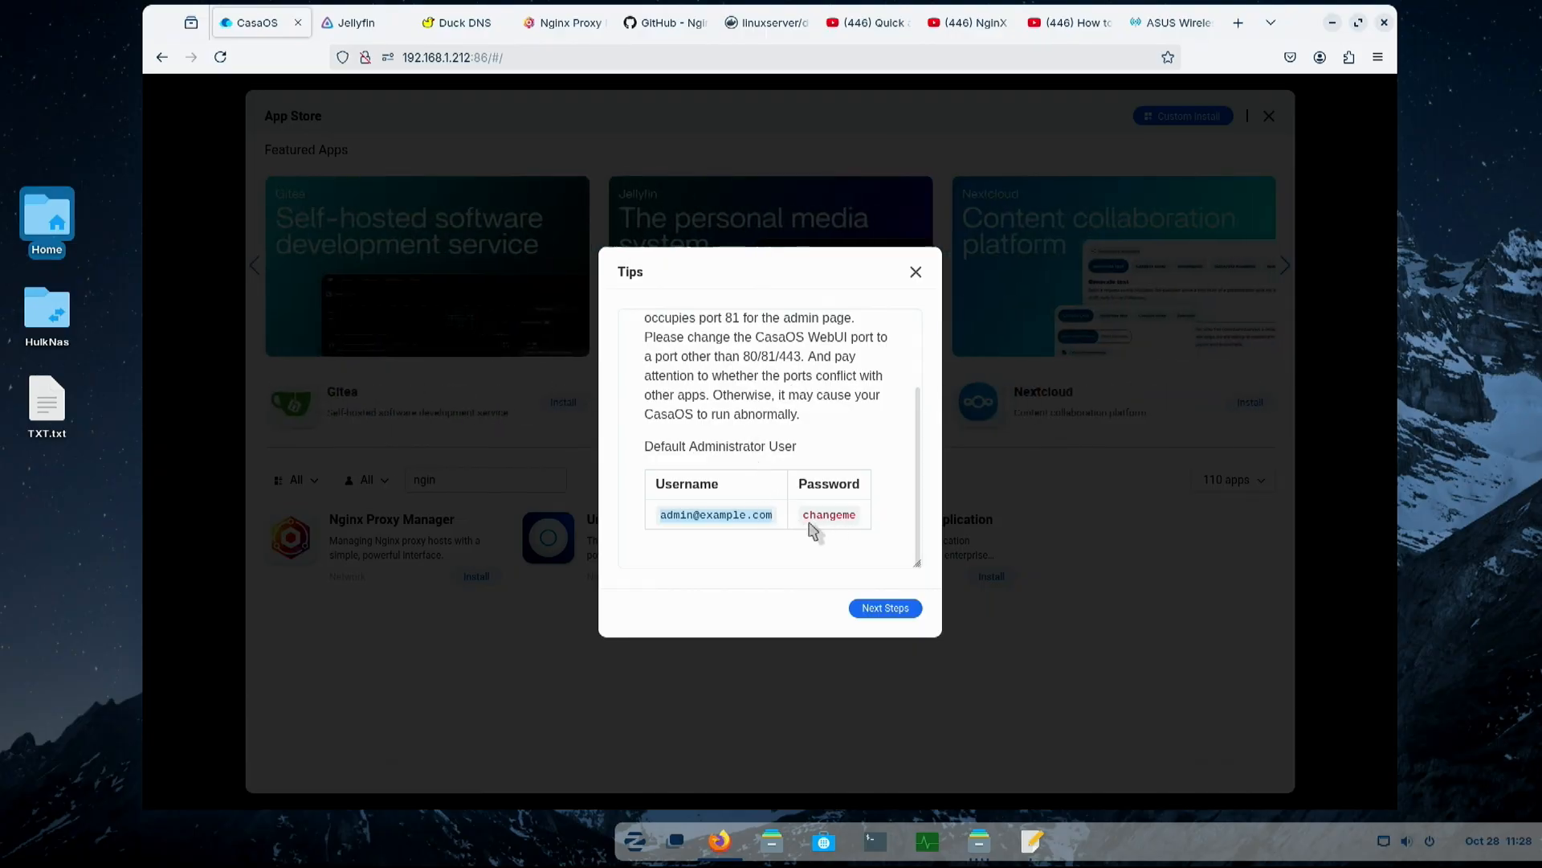
click(874, 611)
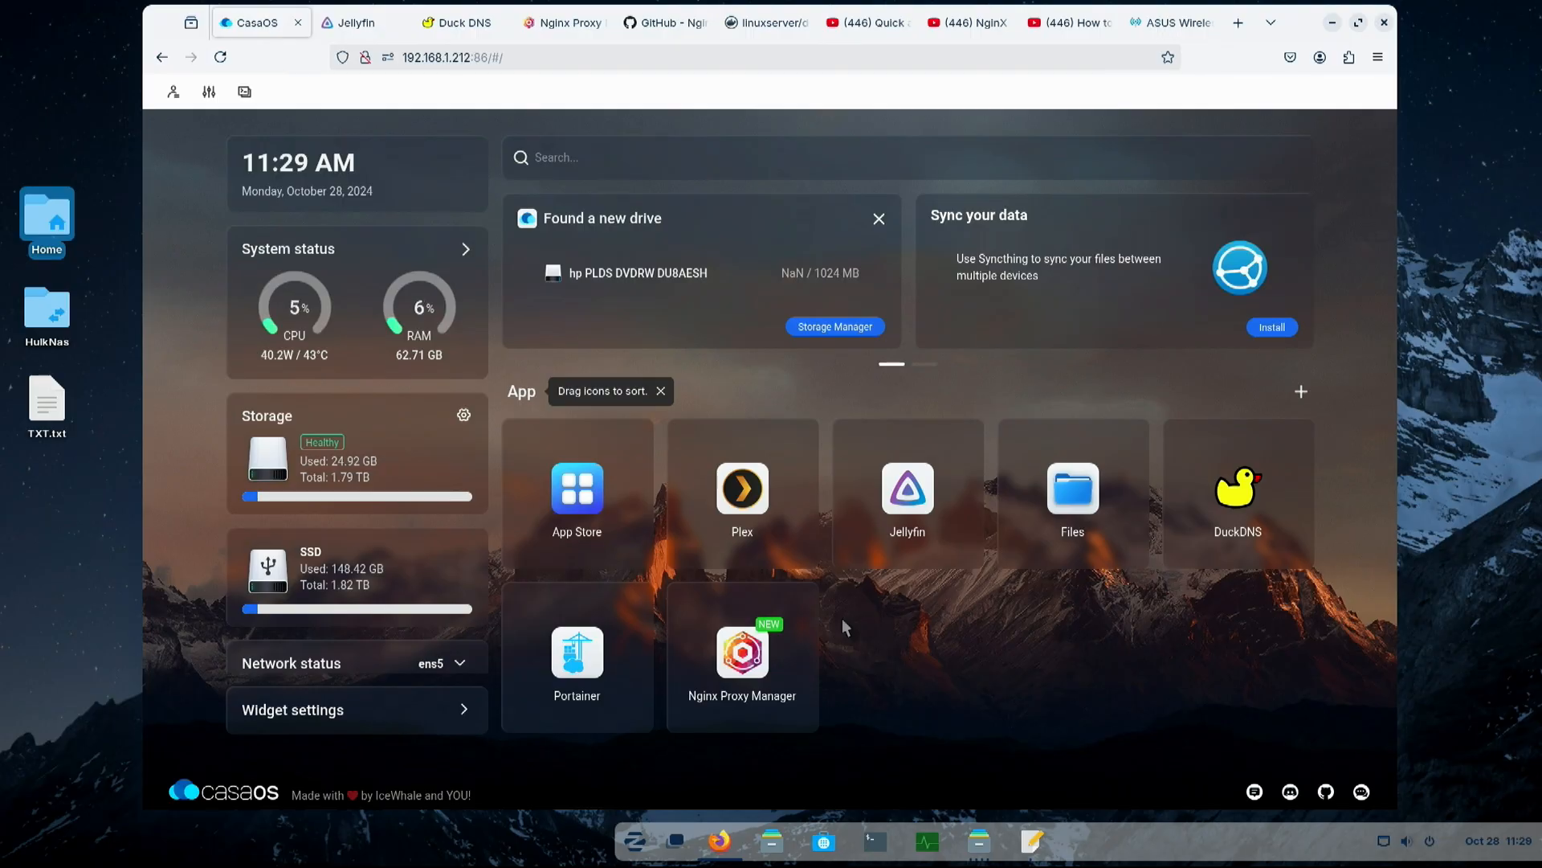
- Inspect the CasaOS port in the page address and in the WebUI port setting, cancelling without an edit
double_click(482, 58)
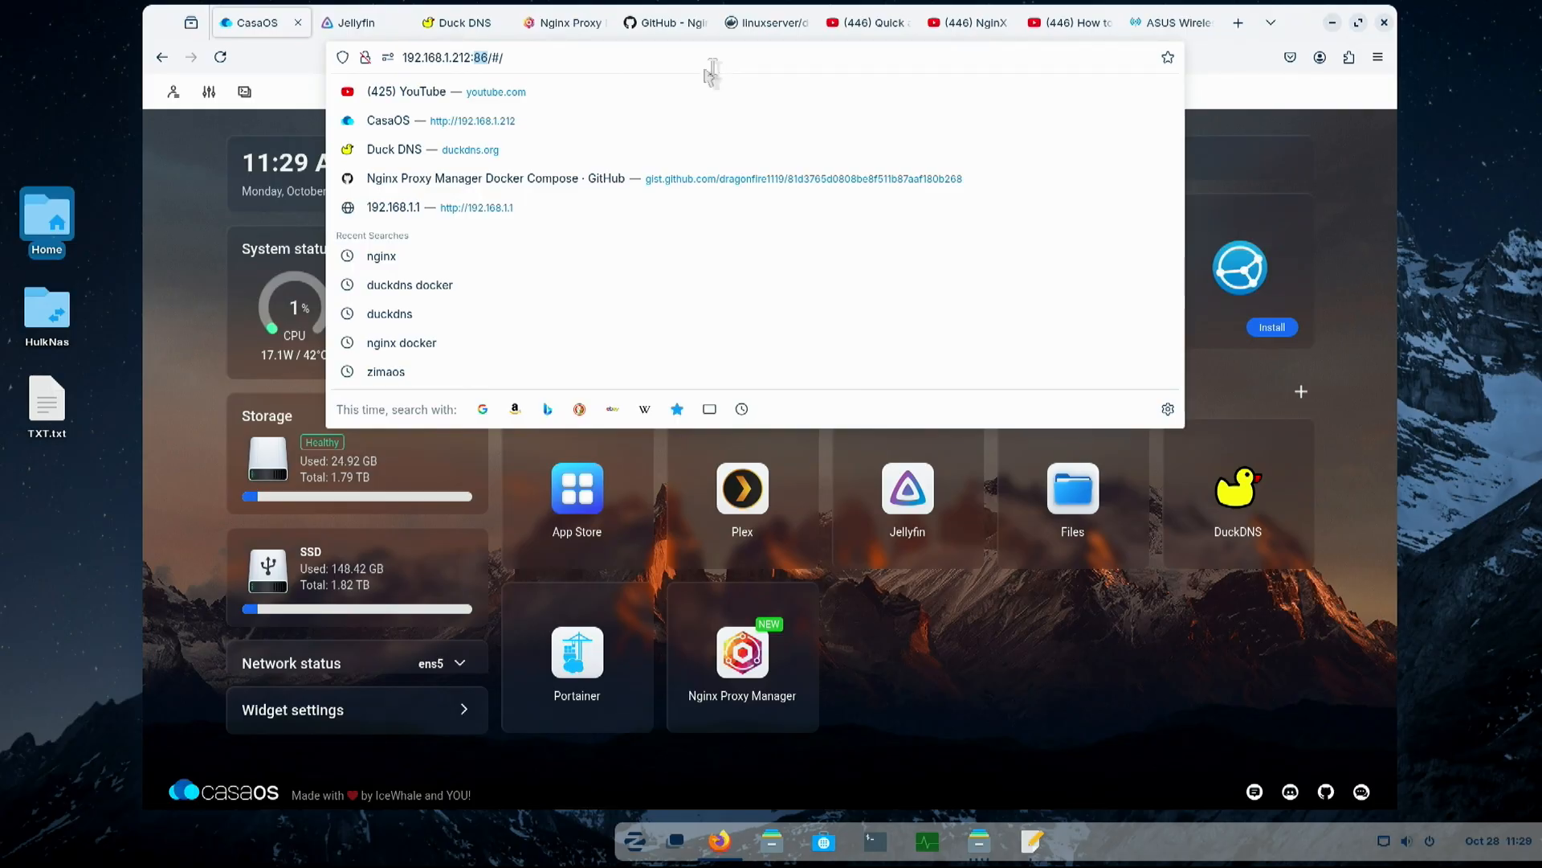
click(255, 138)
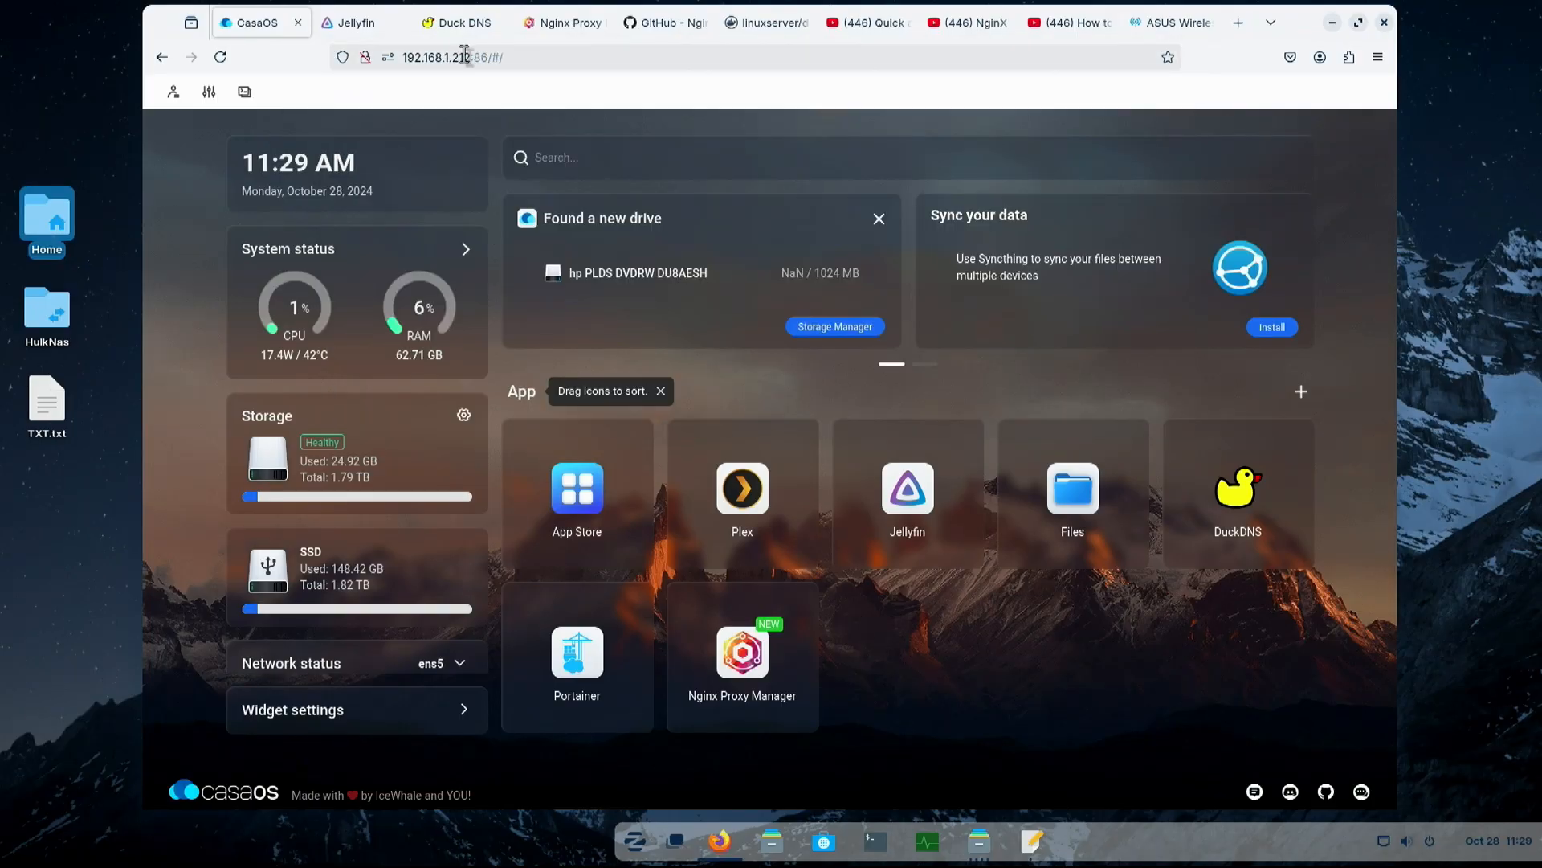
click(209, 94)
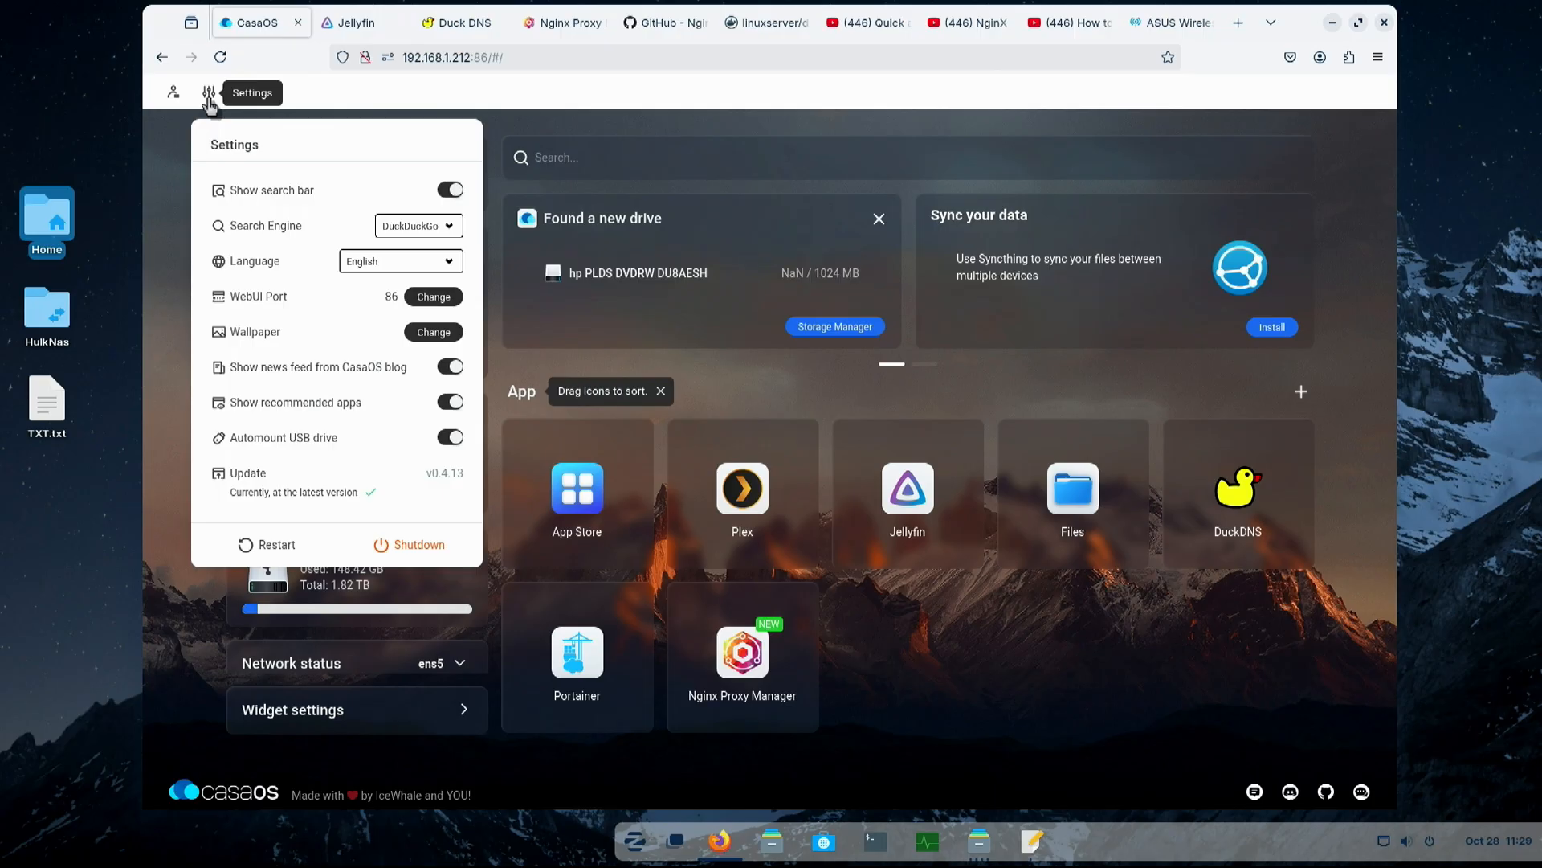
click(438, 299)
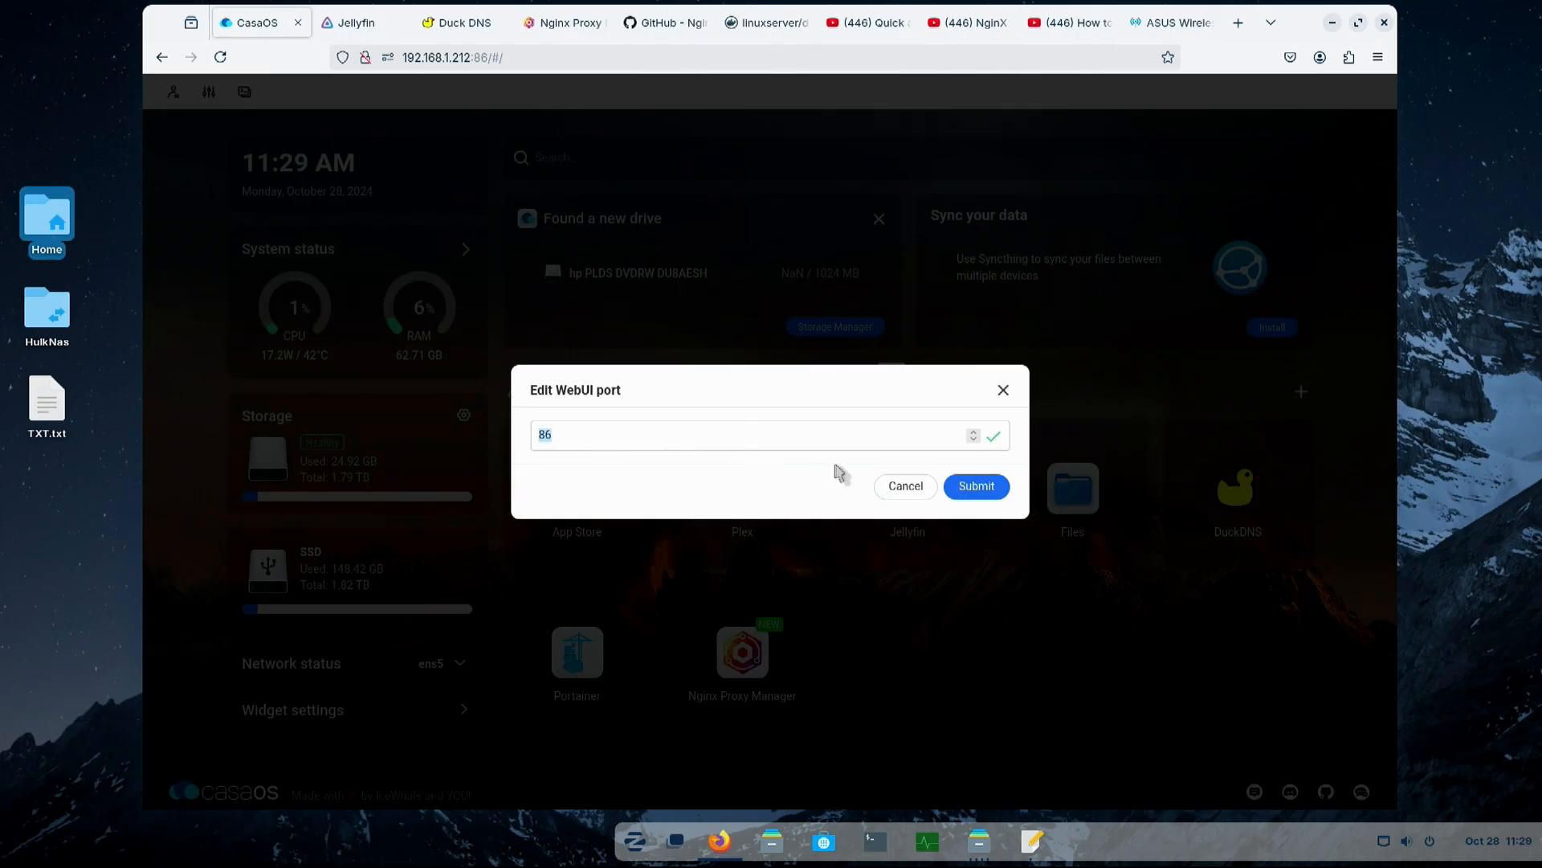
click(892, 489)
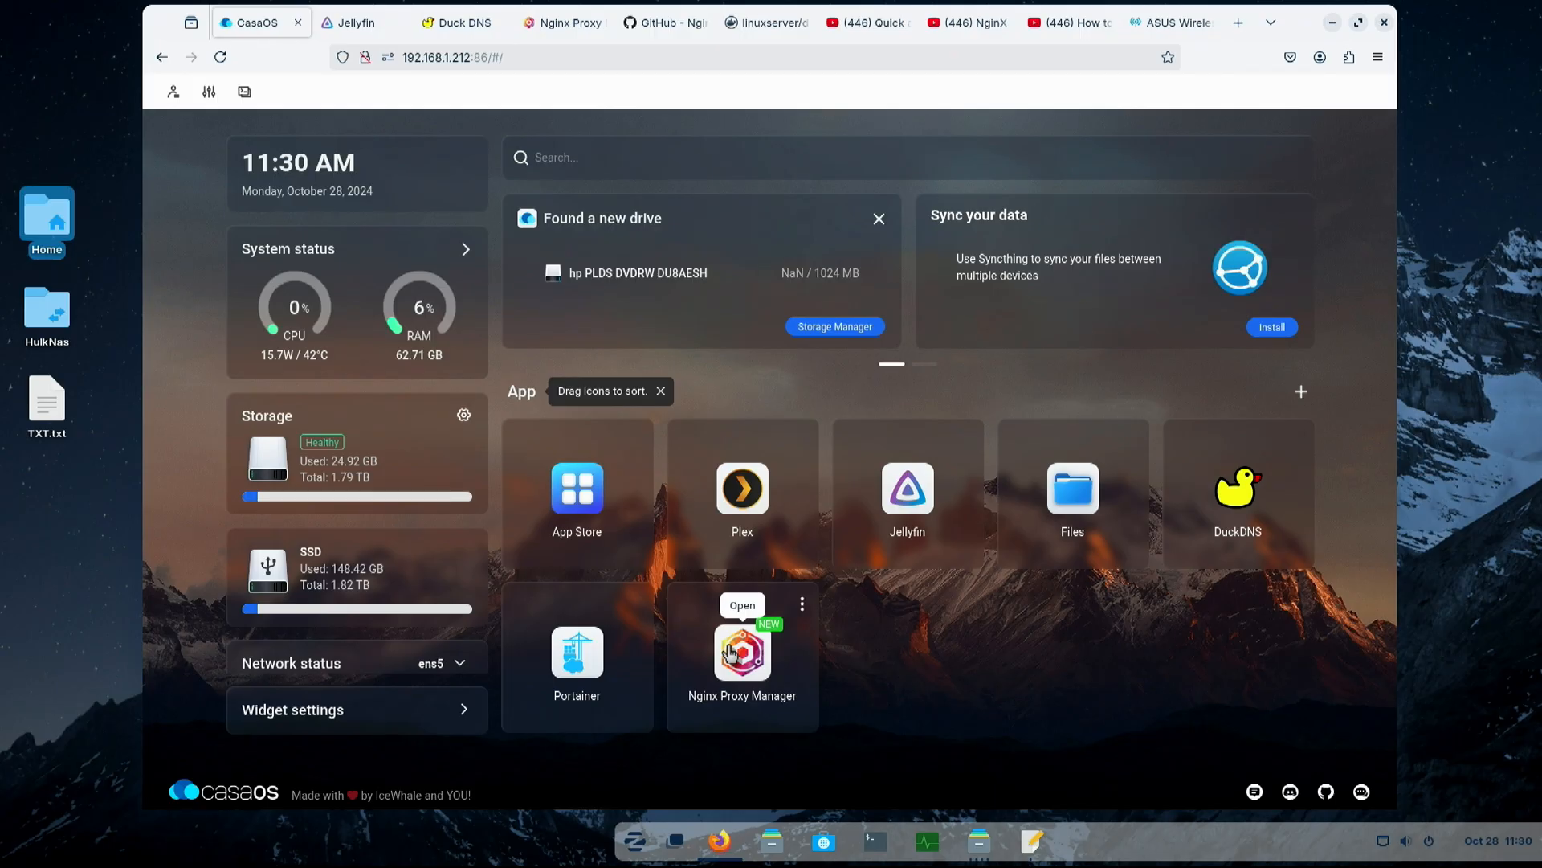
double_click(478, 57)
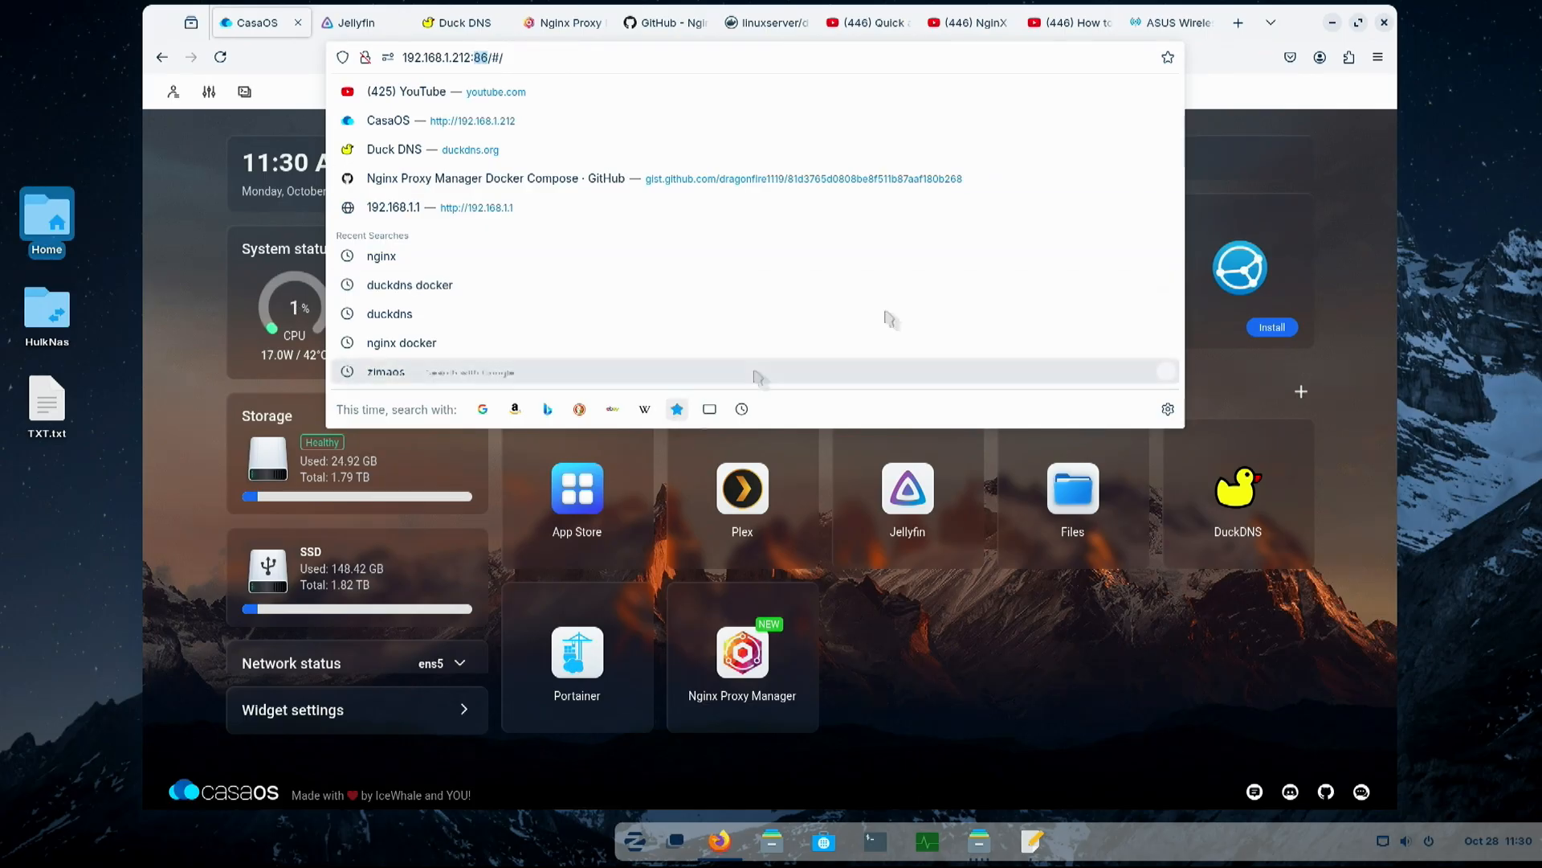
click(1250, 182)
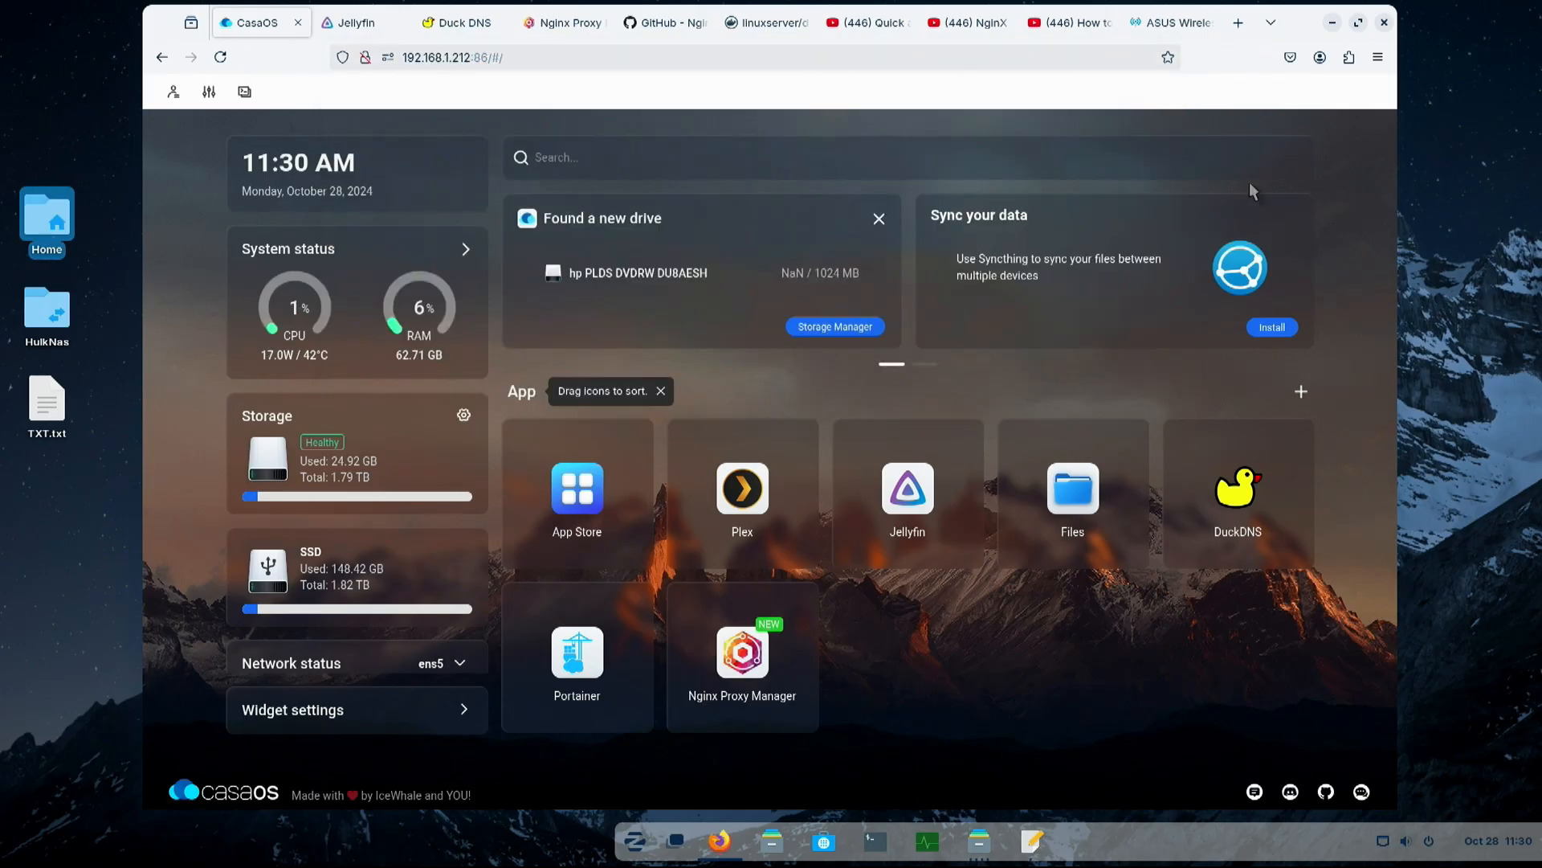
- Open Nginx Proxy Manager from the CasaOS dashboard and enter the default administrator email and password on its login form
click(741, 652)
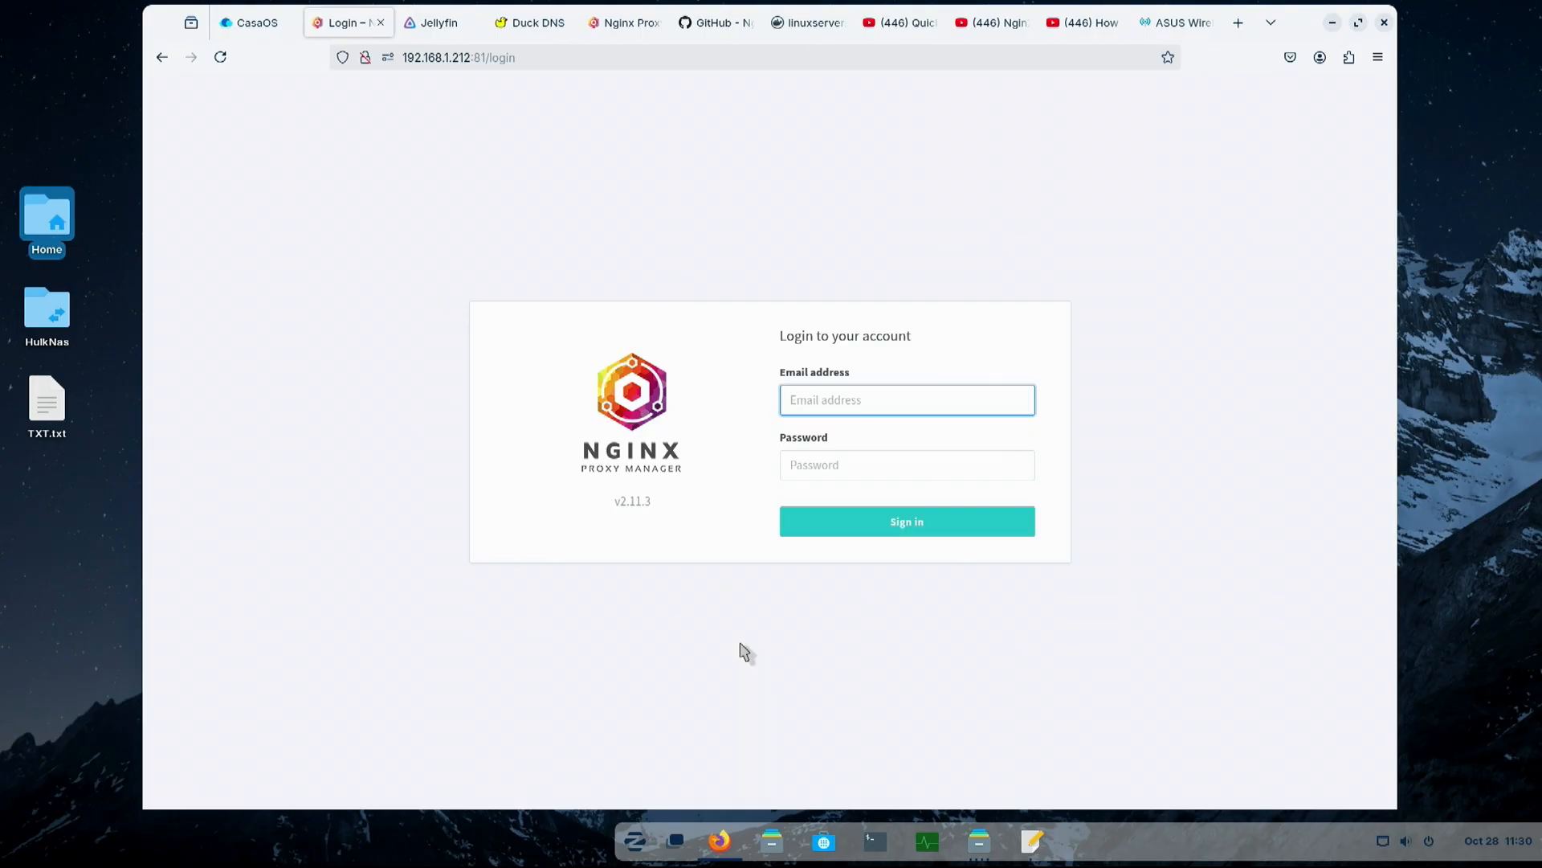
key(ctrl+v)
click(807, 462)
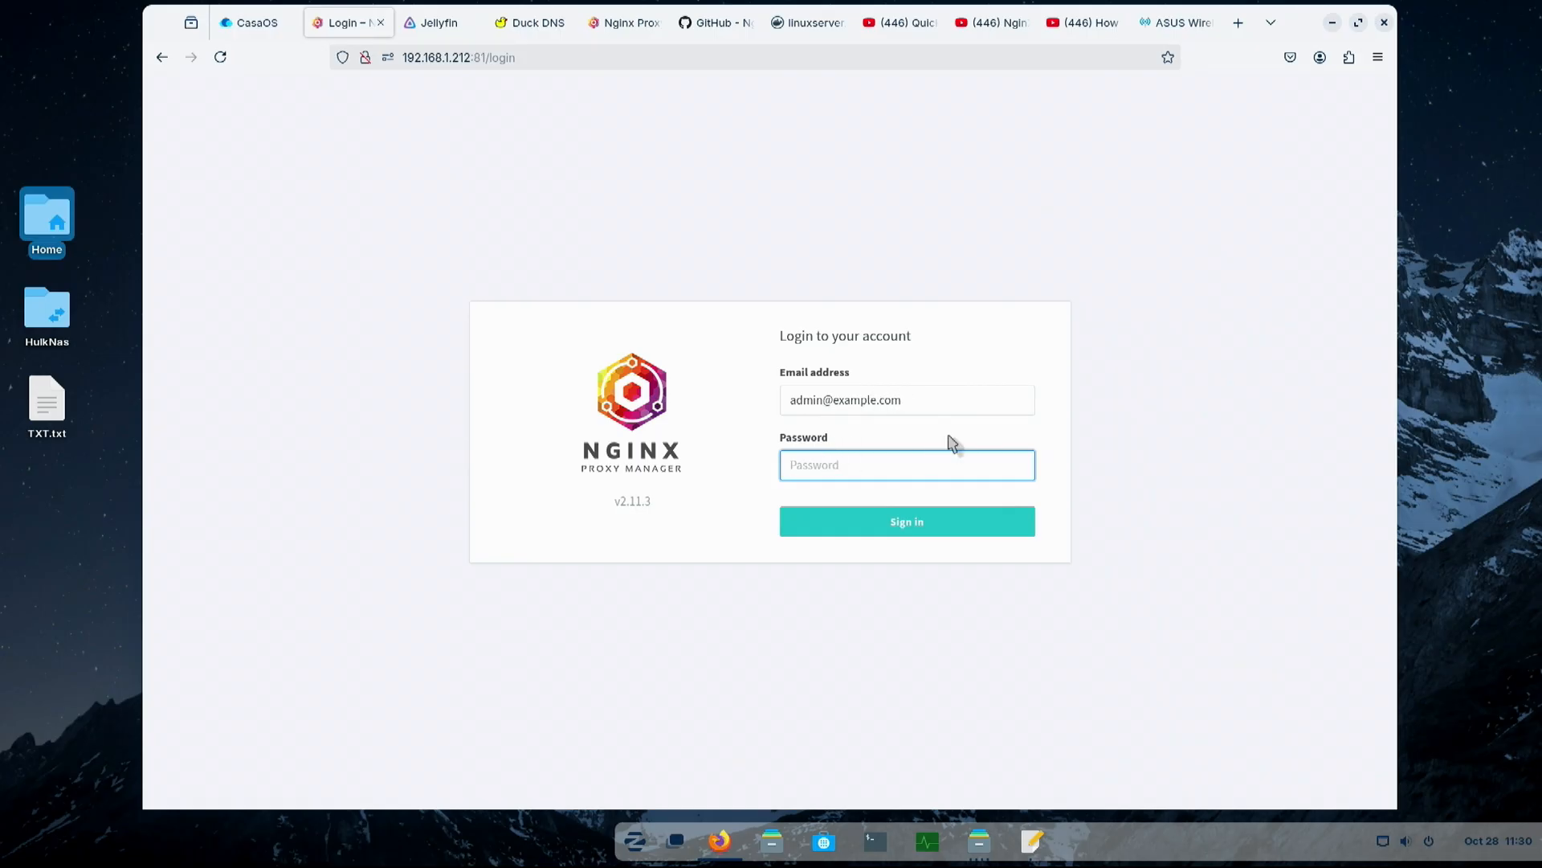
text(changeme)
- Look up the default admin user credentials in the GitHub README and revisit the Nginx Proxy Manager website
click(633, 32)
click(707, 29)
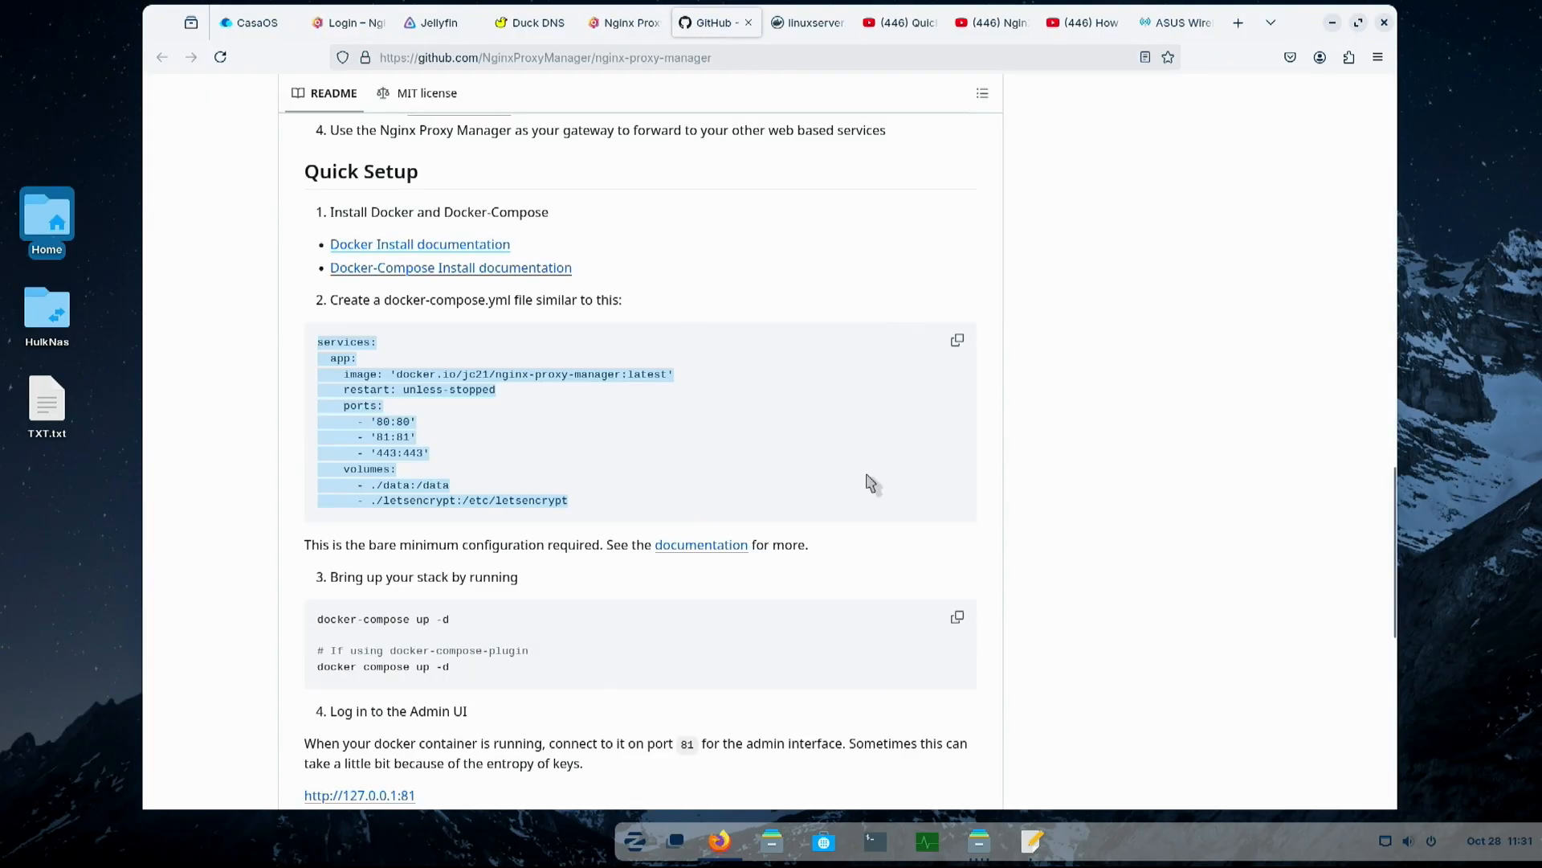
scroll(823, 478, down, 3)
scroll(820, 472, down, 1)
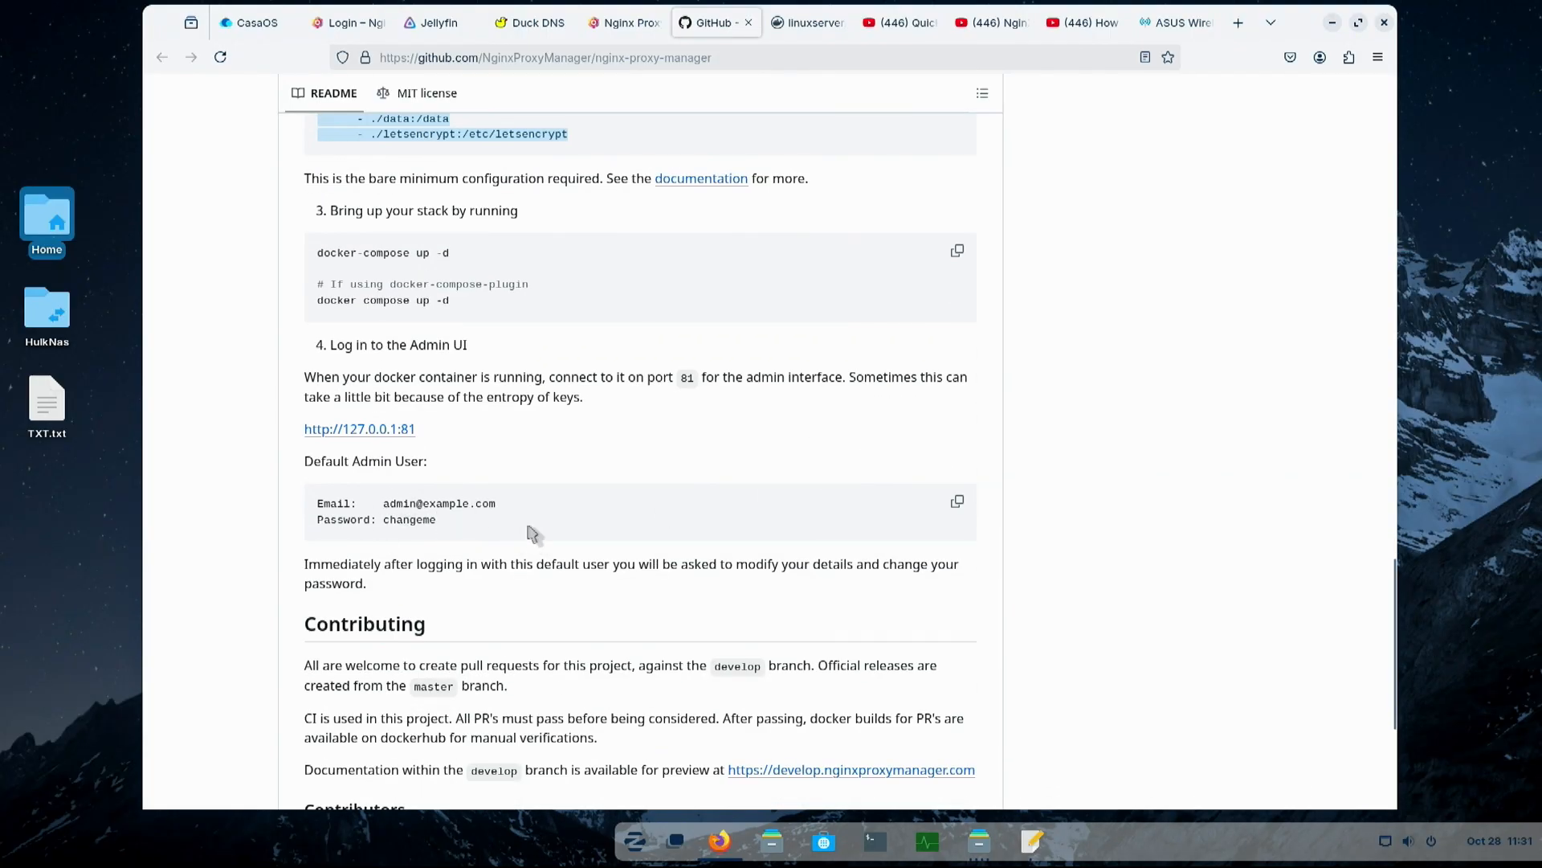
click(625, 24)
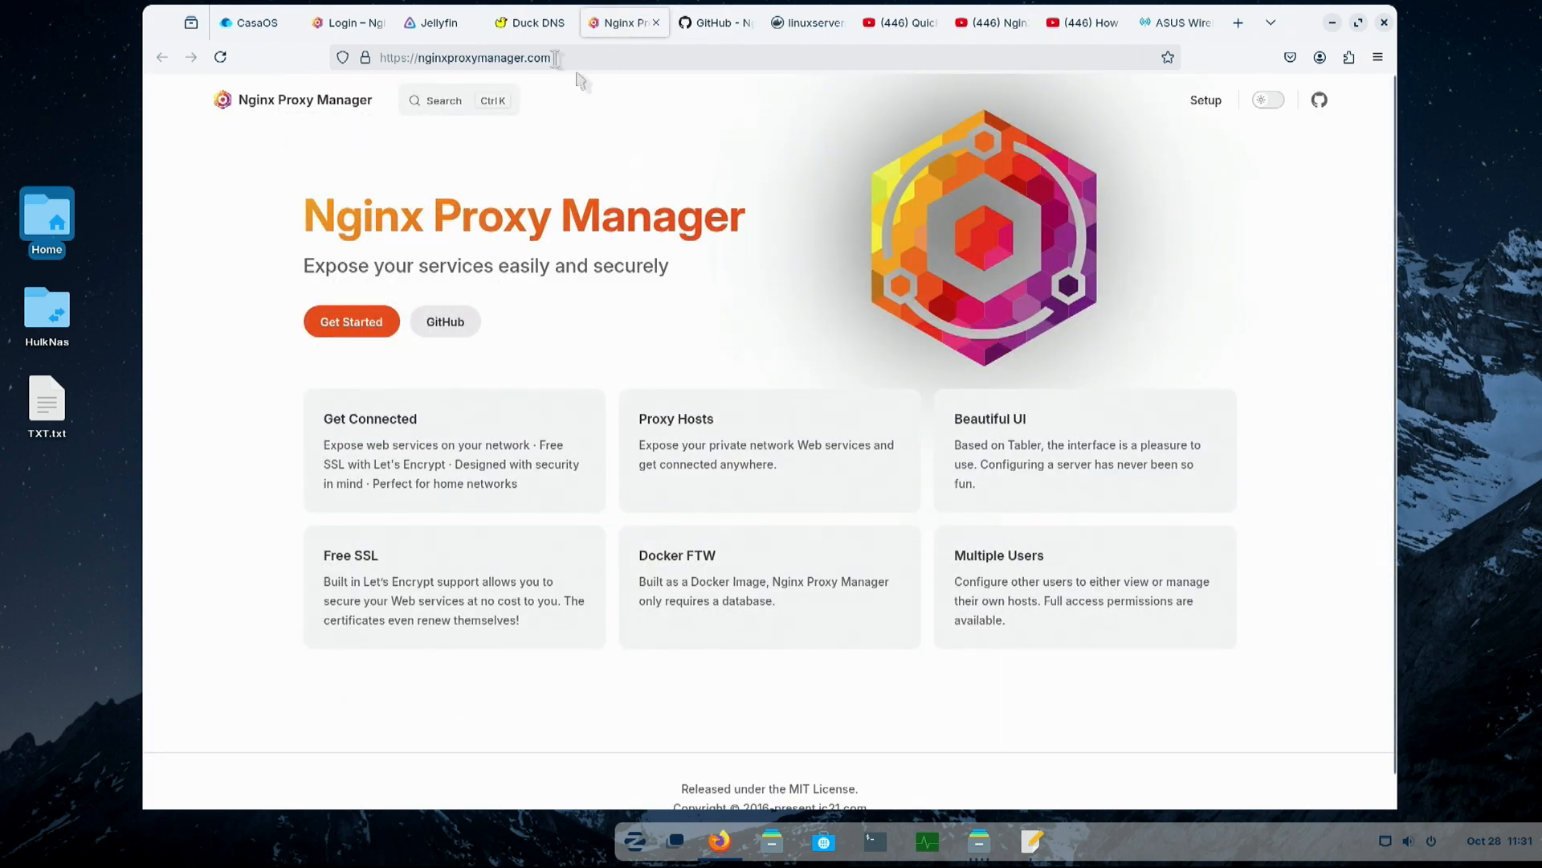
- Return to the login page, sign in as the default administrator and replace the email address in the user details
click(345, 22)
click(838, 526)
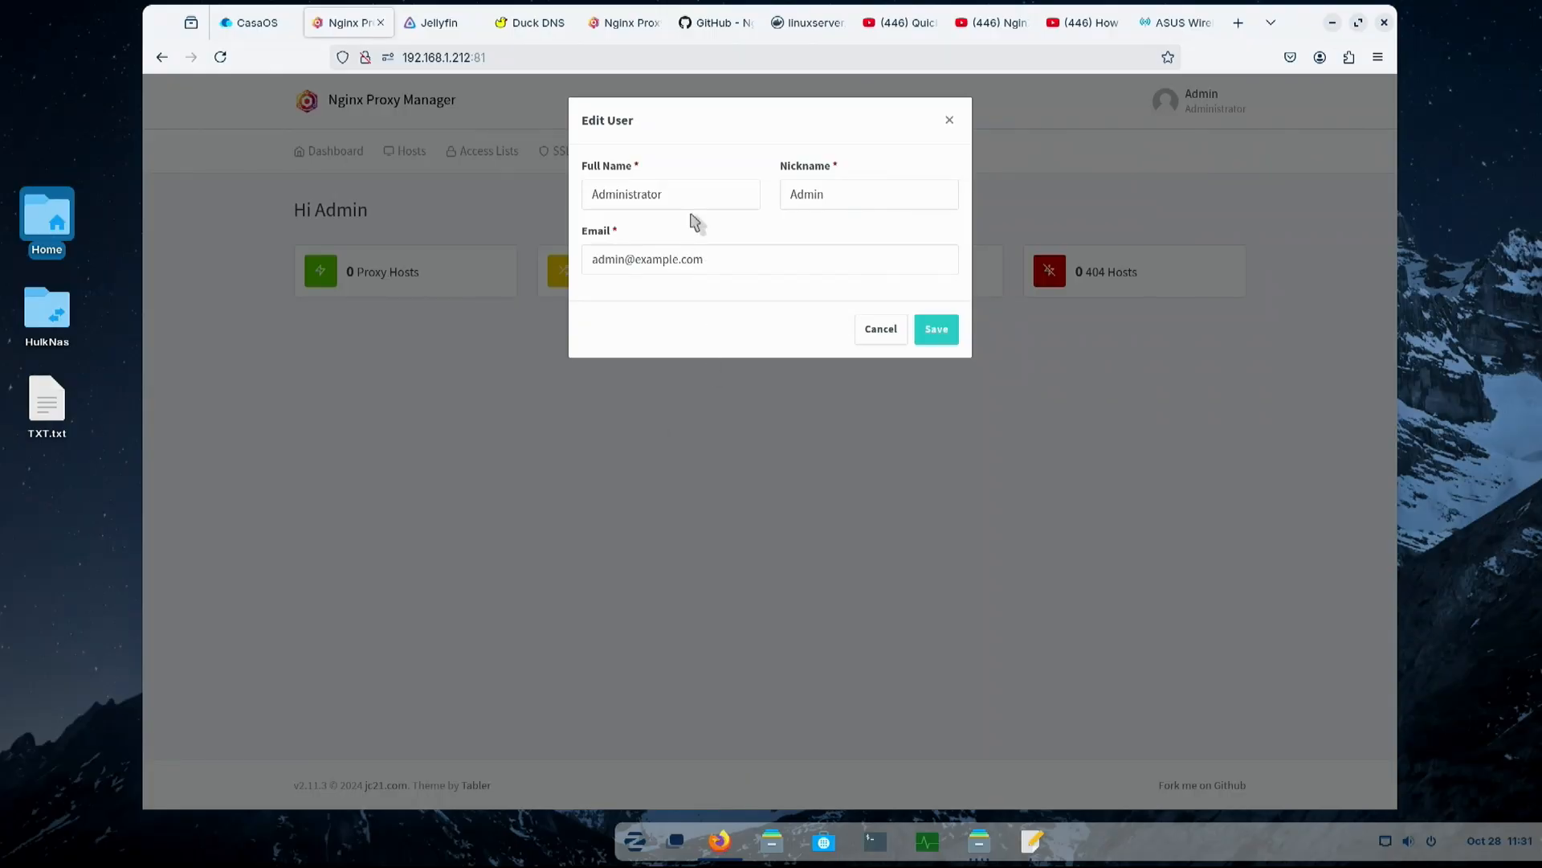
drag(706, 257, 569, 265)
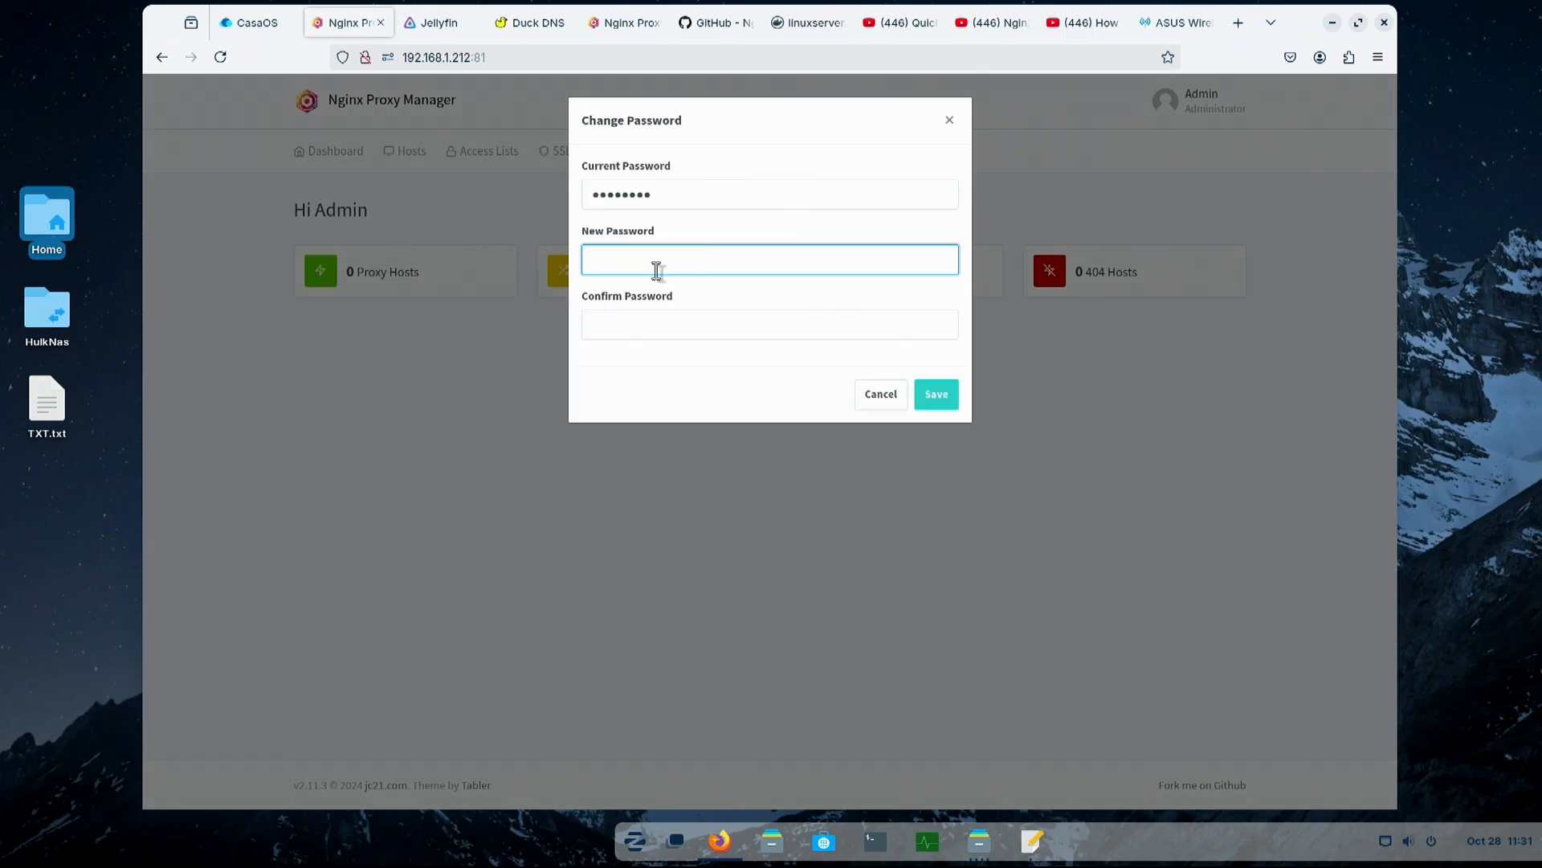
- Enter and confirm a new administrator password in the change password form and save it
text(••••••••)
click(679, 325)
text(••••••)
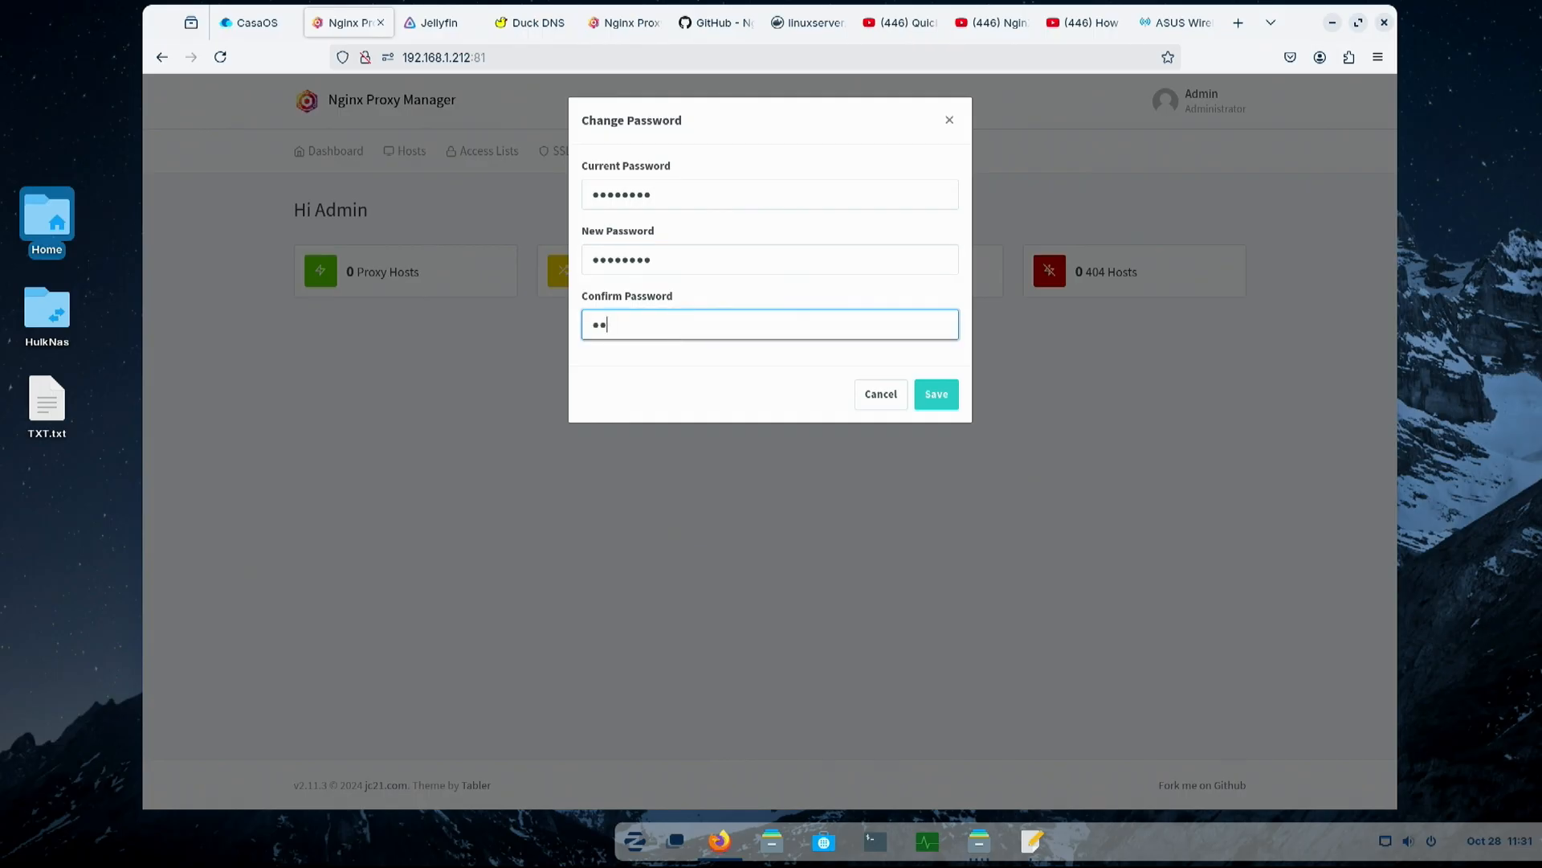
key(BackSpace)
key(BackSpace)
key(BackSpace)
key(BackSpace)
key(BackSpace)
key(BackSpace)
text(••••••••)
click(920, 389)
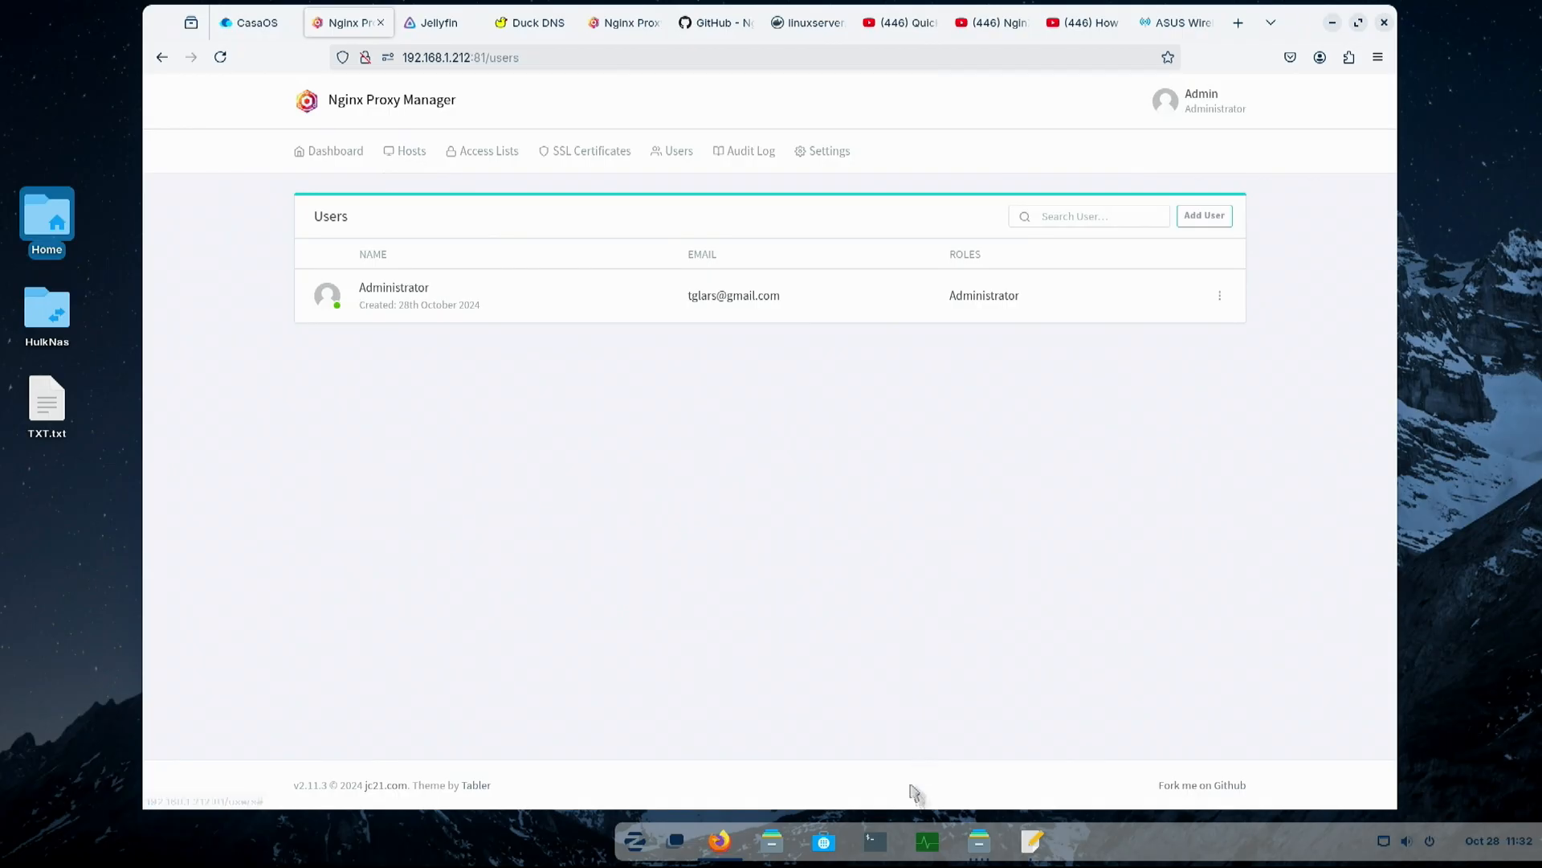
- Compare the port mappings in nginx.yaml with the port in the Nginx Proxy Manager address
click(1032, 840)
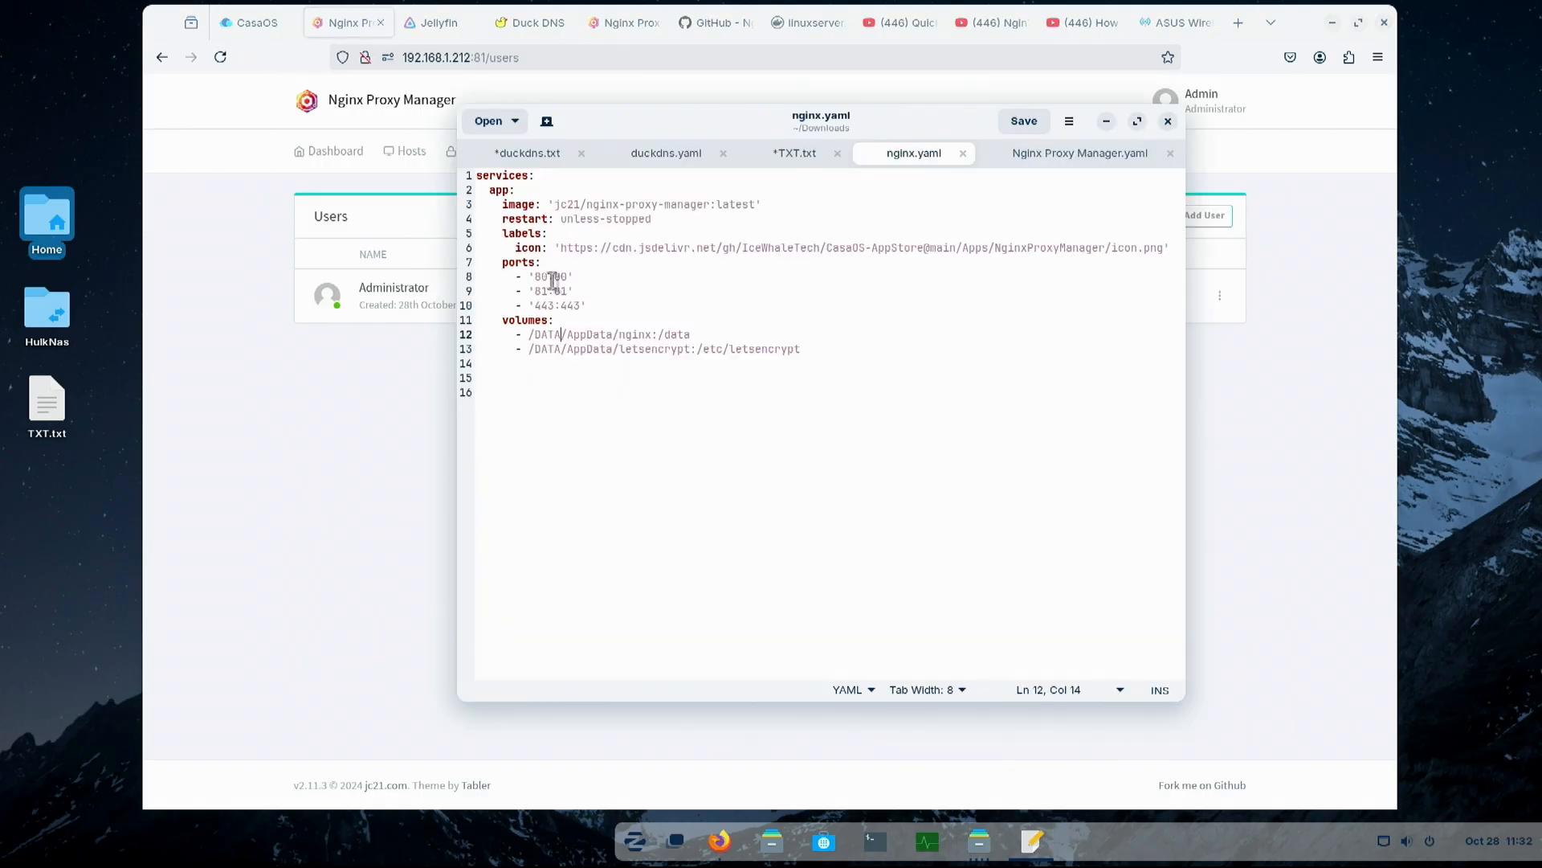
drag(536, 273, 568, 273)
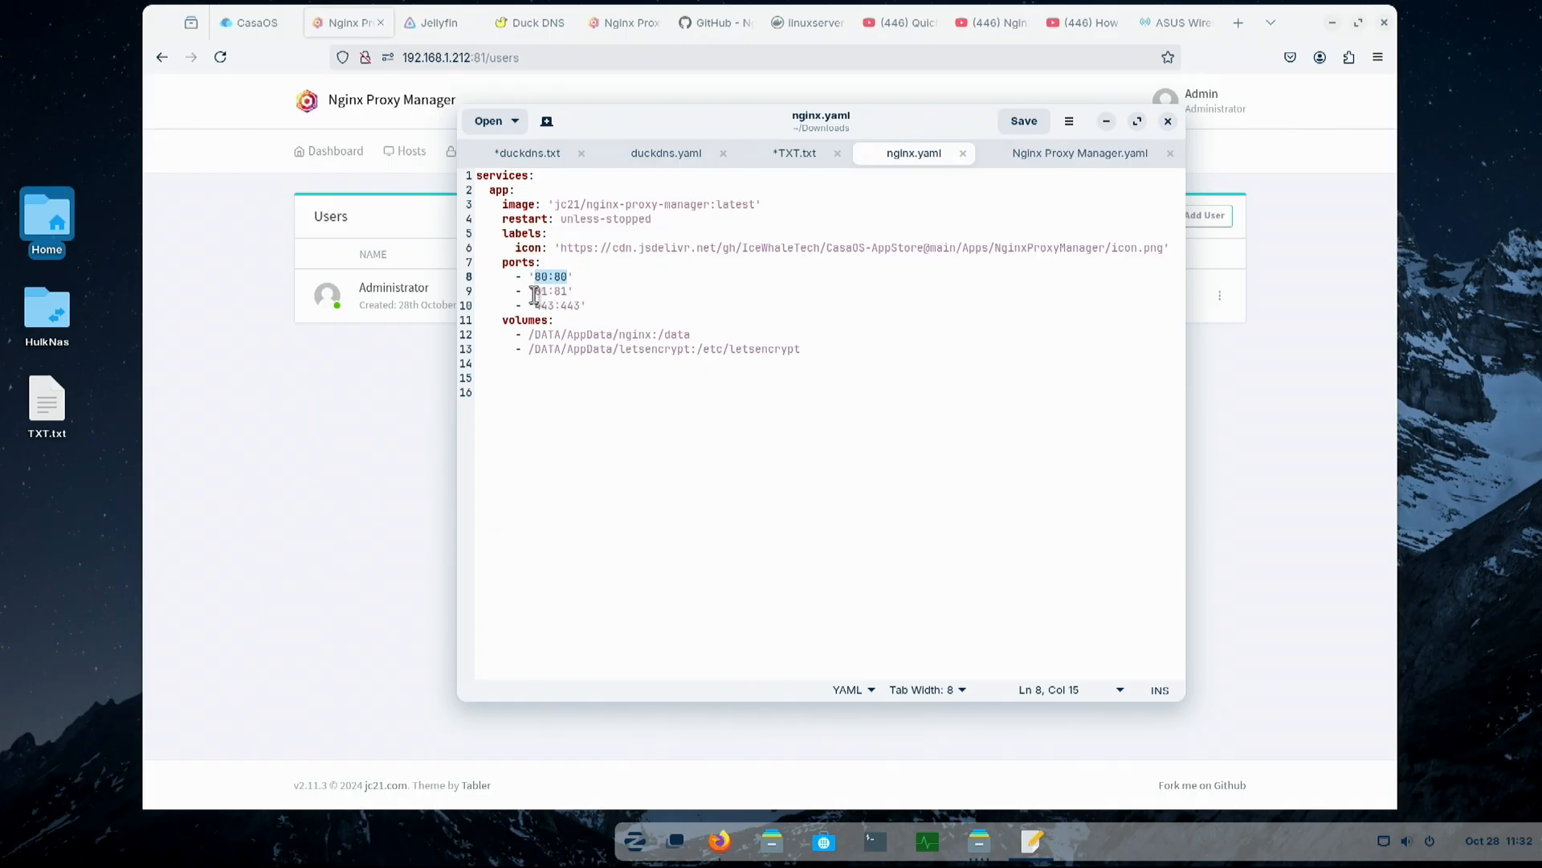
drag(534, 292, 571, 290)
click(410, 456)
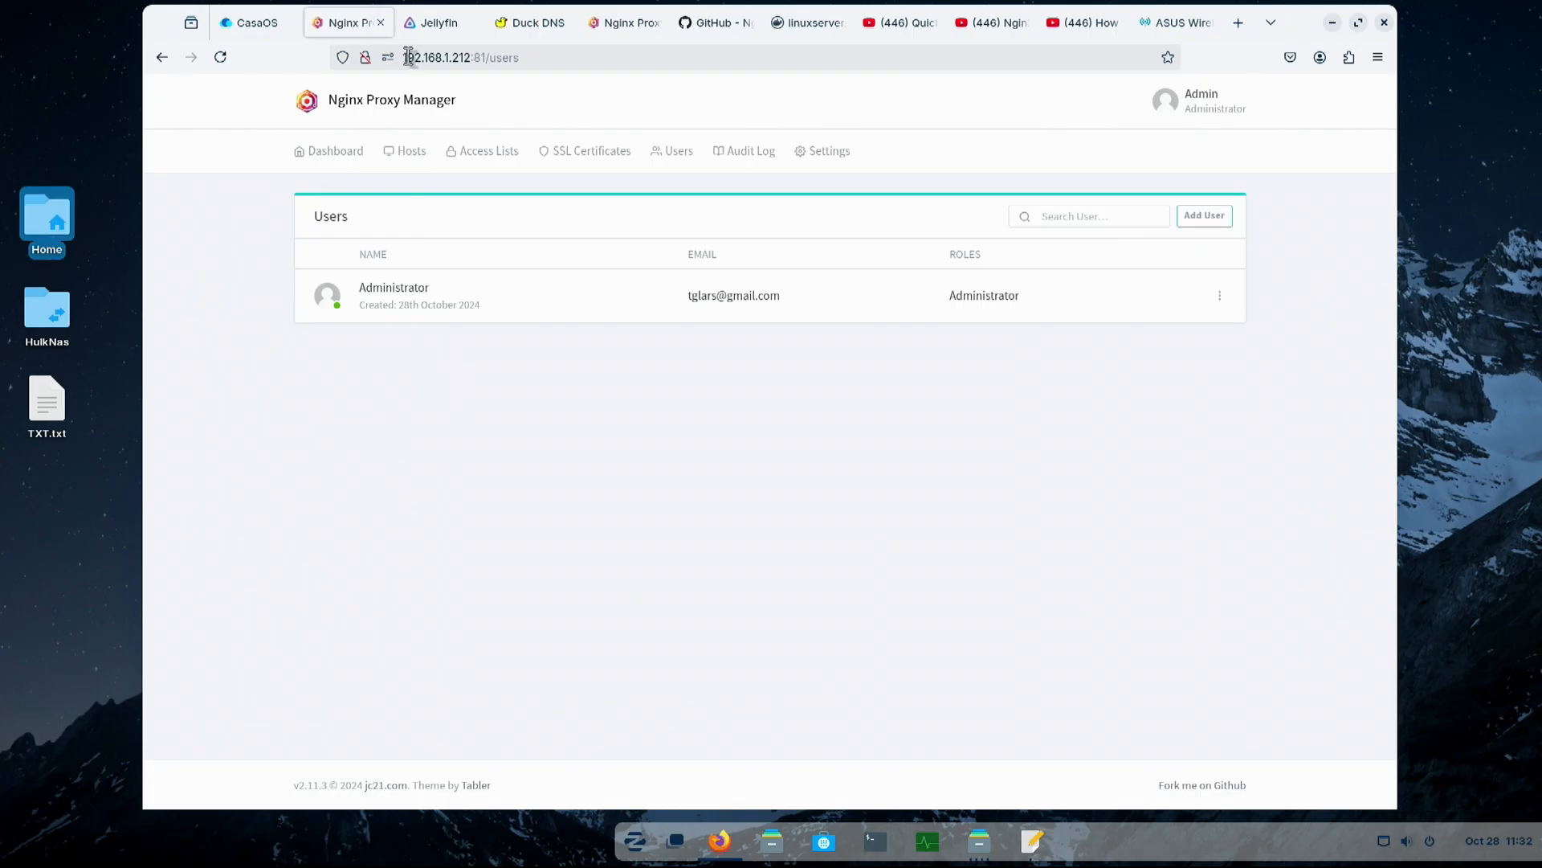
drag(403, 58, 474, 58)
click(479, 58)
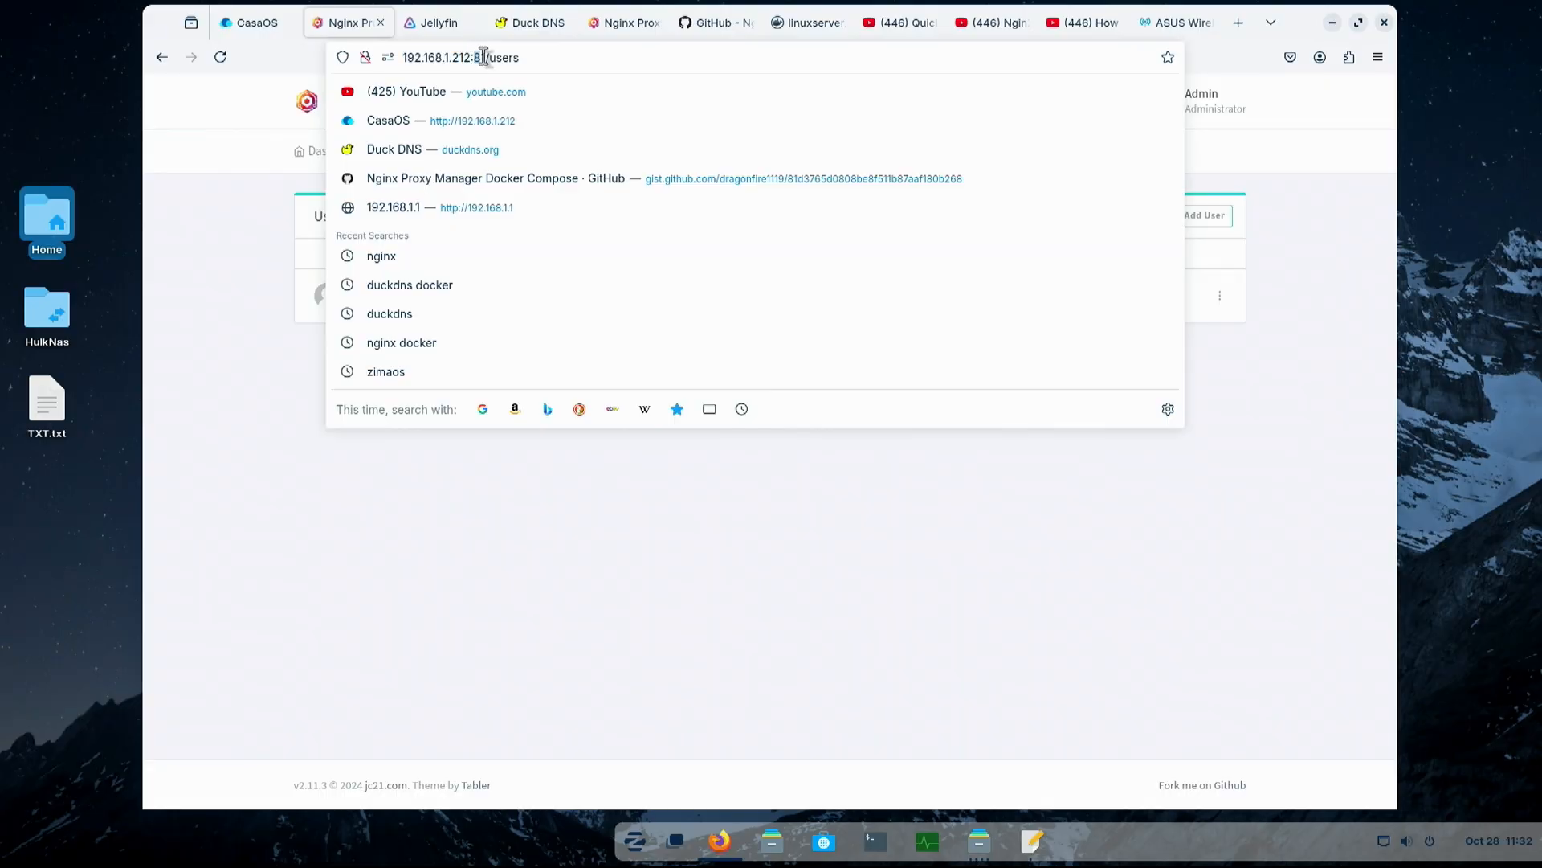
click(669, 593)
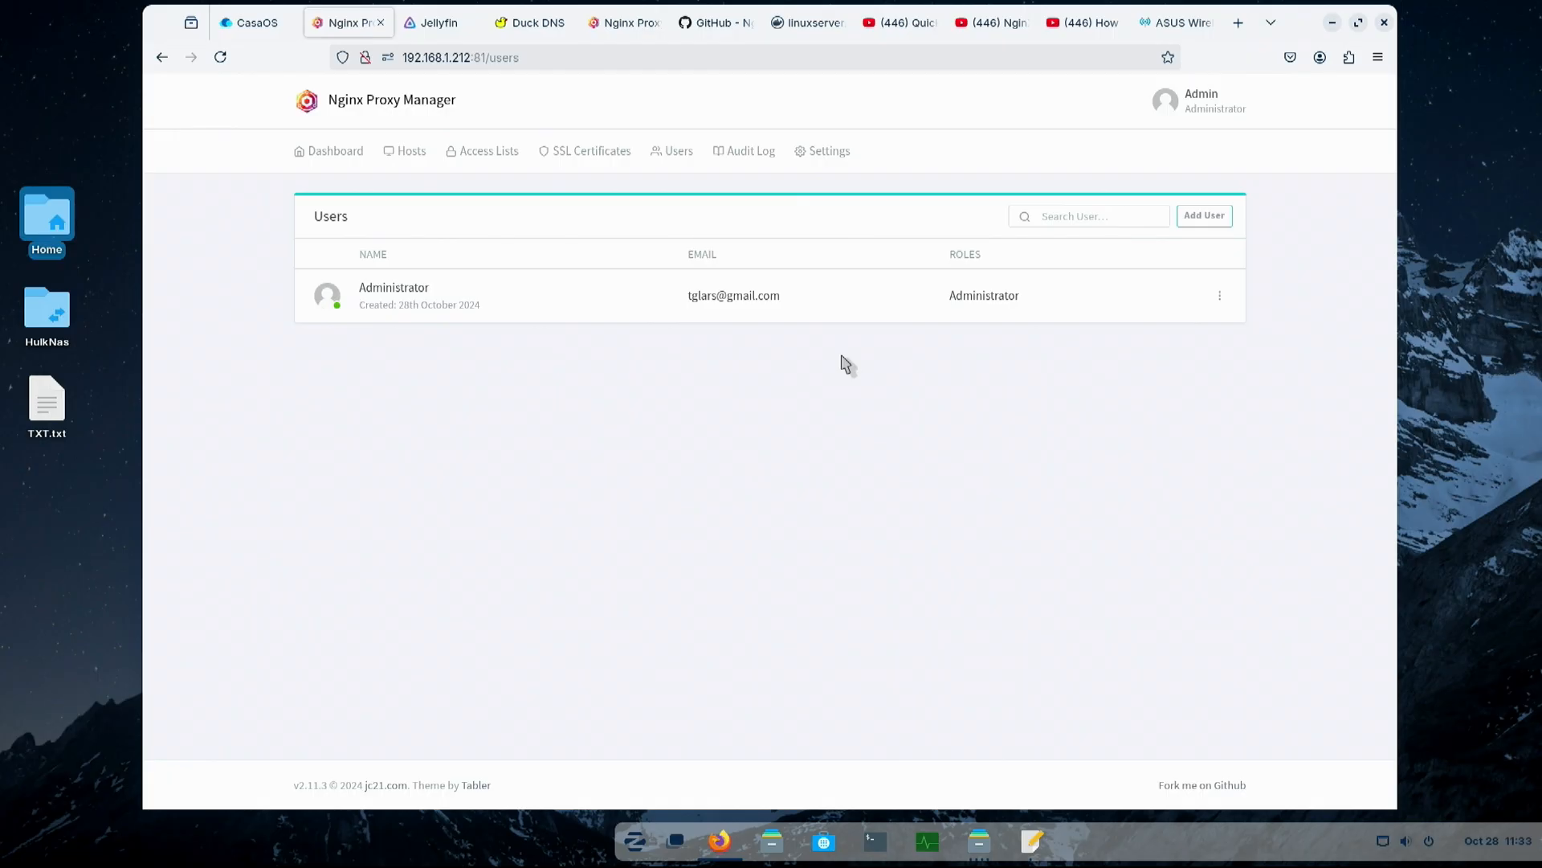
- Check the server's IP address against the port forwarding list on the ASUS router page
drag(402, 58, 471, 58)
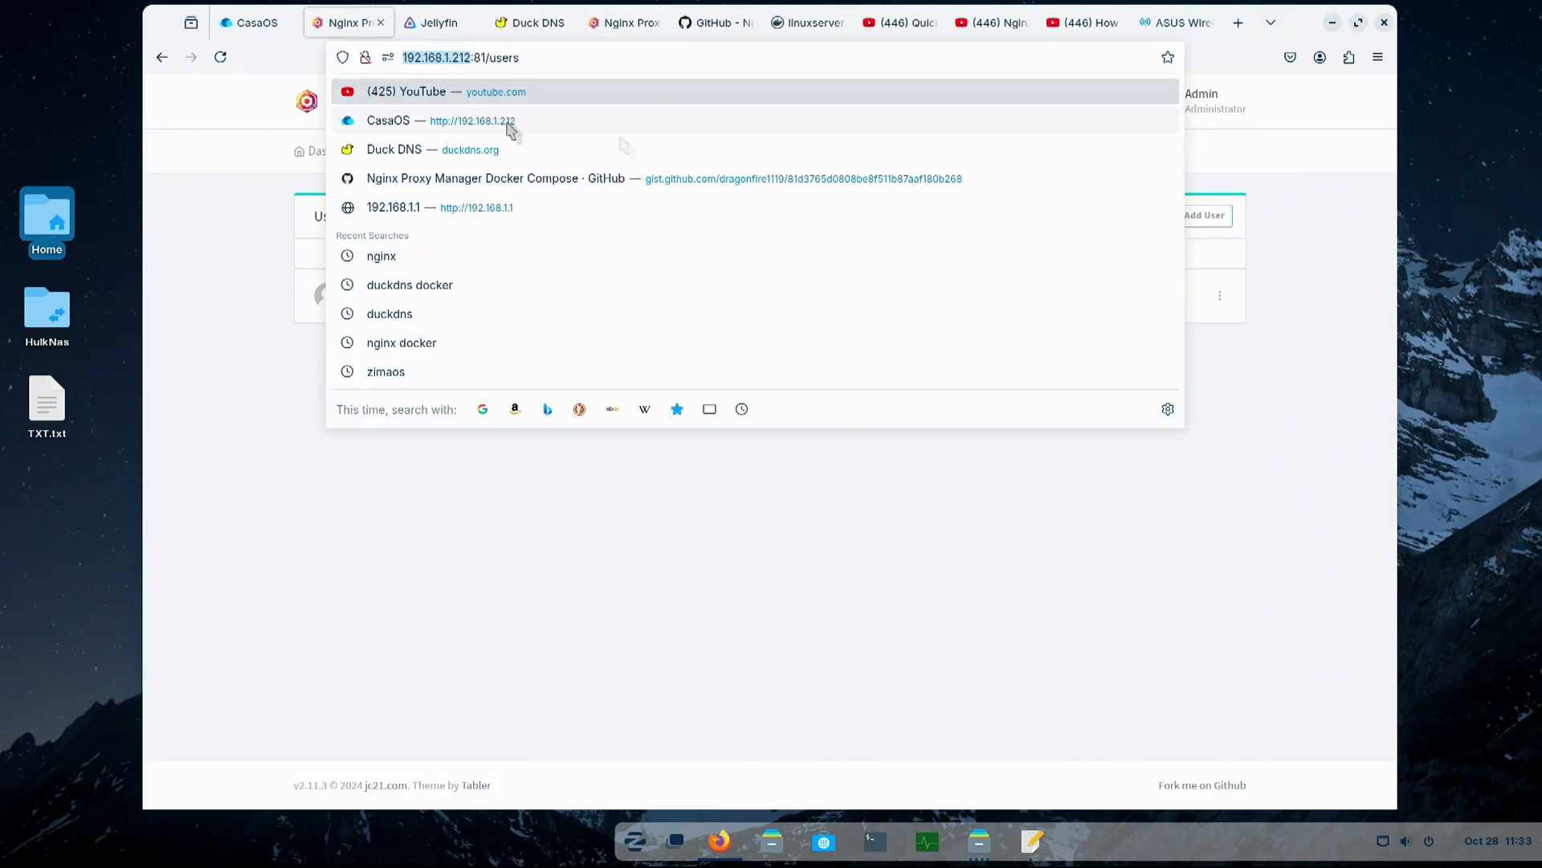
click(1182, 22)
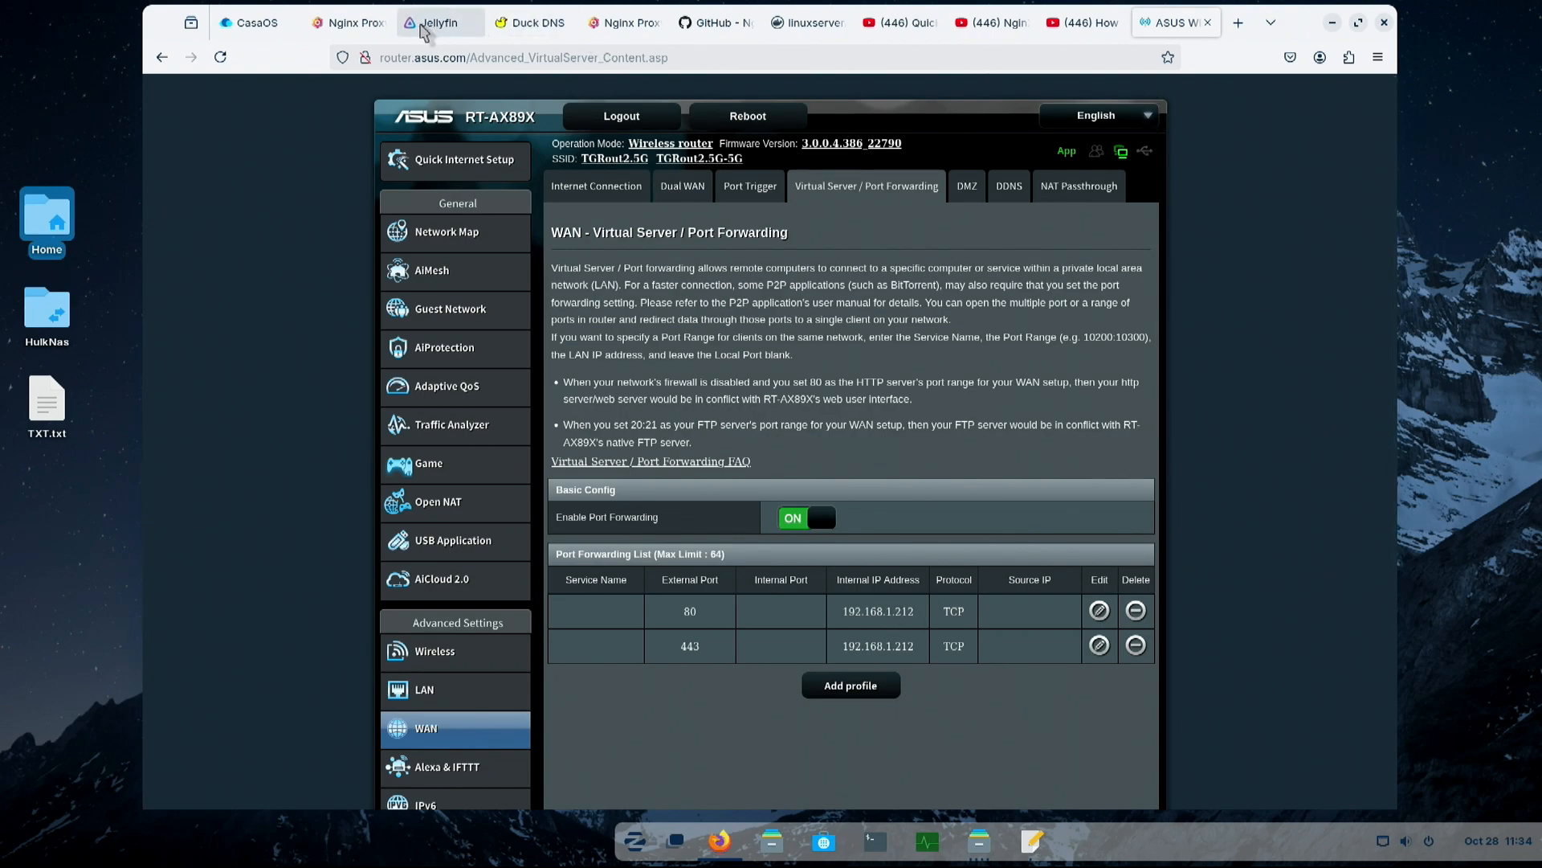
click(381, 29)
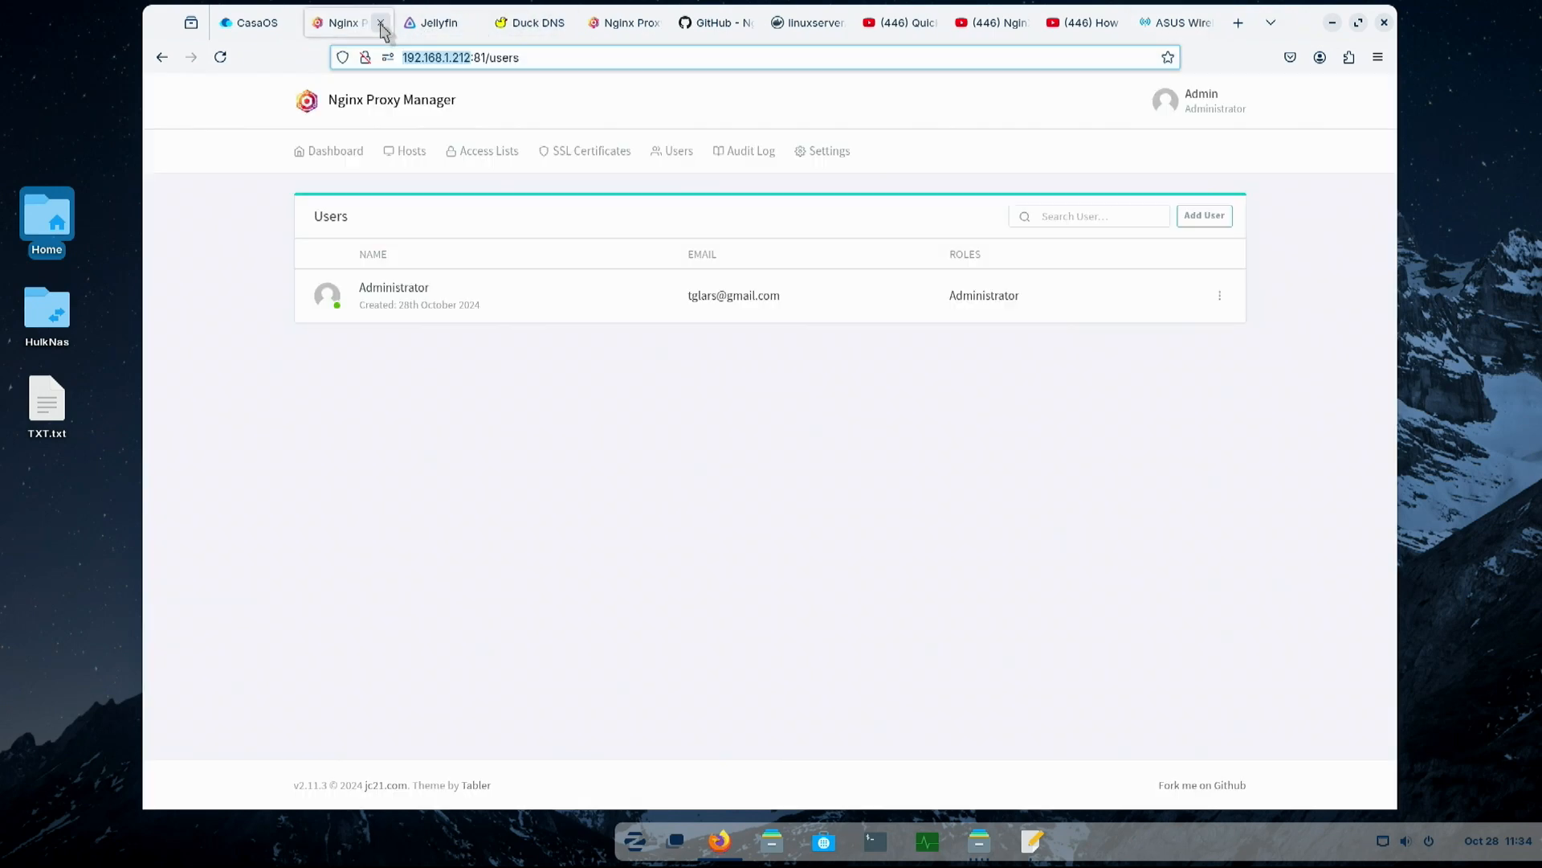
- View the available host types and the options for adding a certificate on the SSL Certificates page
click(409, 157)
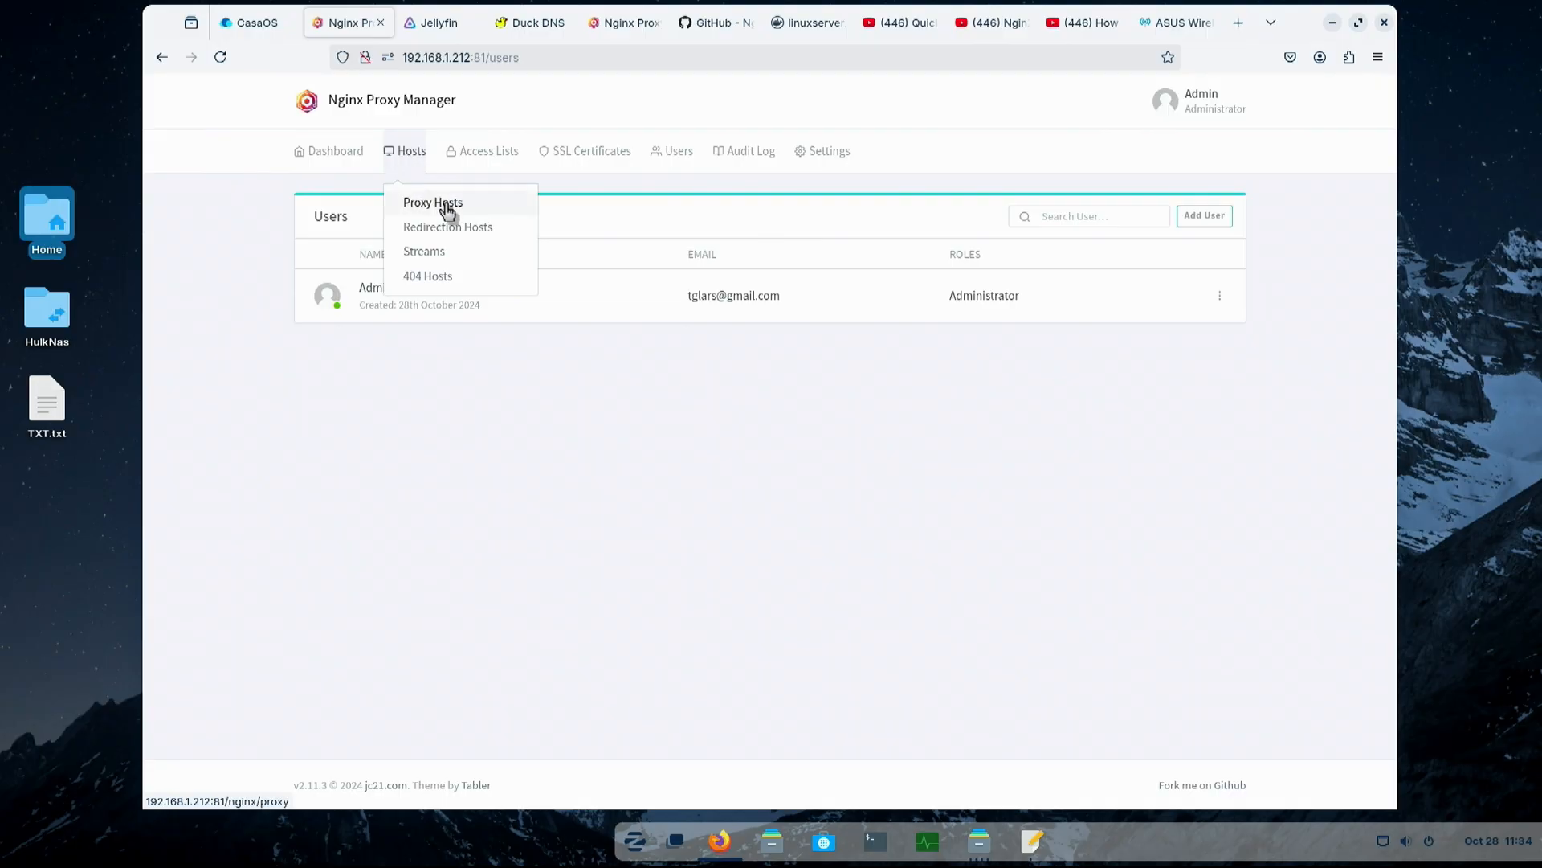
click(613, 188)
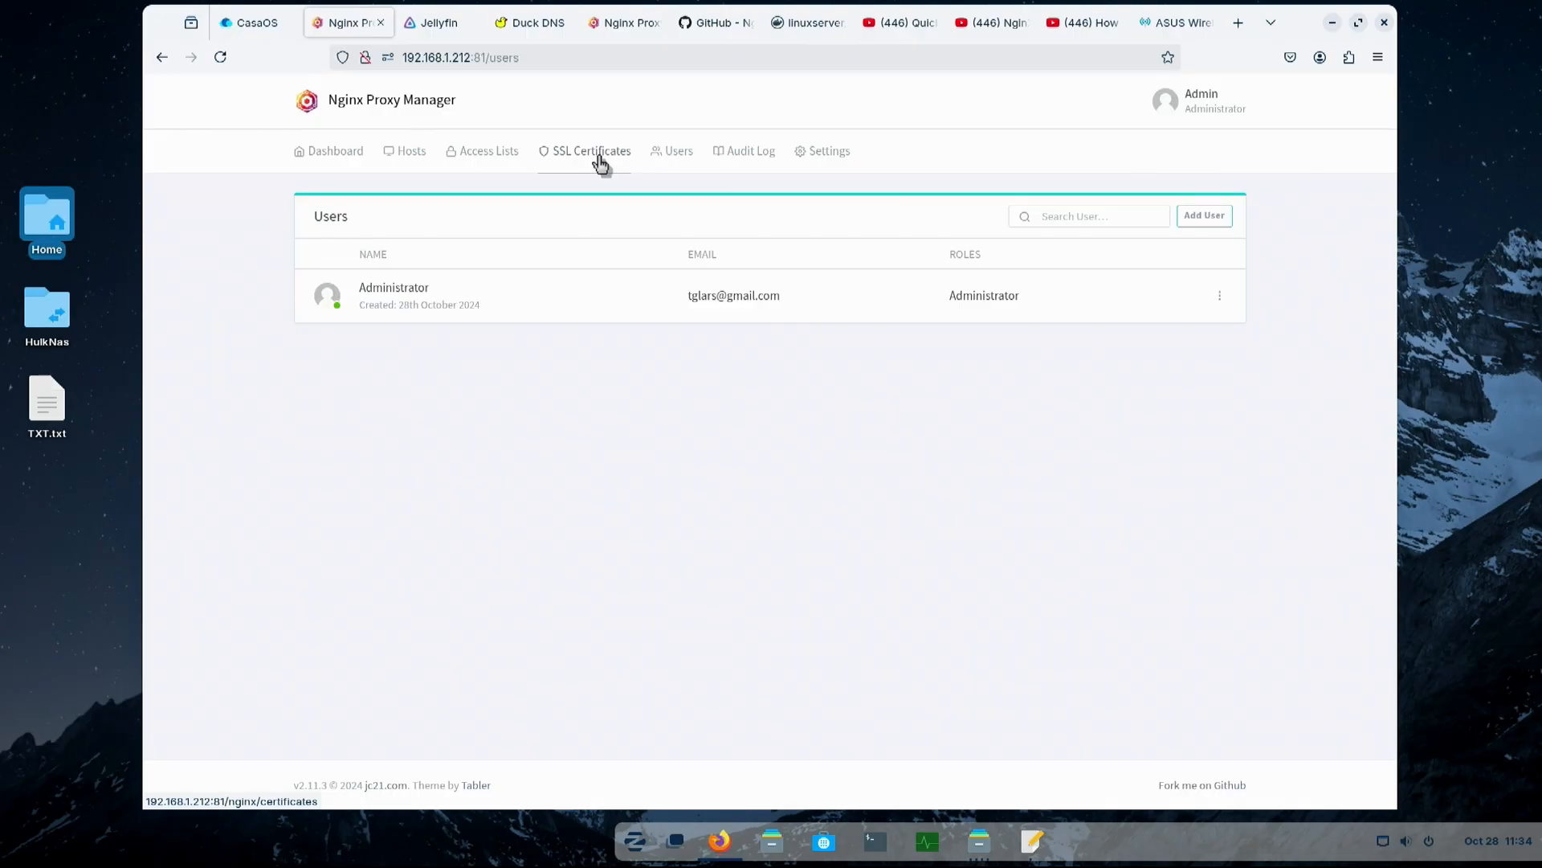
click(599, 161)
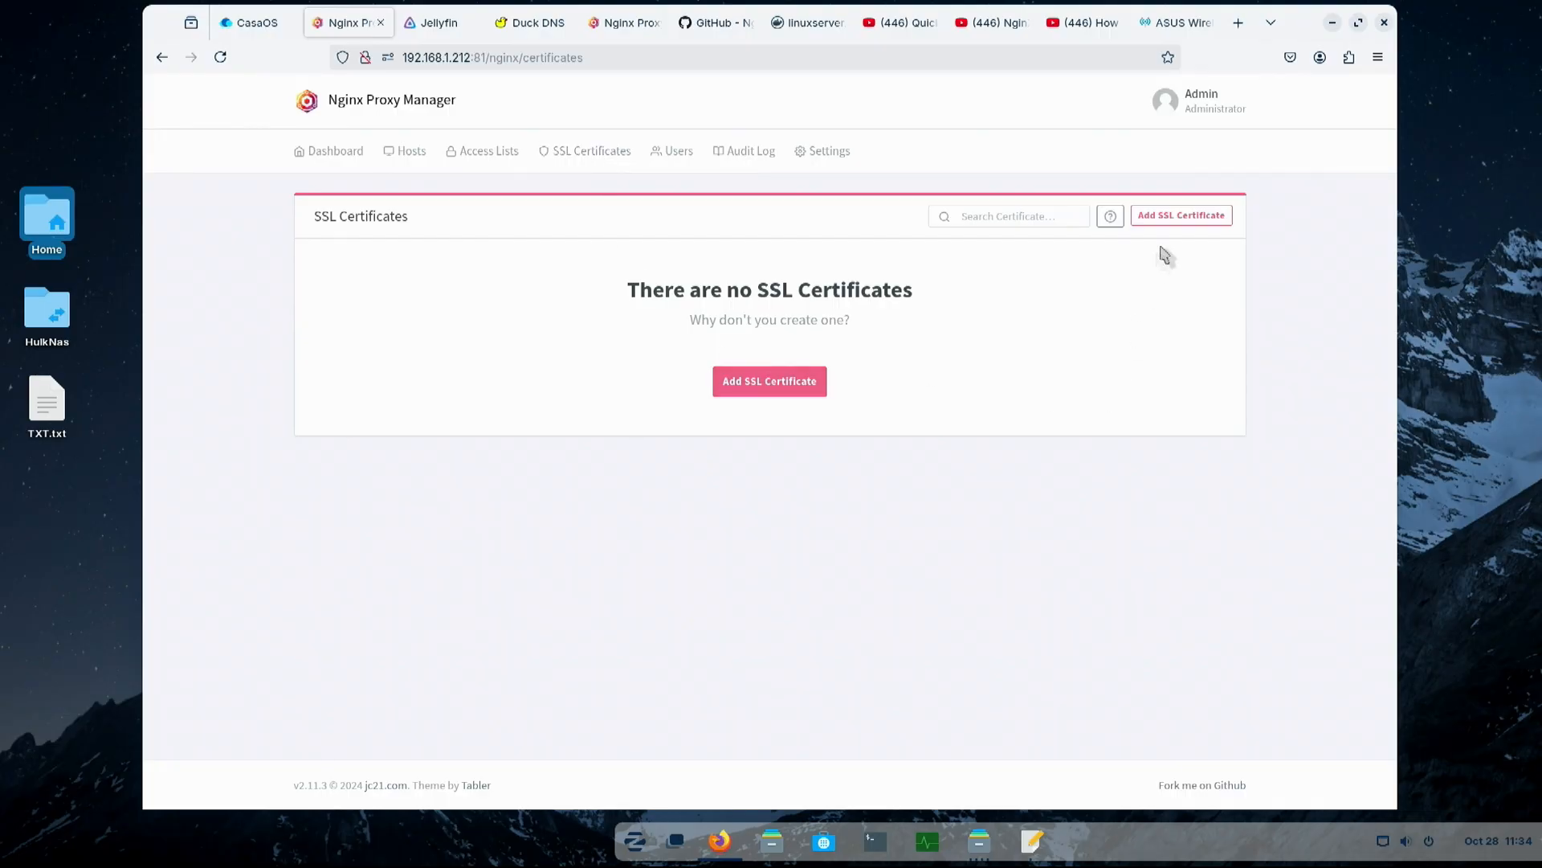
click(1165, 215)
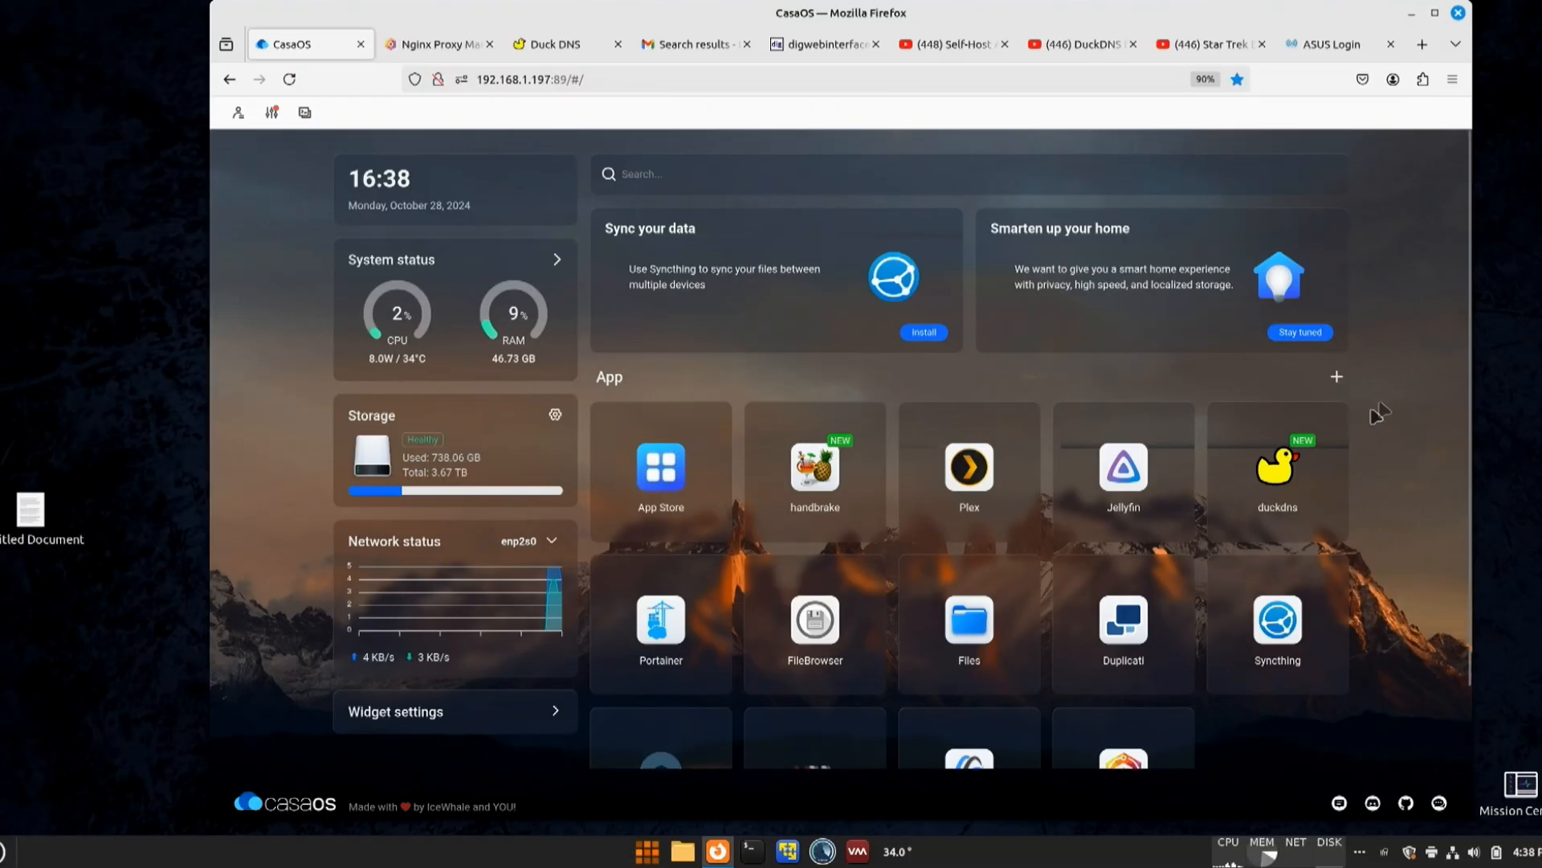
- Inspect the SUBDOMAINS environment variable in the duckdns app settings on CasaOS and close them without editing
mouse_move(1310, 488)
click(1333, 420)
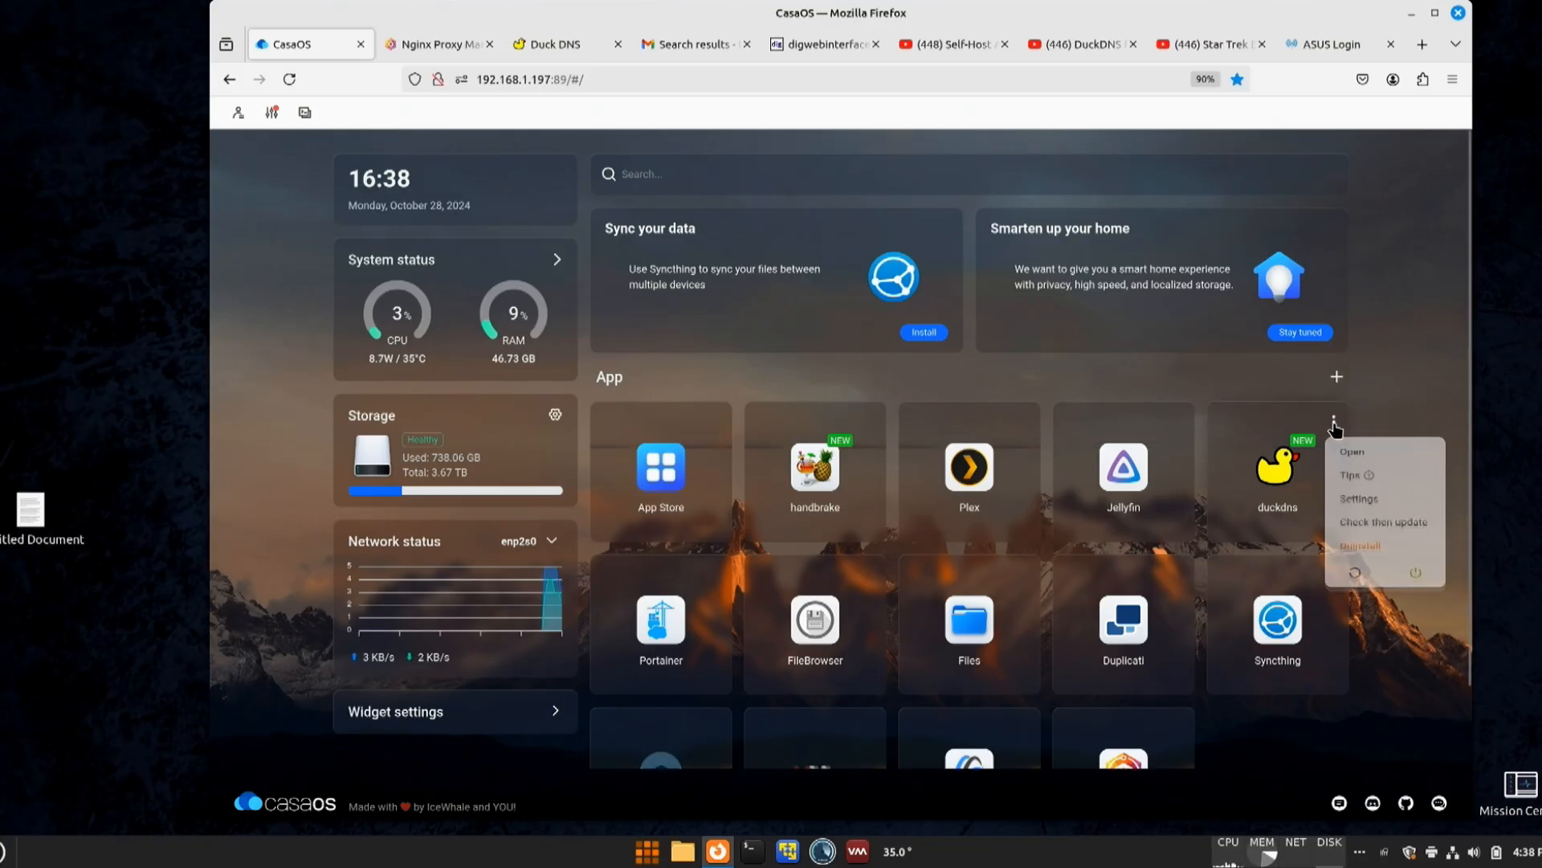
click(1359, 502)
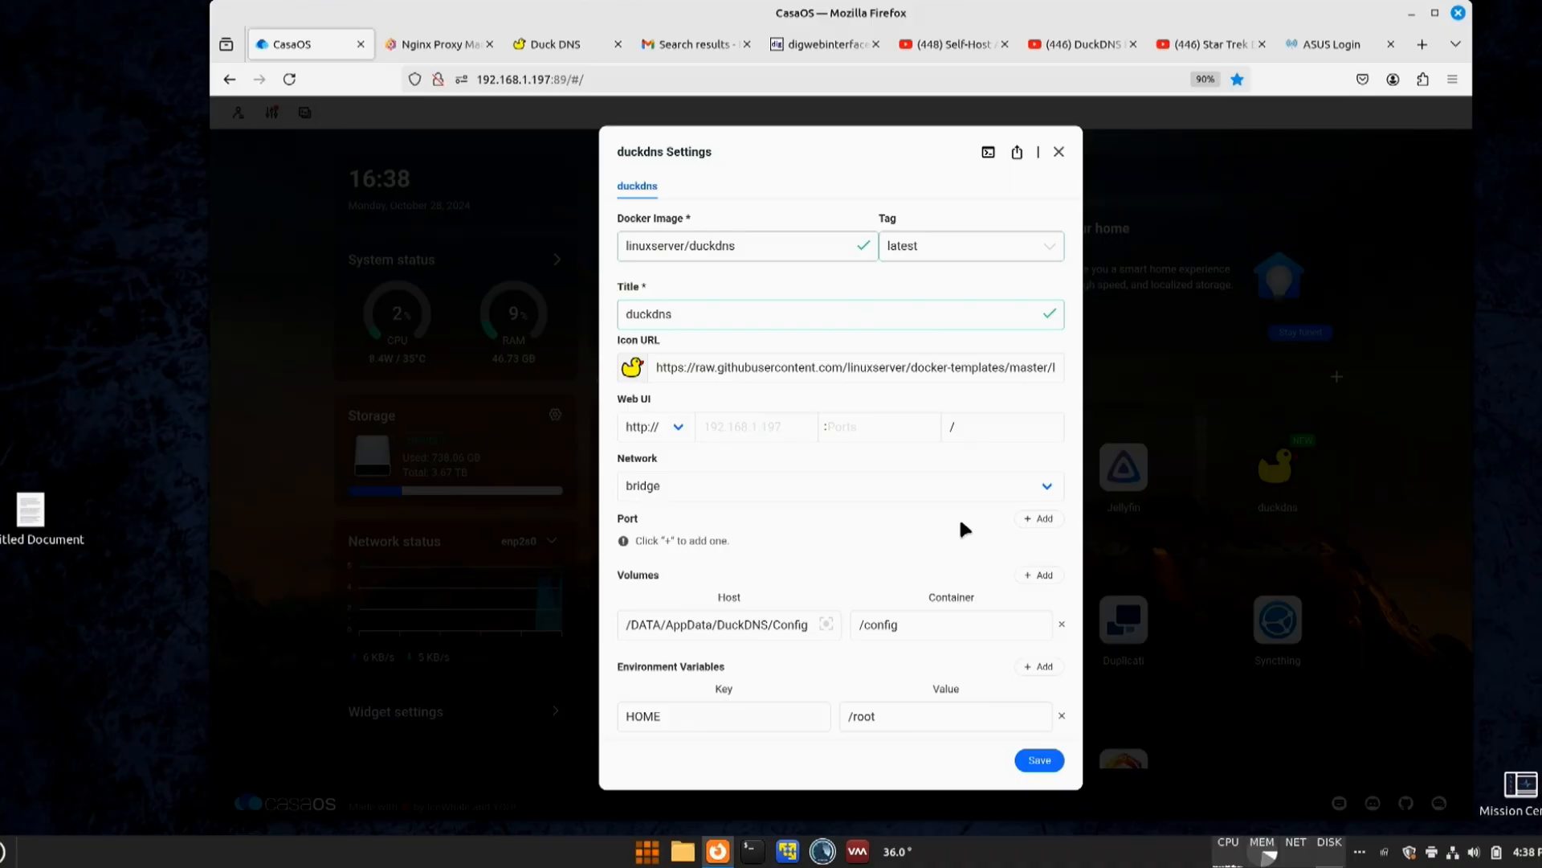
scroll(960, 522, down, 3)
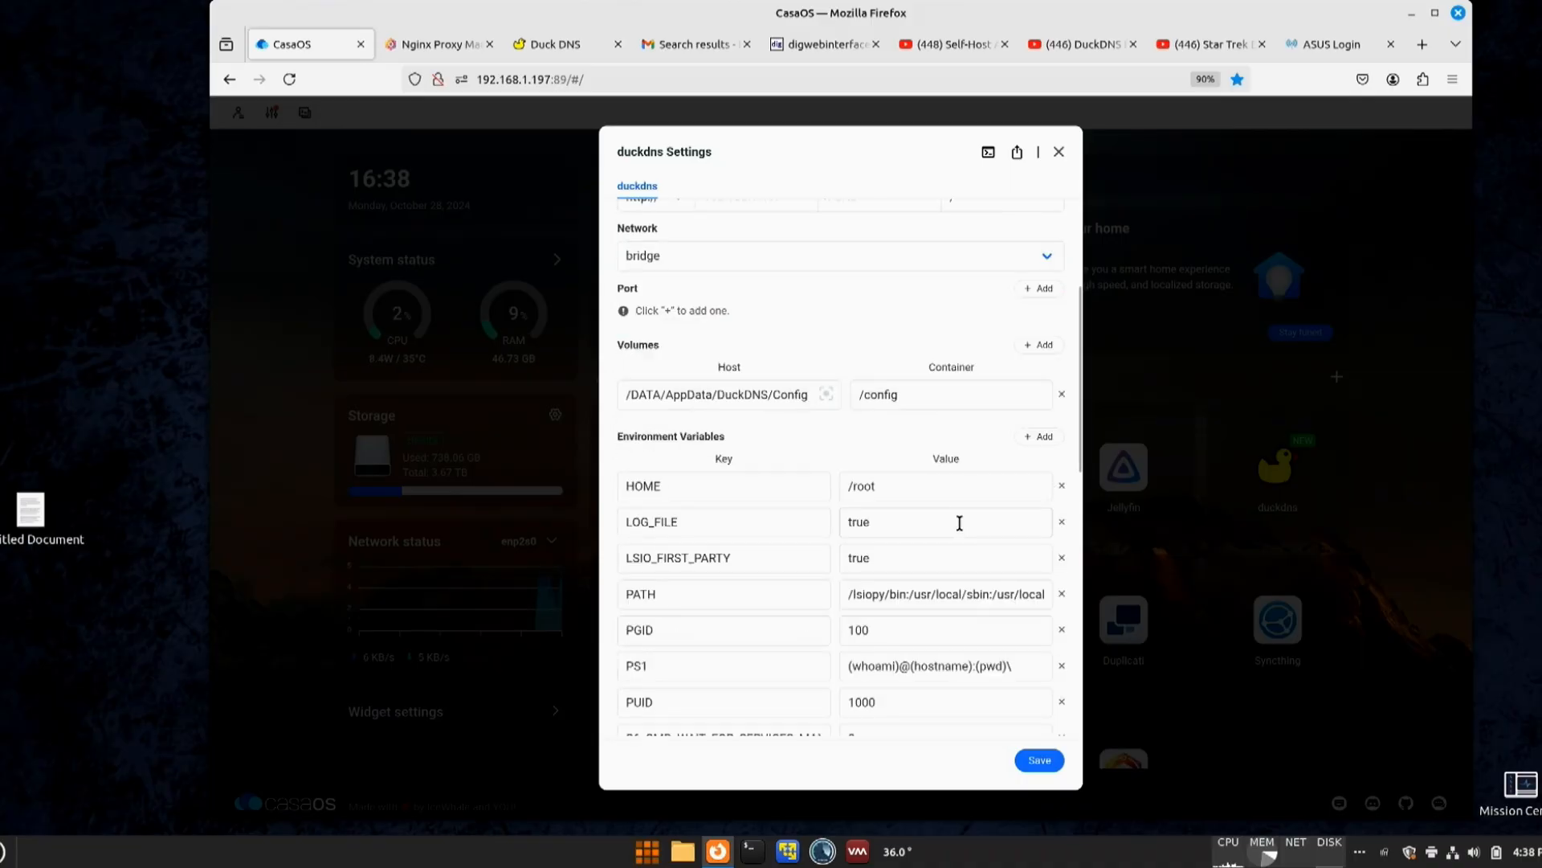
scroll(960, 523, down, 2)
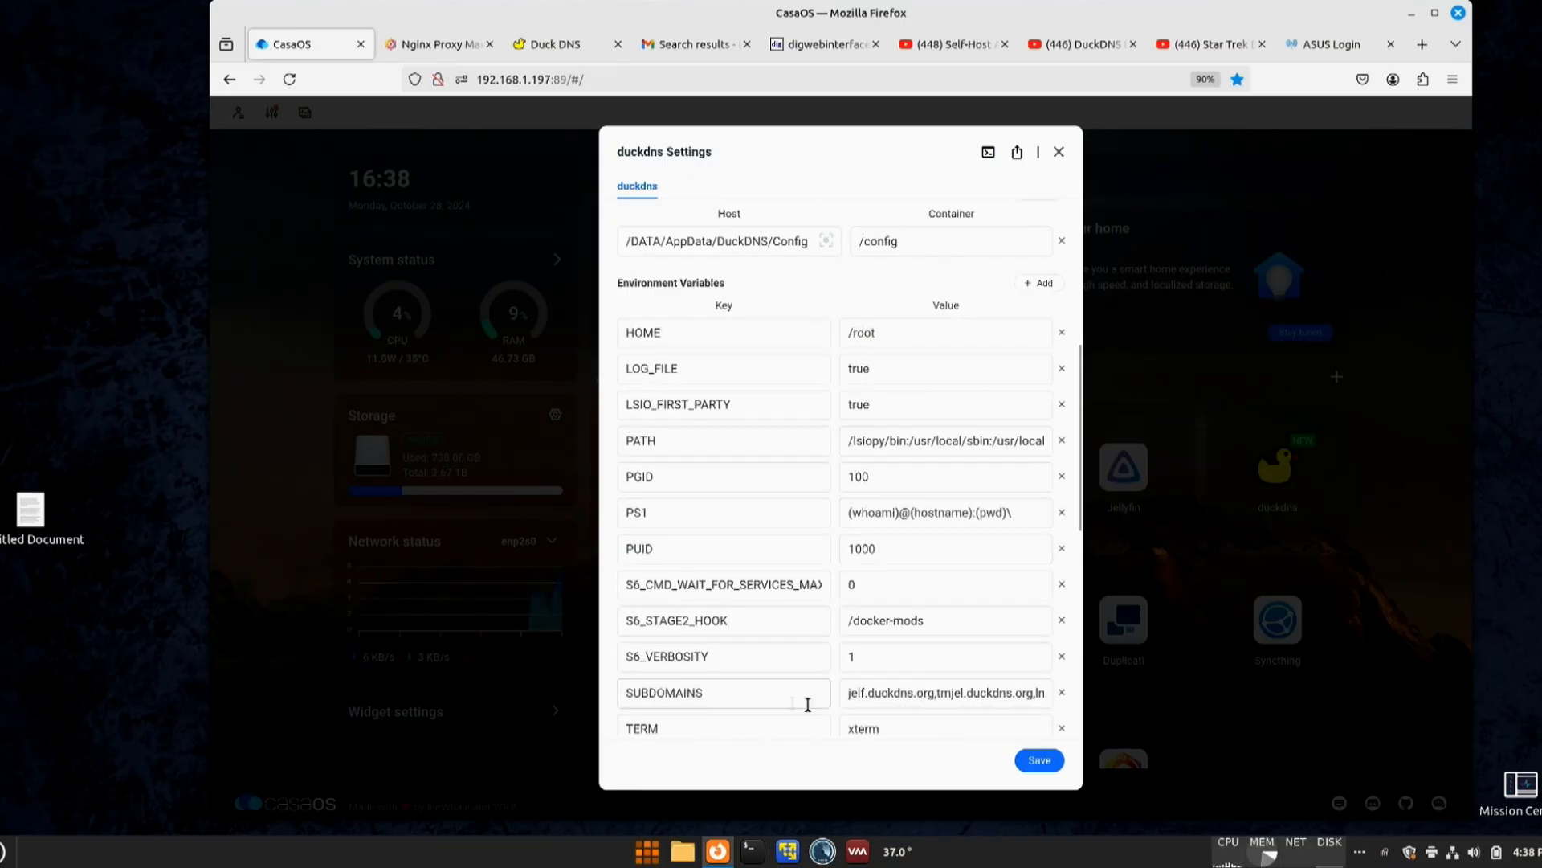
click(846, 692)
drag(847, 692, 1034, 696)
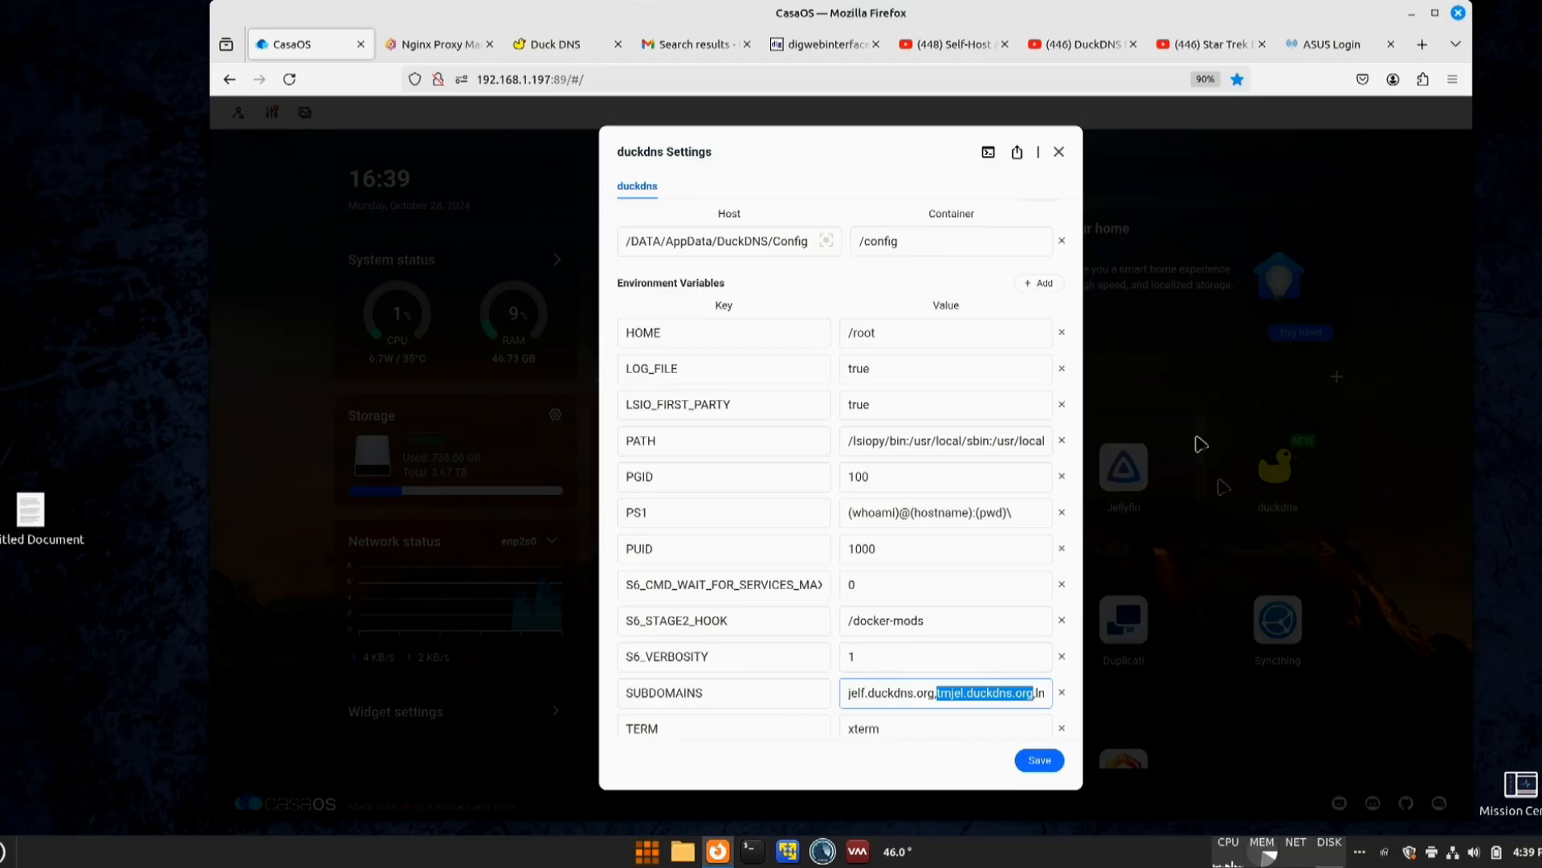
click(1058, 153)
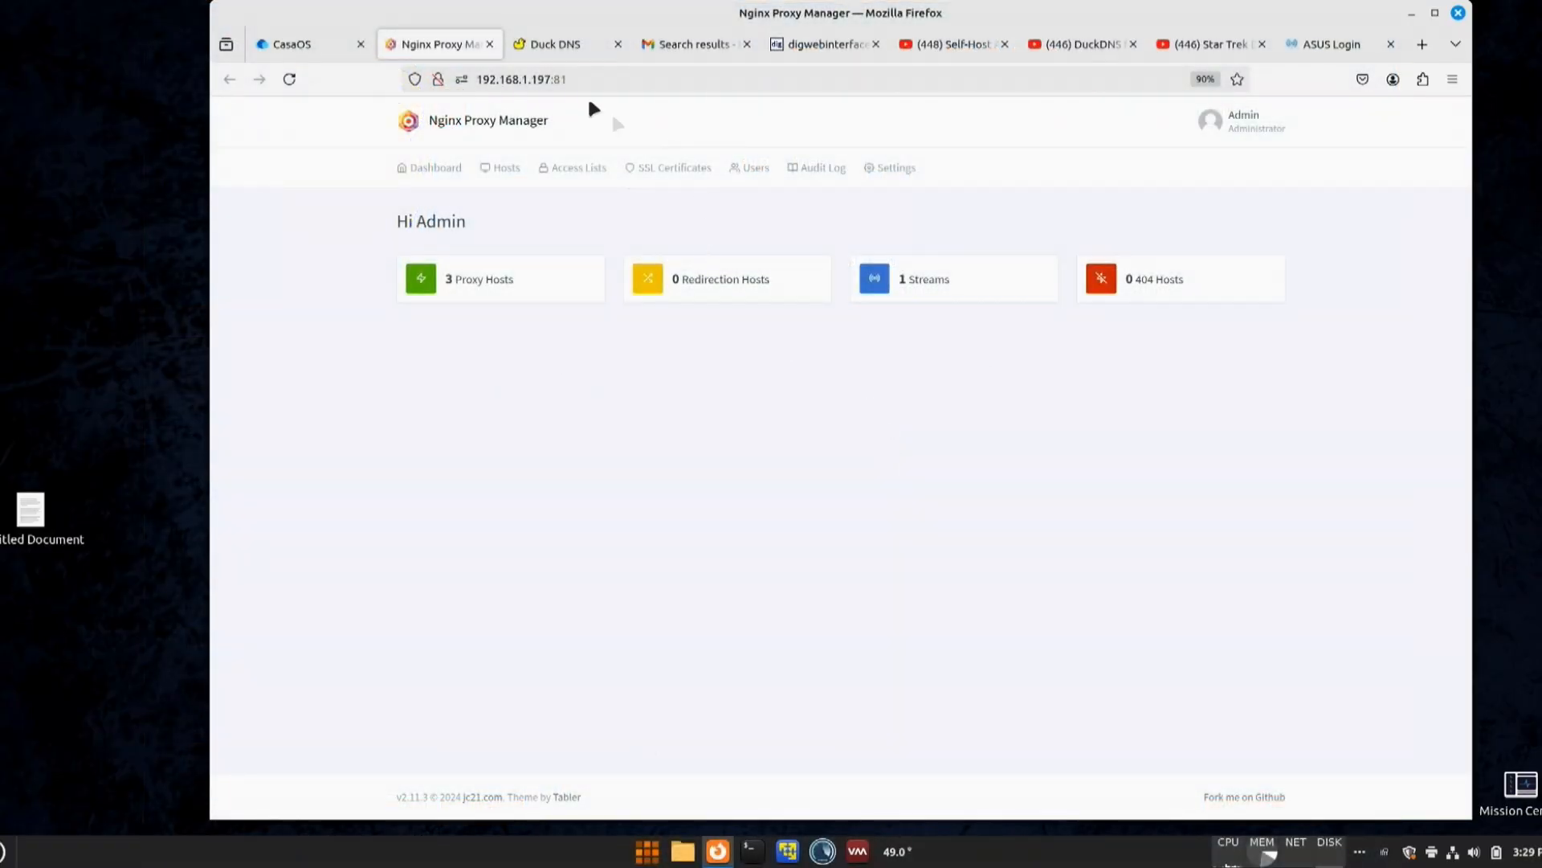
- Check the server address of Nginx Proxy Manager and start a new Let's Encrypt SSL certificate
drag(555, 77, 527, 78)
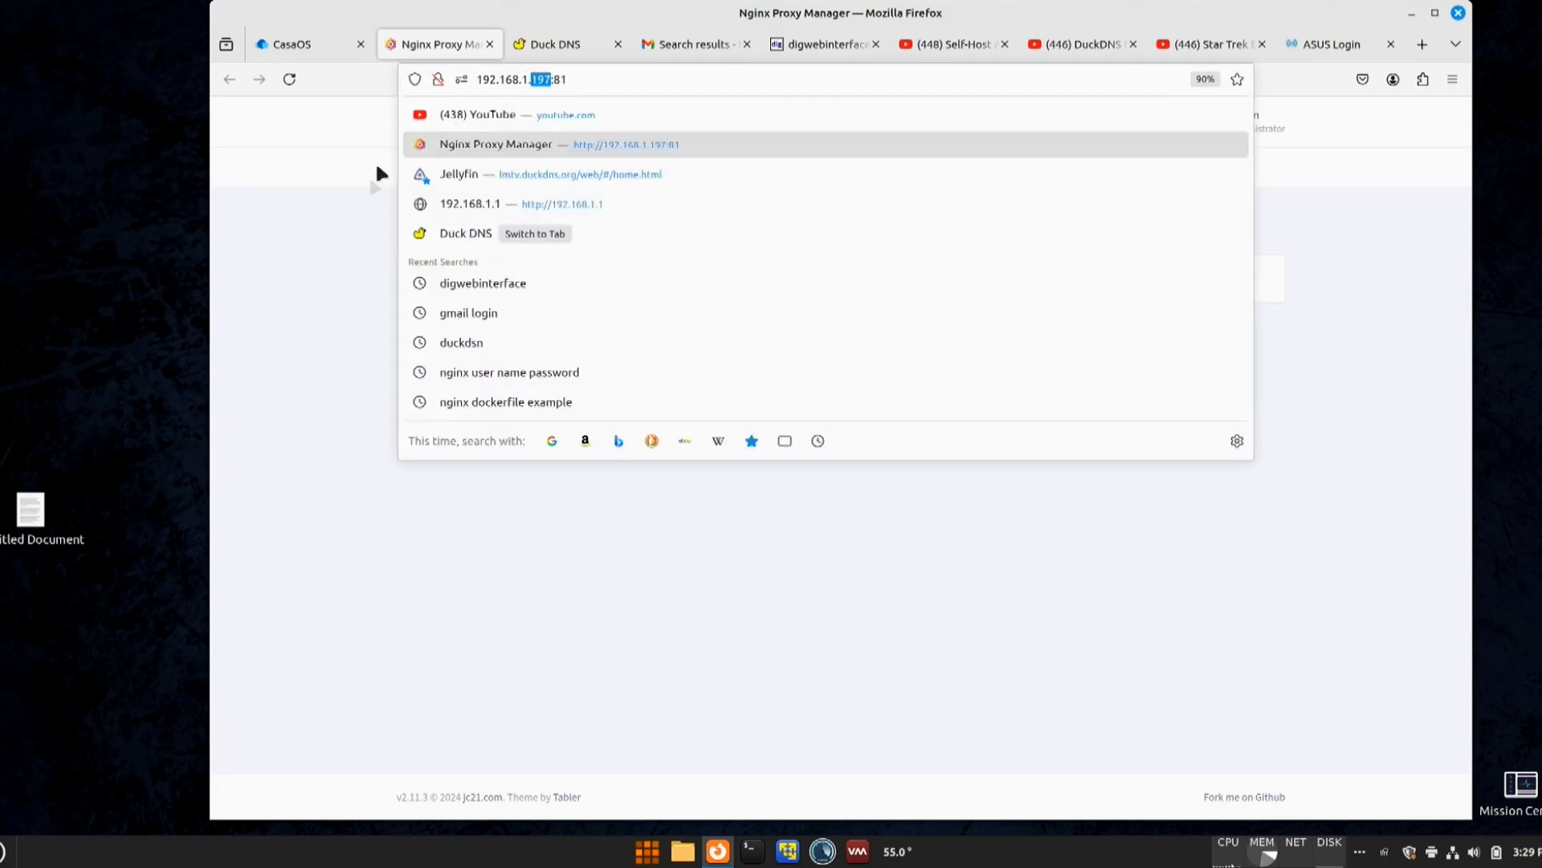
click(342, 218)
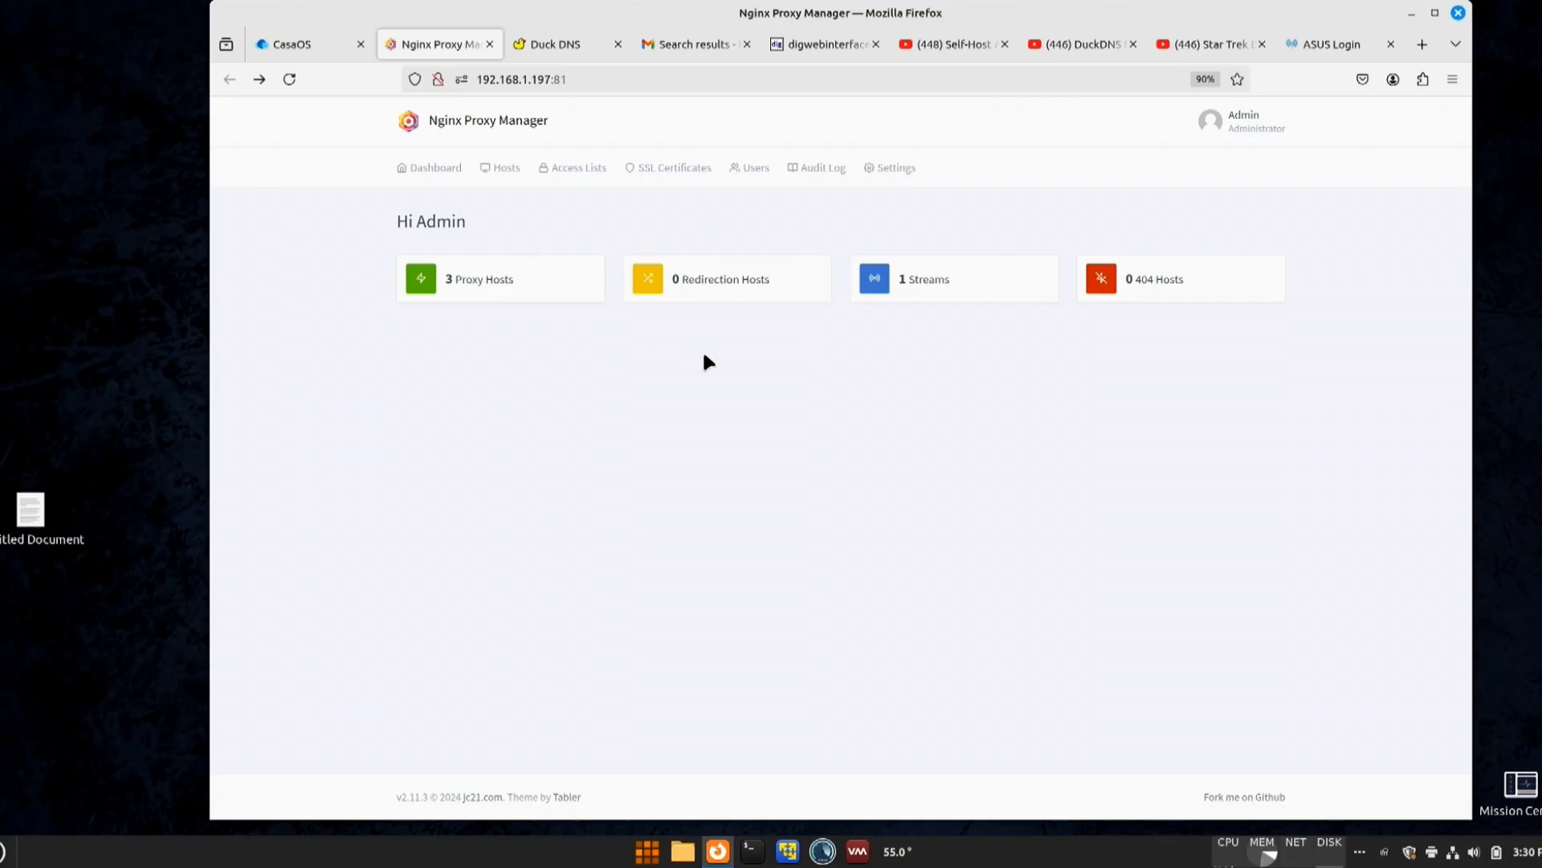
click(670, 169)
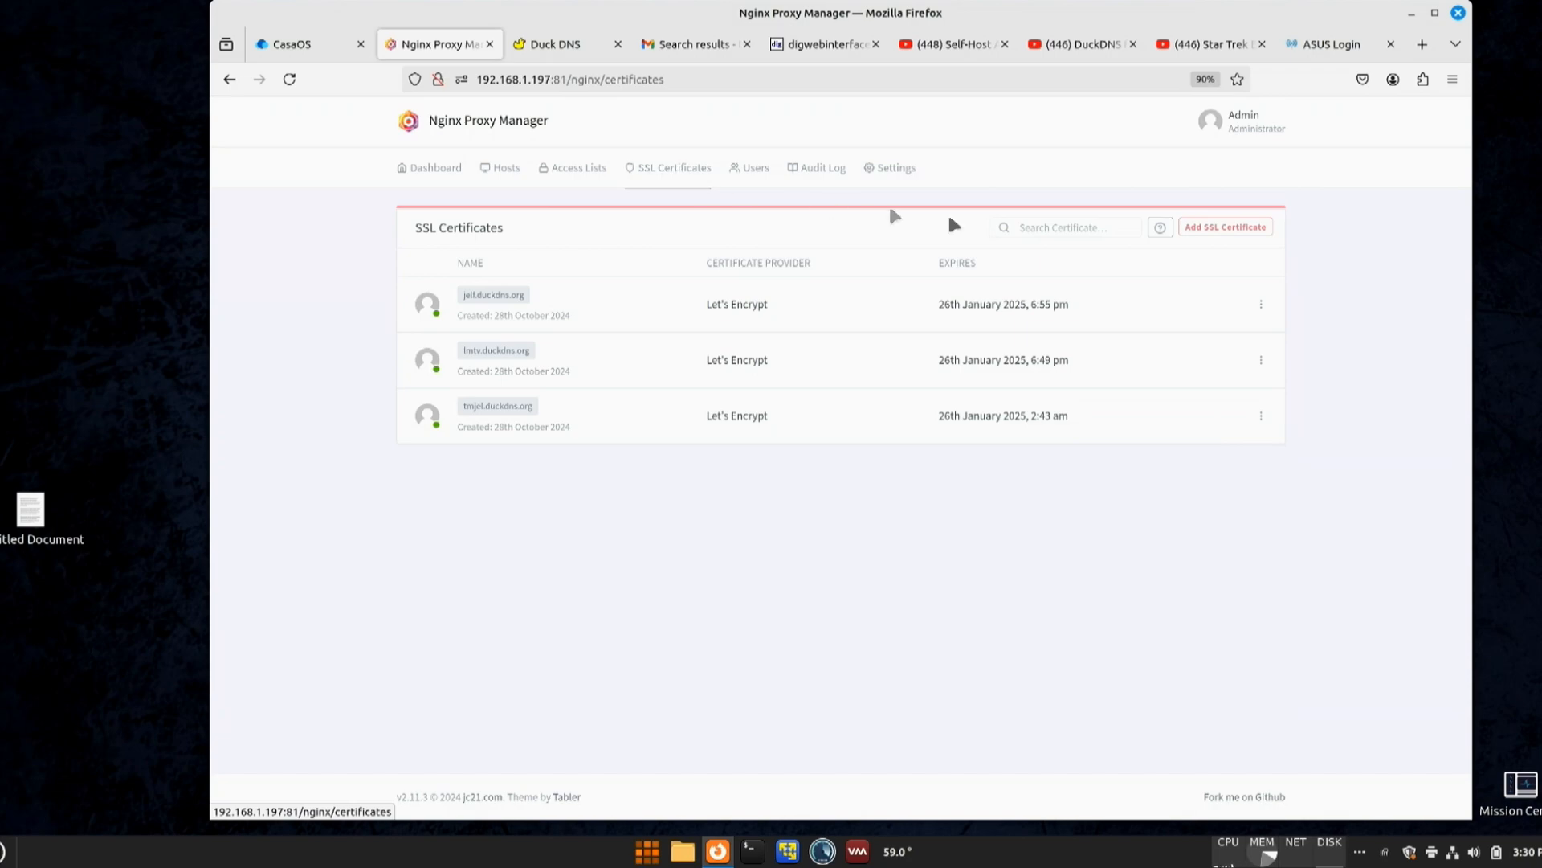
click(1241, 230)
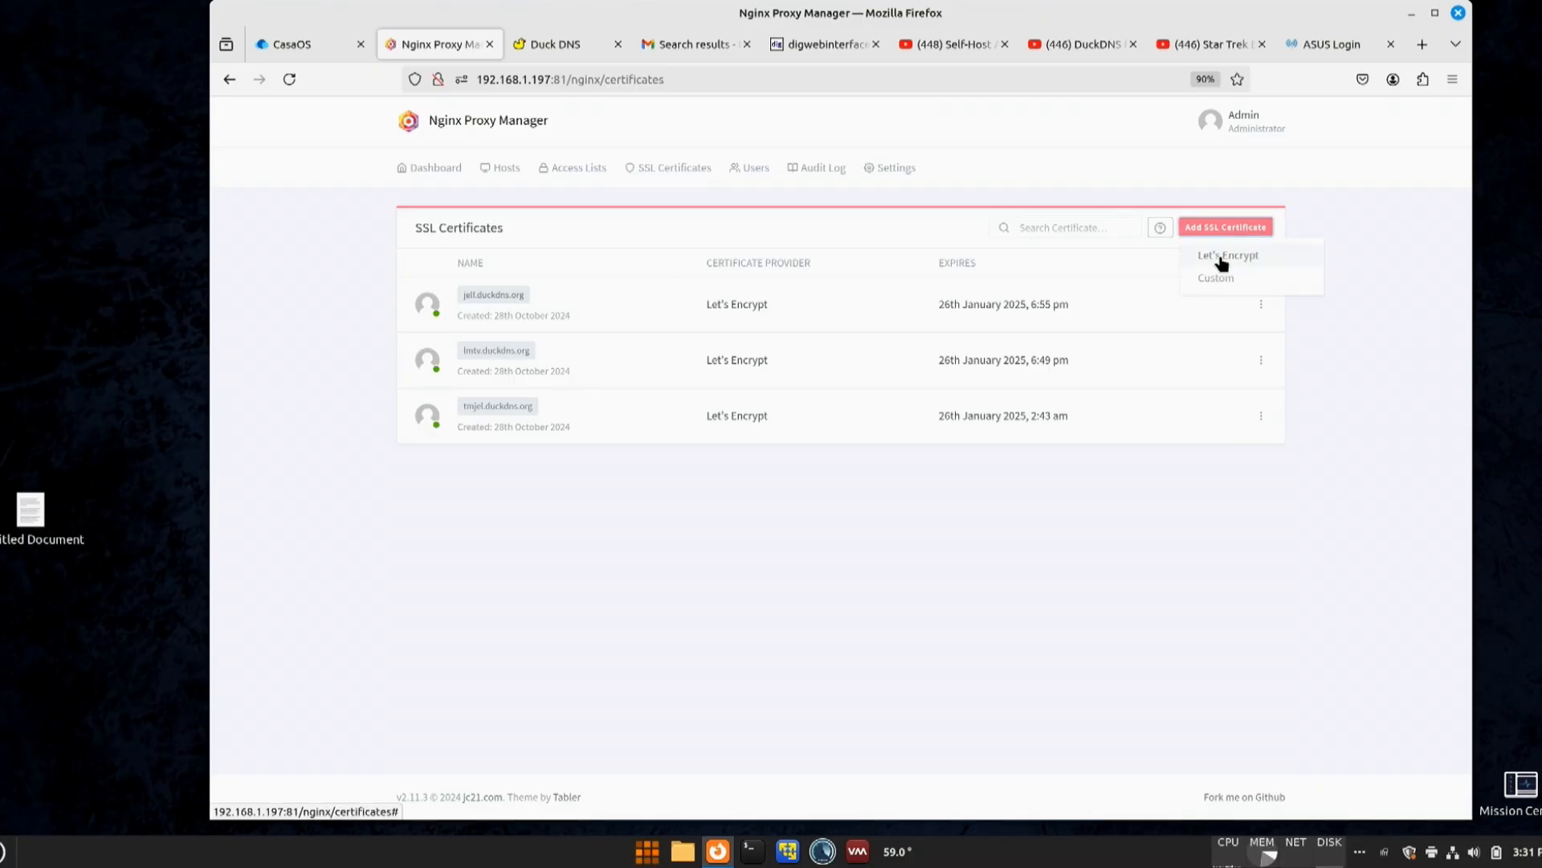
click(1220, 257)
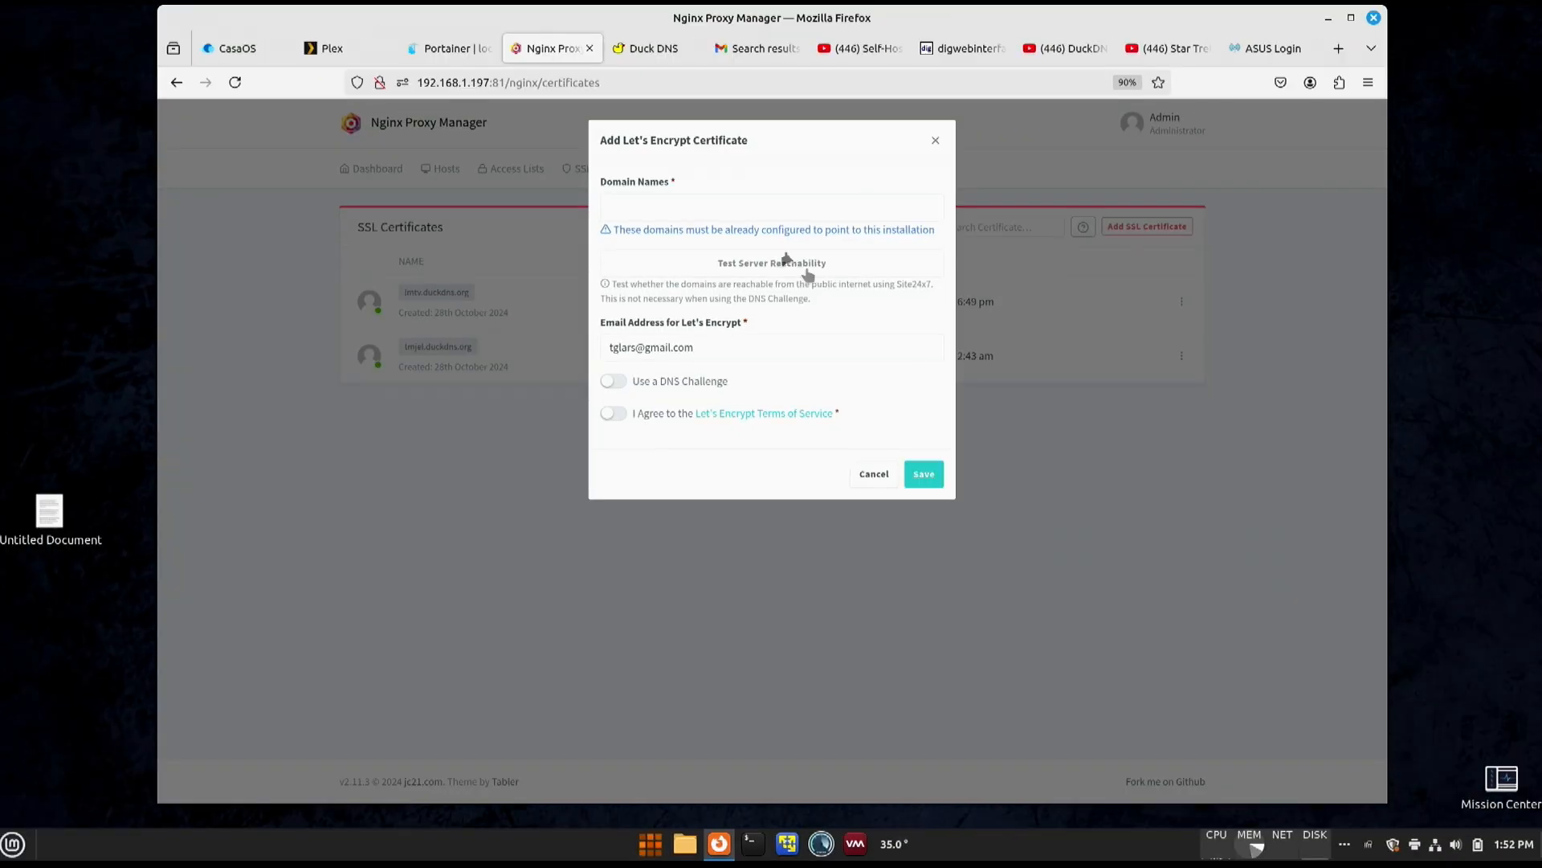
- Add jelf.duckdns.org as the certificate's domain name and agree to the Let's Encrypt Terms of Service
click(739, 213)
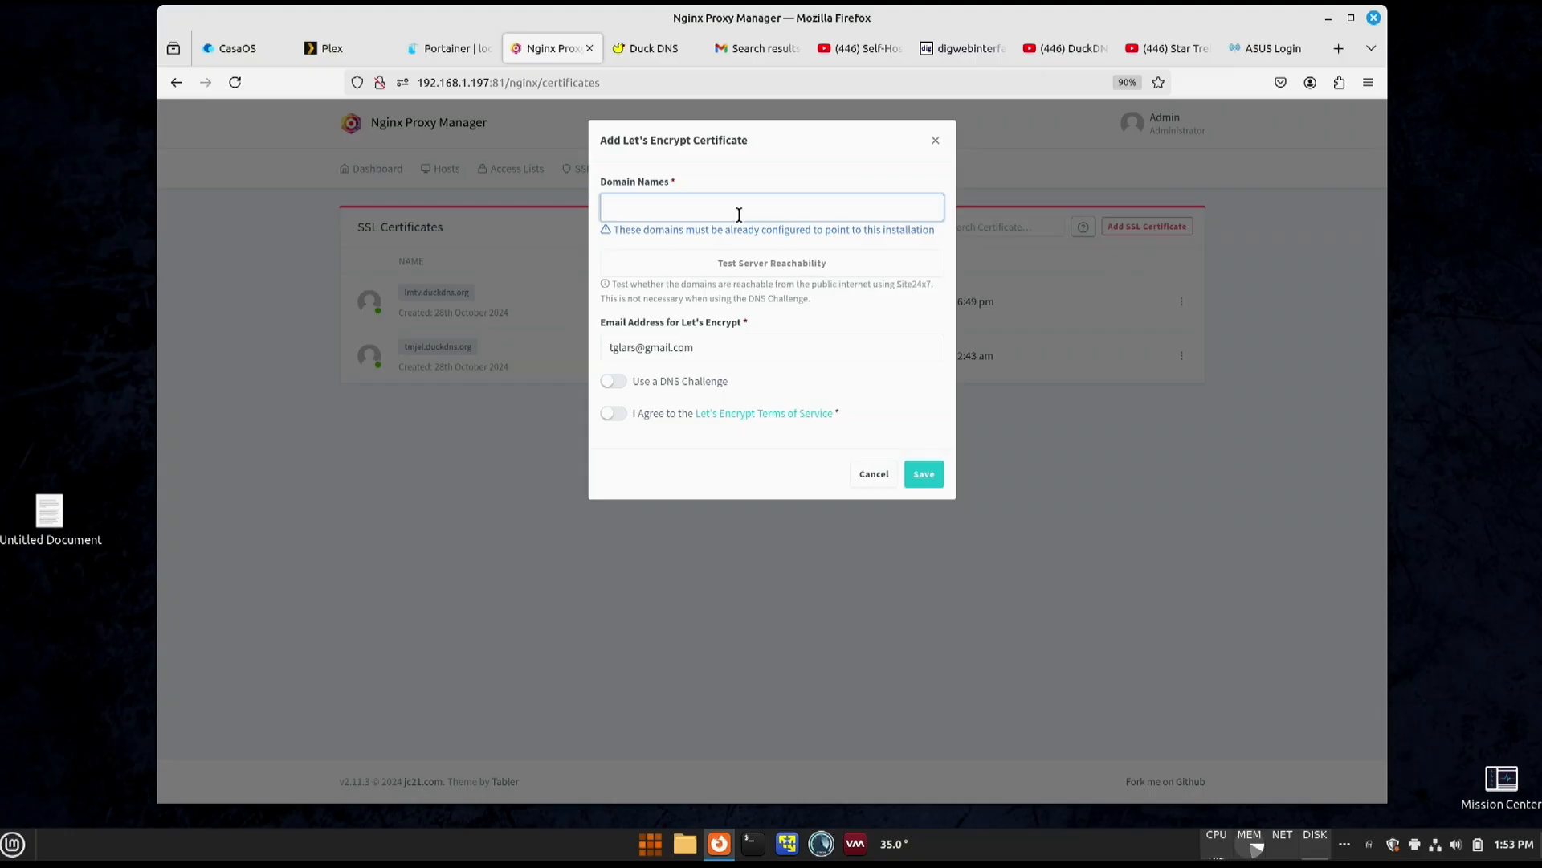
text(i)
text(el)
text(f.)
text(duckd)
text(ns.org)
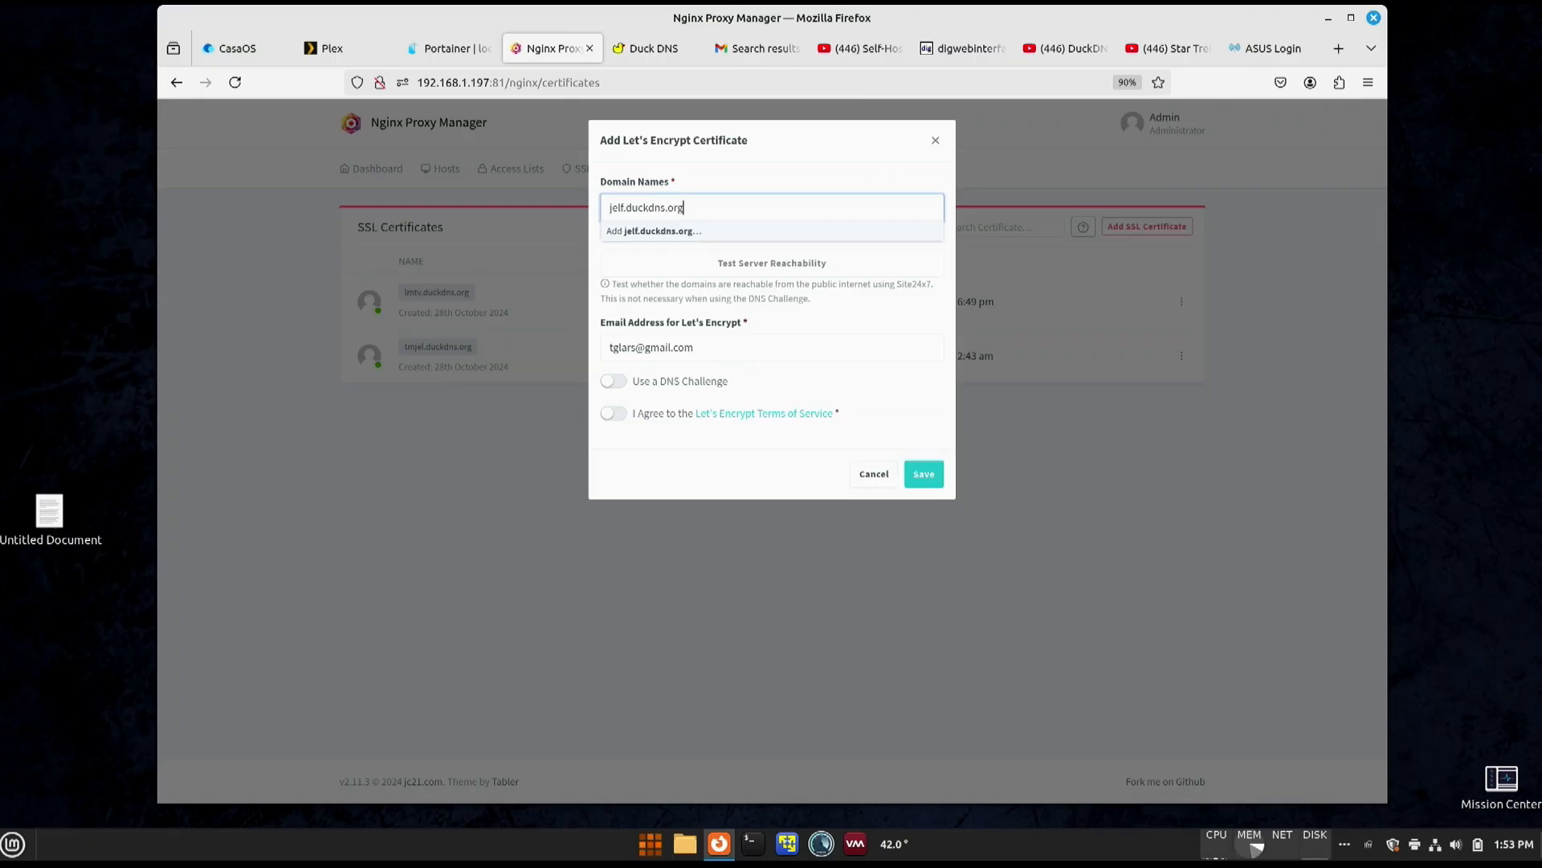
click(696, 231)
click(616, 408)
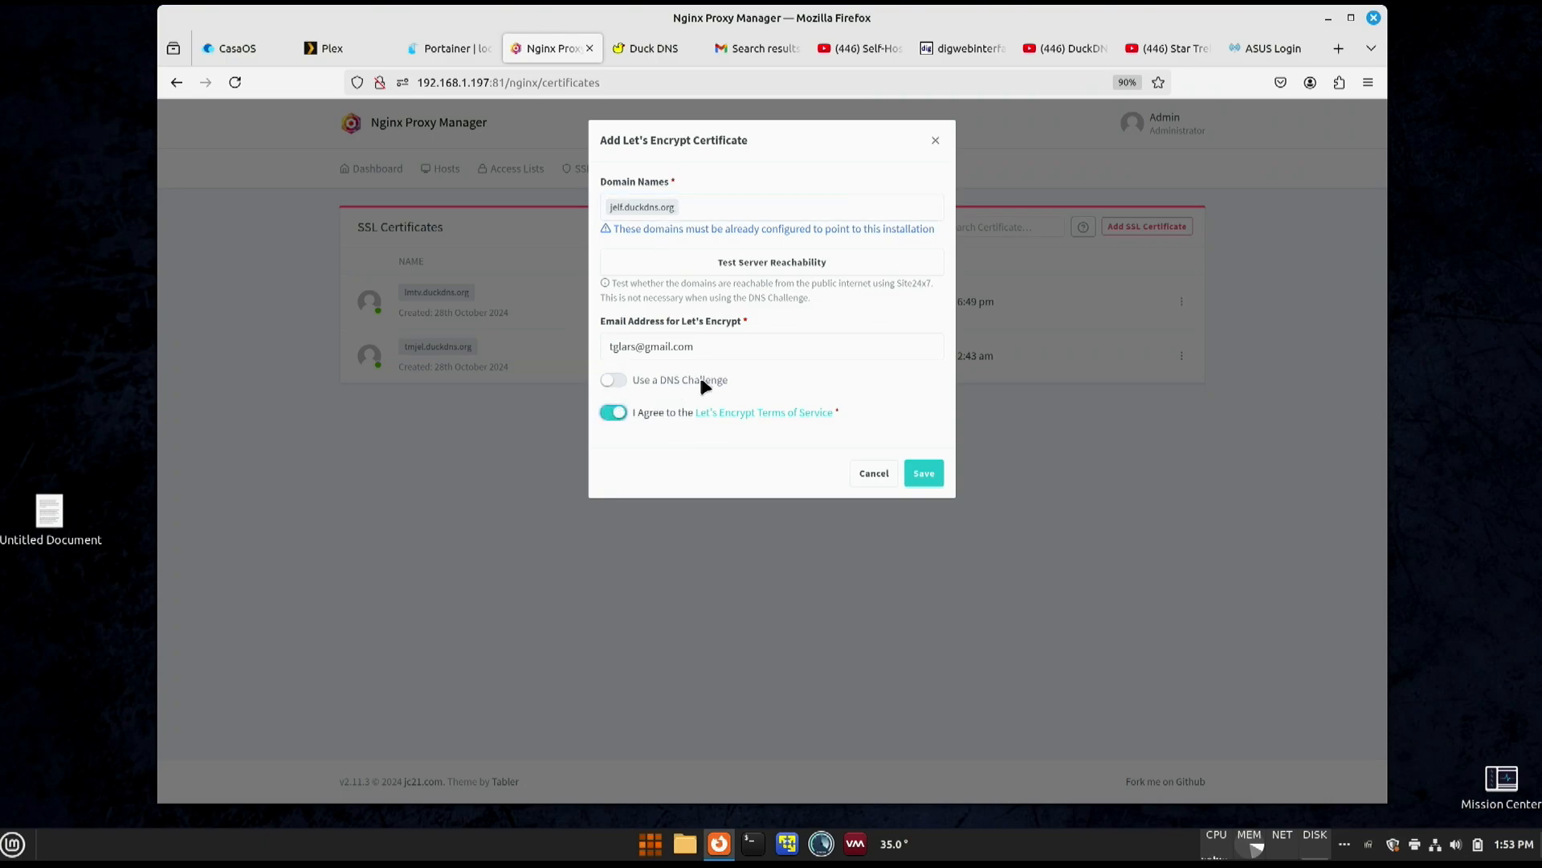
- Examine the DNS providers offered for the certificate's DNS challenge, leaving the challenge disabled
click(620, 381)
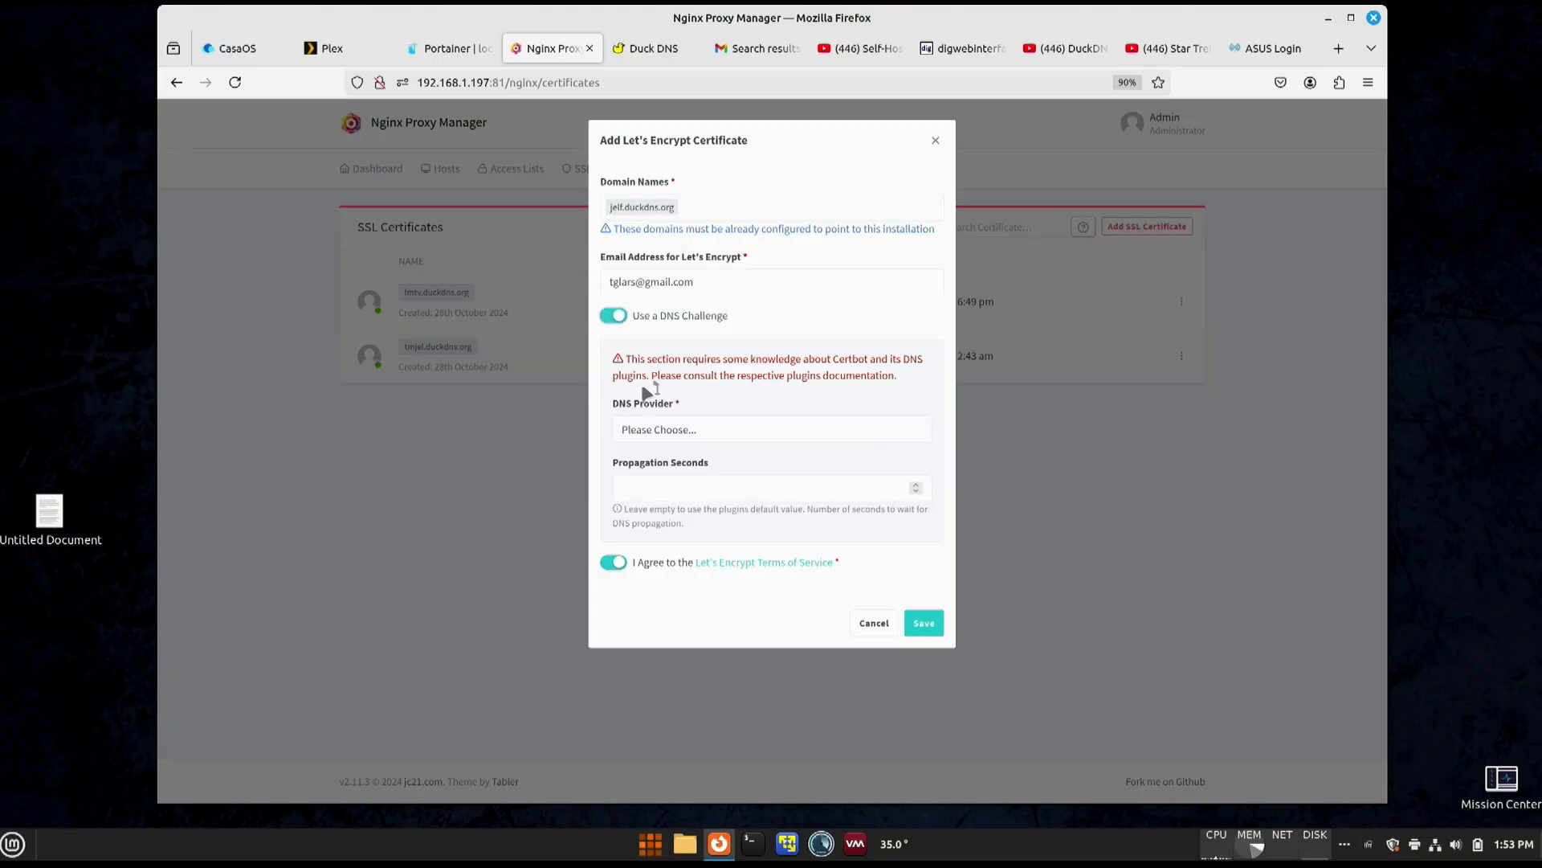
click(643, 430)
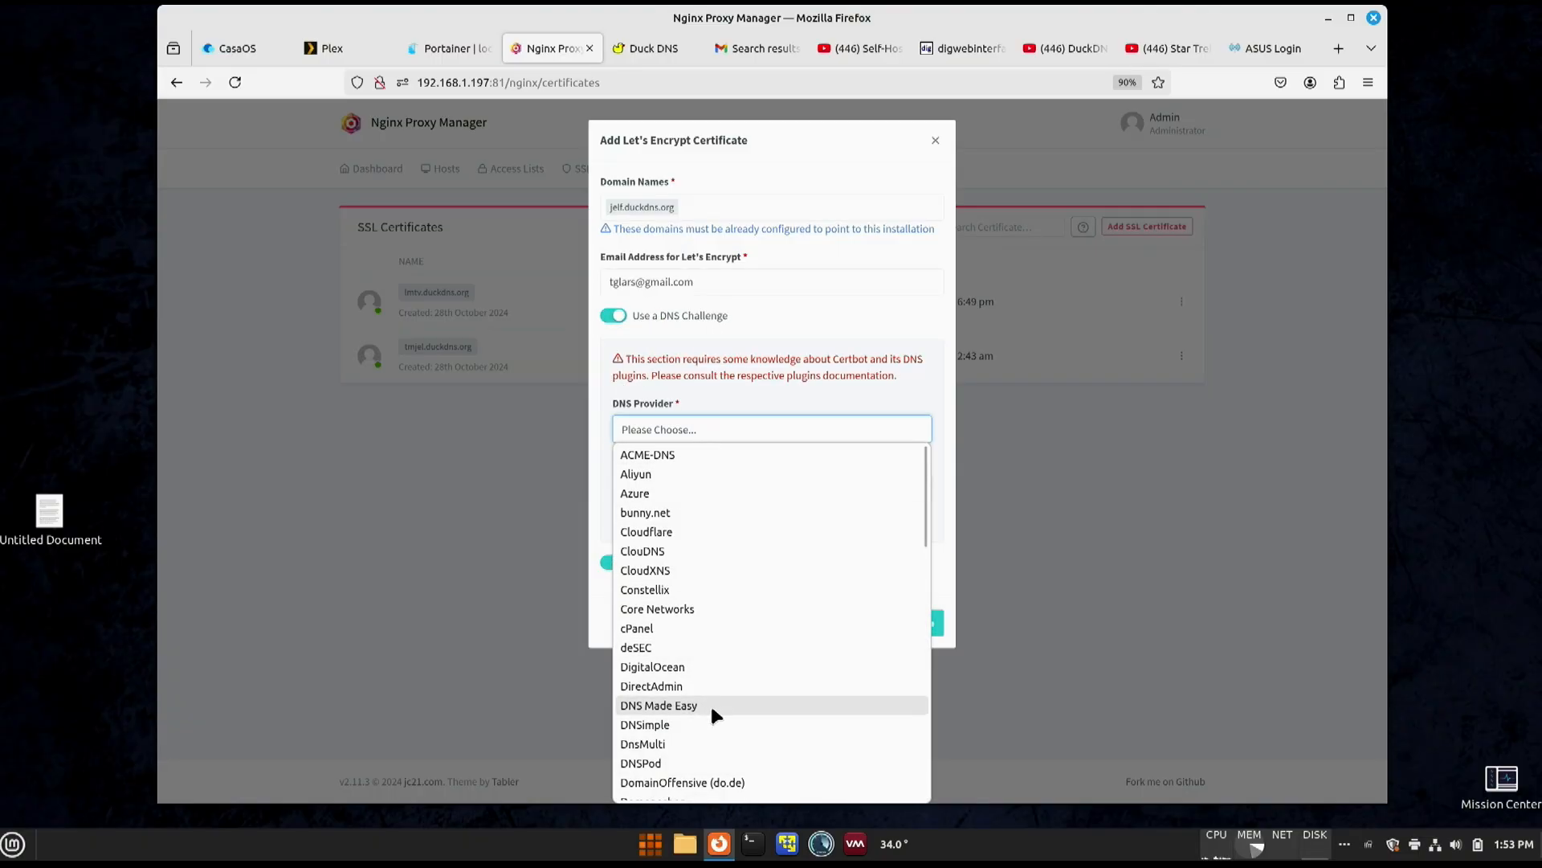
scroll(676, 760, down, 5)
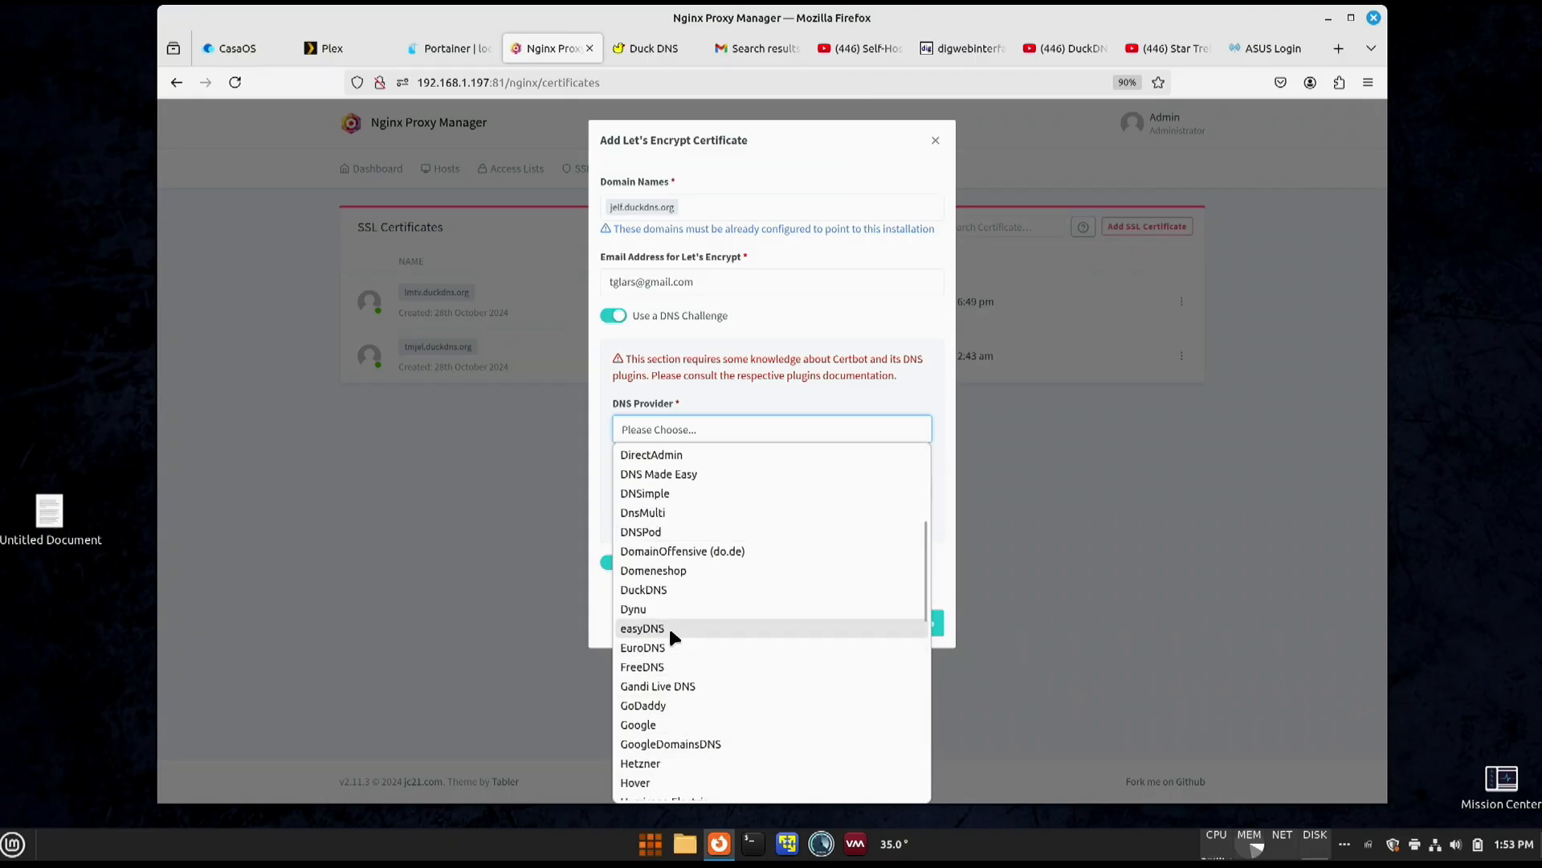
click(759, 359)
click(629, 322)
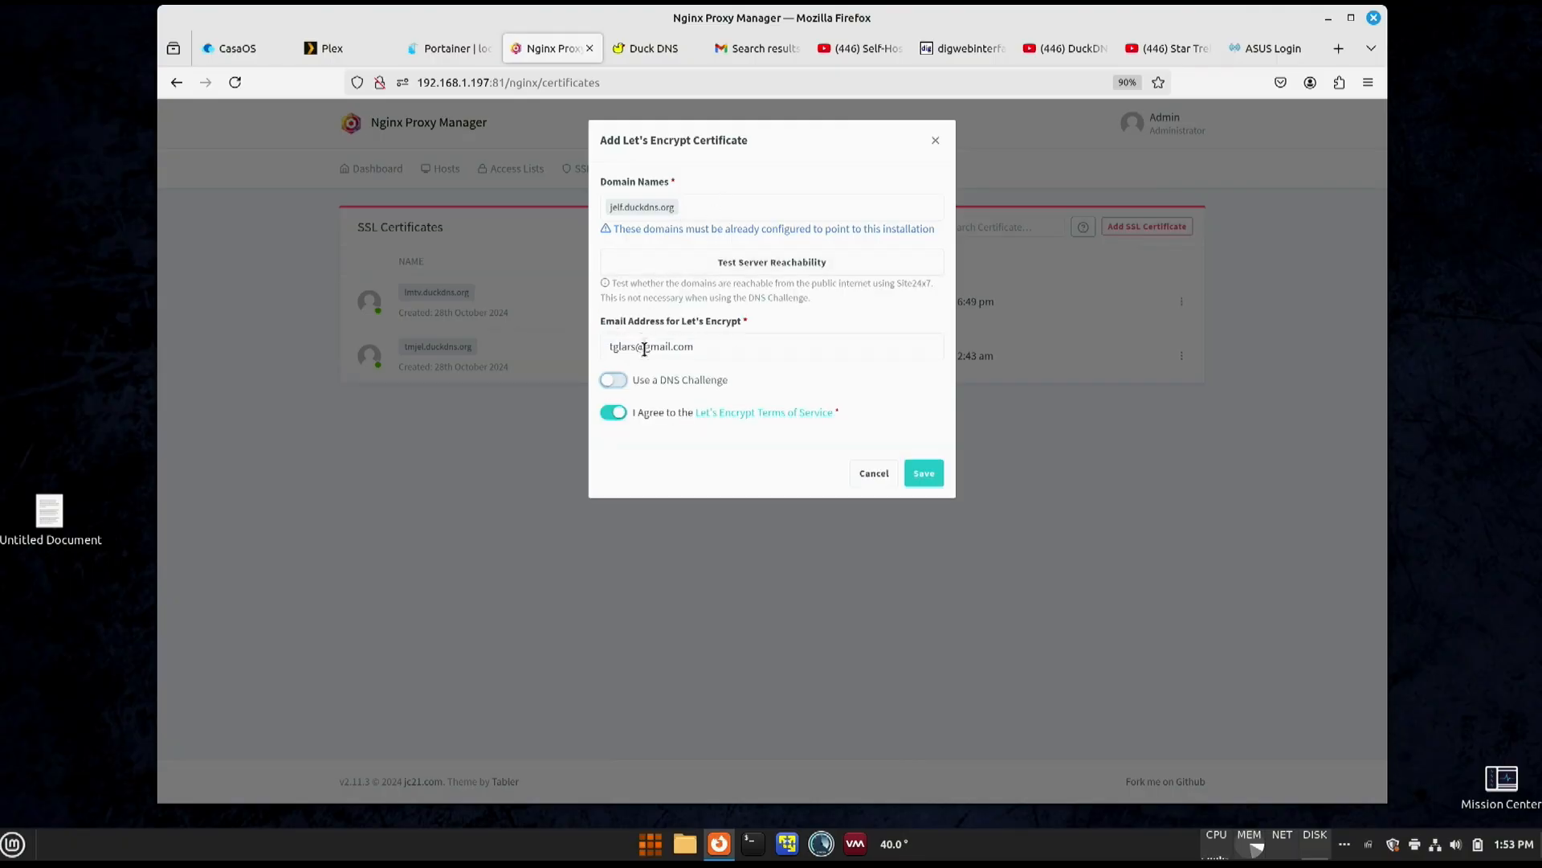
- Save the Let's Encrypt certificate for jelf.duckdns.org and return to the Nginx Proxy Manager dashboard
click(931, 479)
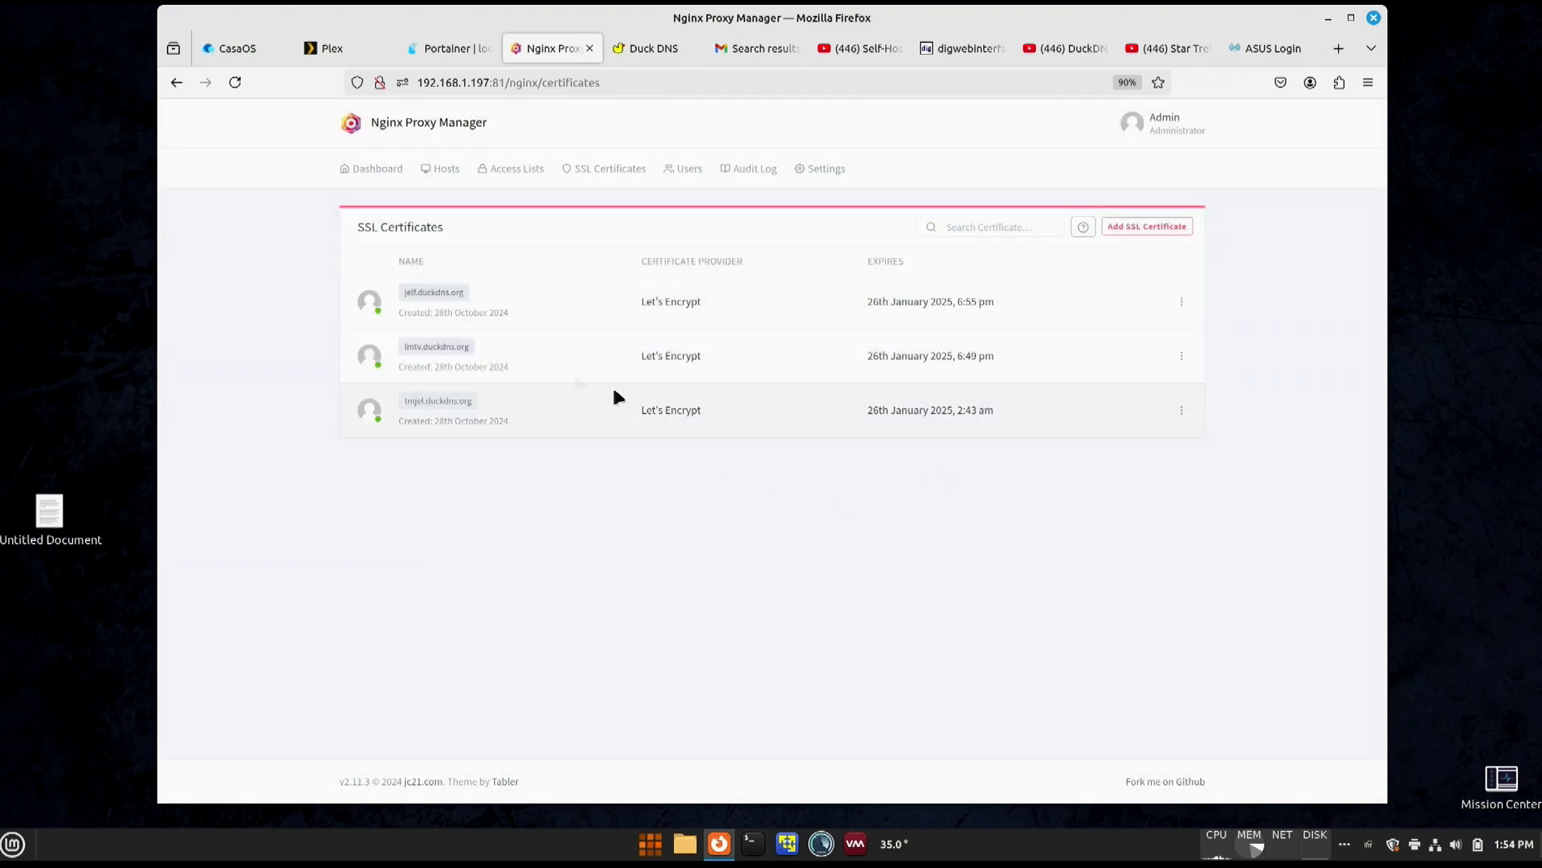
click(428, 298)
click(654, 49)
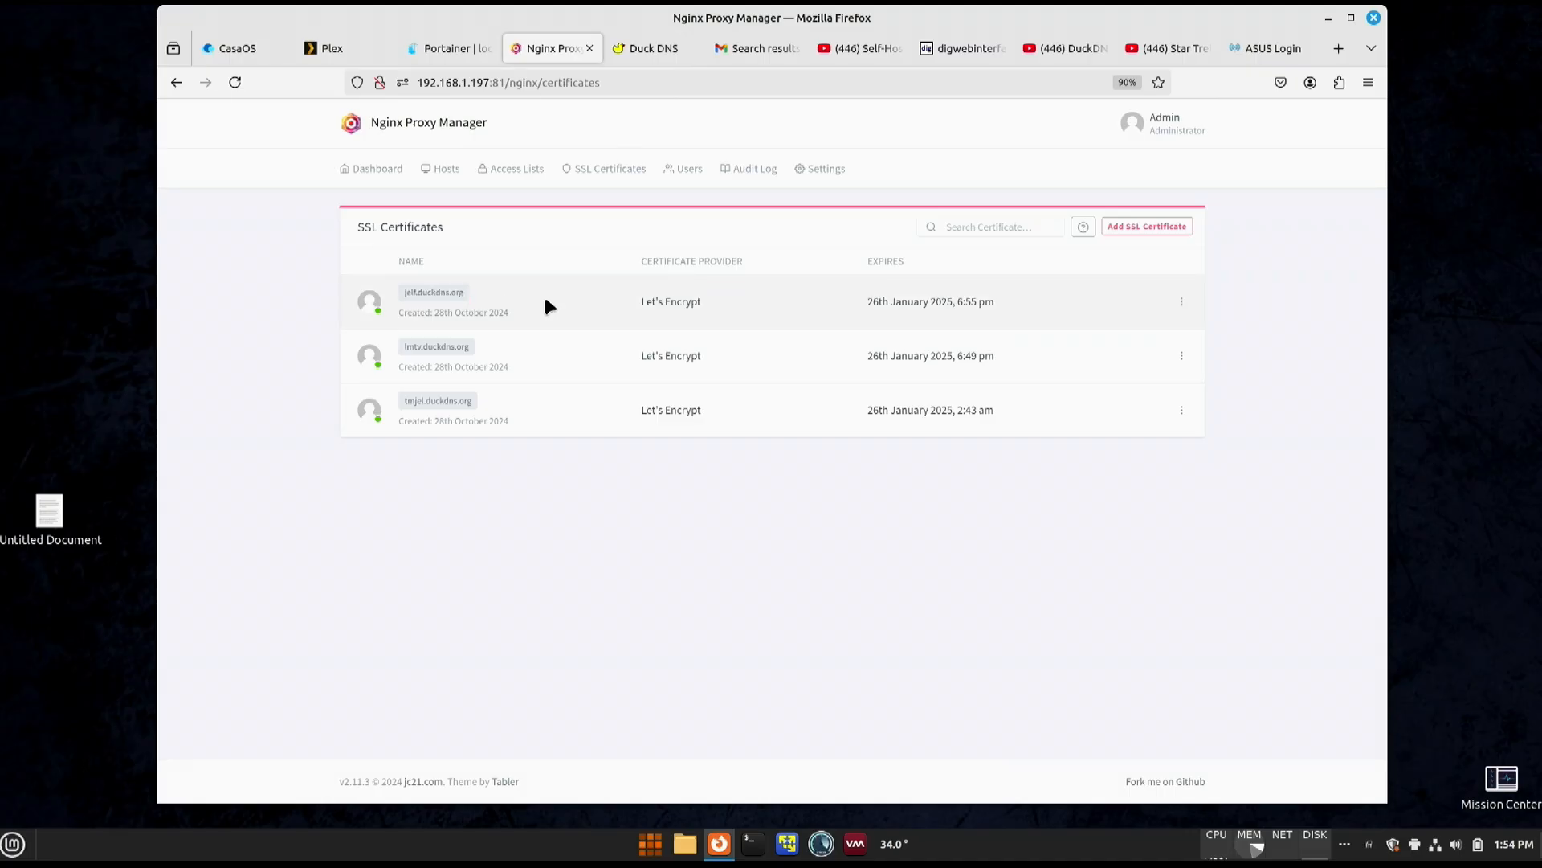
click(376, 170)
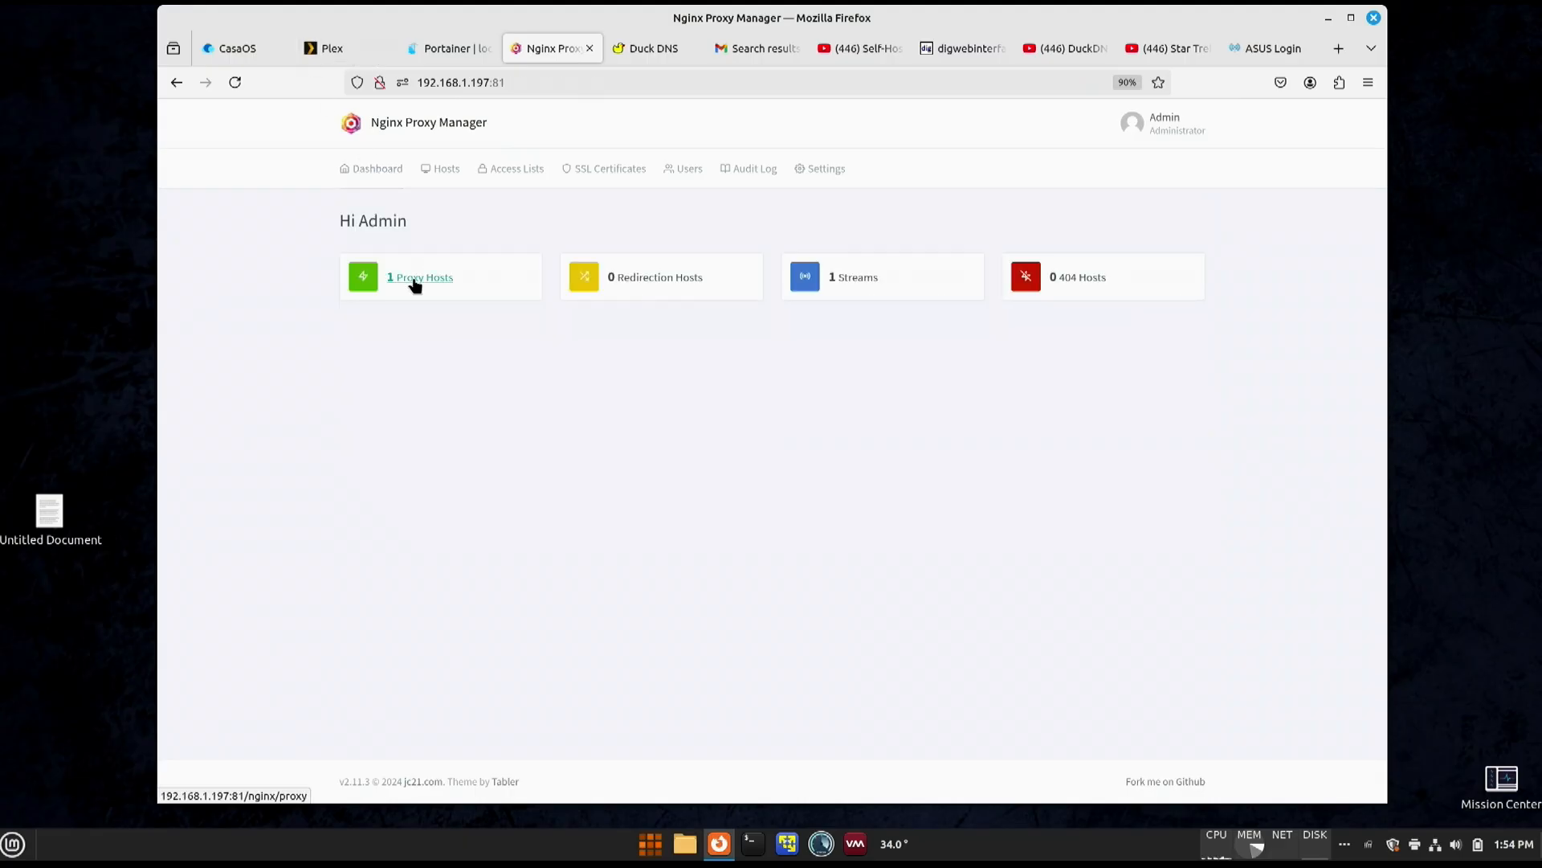
- Start a new proxy host and add jelf.duckdns.org as its domain name
click(447, 172)
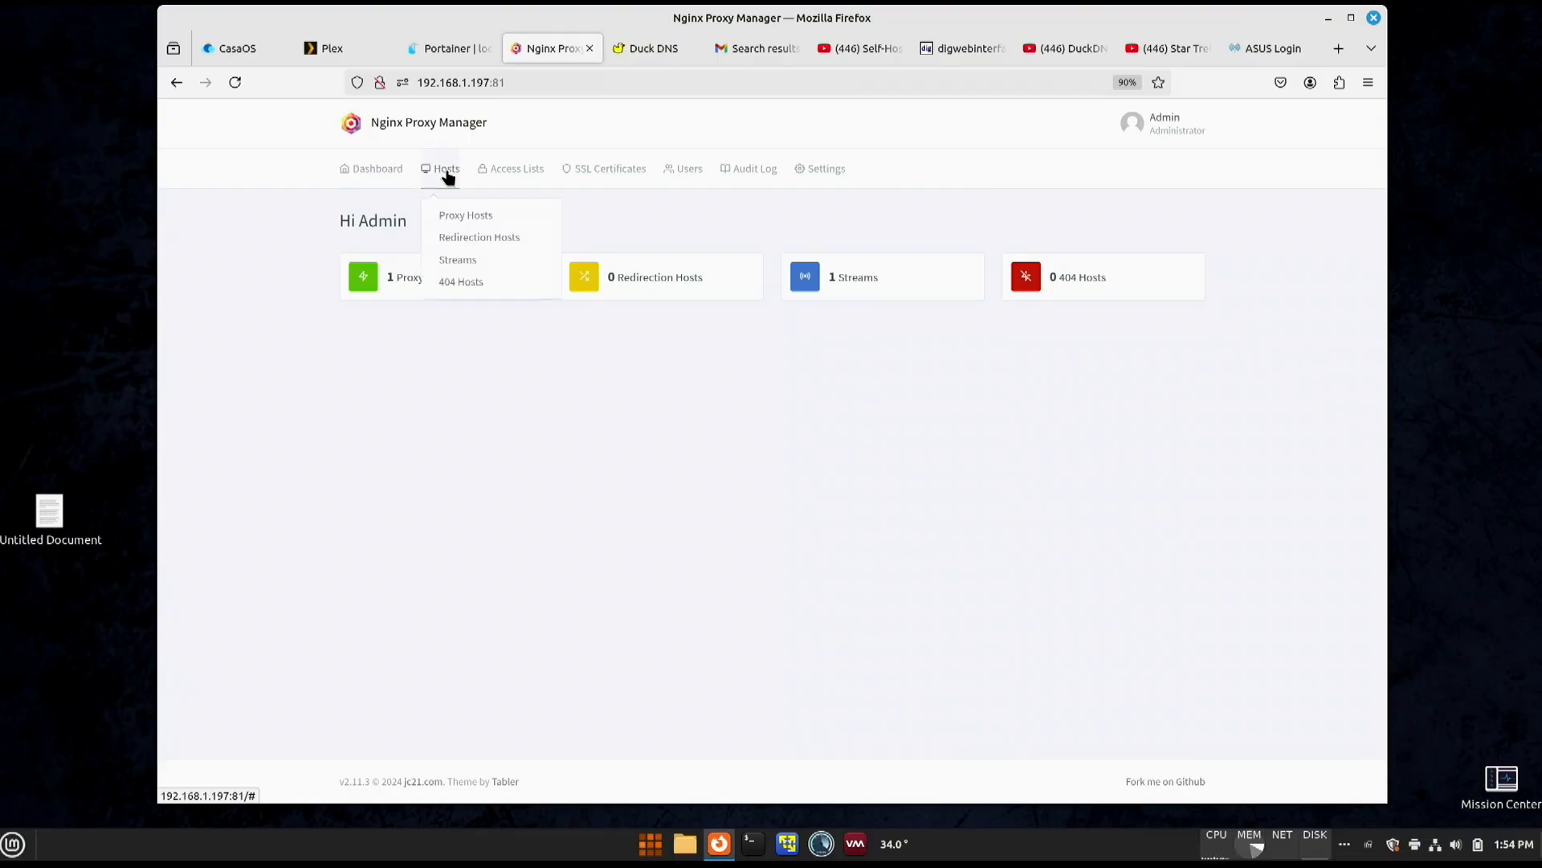
click(466, 215)
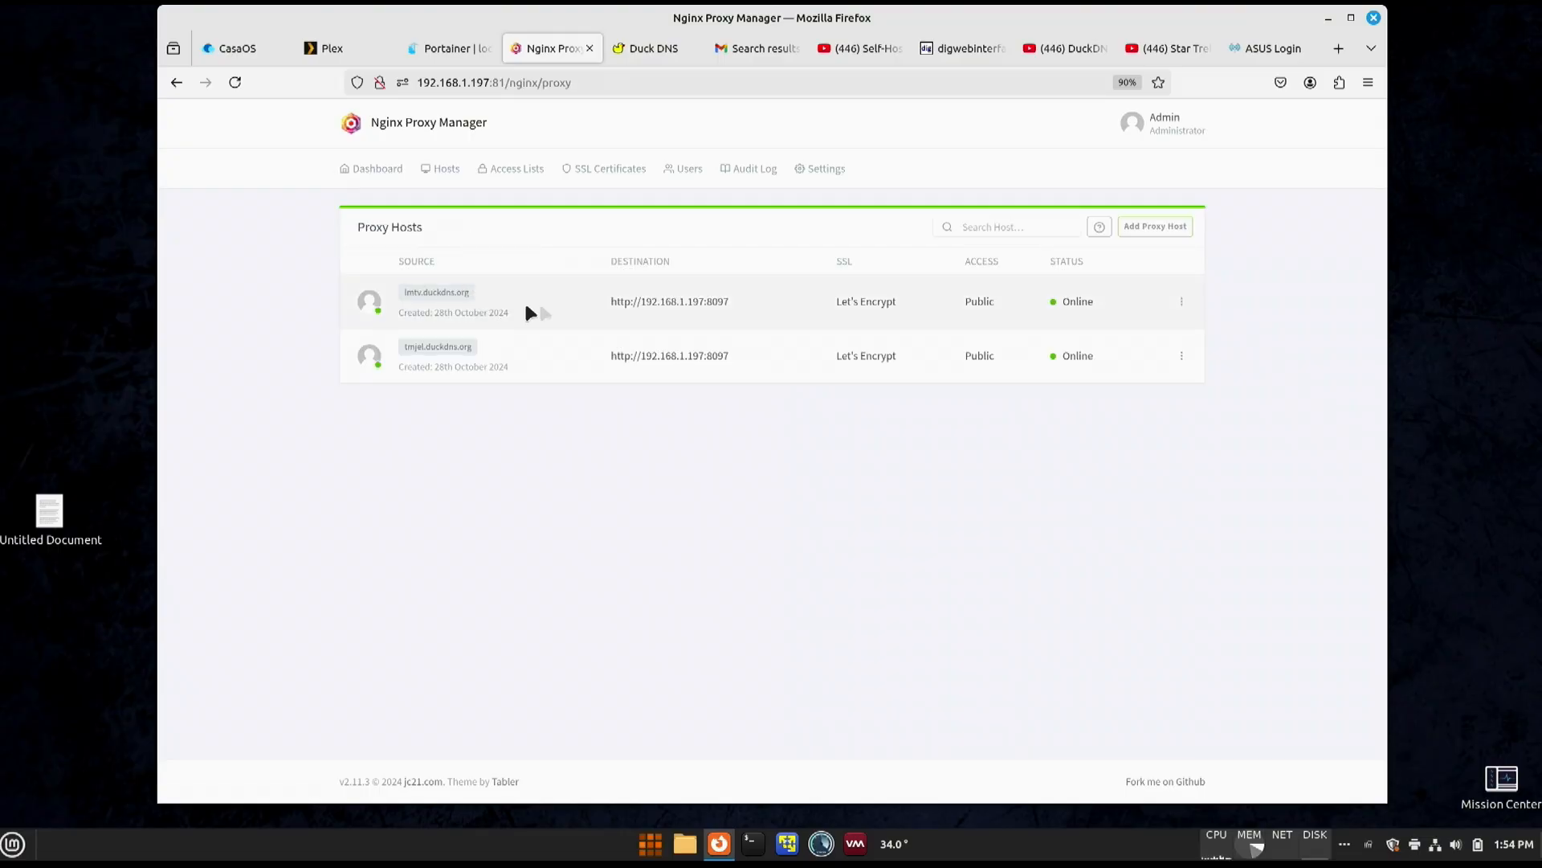
click(1145, 228)
click(630, 250)
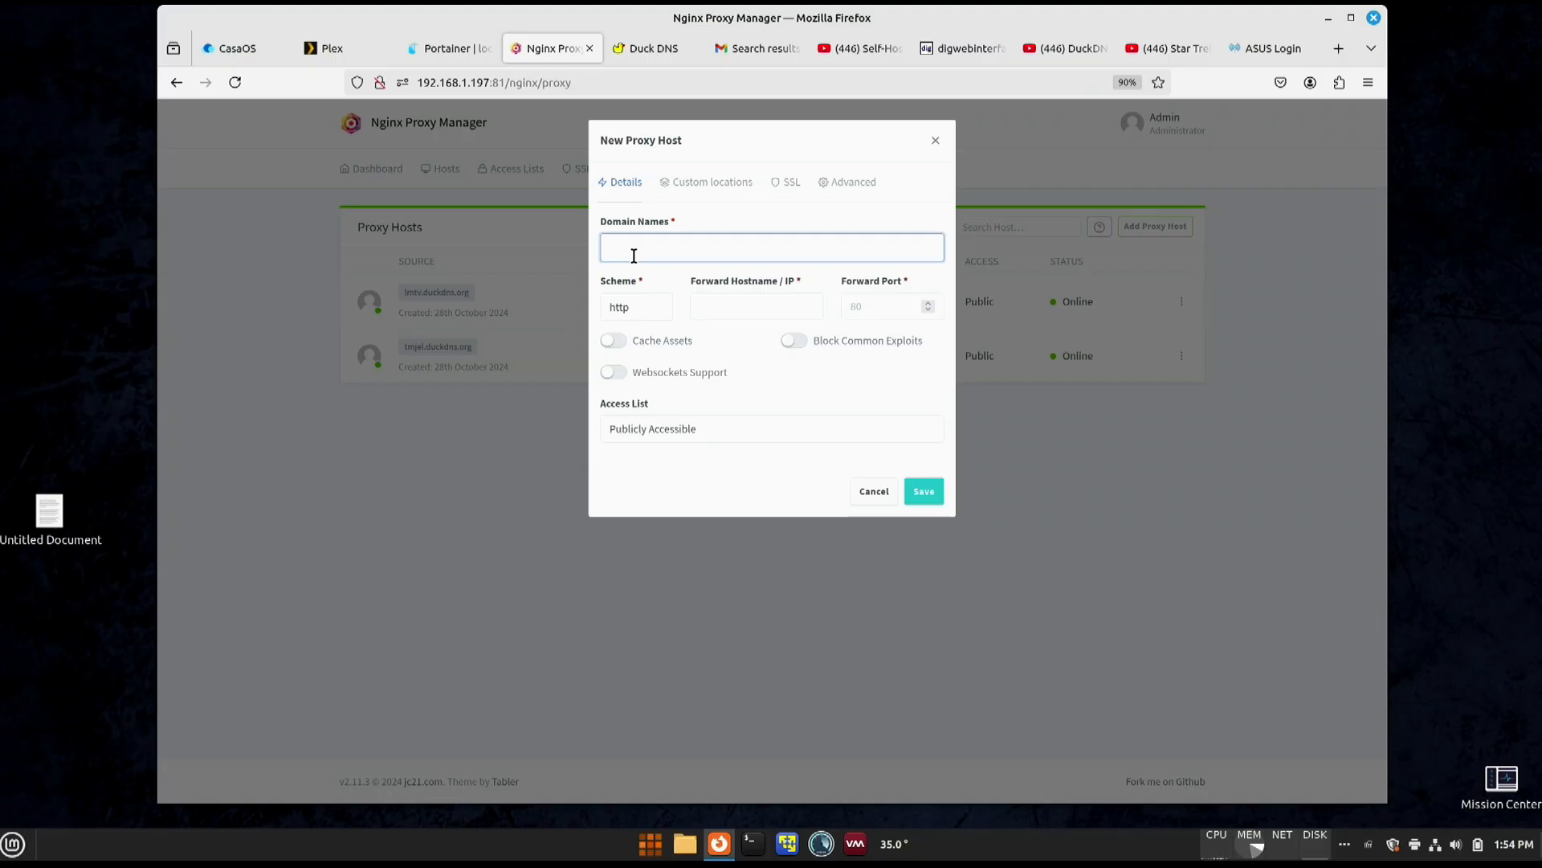
text(jel)
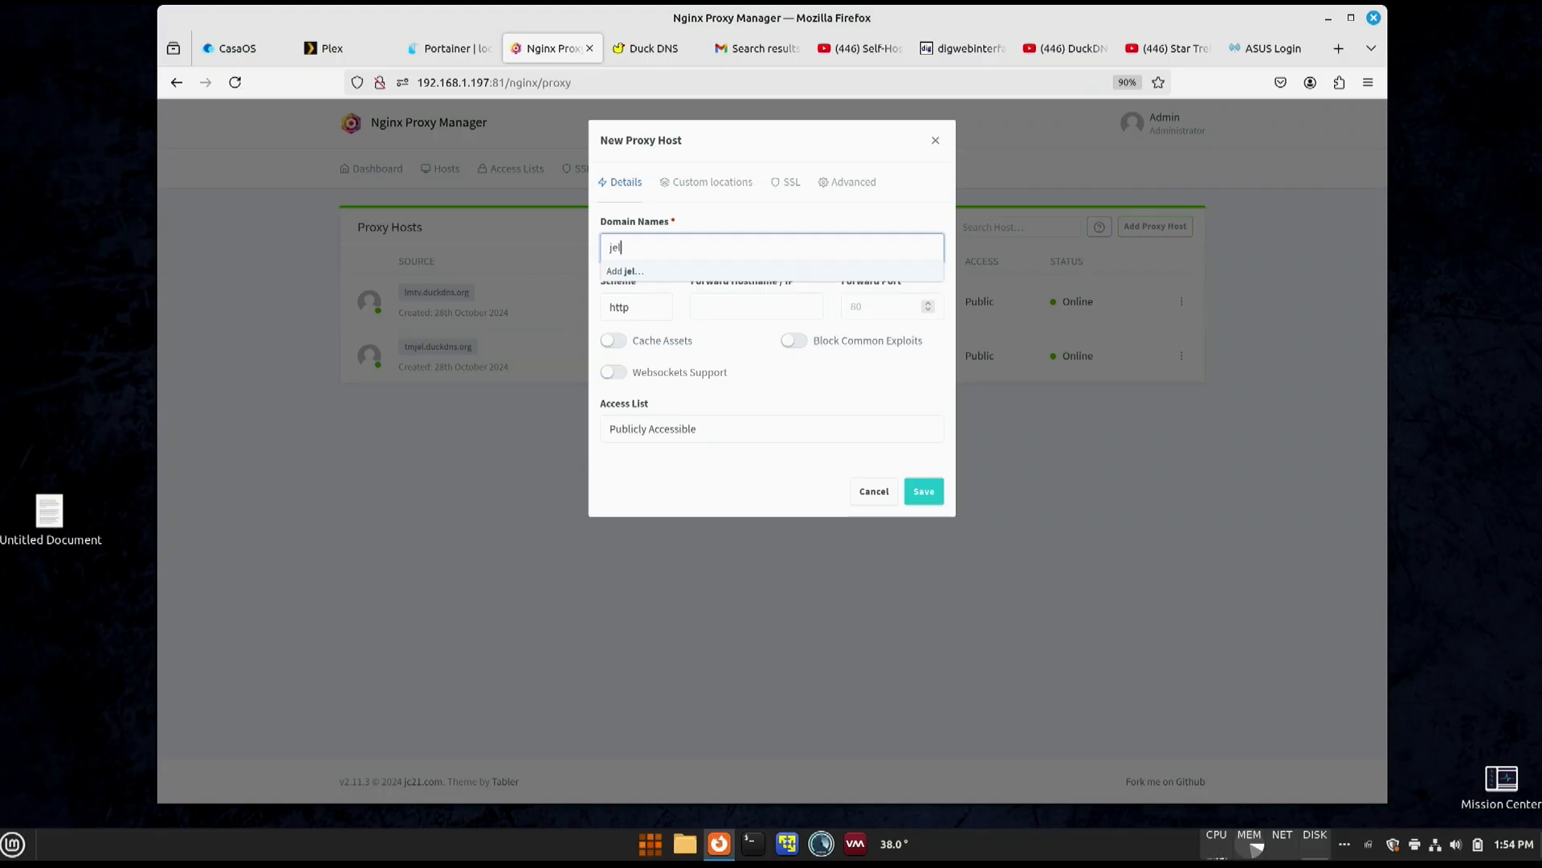
text(f.duckdns.org)
click(654, 273)
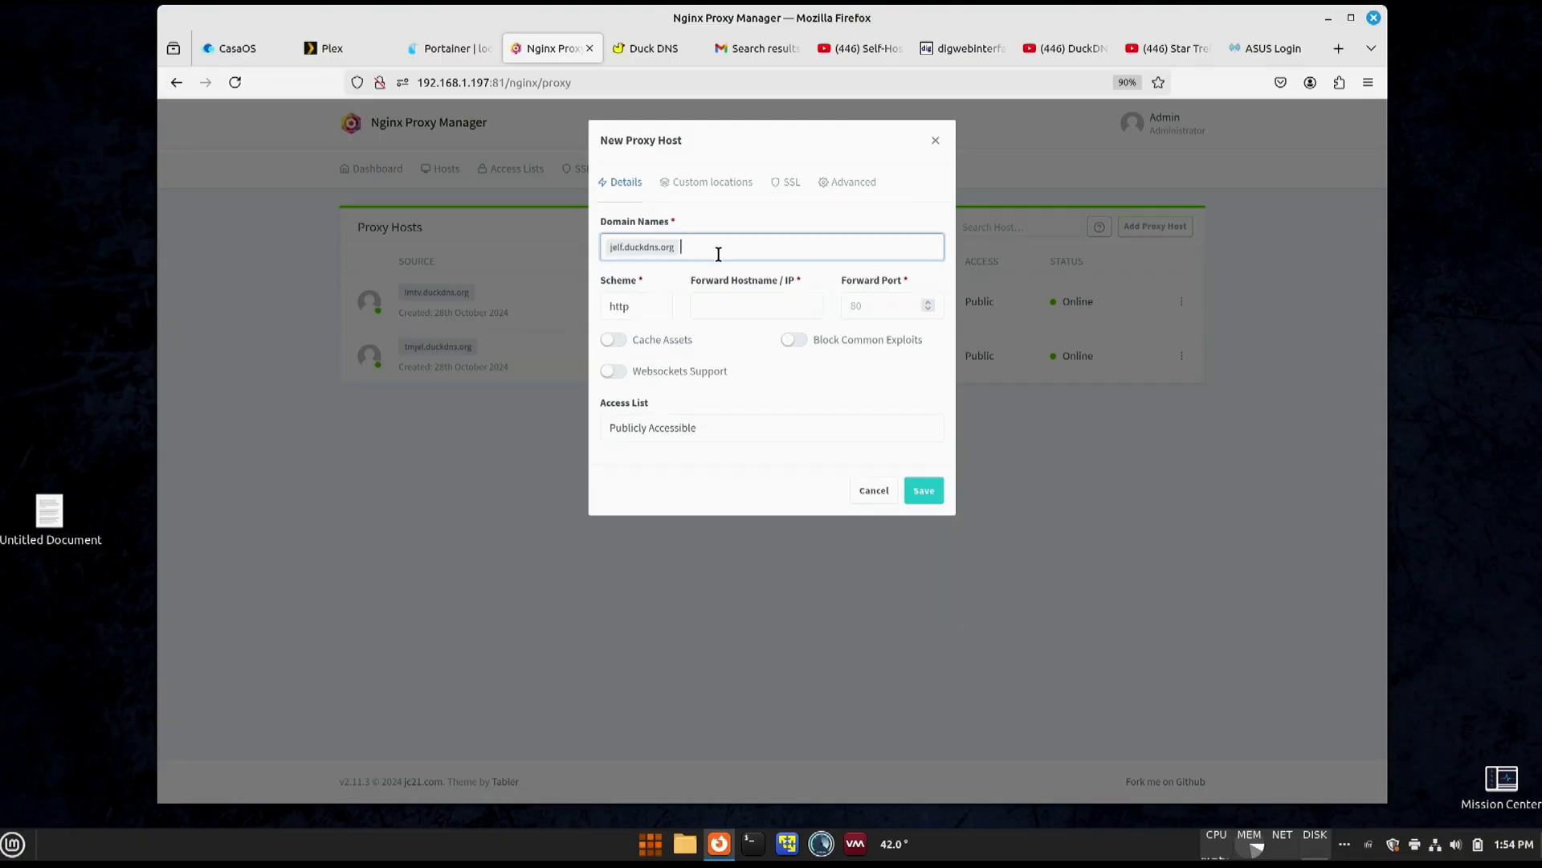
- Set the proxy host's forward hostname/IP to 197.168.1.197
click(727, 305)
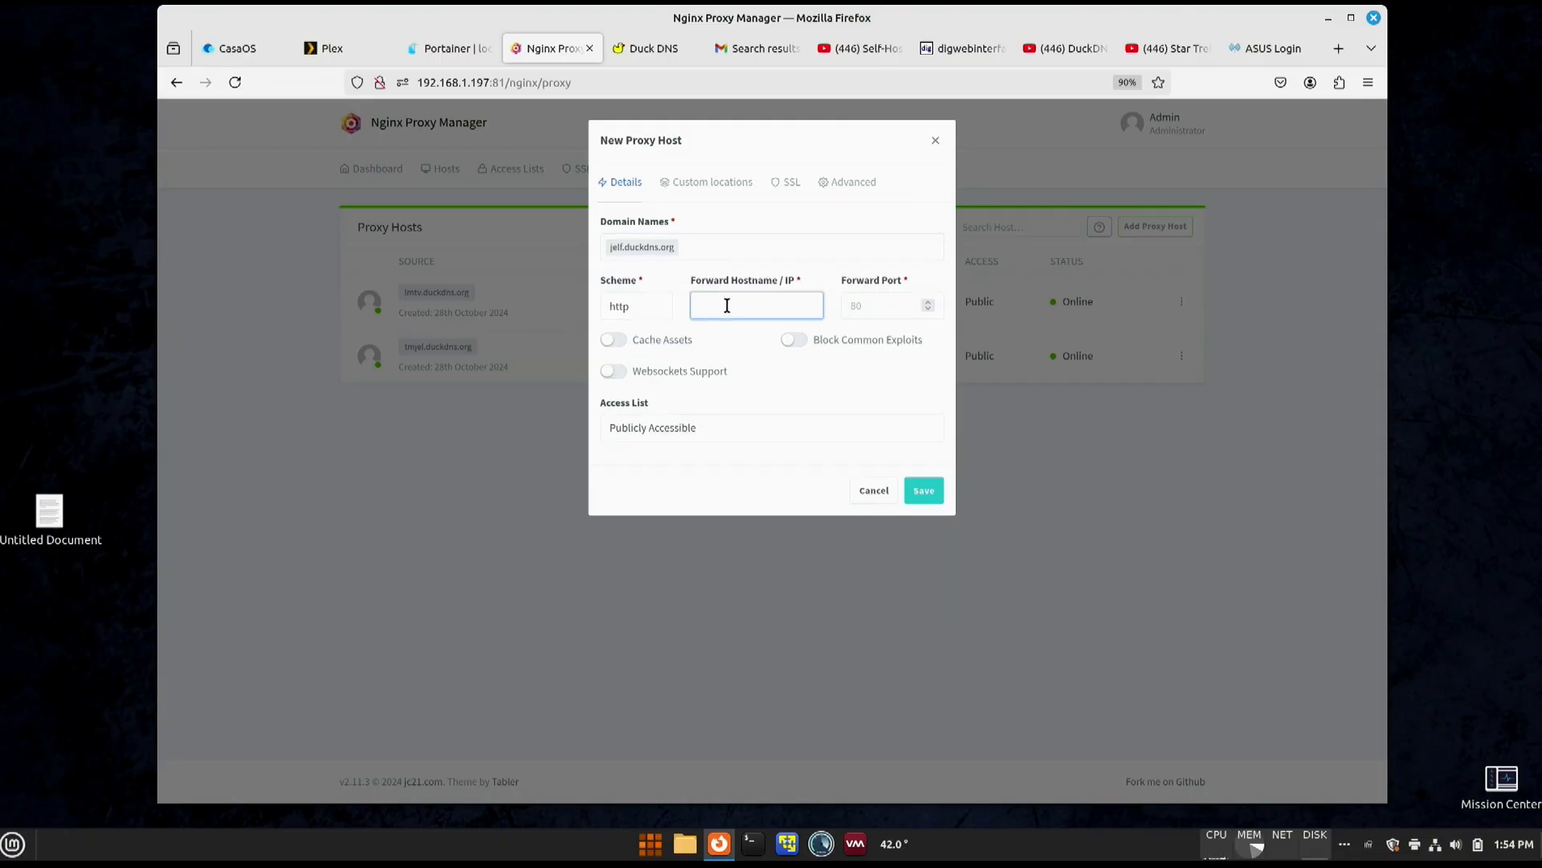
text(197.168.1.197)
- Set the proxy host's forward port to 8097 and enable Cache Assets and Block Common Exploits
click(850, 308)
text(80)
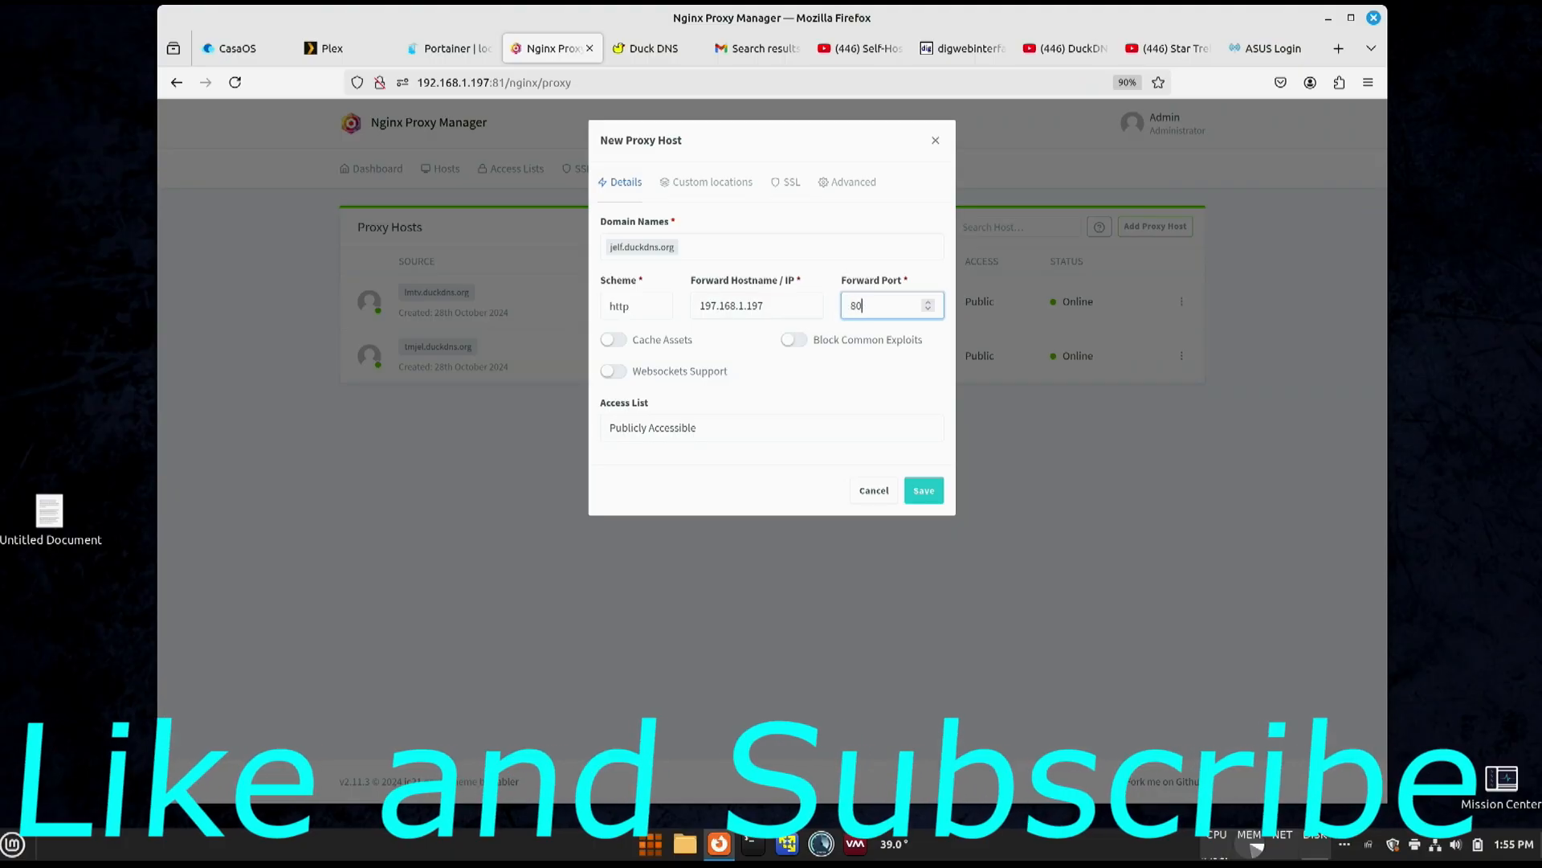
text(97)
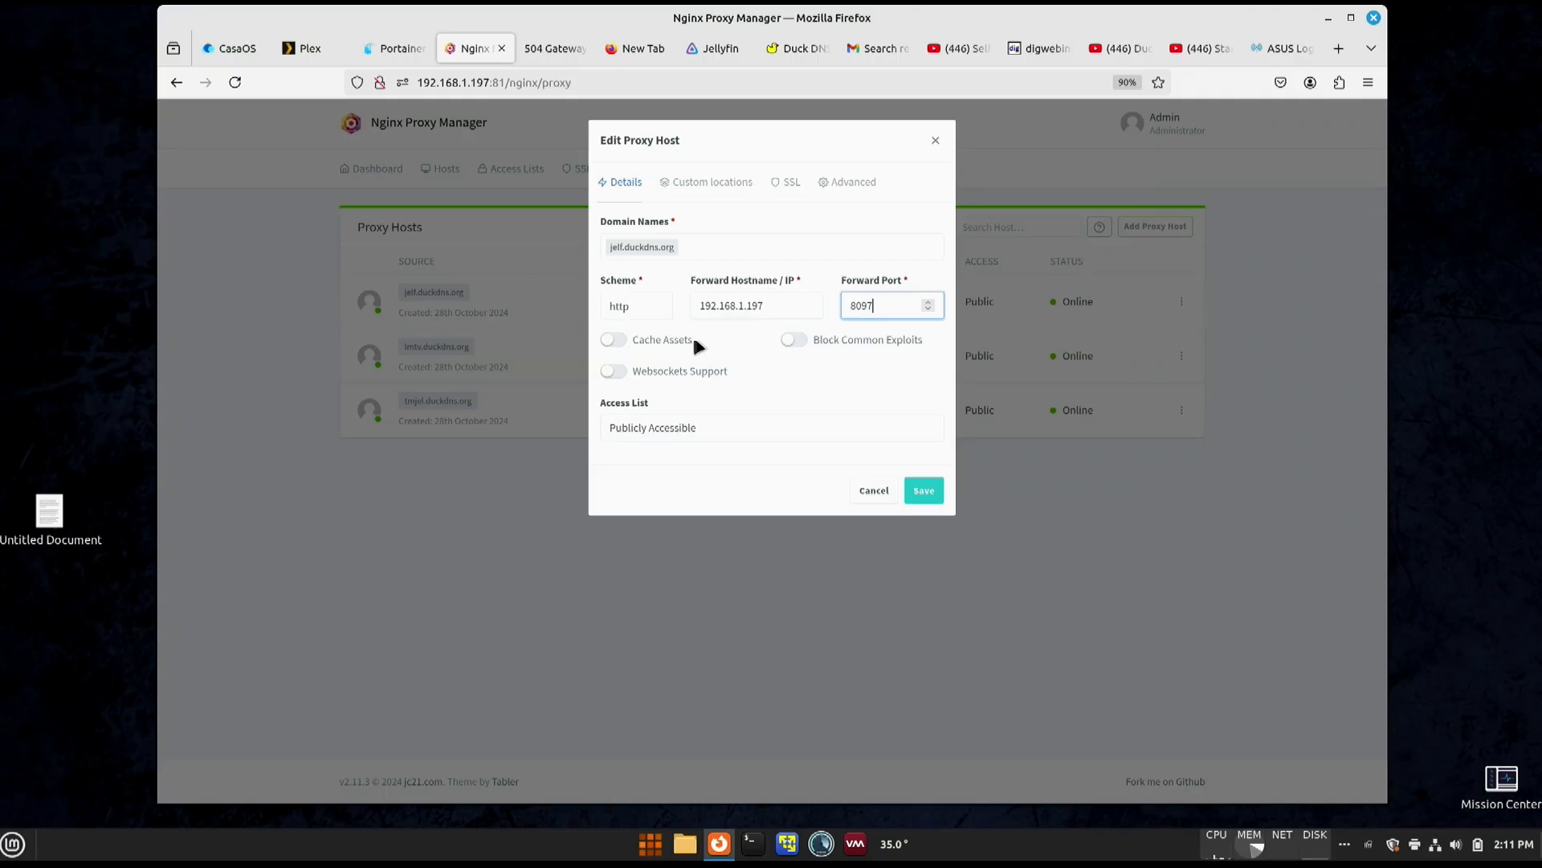
click(614, 340)
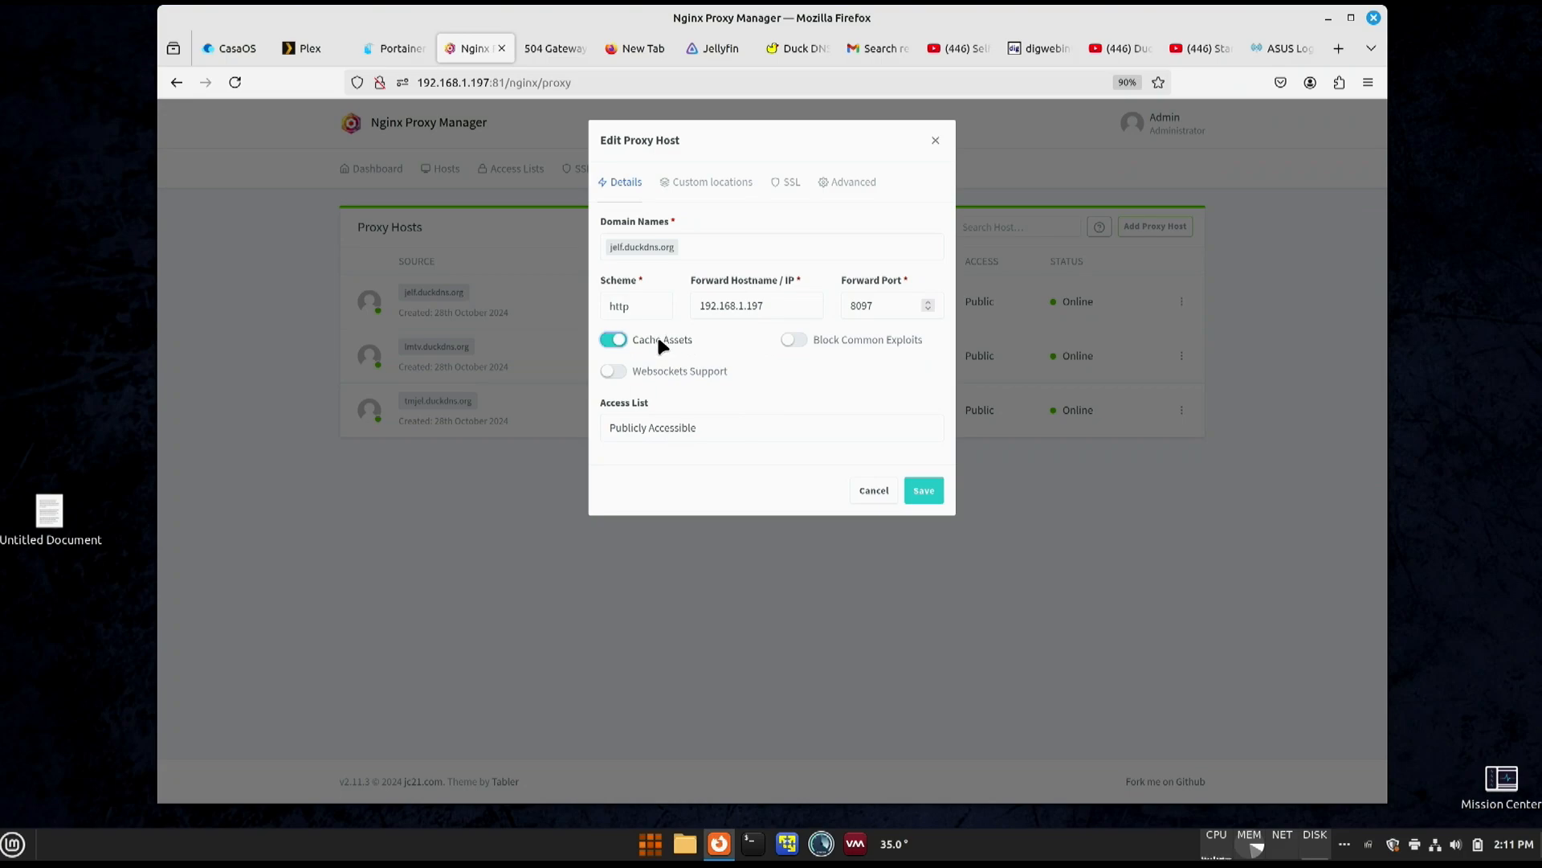
click(796, 340)
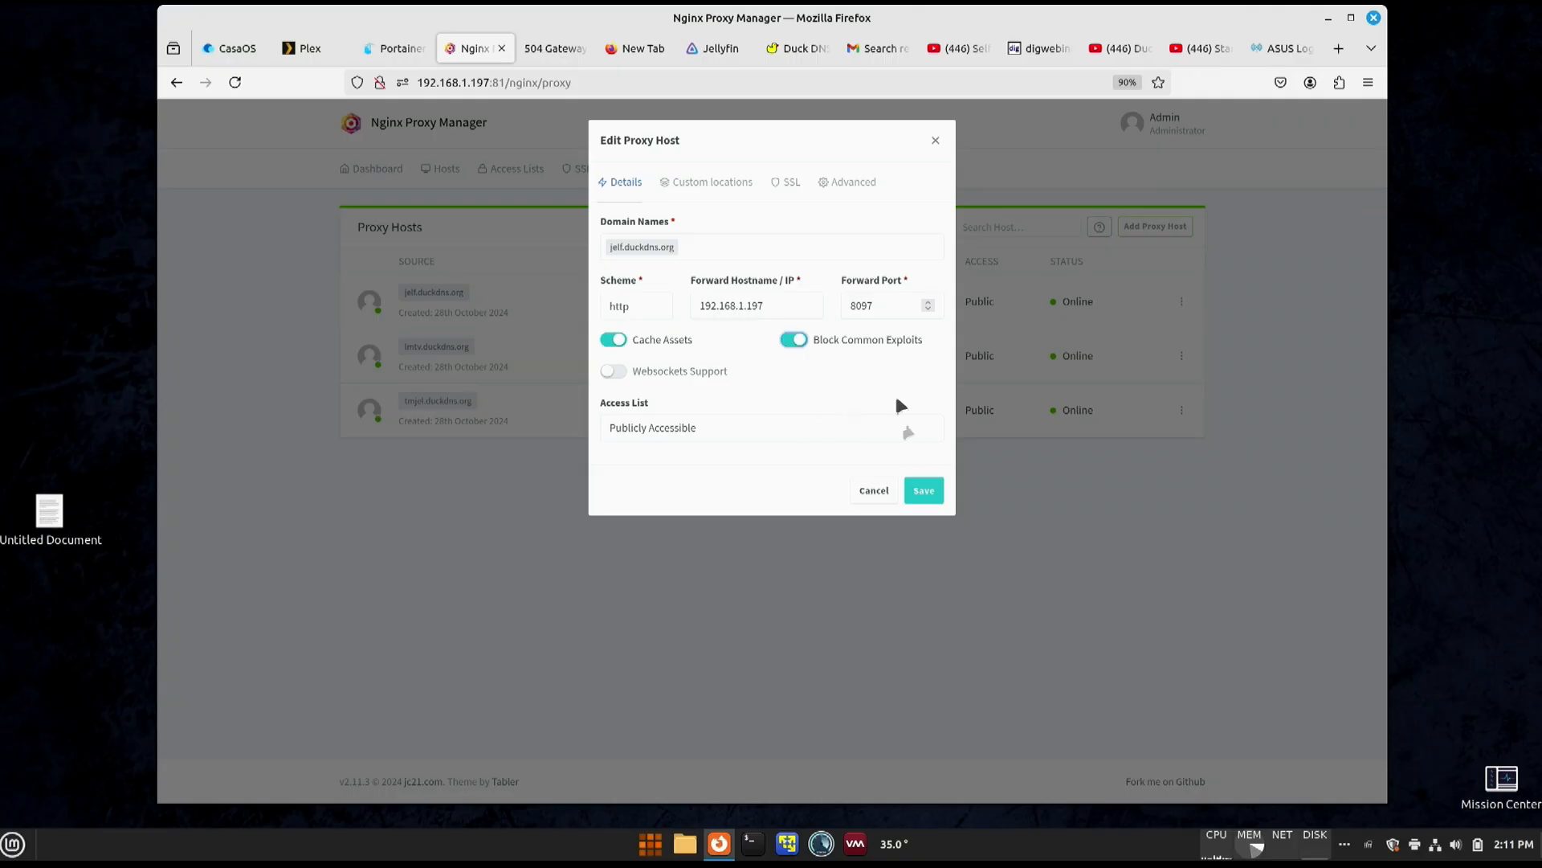
- Assign the jelf.duckdns.org certificate to the proxy host with Force SSL and HTTP/2 Support enabled, and save it
click(791, 185)
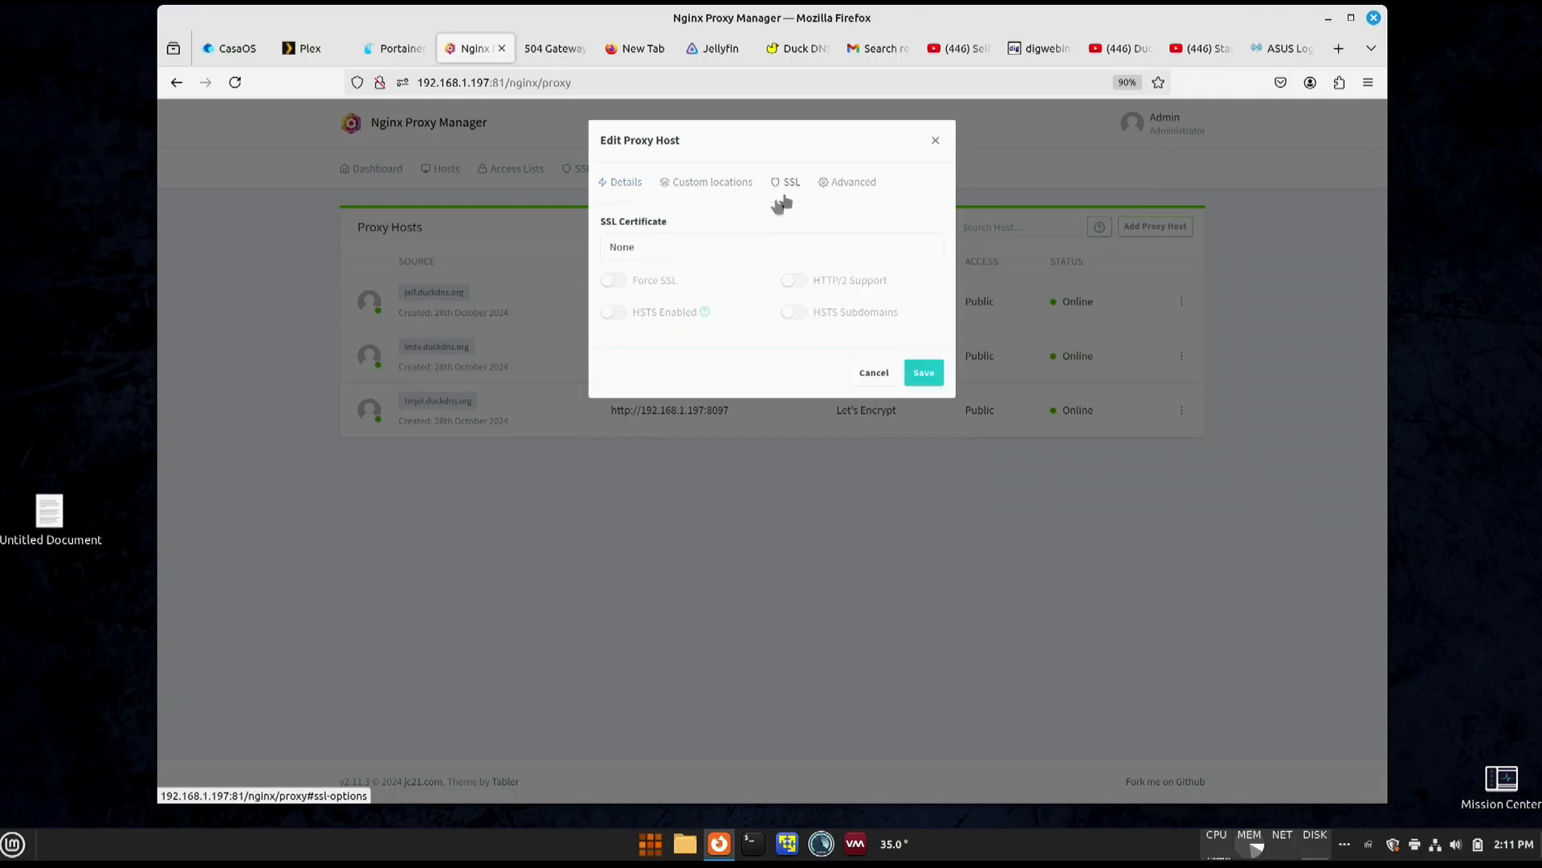
click(728, 250)
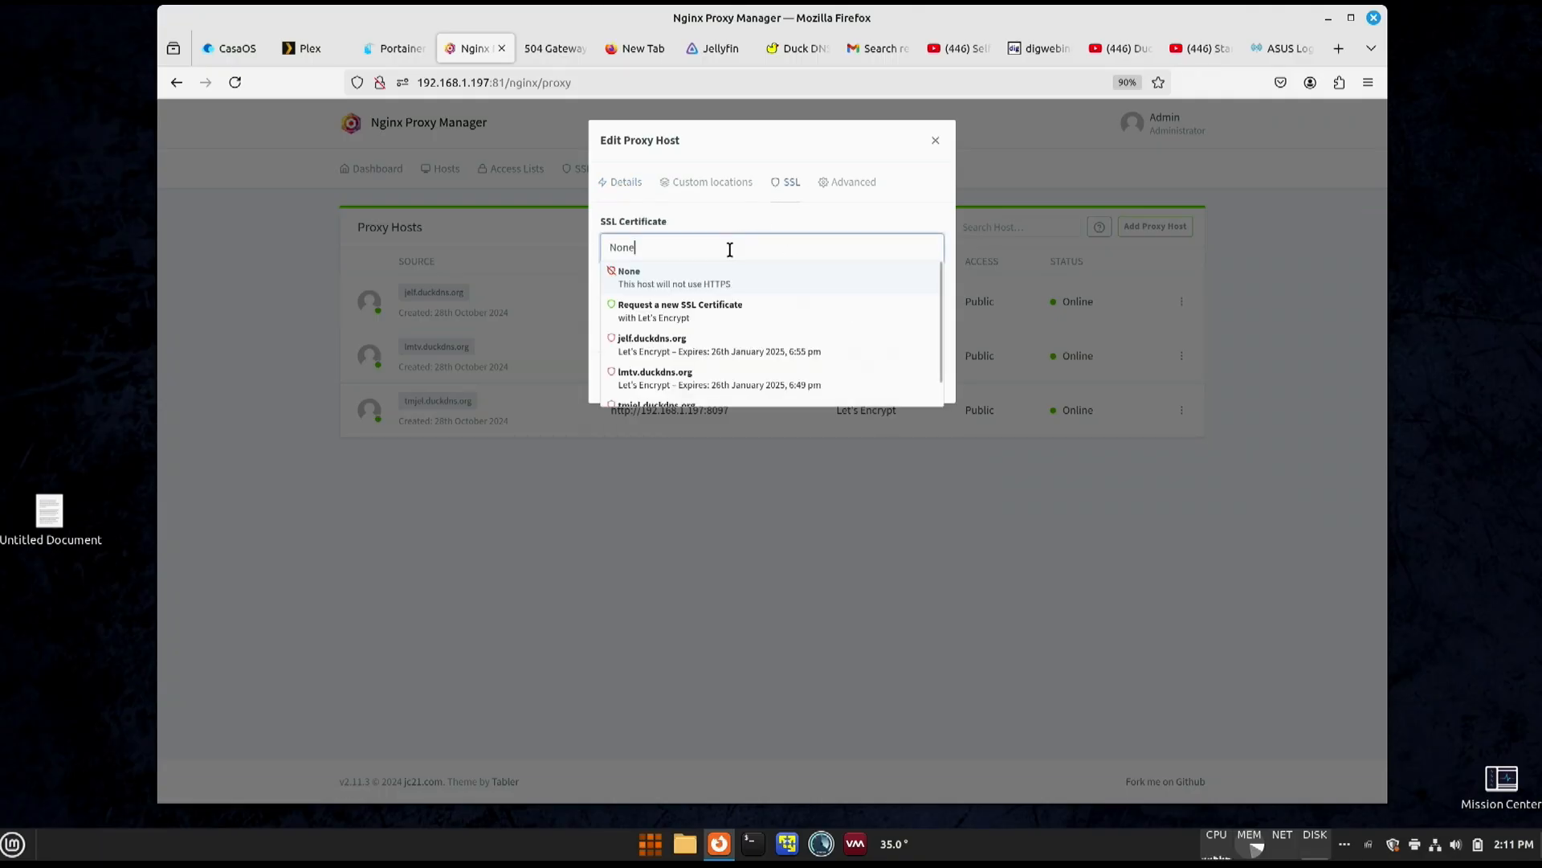
click(650, 352)
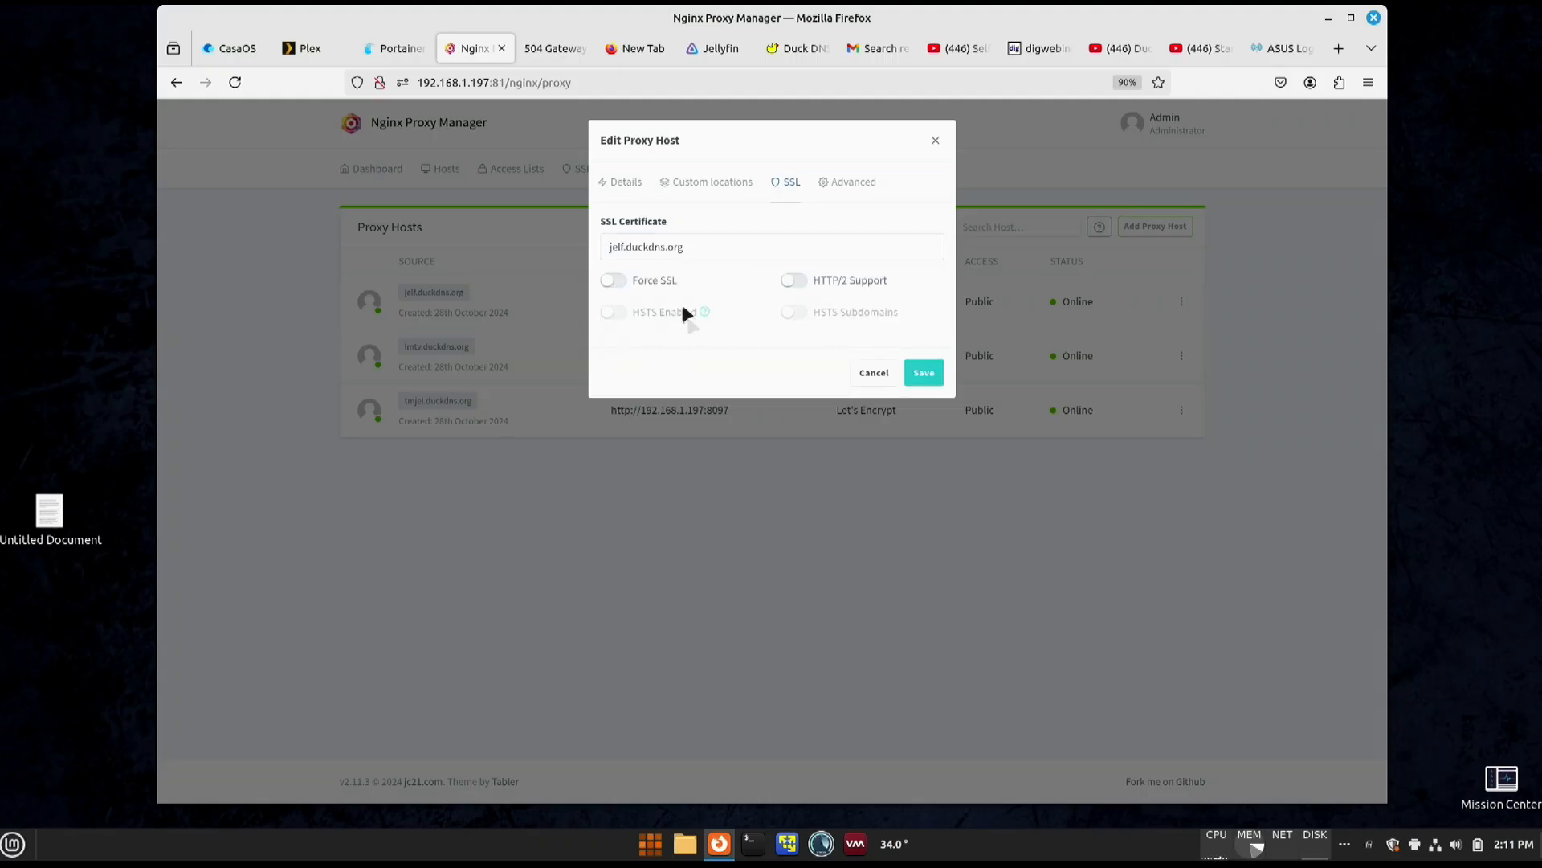
click(626, 286)
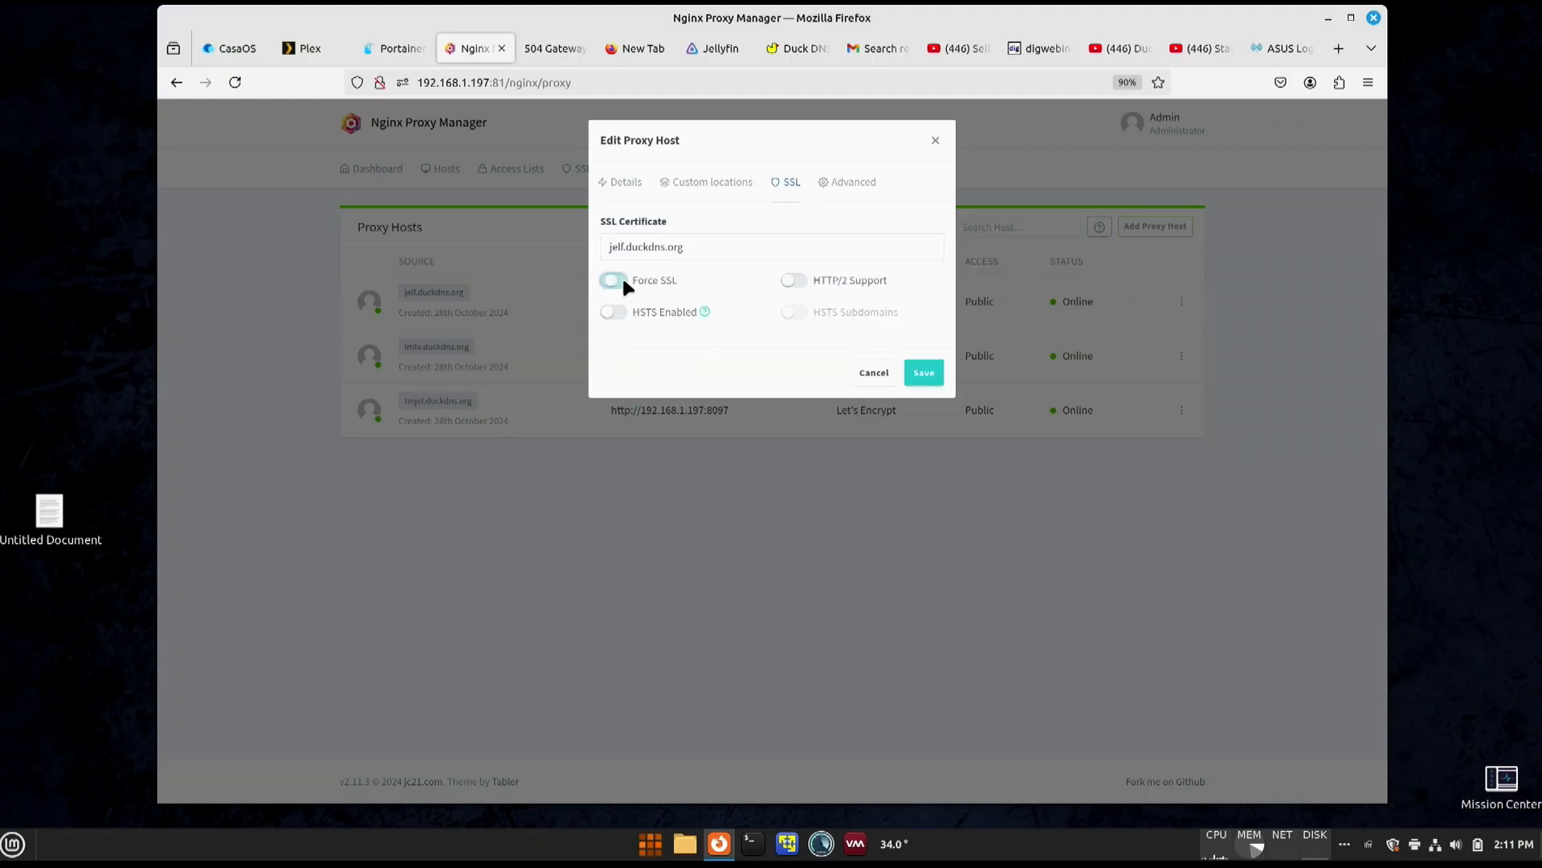
click(796, 280)
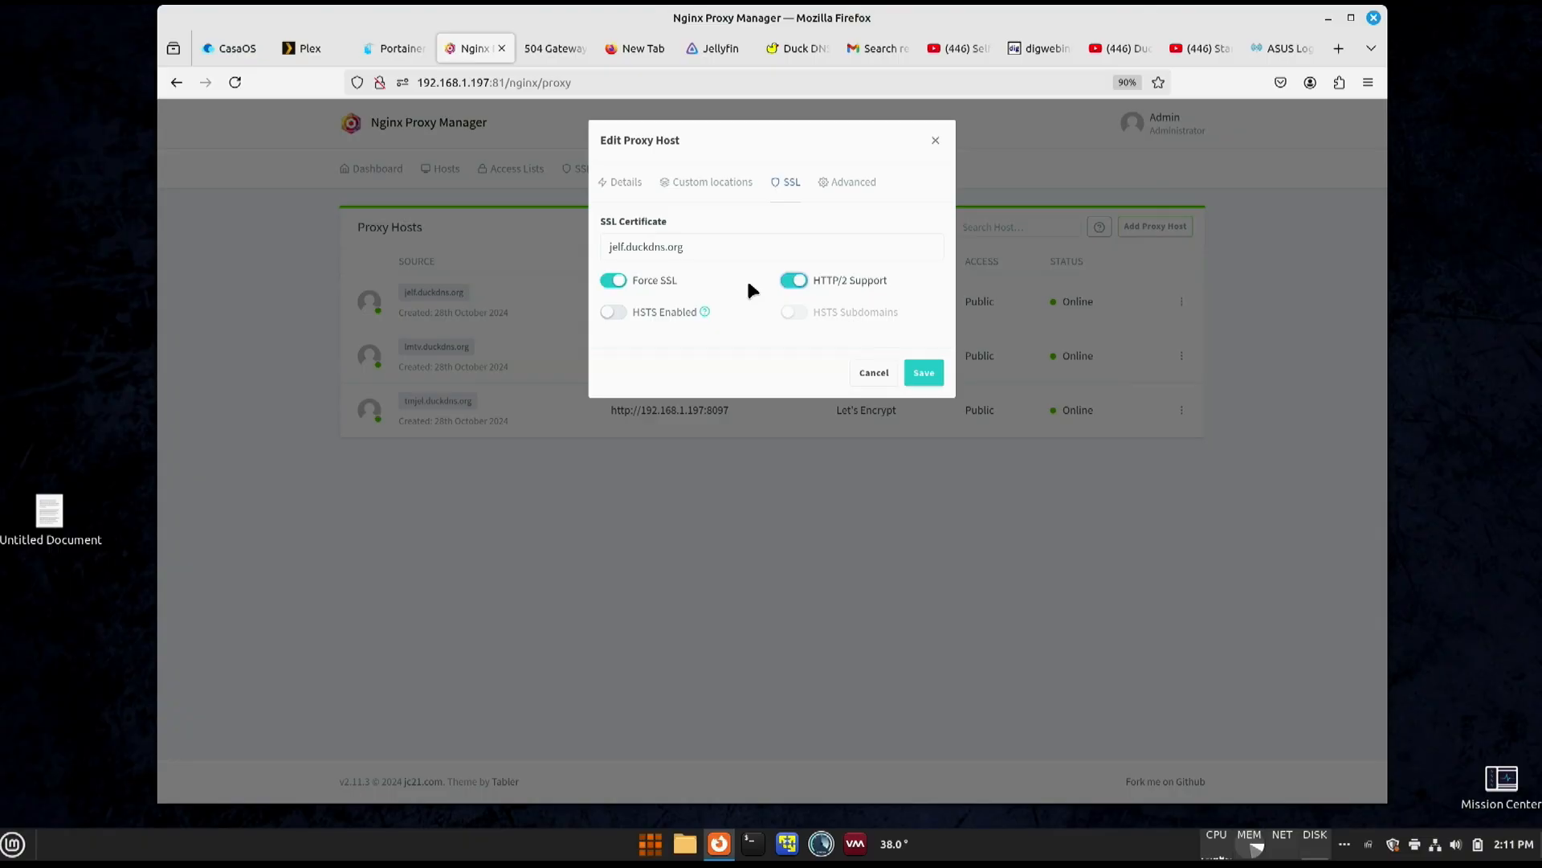
click(922, 374)
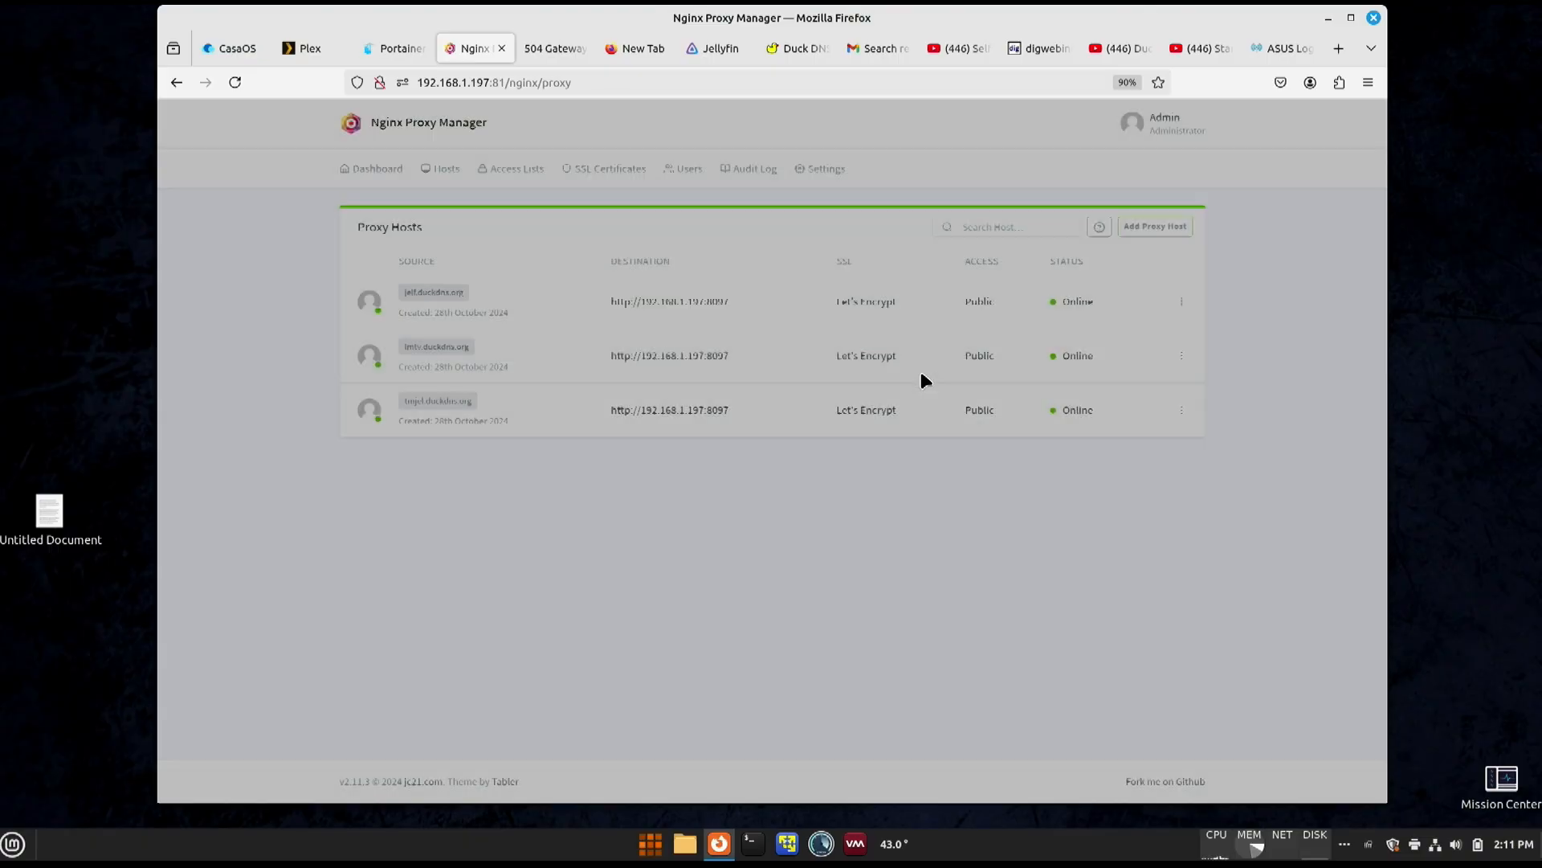
- Open the jelf.duckdns.org proxy host's site, sign in to Jellyfin and decline saving the password in the browser
click(435, 294)
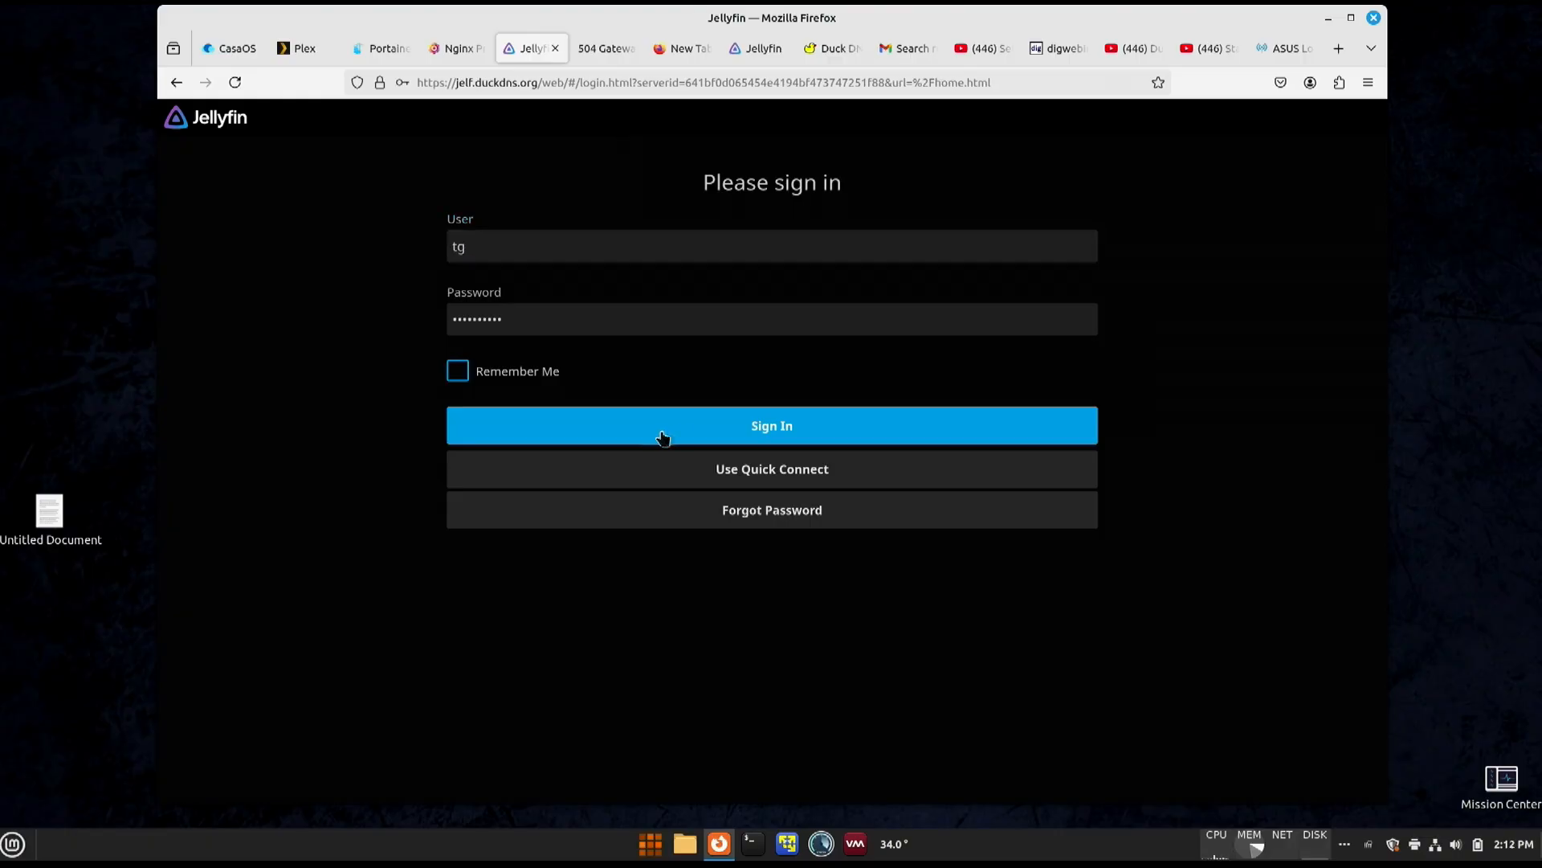
click(664, 430)
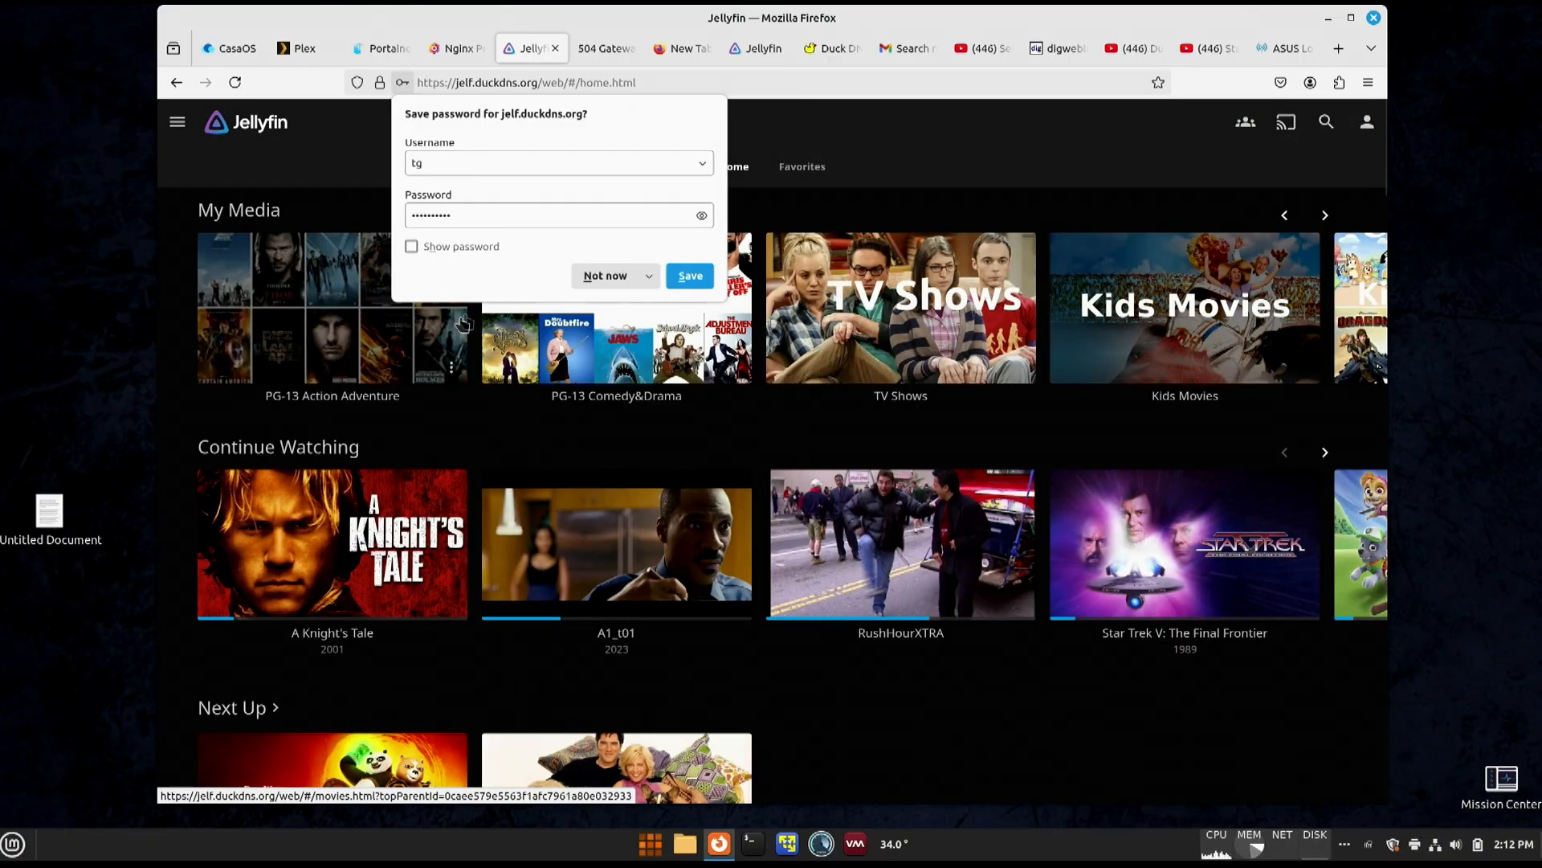
click(648, 276)
click(639, 299)
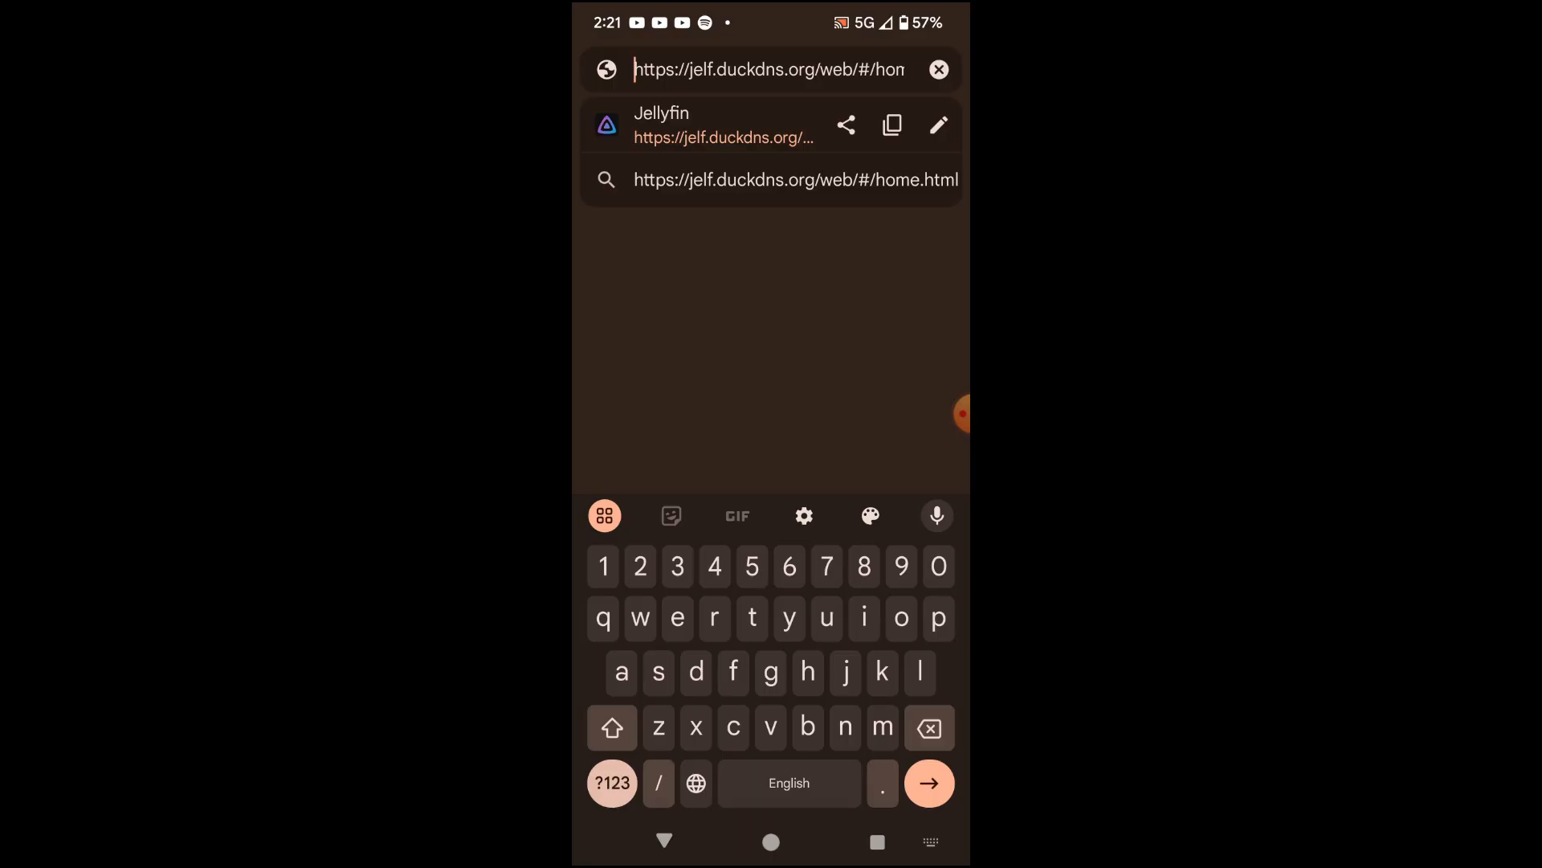
key(Return)
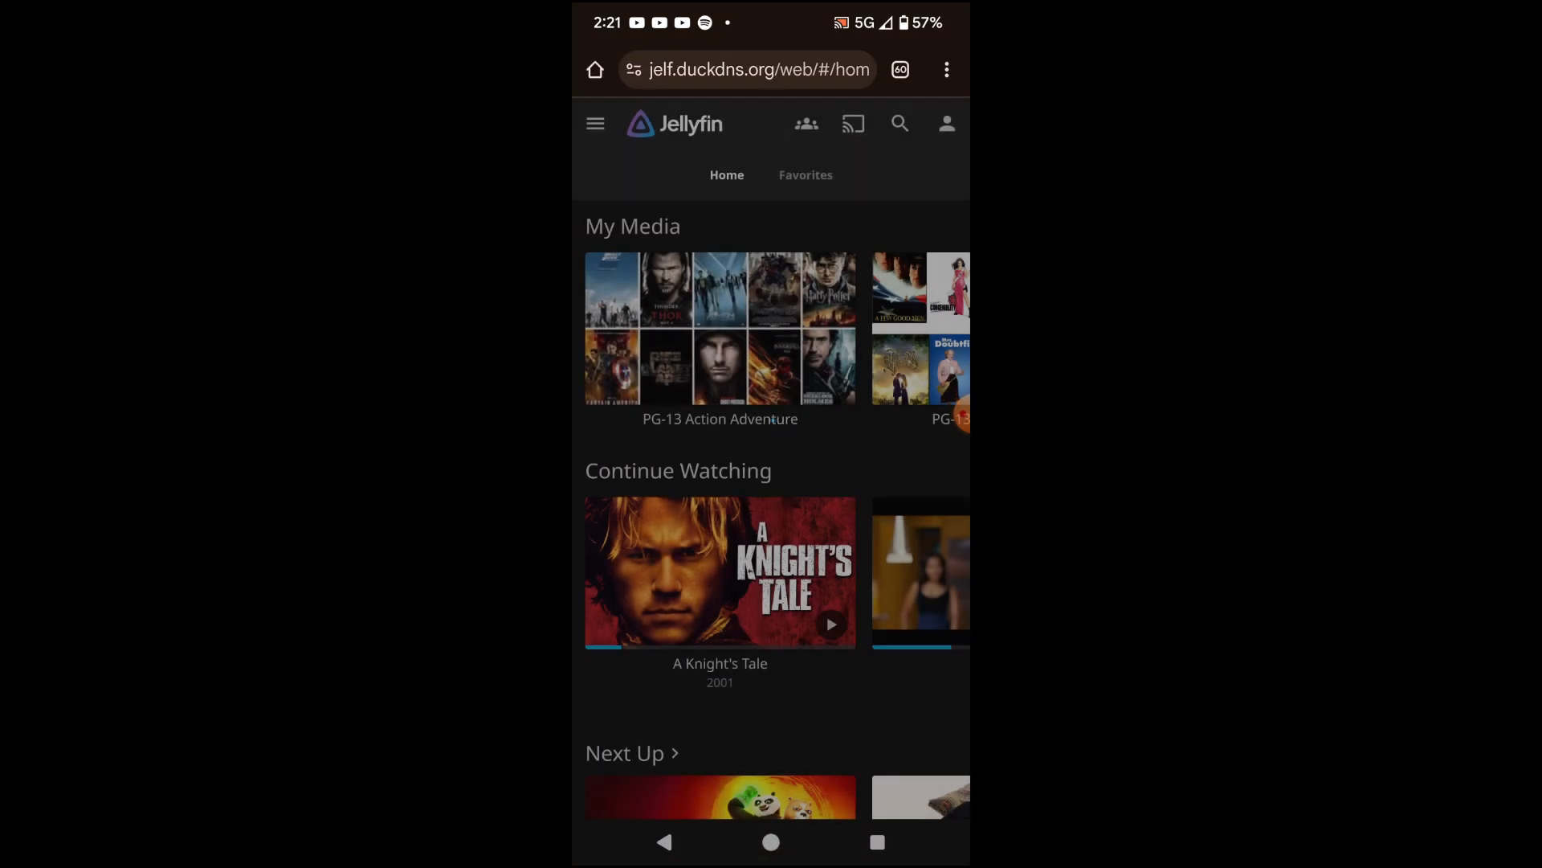
click(772, 269)
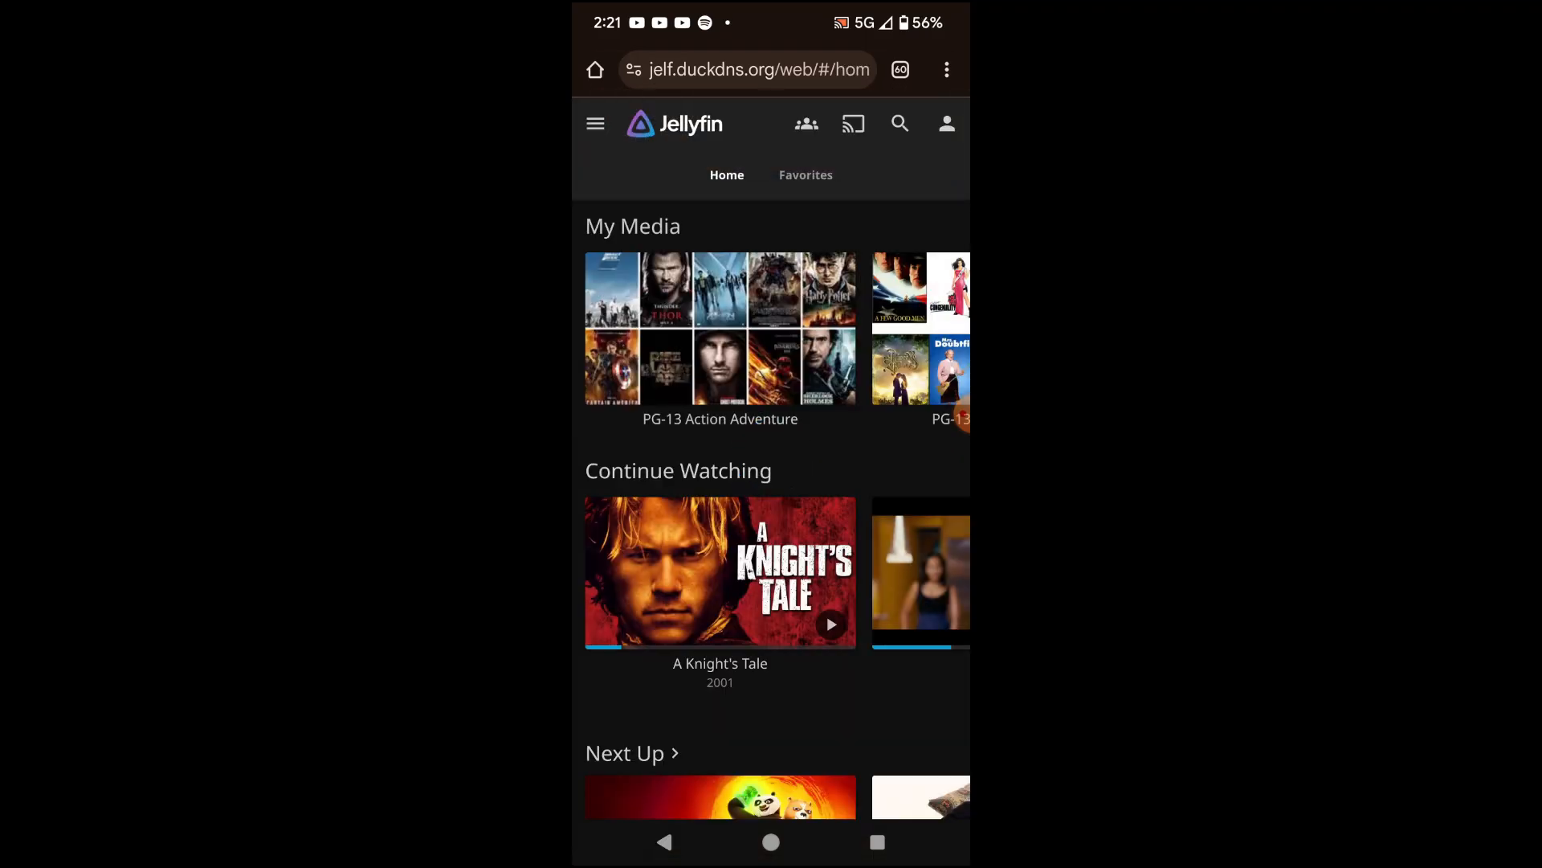
click(634, 70)
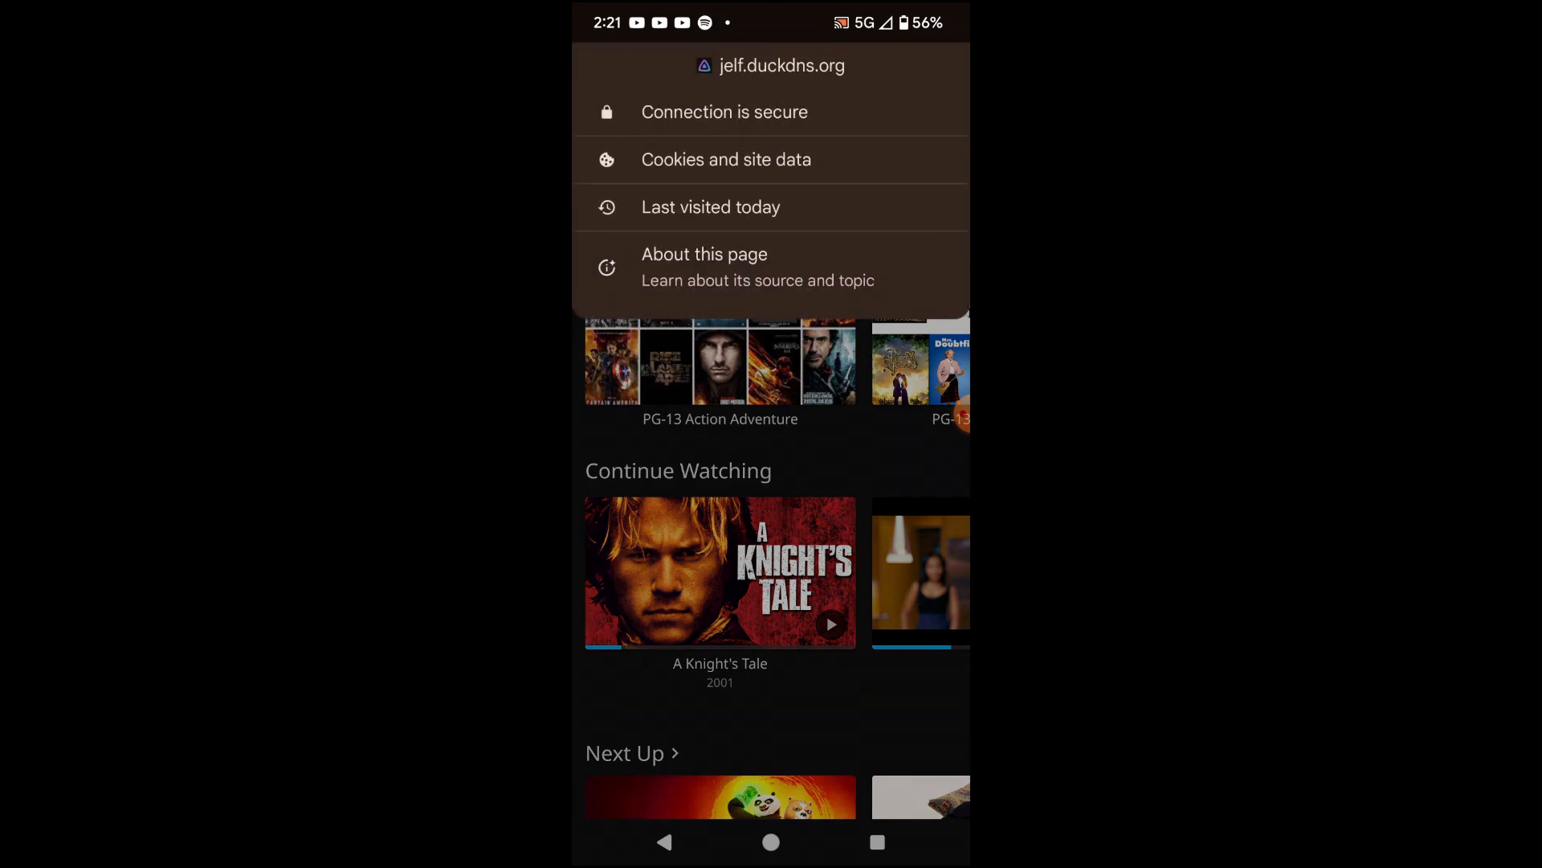
key(Escape)
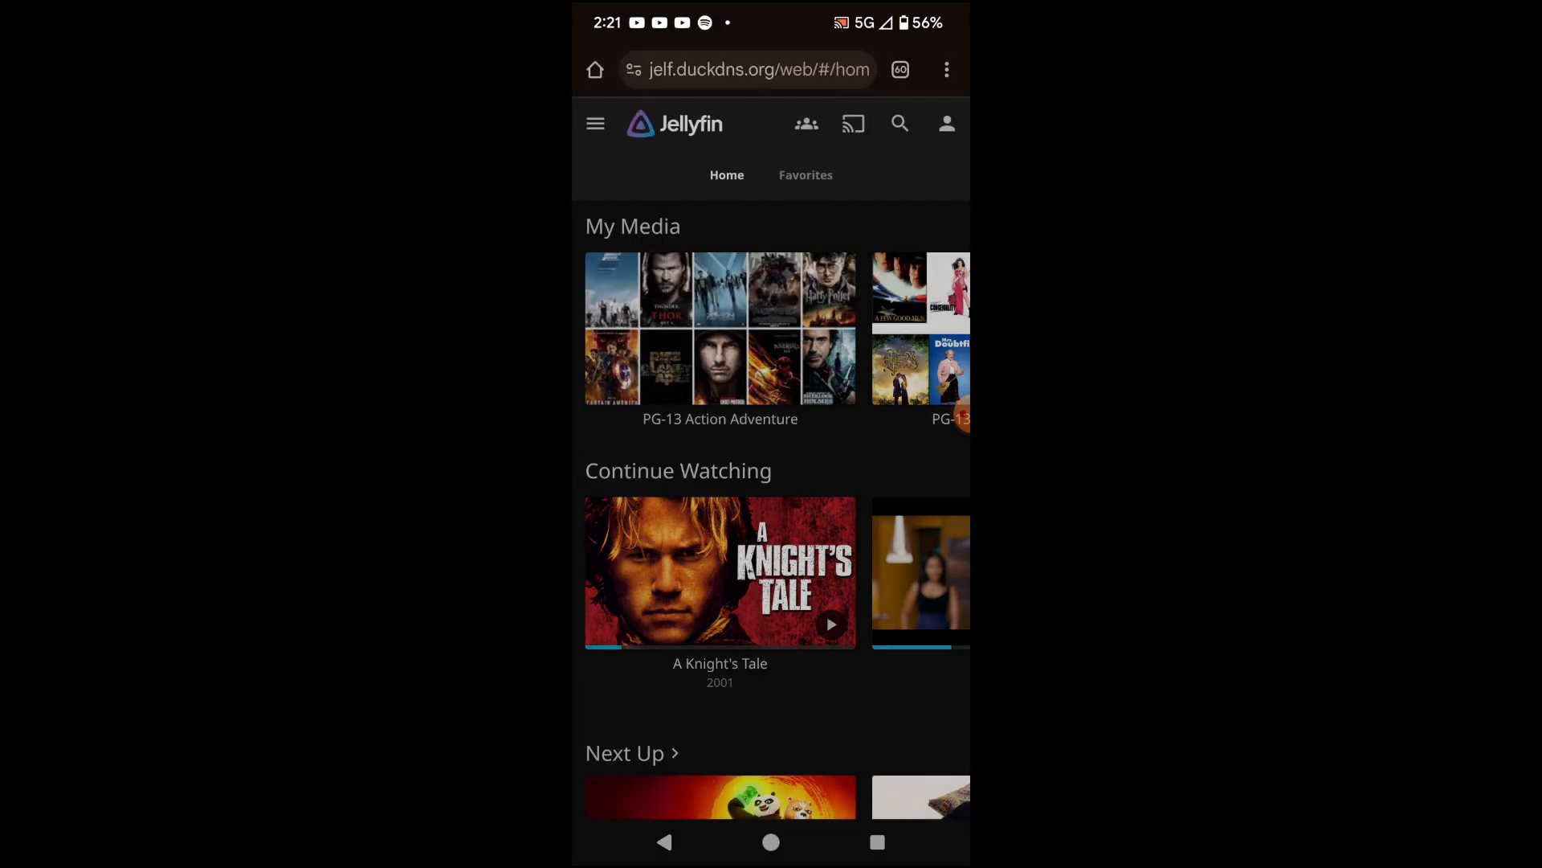